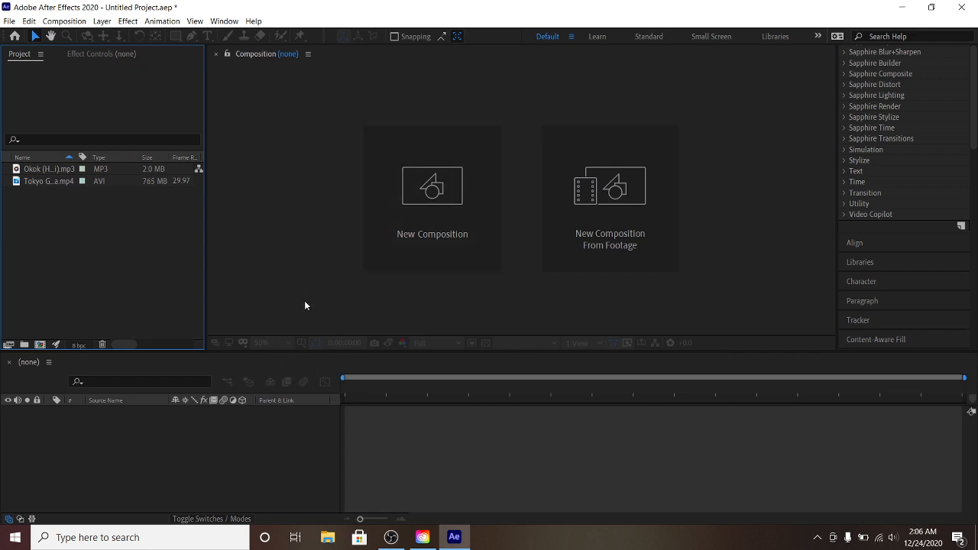
pyautogui.click(10, 20)
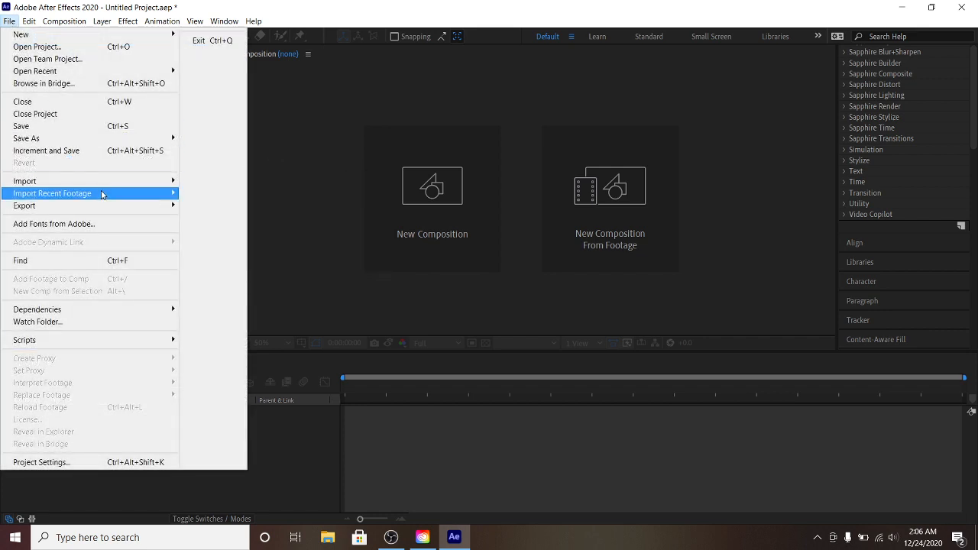
pyautogui.click(217, 183)
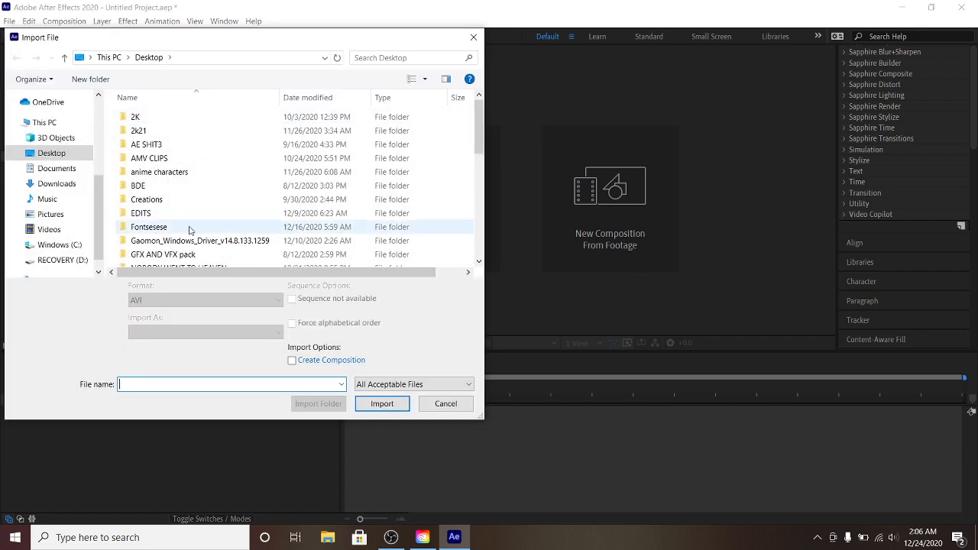
pyautogui.scroll(-8, 195, 214)
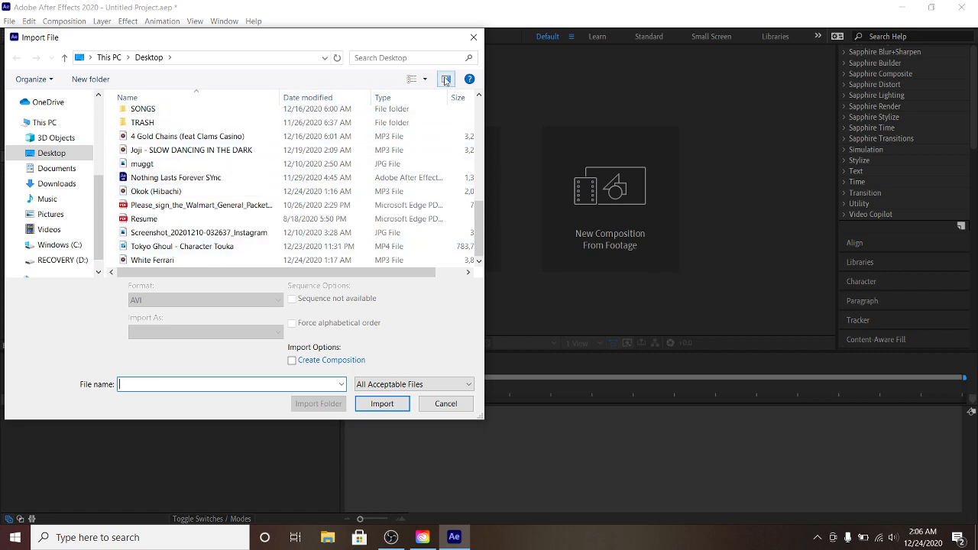
pyautogui.click(472, 37)
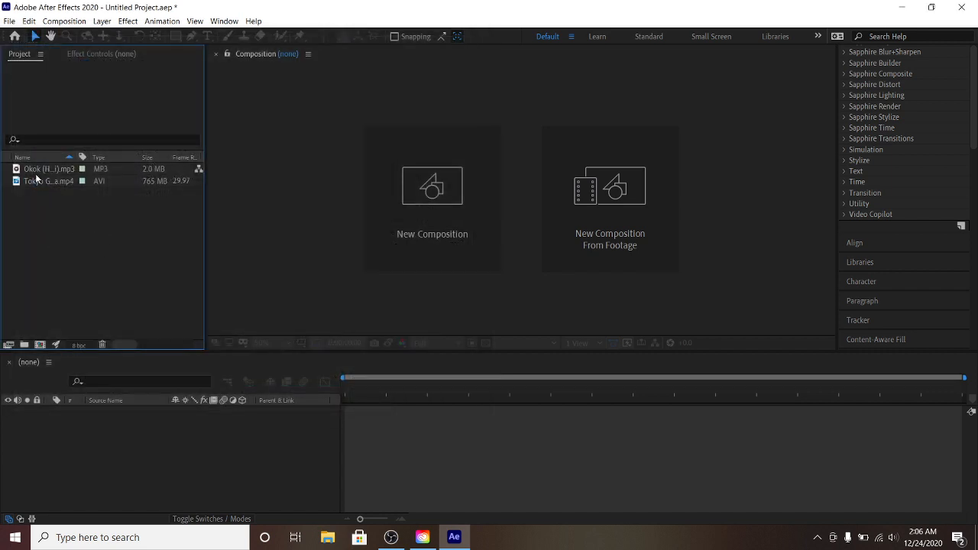
# Create a composition from Okok (Hibachi).mp3 and reveal the audio layer's waveform in the timeline
pyautogui.moveTo(40, 168); pyautogui.dragTo(171, 438)
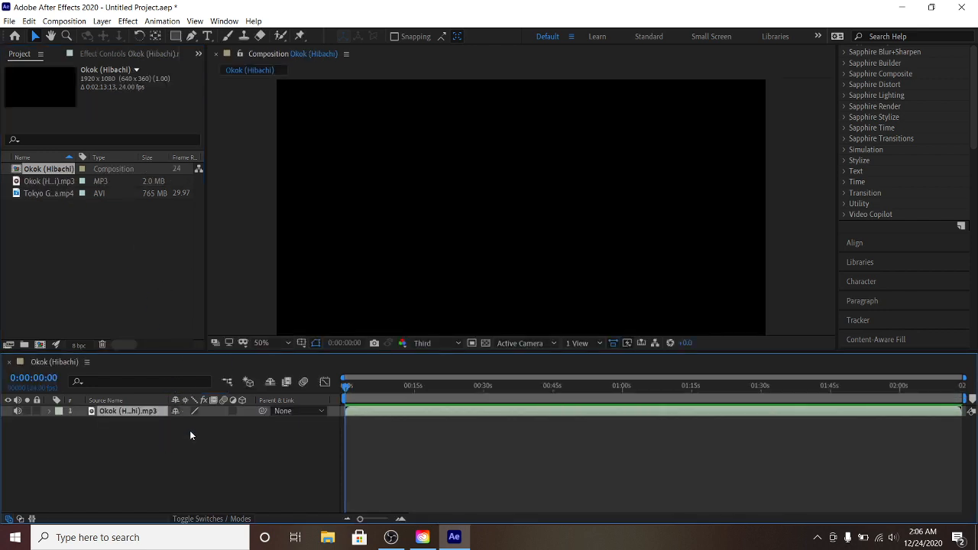
pyautogui.rightClick(48, 363)
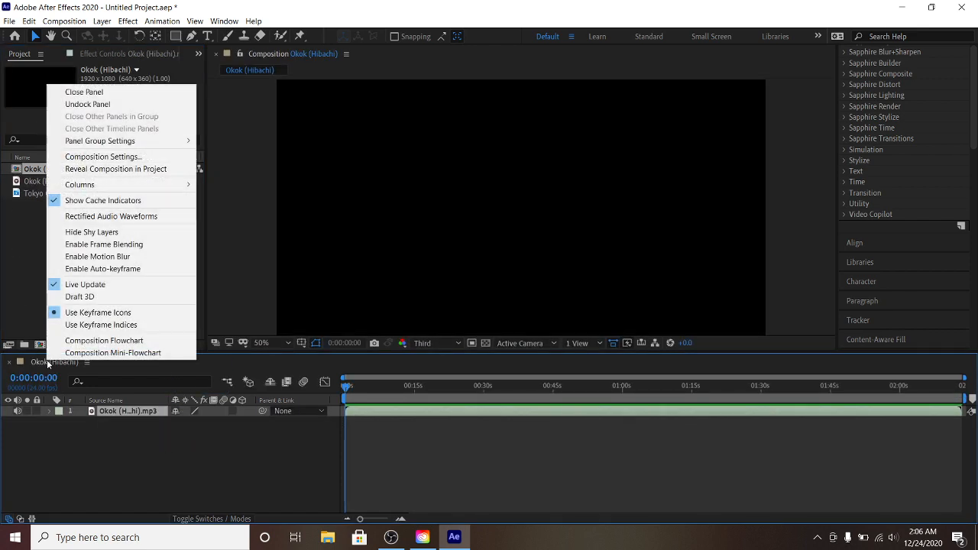
pyautogui.click(181, 432)
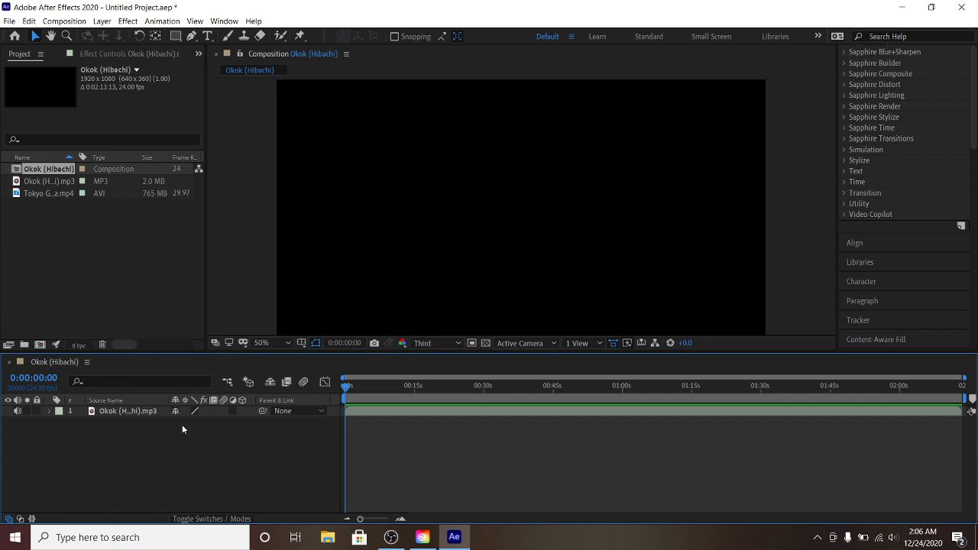
pyautogui.press('l')
pyautogui.press('l')
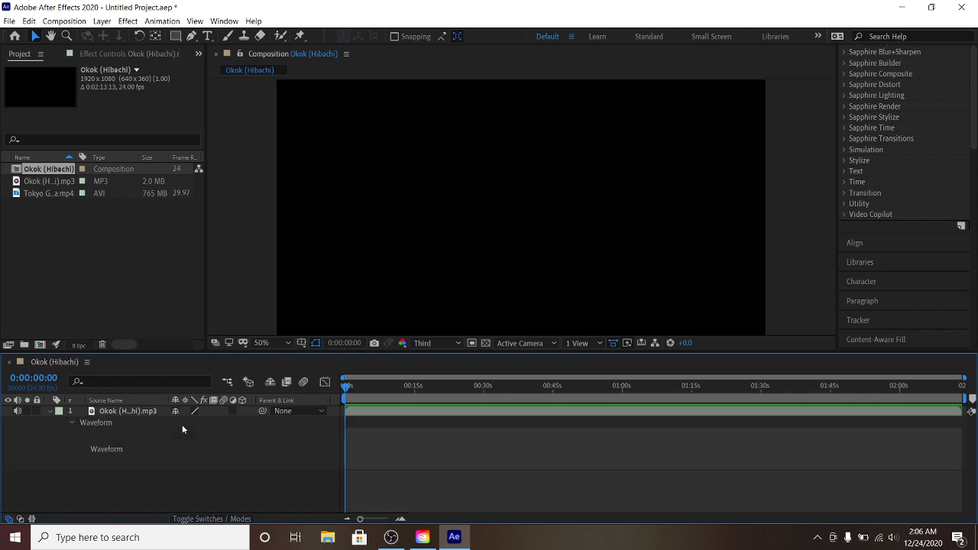
pyautogui.moveTo(350, 381)
pyautogui.mouseDown()
pyautogui.moveTo(456, 393)
pyautogui.moveTo(347, 385)
pyautogui.mouseUp()
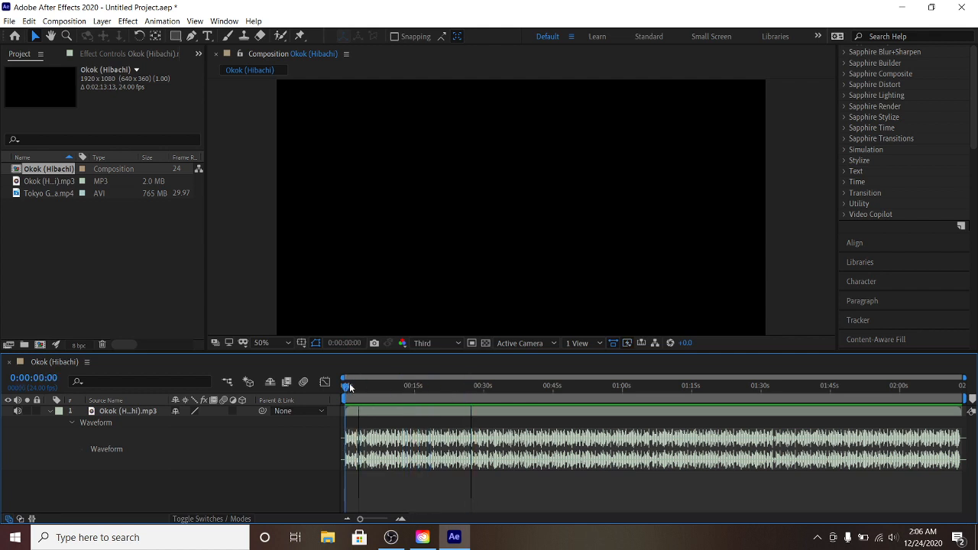
# Turn on Rectified Audio Waveforms for the Okok (Hibachi) timeline
pyautogui.rightClick(48, 363)
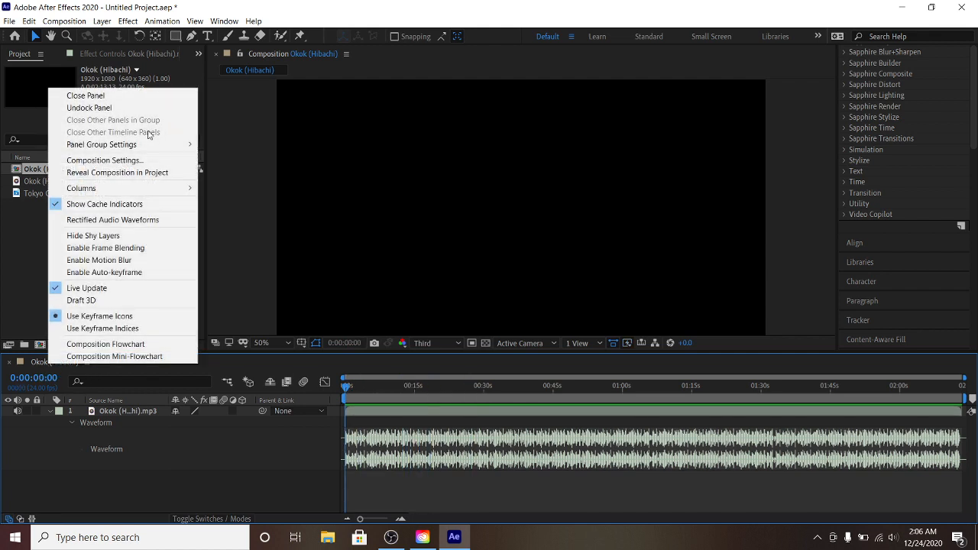
pyautogui.rightClick(32, 363)
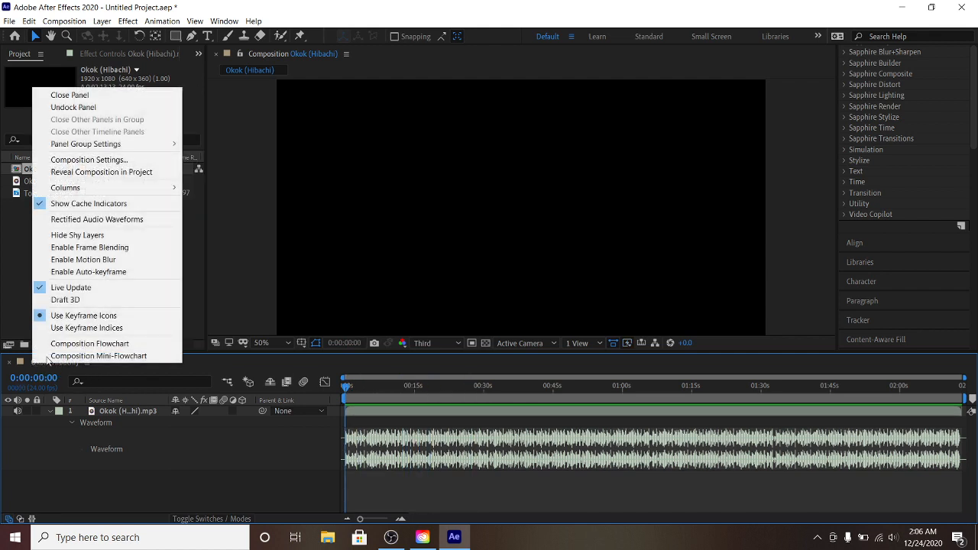
pyautogui.click(102, 220)
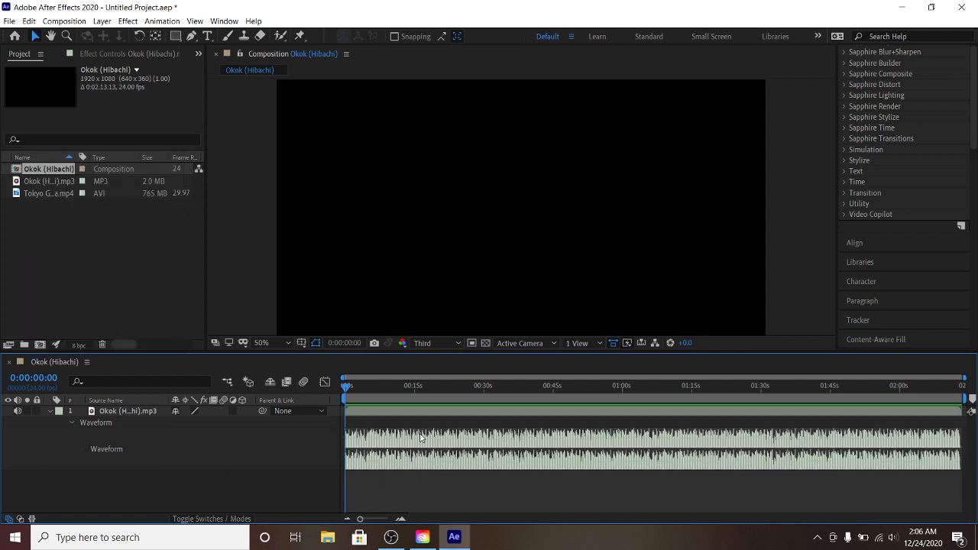
pyautogui.moveTo(343, 390); pyautogui.dragTo(326, 406)
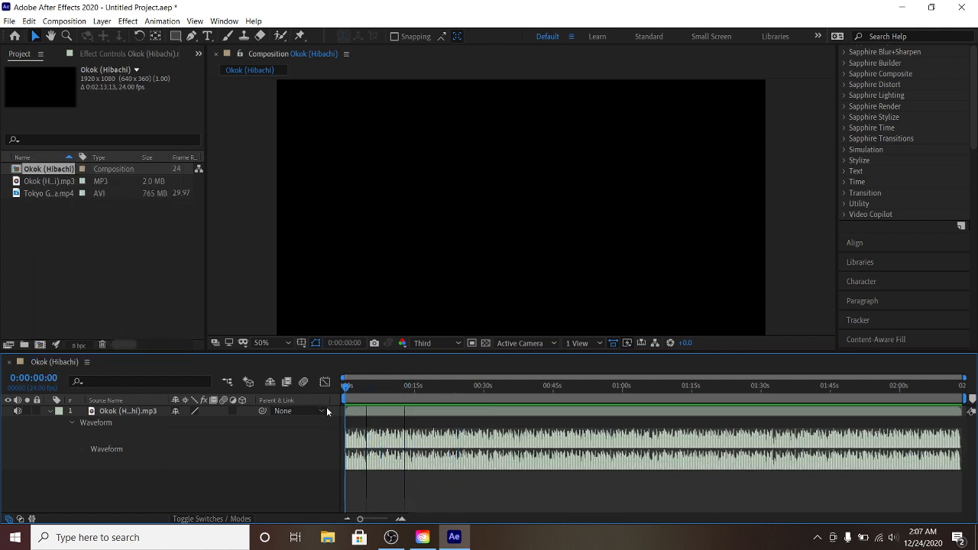
# Turn off Rectified Audio Waveforms for the Okok (Hibachi) timeline and deselect the audio layer
pyautogui.rightClick(104, 413)
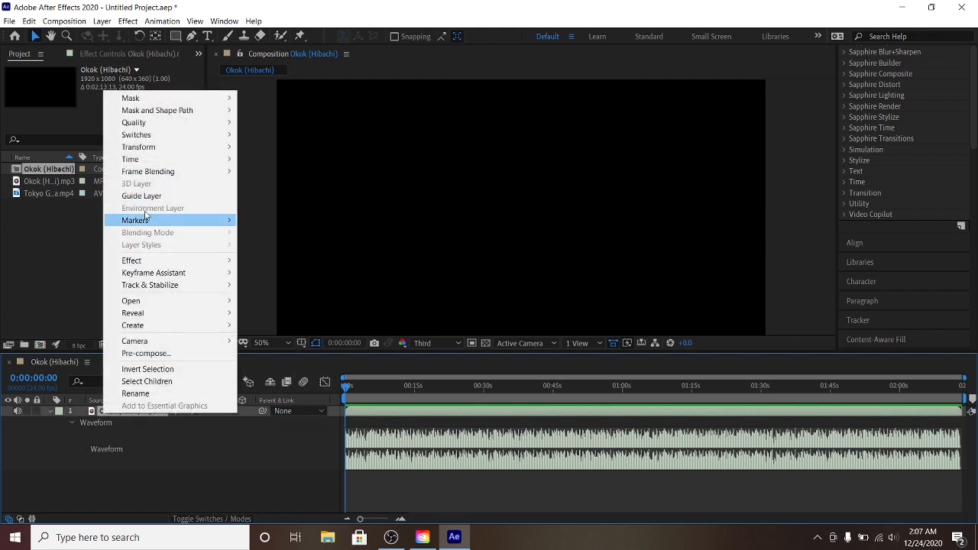
pyautogui.rightClick(51, 365)
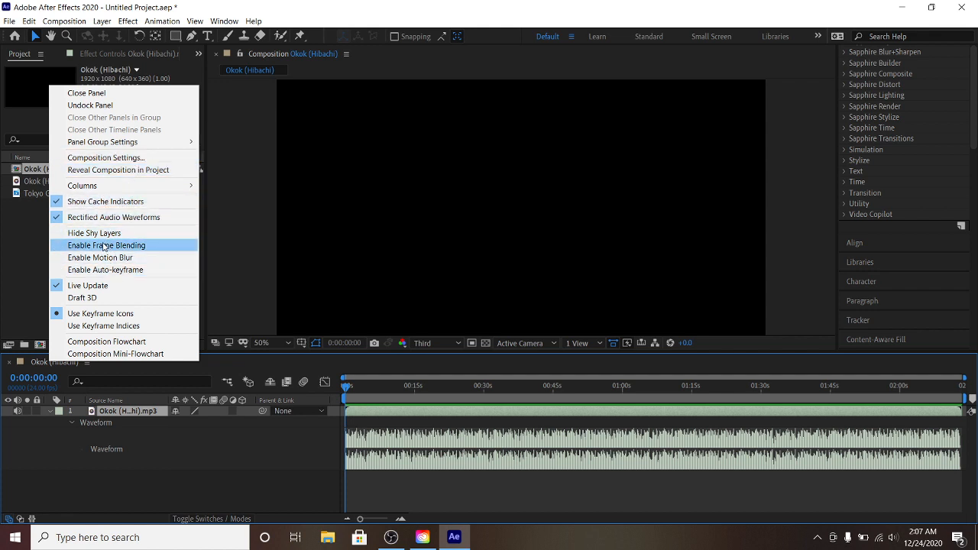
pyautogui.click(93, 218)
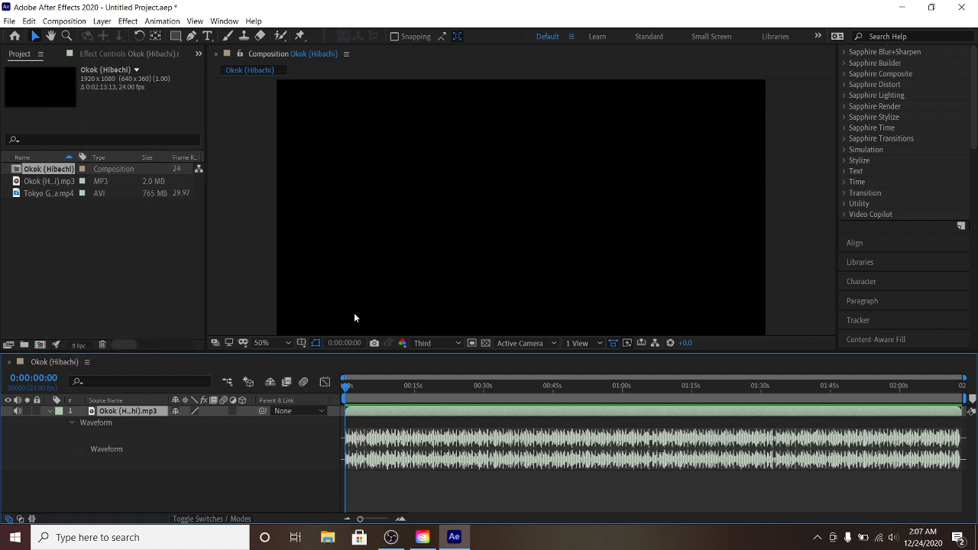
pyautogui.click(376, 497)
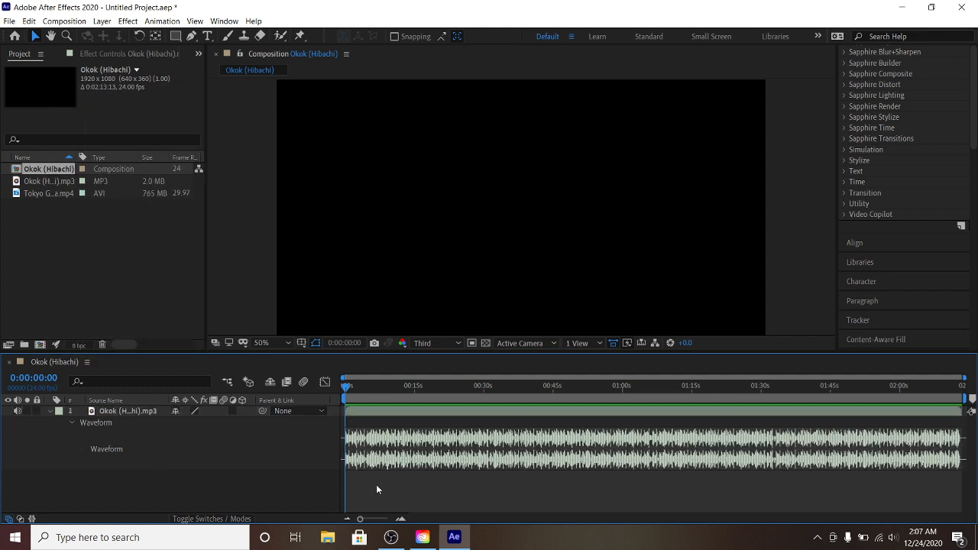
# Toggle the audio layer's Audio Levels property on and off, and bring its waveform back into view
pyautogui.press('l')
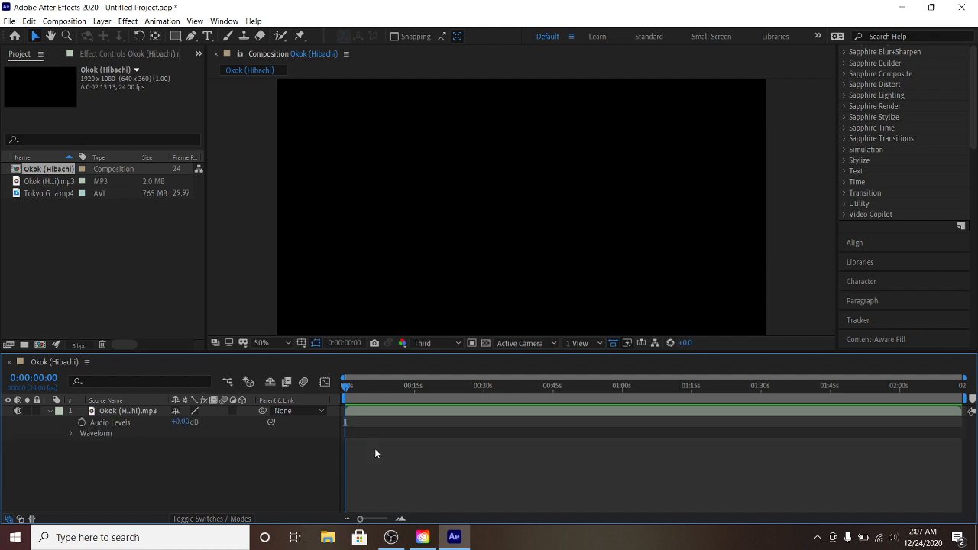
pyautogui.press('l')
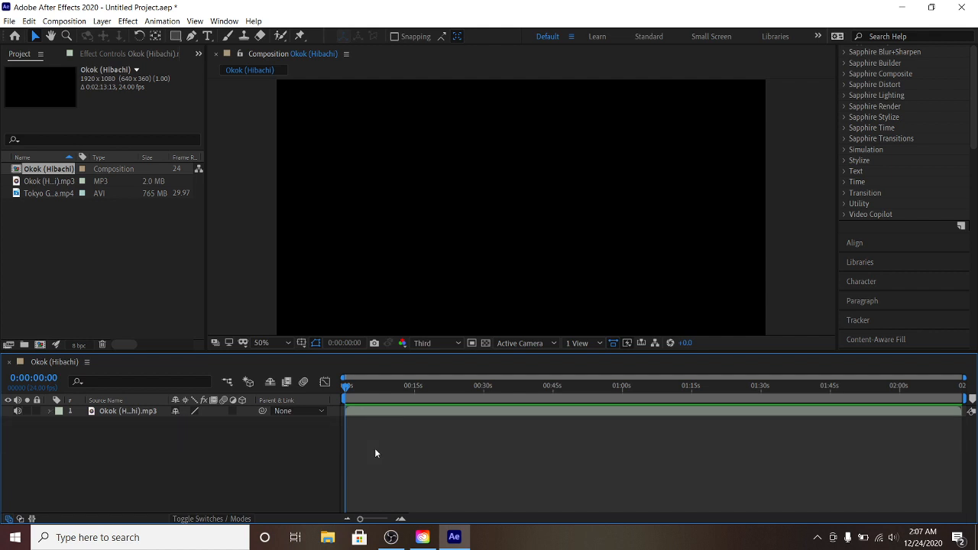
pyautogui.press('l')
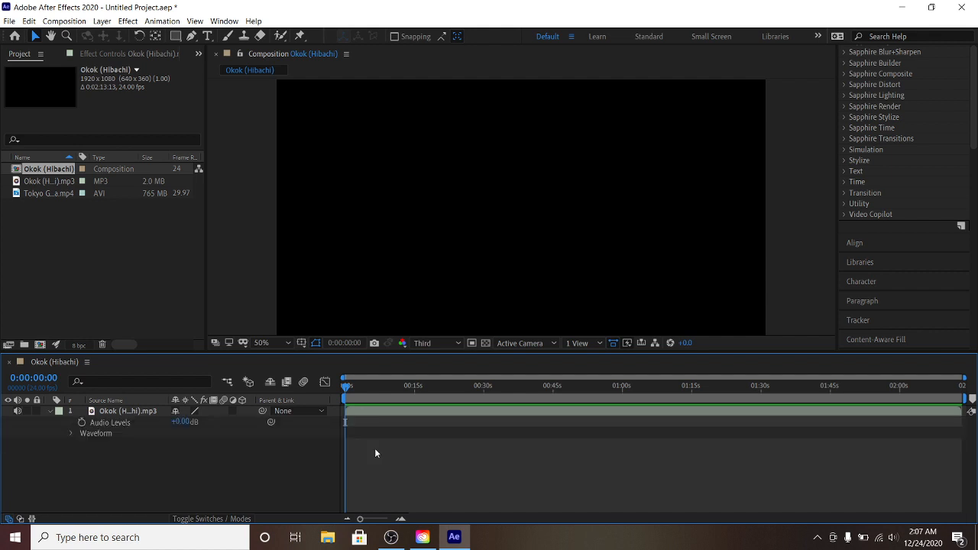
pyautogui.press('l')
pyautogui.press('l')
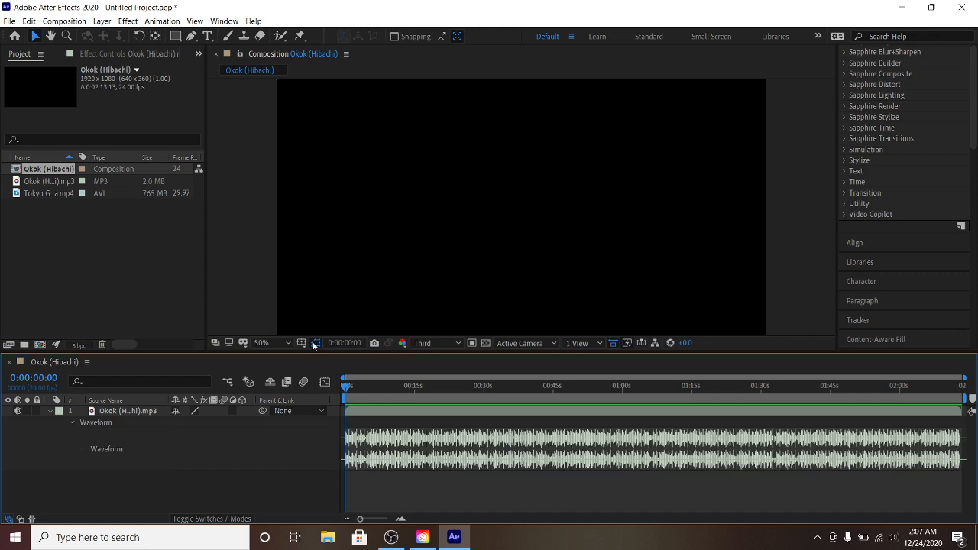
# Set the Okok (Hibachi) composition's duration to 0:00:15:00 in its Composition Settings
pyautogui.moveTo(346, 379)
pyautogui.mouseDown()
pyautogui.moveTo(490, 390)
pyautogui.moveTo(346, 385)
pyautogui.mouseUp()
pyautogui.click(62, 21)
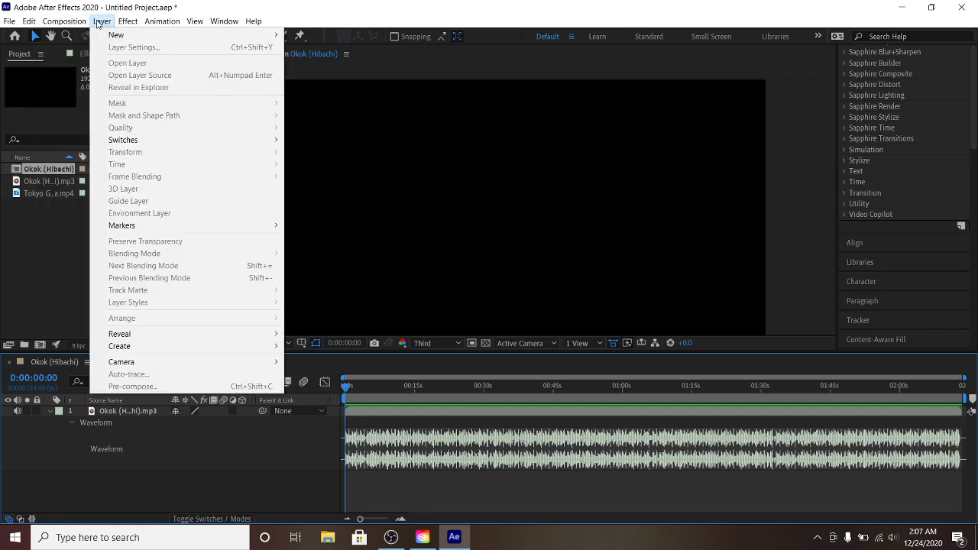
pyautogui.click(72, 51)
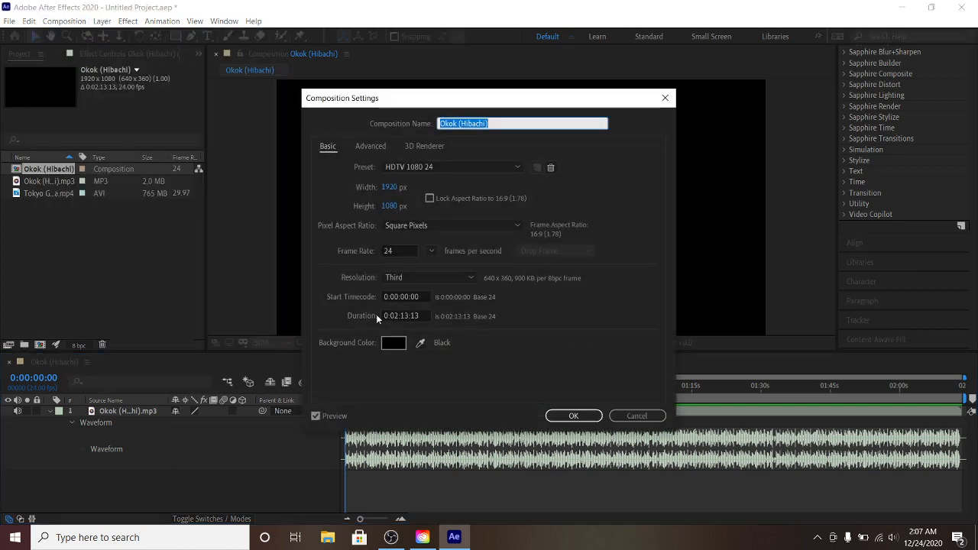
pyautogui.click(402, 316)
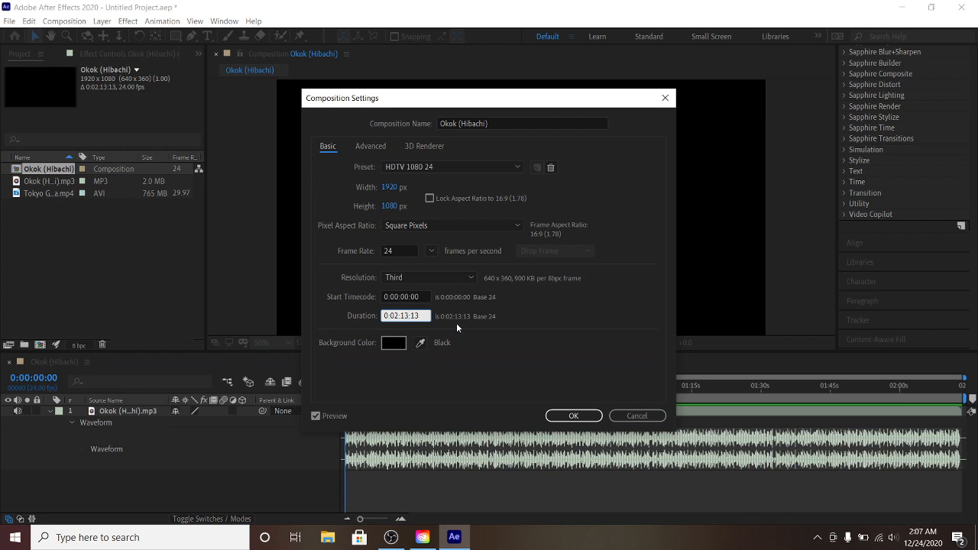
pyautogui.press('BackSpace')
pyautogui.write('5')
pyautogui.press('BackSpace')
pyautogui.press('BackSpace')
pyautogui.write('00')
pyautogui.click(398, 315)
pyautogui.press('BackSpace')
pyautogui.write('0')
pyautogui.click(571, 417)
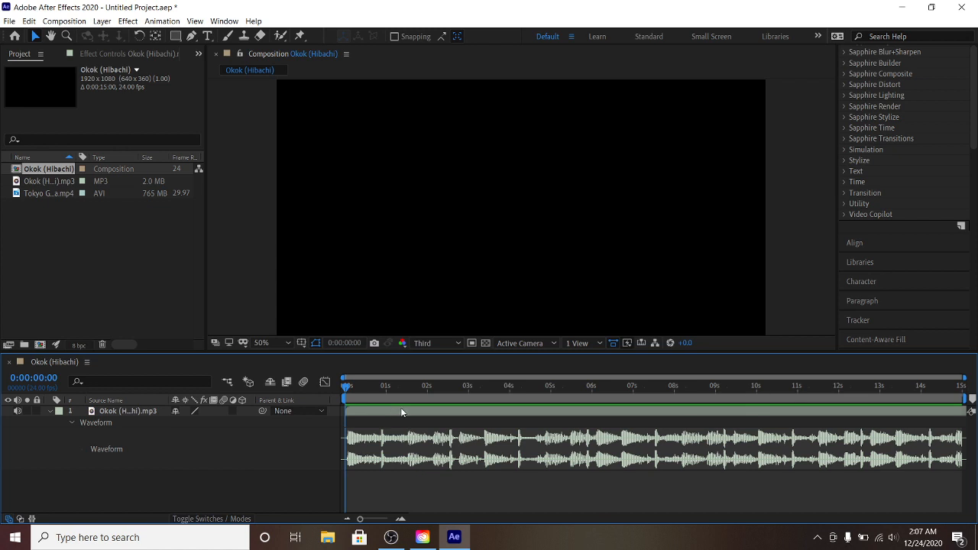
# Shift the audio layer slightly later in time and add a blank composition marker at 0:00:01:15
pyautogui.click(453, 414)
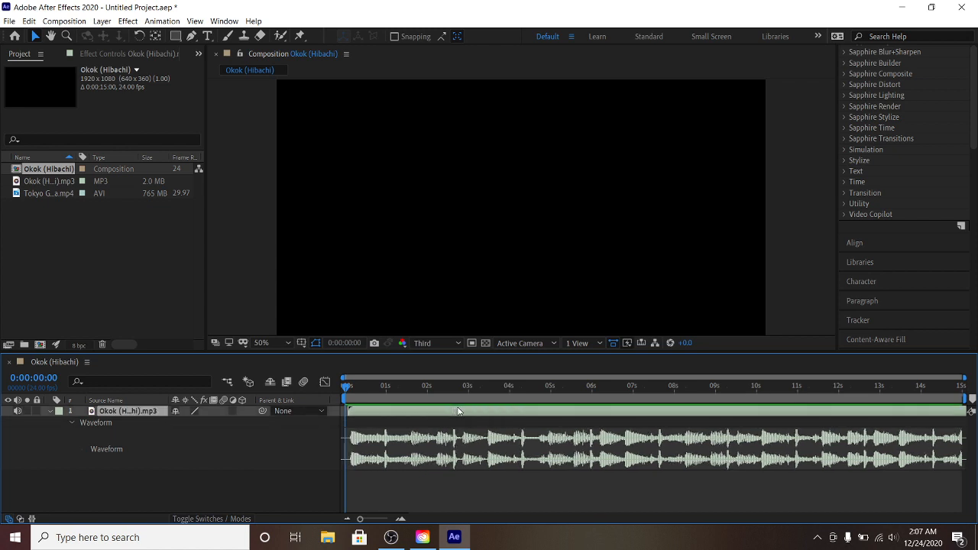
pyautogui.click(454, 482)
pyautogui.moveTo(384, 390); pyautogui.dragTo(770, 389)
pyautogui.moveTo(411, 394); pyautogui.dragTo(412, 401)
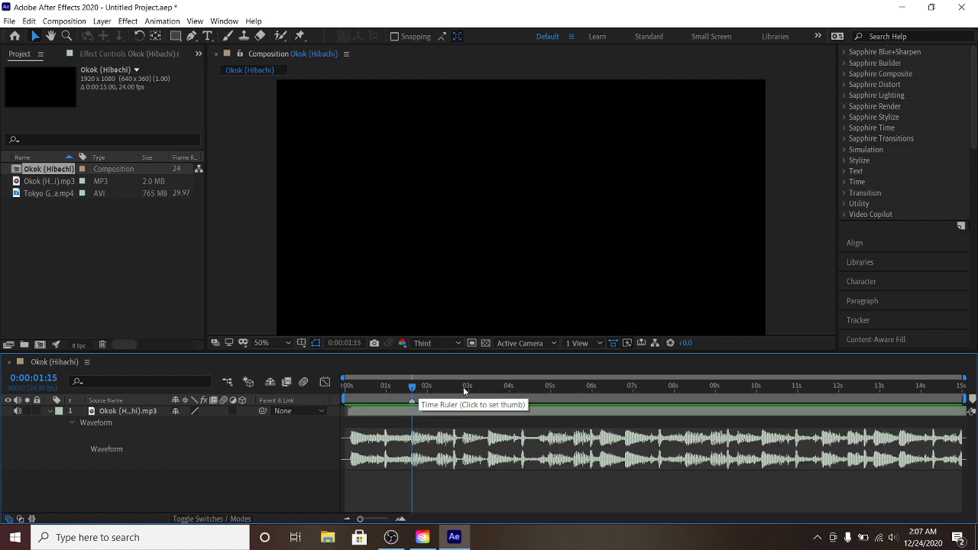
# Replace the blank composition marker at 0:00:01:15 with numbered marker 1
pyautogui.rightClick(412, 401)
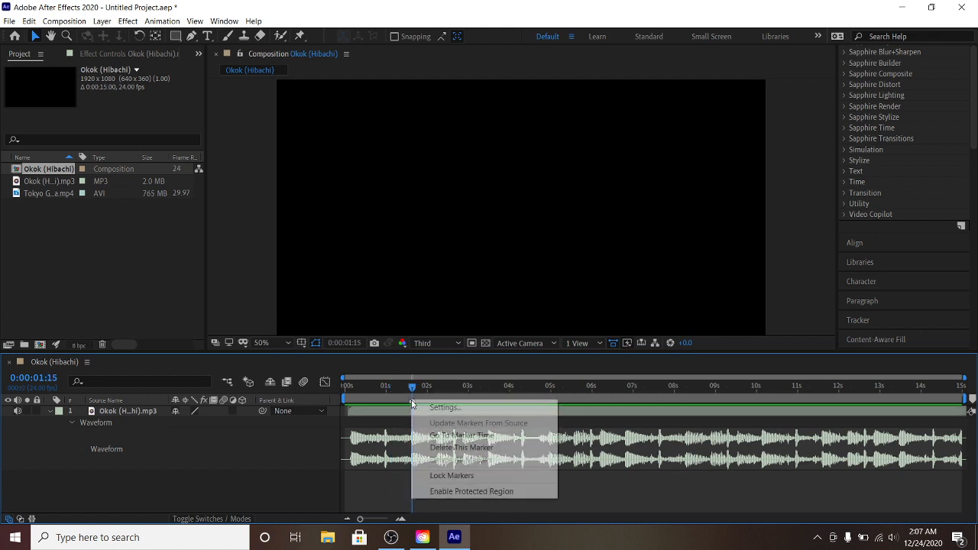
pyautogui.click(451, 447)
pyautogui.moveTo(970, 404)
pyautogui.mouseDown()
pyautogui.moveTo(613, 399)
pyautogui.moveTo(421, 425)
pyautogui.mouseUp()
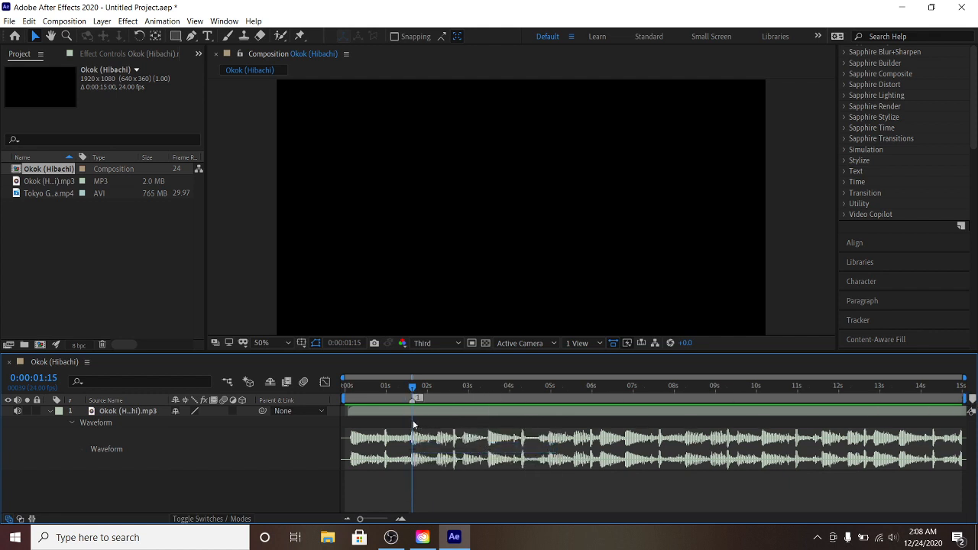
# Add a blank composition marker on the next beat at about 0:00:02:06
pyautogui.moveTo(411, 389)
pyautogui.mouseDown()
pyautogui.moveTo(394, 393)
pyautogui.moveTo(438, 398)
pyautogui.mouseUp()
pyautogui.press('space')
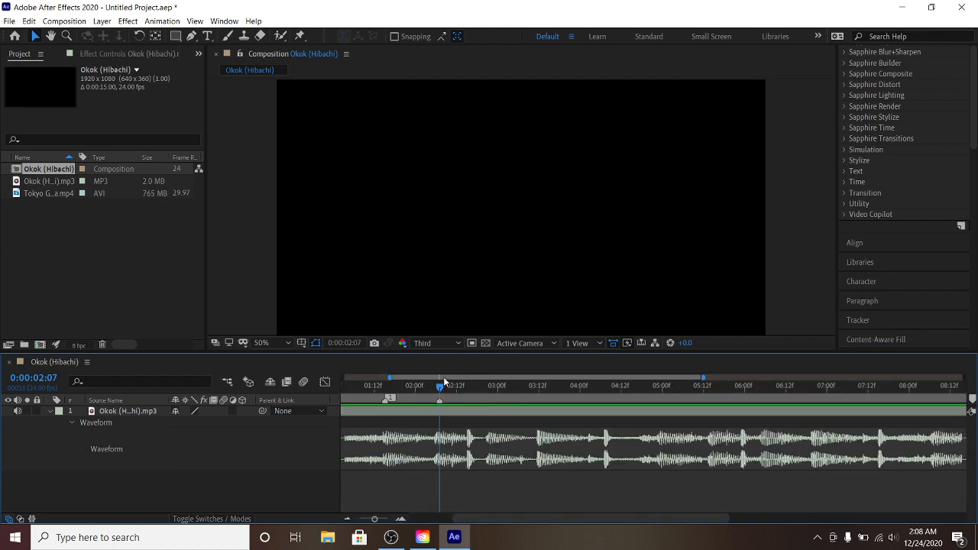
pyautogui.moveTo(440, 387); pyautogui.dragTo(436, 382)
# Preview the audio from 0:00:01:12 and place numbered composition marker 2 on the beat at about 0:00:02:21
pyautogui.click(374, 385)
pyautogui.press('space')
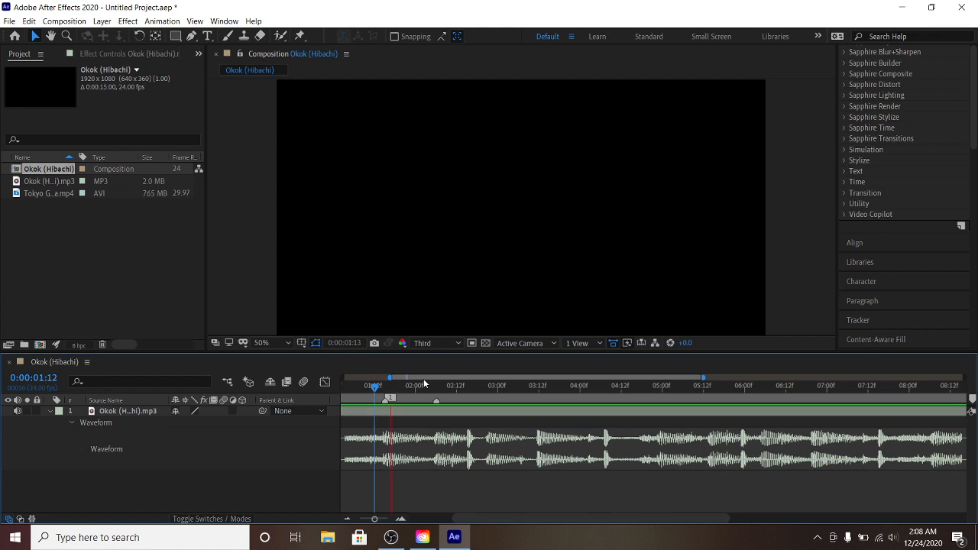
pyautogui.press('space')
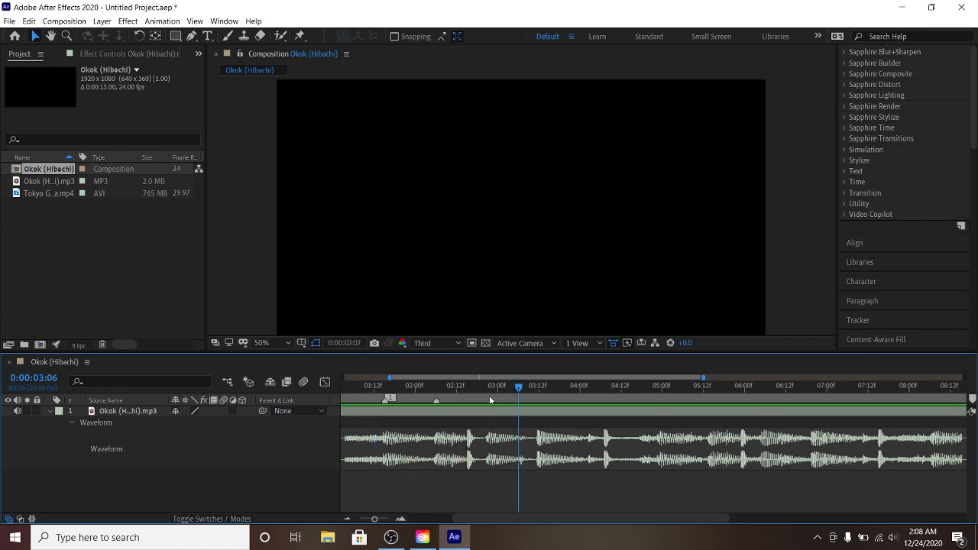
pyautogui.click(487, 385)
pyautogui.moveTo(969, 391)
pyautogui.mouseDown()
pyautogui.moveTo(649, 423)
pyautogui.moveTo(489, 415)
pyautogui.mouseUp()
# Place numbered composition marker 3 on the beat at 0:00:03:12
pyautogui.click(541, 398)
pyautogui.moveTo(541, 396); pyautogui.dragTo(538, 396)
pyautogui.moveTo(972, 398); pyautogui.dragTo(540, 423)
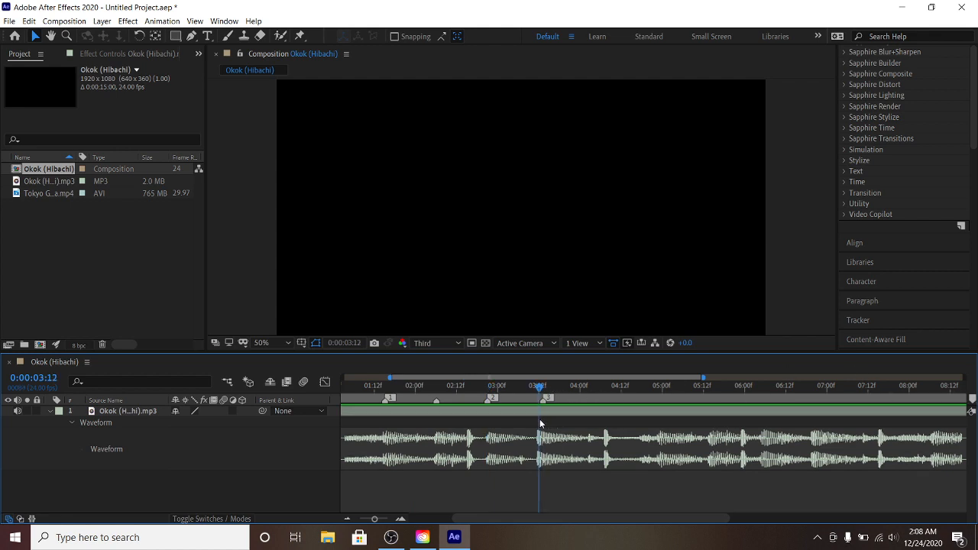
# Preview the audio from 0:00:03:12 and place numbered composition marker 4 on the beat at 0:00:04:23
pyautogui.press('space')
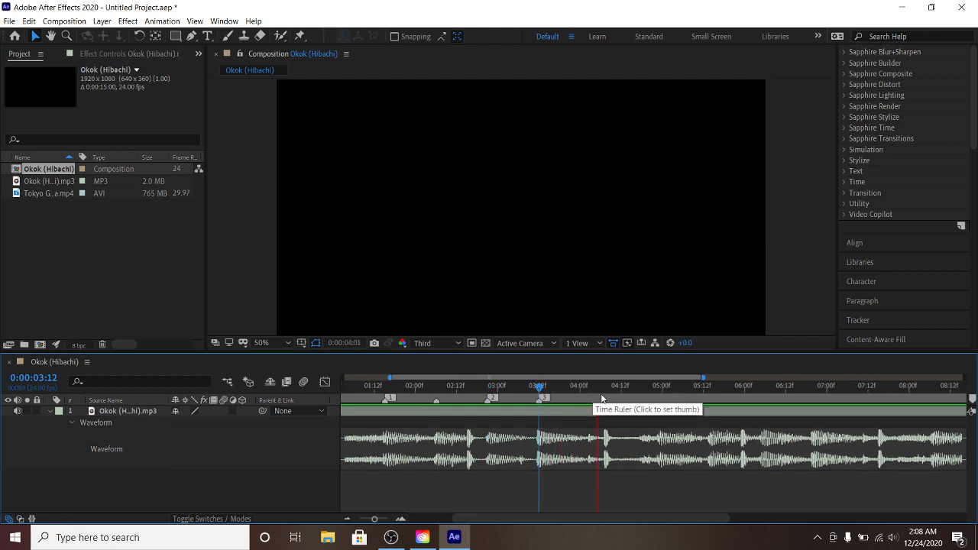
pyautogui.click(660, 393)
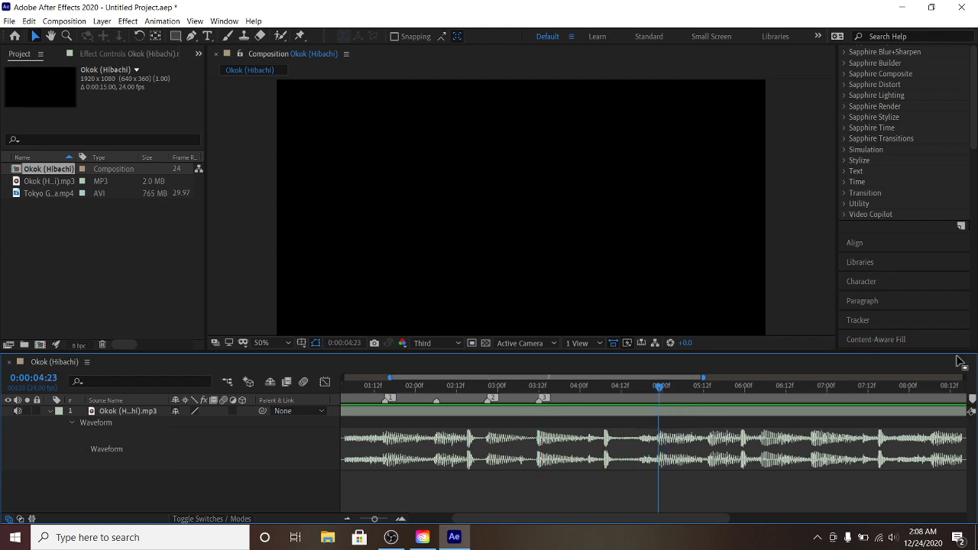
pyautogui.moveTo(971, 400); pyautogui.dragTo(713, 417)
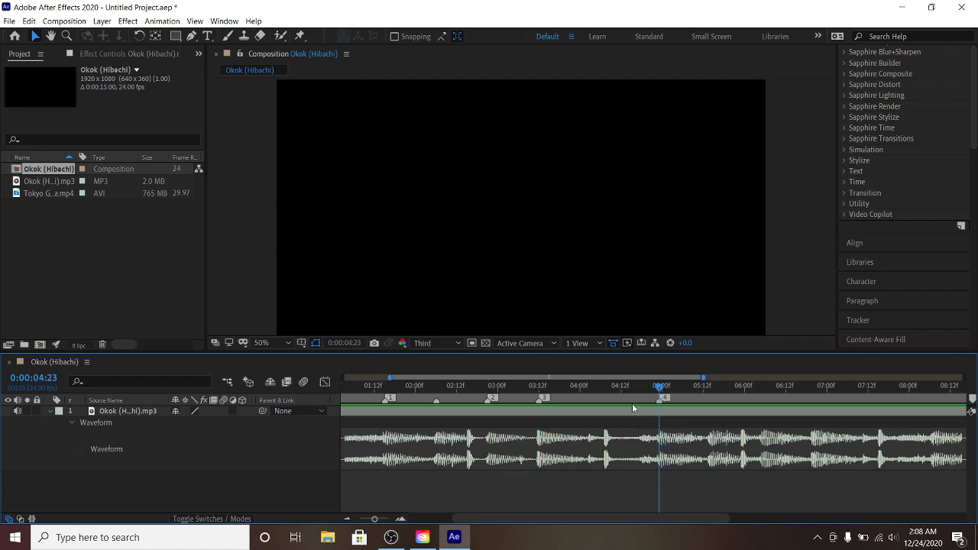
# Place numbered composition marker 5 on the beat at 0:00:05:14
pyautogui.moveTo(558, 383); pyautogui.dragTo(597, 382)
pyautogui.moveTo(459, 387); pyautogui.dragTo(752, 396)
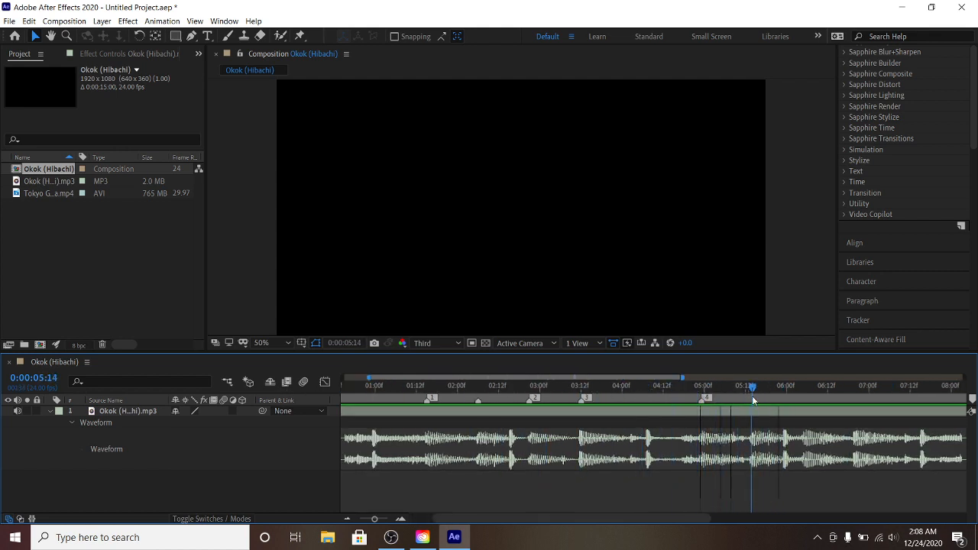
pyautogui.moveTo(972, 399)
pyautogui.mouseDown()
pyautogui.moveTo(753, 406)
pyautogui.moveTo(715, 386)
pyautogui.moveTo(840, 384)
pyautogui.mouseUp()
# Preview the audio from 0:00:04:03 and place numbered composition markers 6 and 7 on the beats at about 0:00:06:06 and 0:00:06:20
pyautogui.press('space')
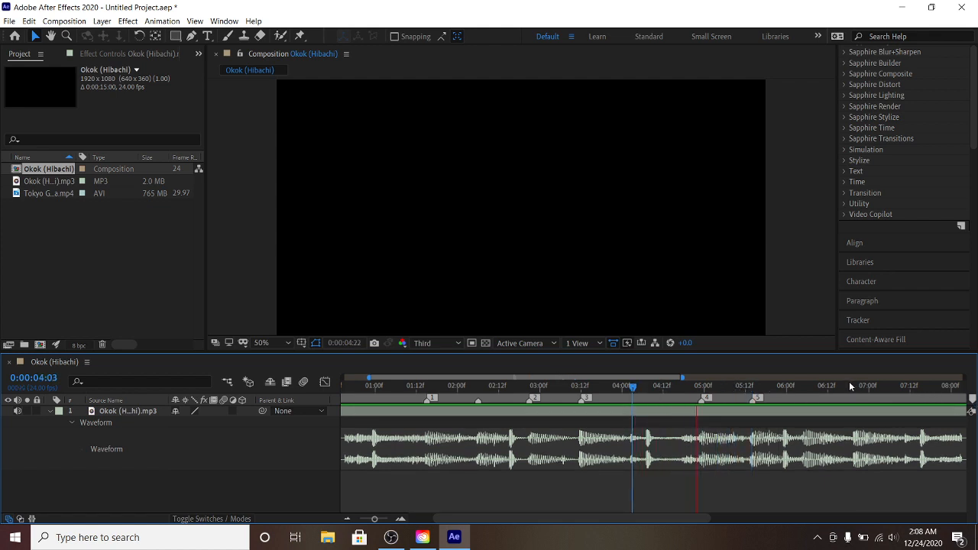
pyautogui.press('space')
pyautogui.click(808, 399)
pyautogui.moveTo(847, 407)
pyautogui.mouseDown()
pyautogui.moveTo(809, 413)
pyautogui.moveTo(854, 397)
pyautogui.mouseUp()
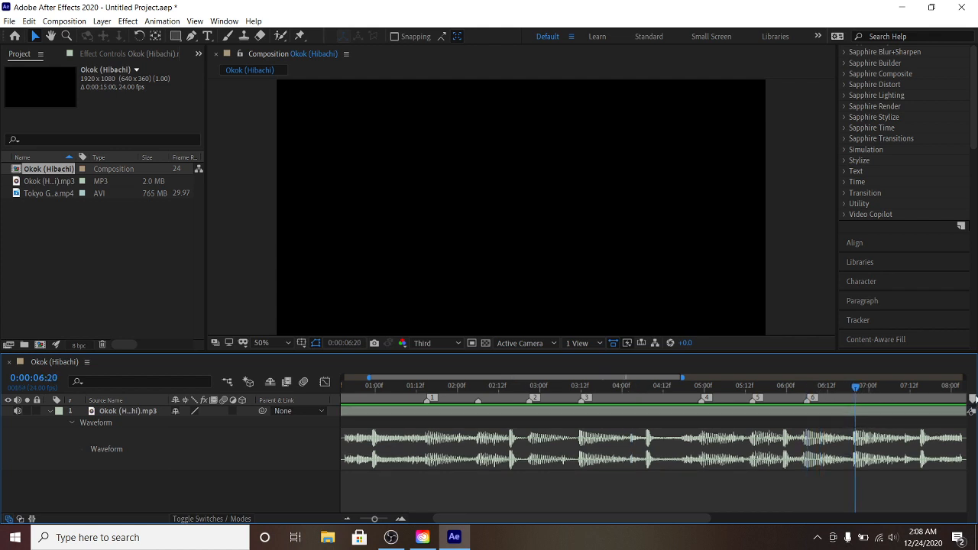
pyautogui.moveTo(973, 399); pyautogui.dragTo(851, 403)
# Play the song from 0:00:01:14 to check the markers against the beats, and collapse the audio layer's waveform
pyautogui.moveTo(449, 383); pyautogui.dragTo(424, 383)
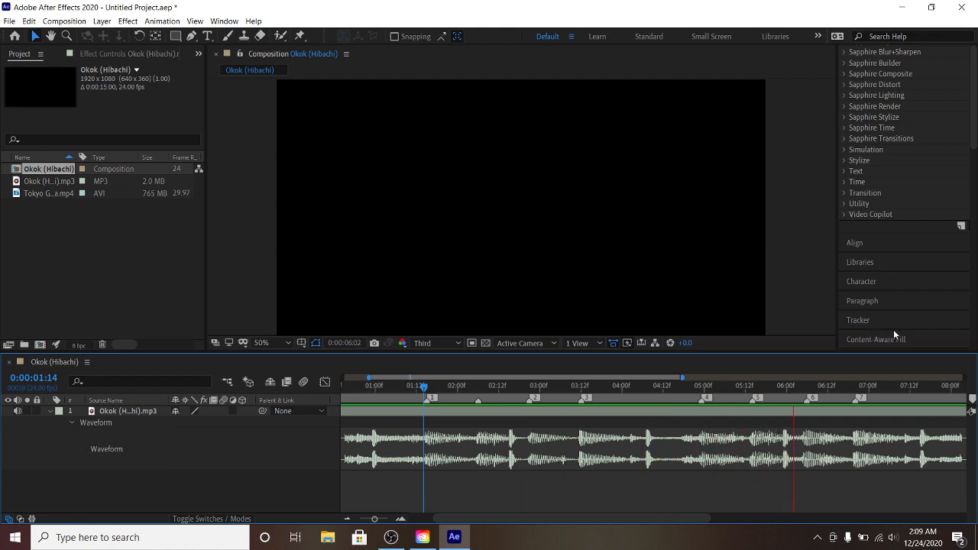
pyautogui.press('space')
pyautogui.press('l')
pyautogui.press('l')
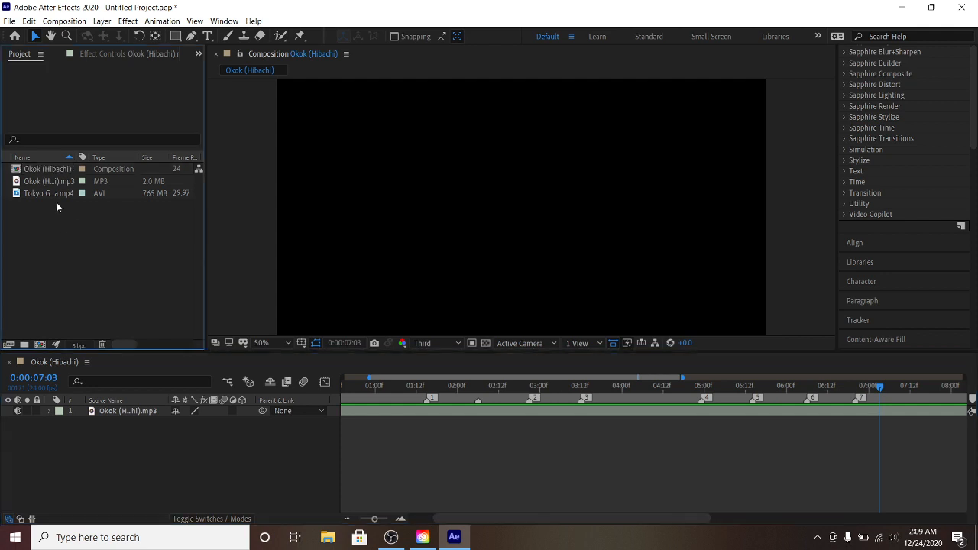
# Add the Tokyo Ghoul clip to the composition beneath the song layer and mute the clip's audio
pyautogui.moveTo(46, 193); pyautogui.dragTo(275, 467)
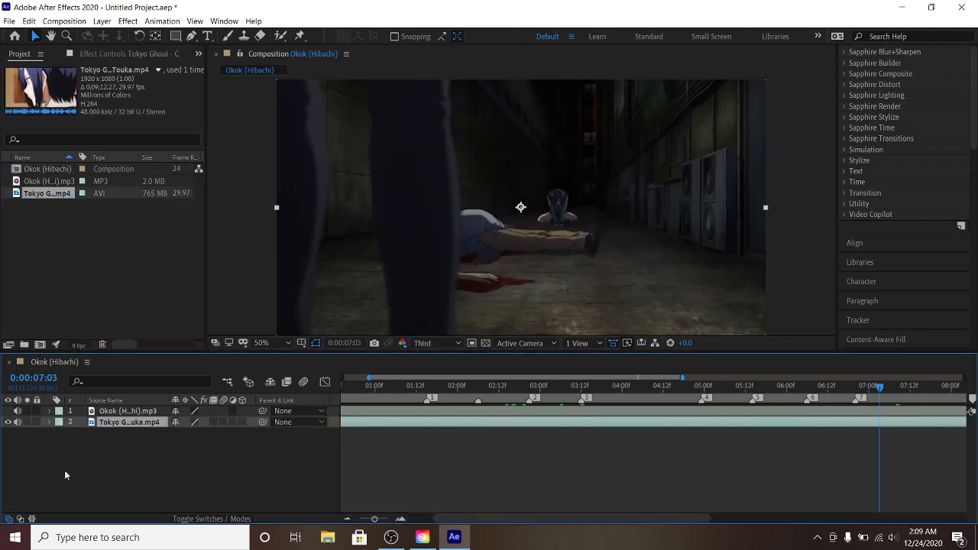
pyautogui.click(24, 437)
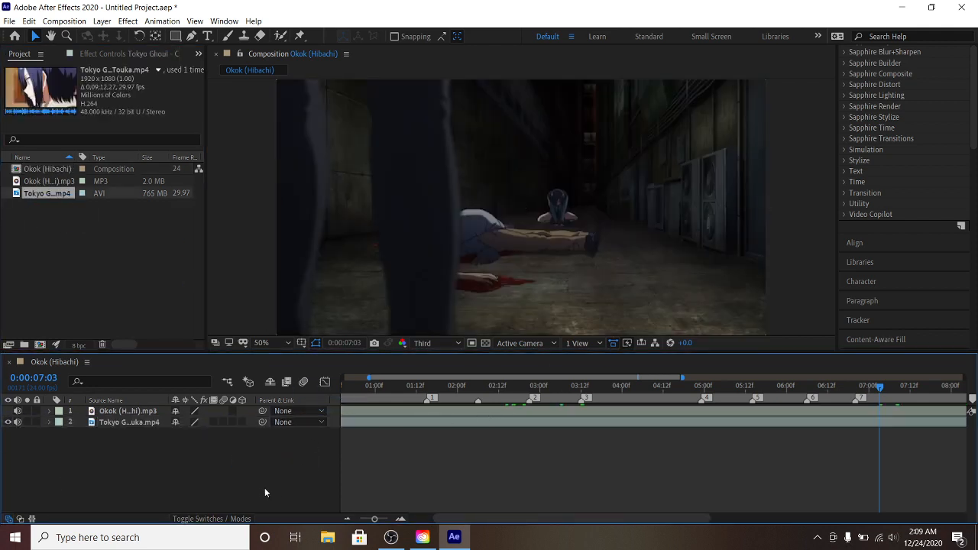
pyautogui.click(17, 421)
pyautogui.click(346, 520)
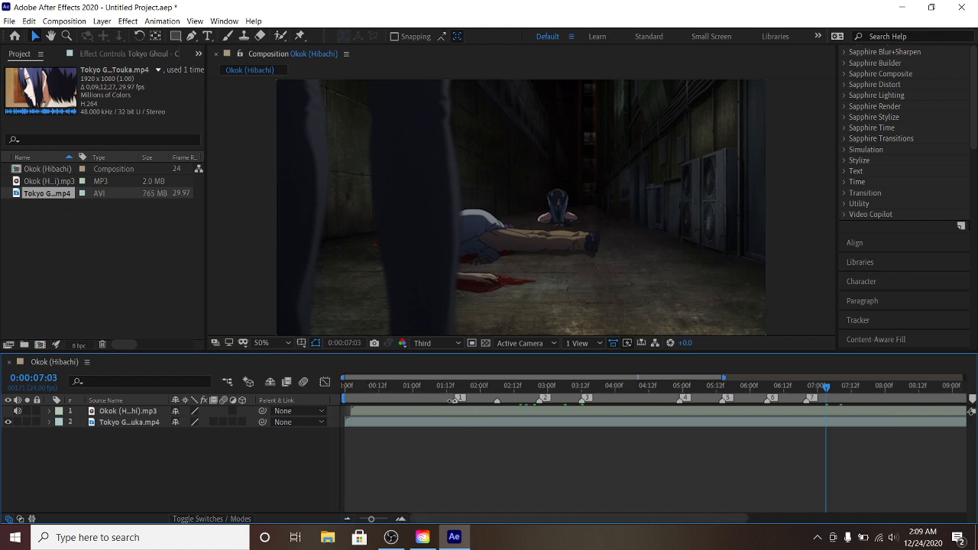
# Split the Tokyo Ghoul layer at marker 1 (0:00:01:15) and delete the part before it
pyautogui.moveTo(443, 389); pyautogui.dragTo(455, 390)
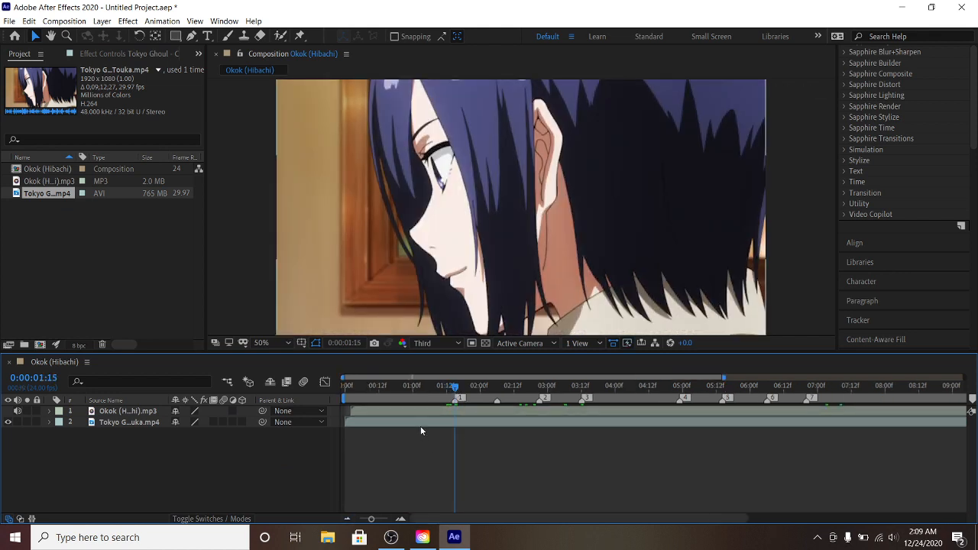
pyautogui.moveTo(420, 426); pyautogui.dragTo(370, 414)
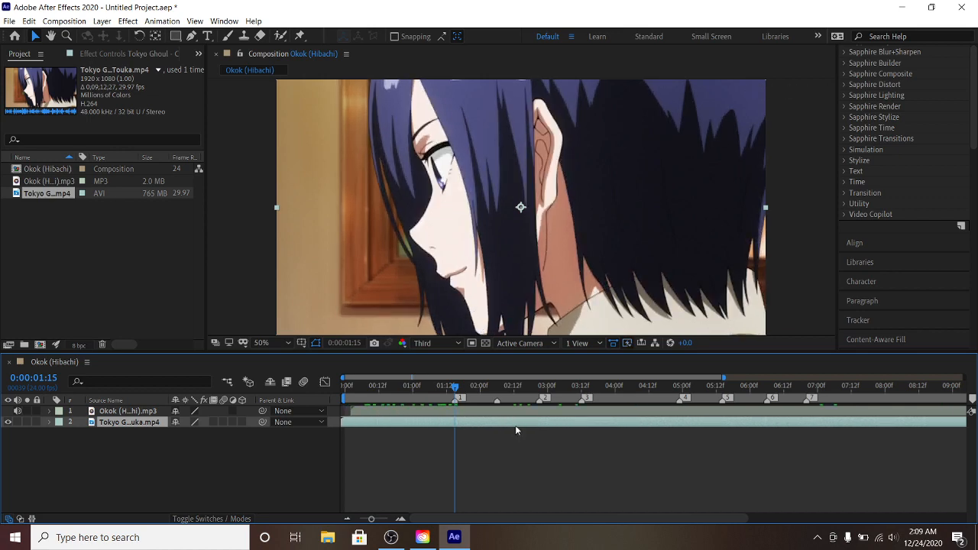
pyautogui.moveTo(515, 425); pyautogui.dragTo(426, 417)
pyautogui.hotkey('ctrl', 'shift', 'd')
pyautogui.click(408, 434)
pyautogui.press('Delete')
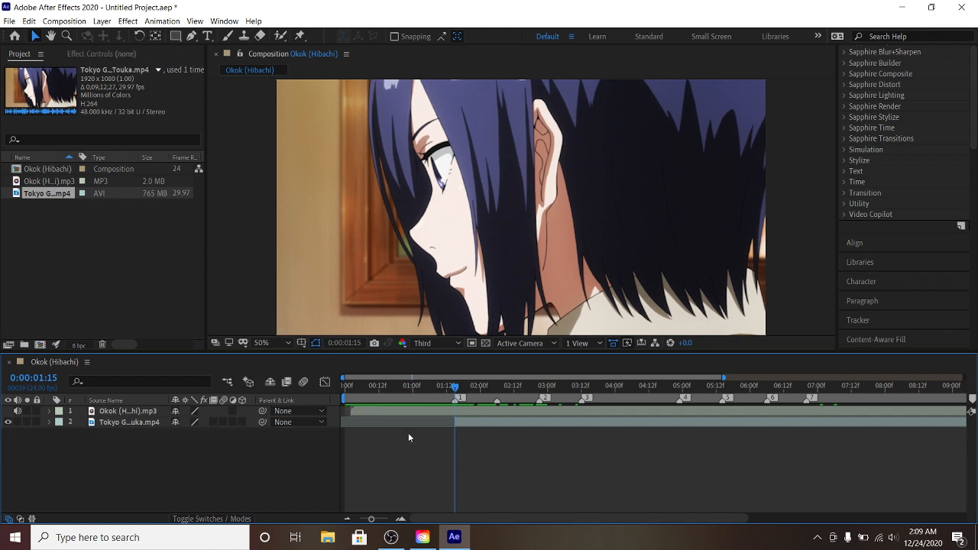
# Enable time remapping on the Tokyo Ghoul layer and add a Time Remap keyframe at 0:00:01:15
pyautogui.click(463, 422)
pyautogui.hotkey('ctrl', 'alt', 't')
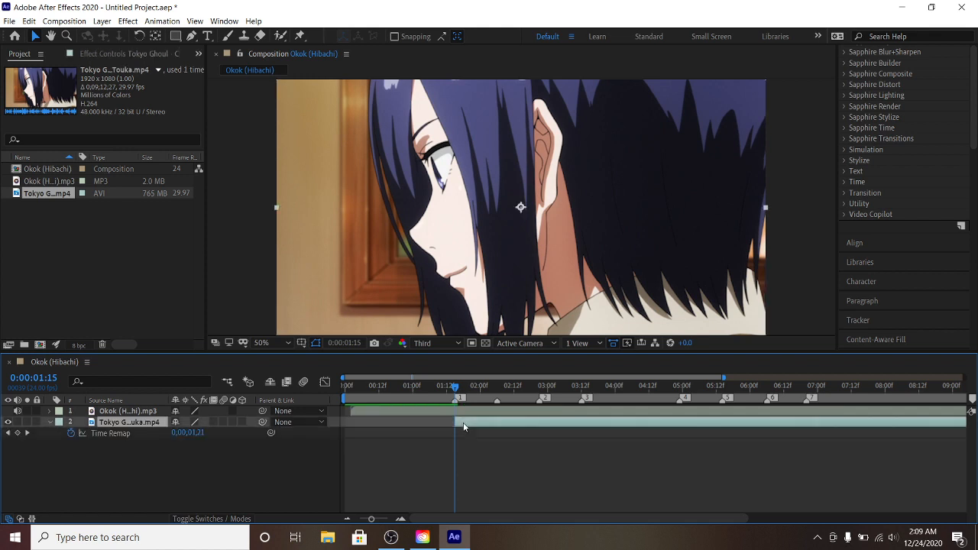
pyautogui.click(18, 434)
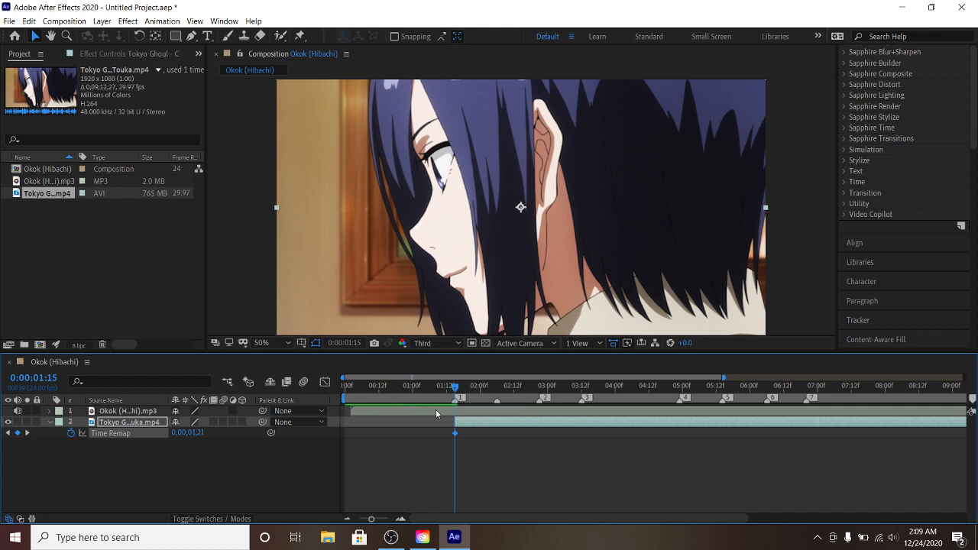
# Set the layer's Time Remap to 0;00;02;20 at the blank marker at 0:00:02:06 and split the layer there
pyautogui.click(399, 519)
pyautogui.moveTo(453, 386); pyautogui.dragTo(539, 386)
pyautogui.moveTo(191, 432); pyautogui.dragTo(196, 433)
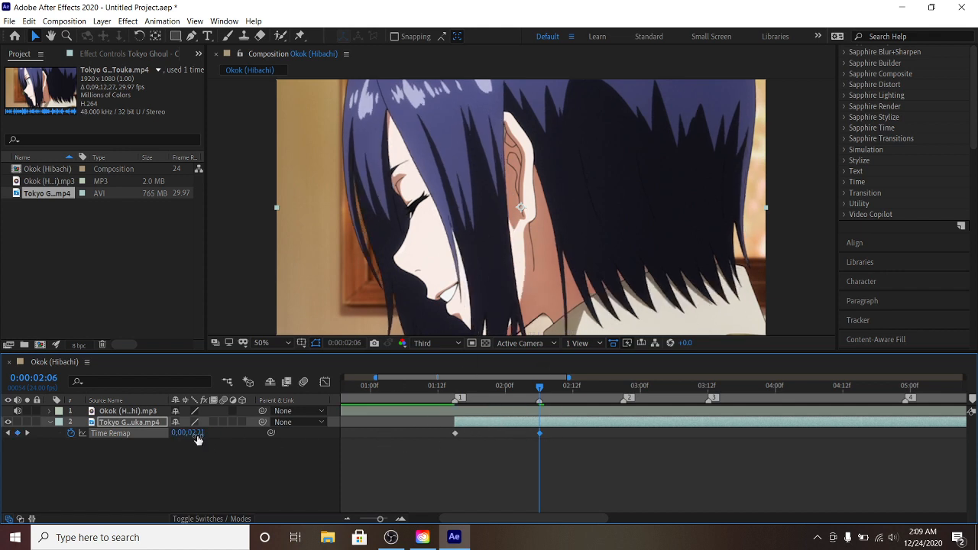
pyautogui.moveTo(188, 432); pyautogui.dragTo(188, 435)
pyautogui.hotkey('ctrl', 'shift', 'd')
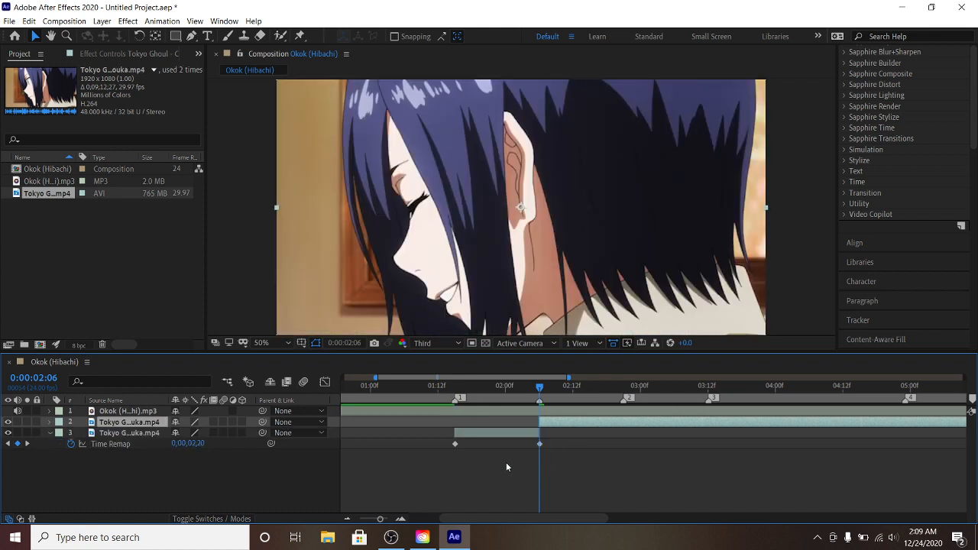
# Collapse the first segment's properties and preview the cut from 0:00:01:06
pyautogui.click(49, 432)
pyautogui.click(404, 388)
pyautogui.press('space')
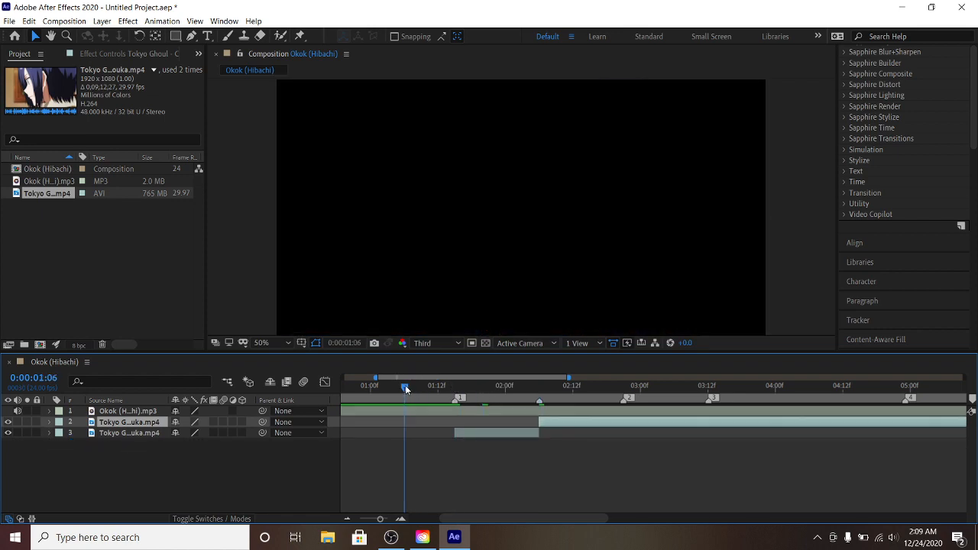
pyautogui.press('space')
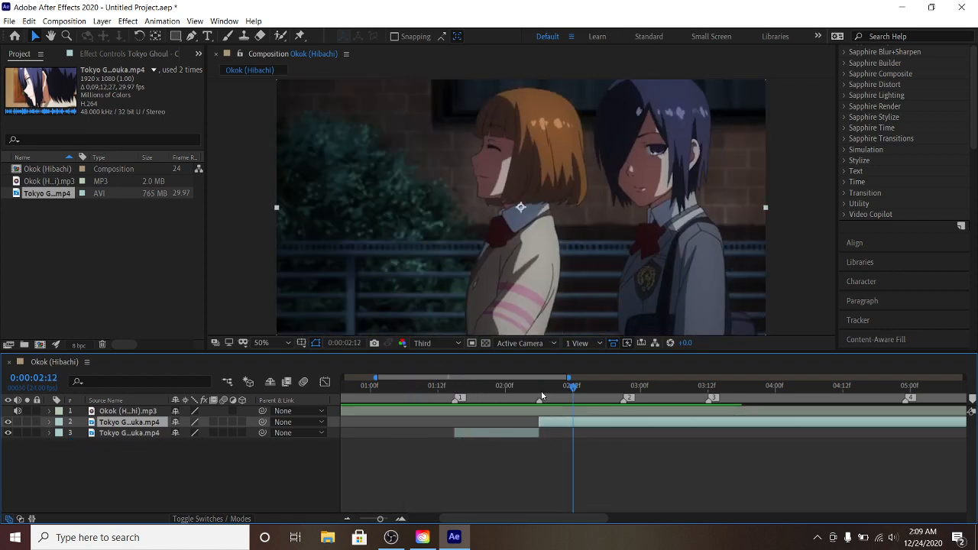
# Set the second segment's Time Remap to 0;00;18;07 at 0:00:02:06, so it starts on a different shot
pyautogui.click(540, 389)
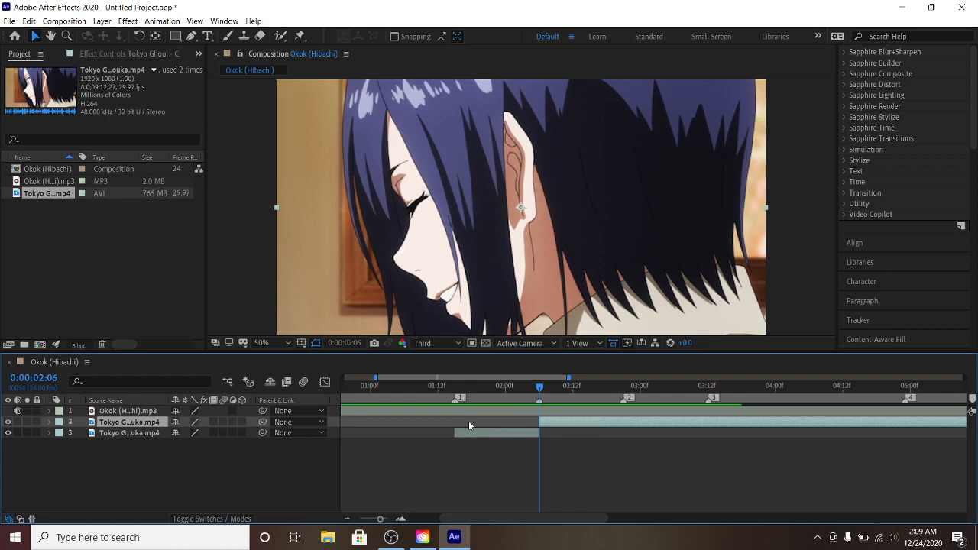
pyautogui.click(50, 422)
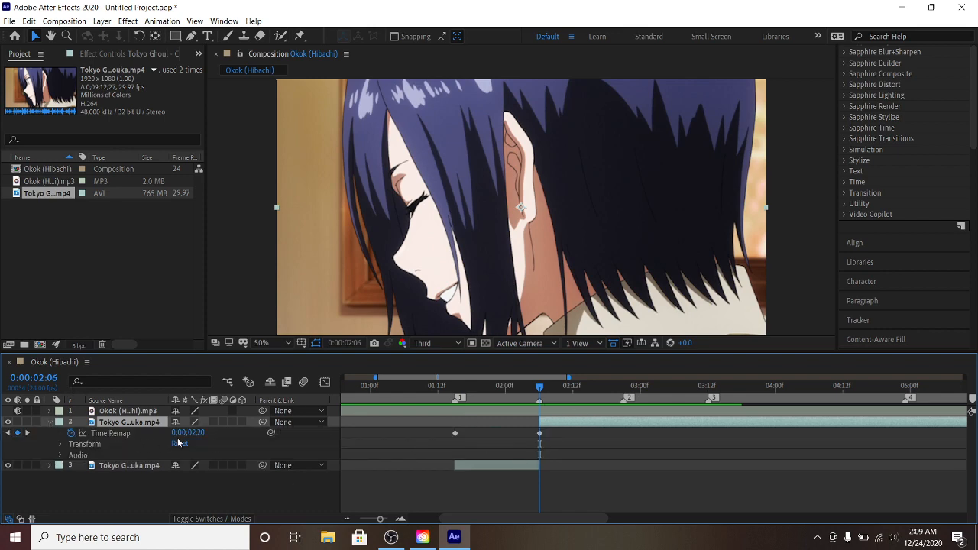
pyautogui.moveTo(187, 433); pyautogui.dragTo(374, 447)
pyautogui.moveTo(436, 455); pyautogui.dragTo(555, 461)
pyautogui.moveTo(193, 434)
pyautogui.mouseDown()
pyautogui.moveTo(243, 437)
pyautogui.moveTo(180, 434)
pyautogui.mouseUp()
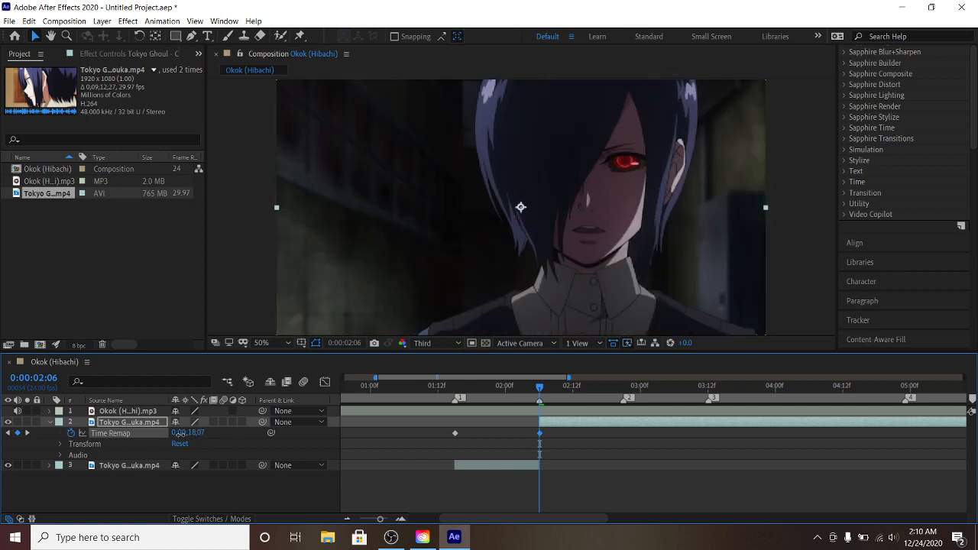
# Delete the first video segment and move the remaining one so it starts at marker 1 (0:00:01:15)
pyautogui.click(489, 467)
pyautogui.press('Delete')
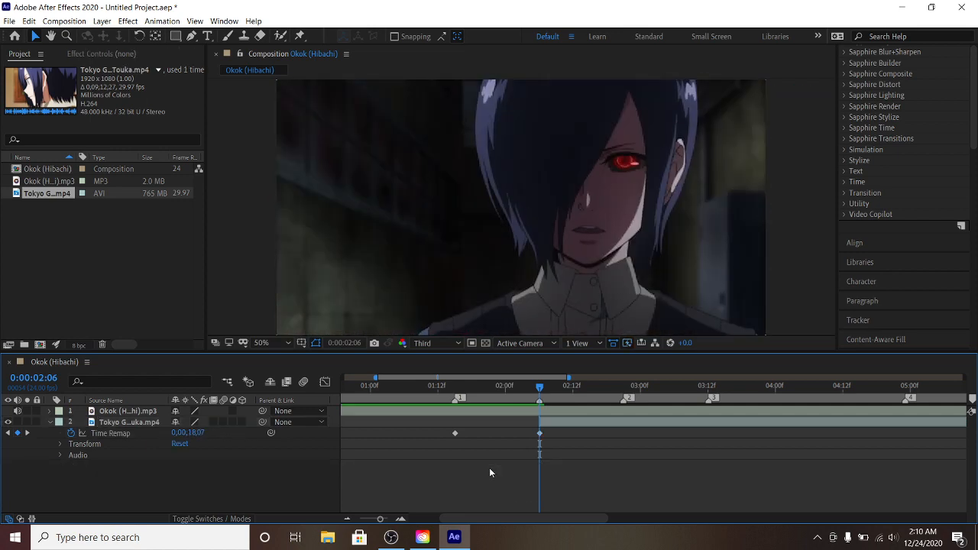
pyautogui.moveTo(553, 421); pyautogui.dragTo(456, 424)
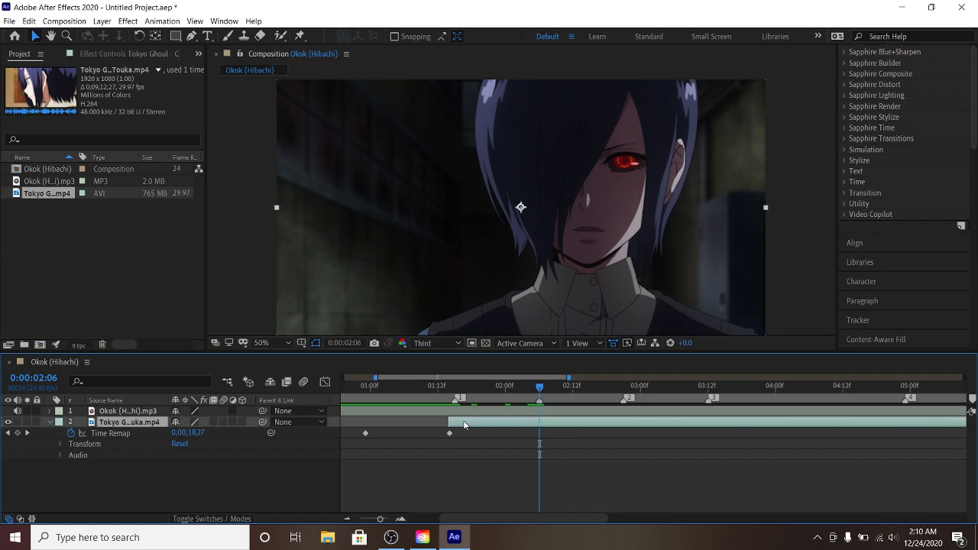
pyautogui.moveTo(450, 386); pyautogui.dragTo(455, 386)
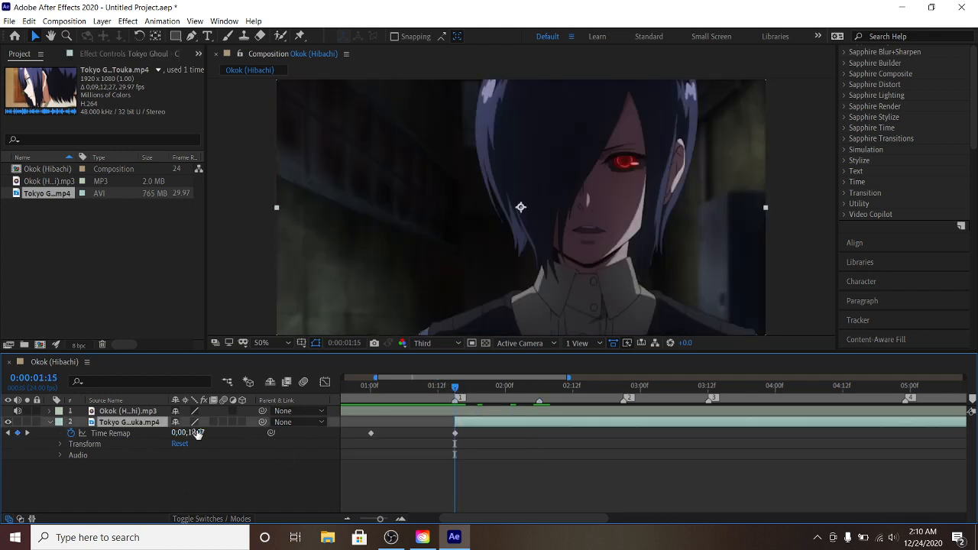
# Set the video layer's Time Remap keyframe at 0:00:01:15 to 0;00;19;22, checking the resulting frame at 0:00:02:06
pyautogui.moveTo(205, 434); pyautogui.dragTo(231, 434)
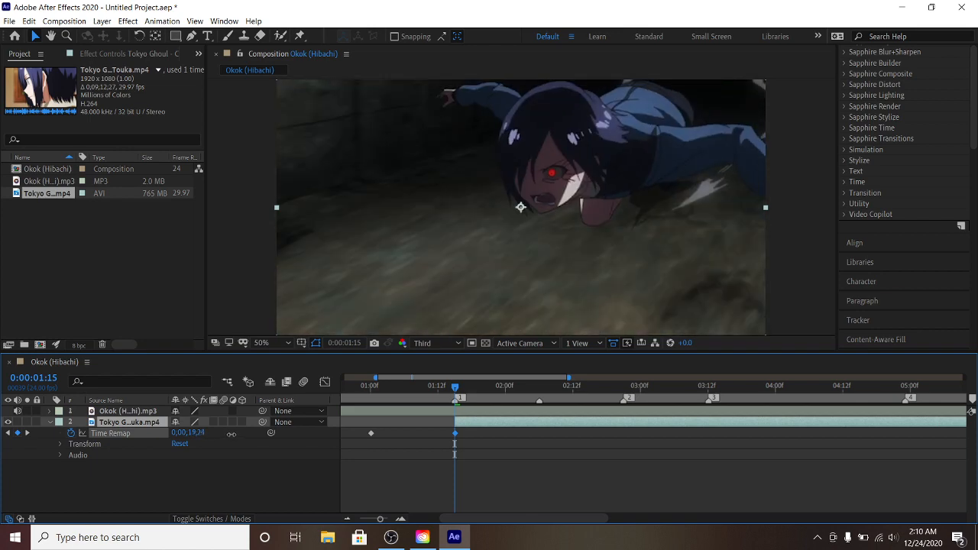
pyautogui.moveTo(474, 391); pyautogui.dragTo(539, 391)
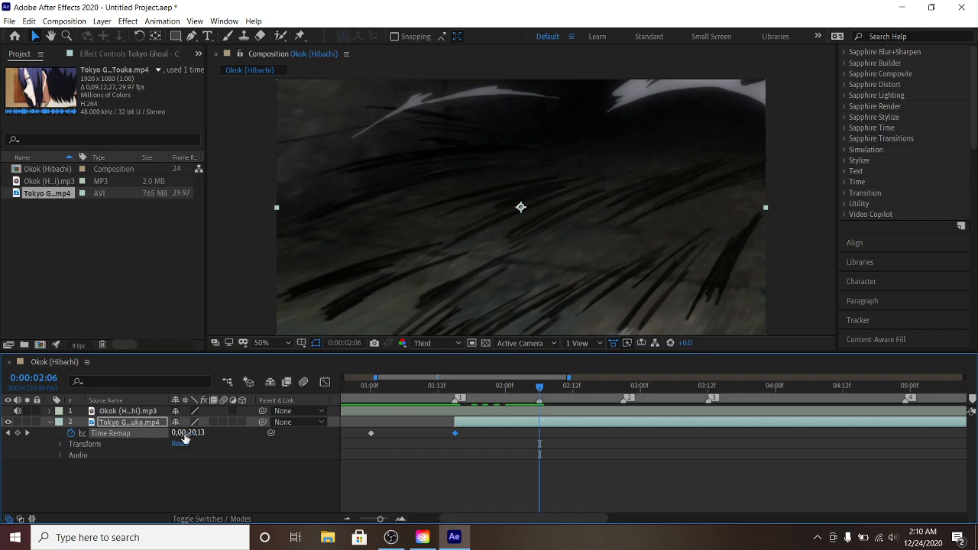
pyautogui.click(456, 387)
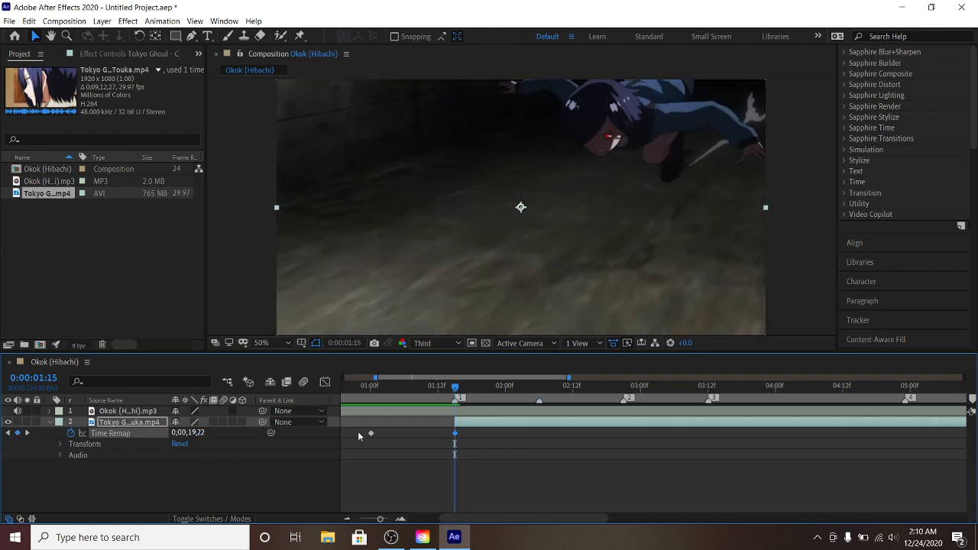
# Set the layer's Time Remap to 0;00;20;12 at the blank marker at 0:00:02:06 and split the layer there
pyautogui.click(540, 387)
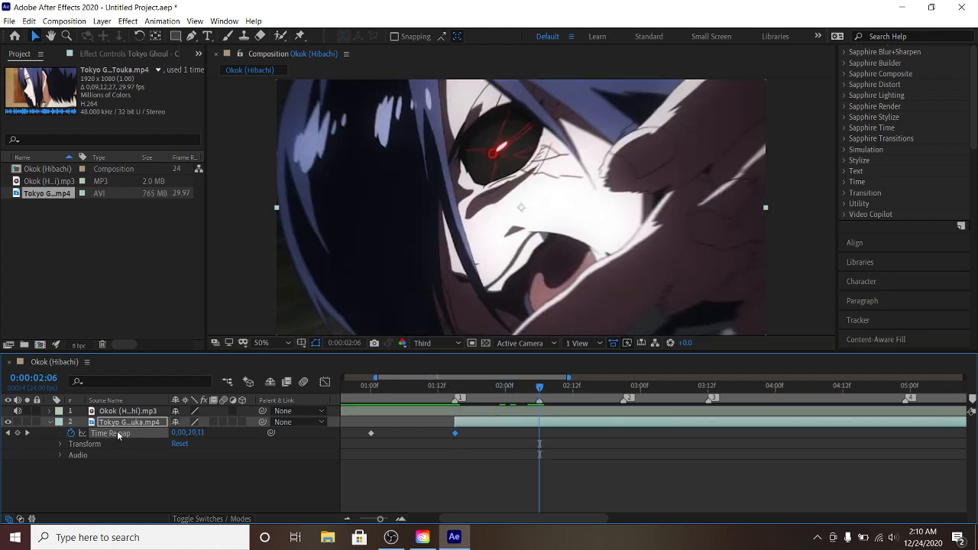
pyautogui.moveTo(179, 433); pyautogui.dragTo(184, 433)
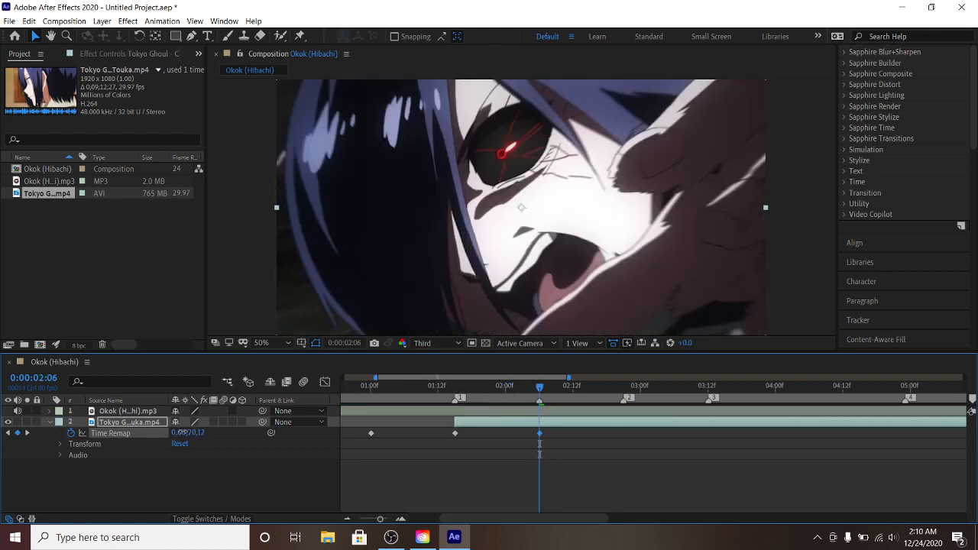
pyautogui.hotkey('ctrl', 'shift', 'd')
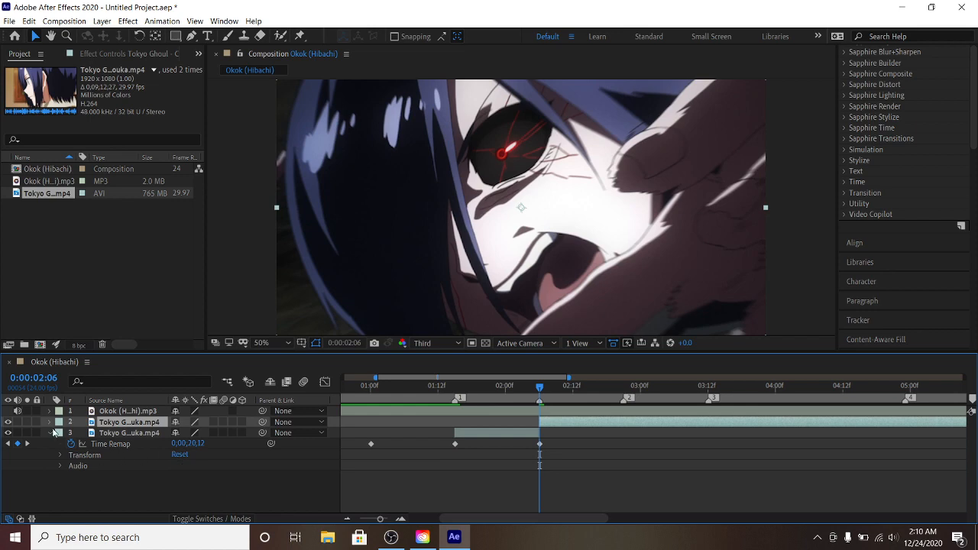
# Retime the segment starting at 0:00:02:06 to a later shot ending at Time Remap 0;00;21;23 on marker 2 (0:00:02:21), and split it there
pyautogui.moveTo(203, 433); pyautogui.dragTo(210, 436)
pyautogui.press('space')
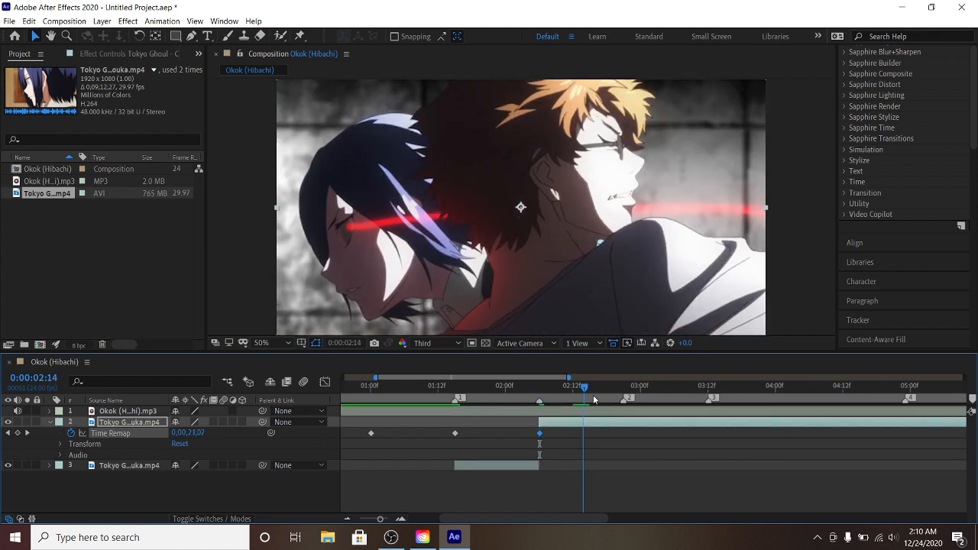
pyautogui.moveTo(623, 401); pyautogui.dragTo(624, 401)
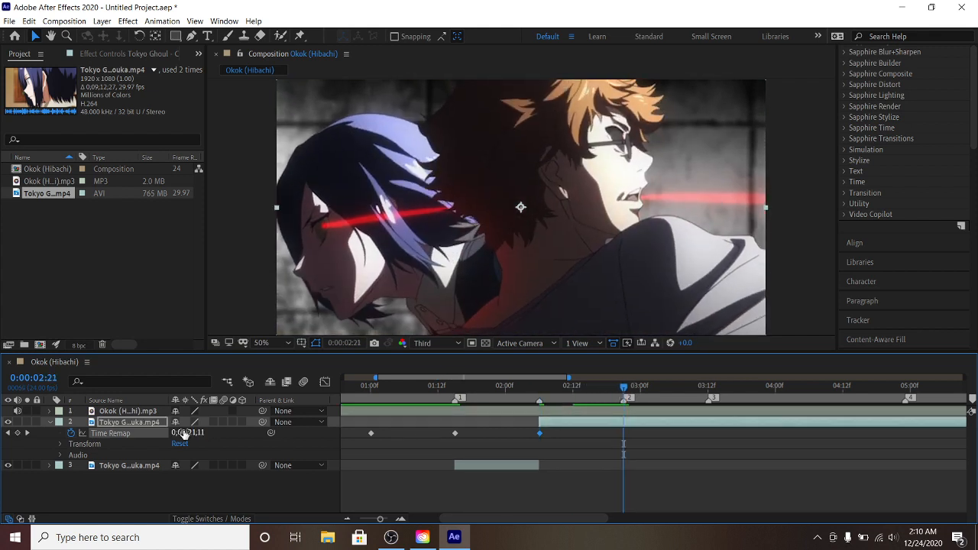
pyautogui.moveTo(183, 434); pyautogui.dragTo(196, 435)
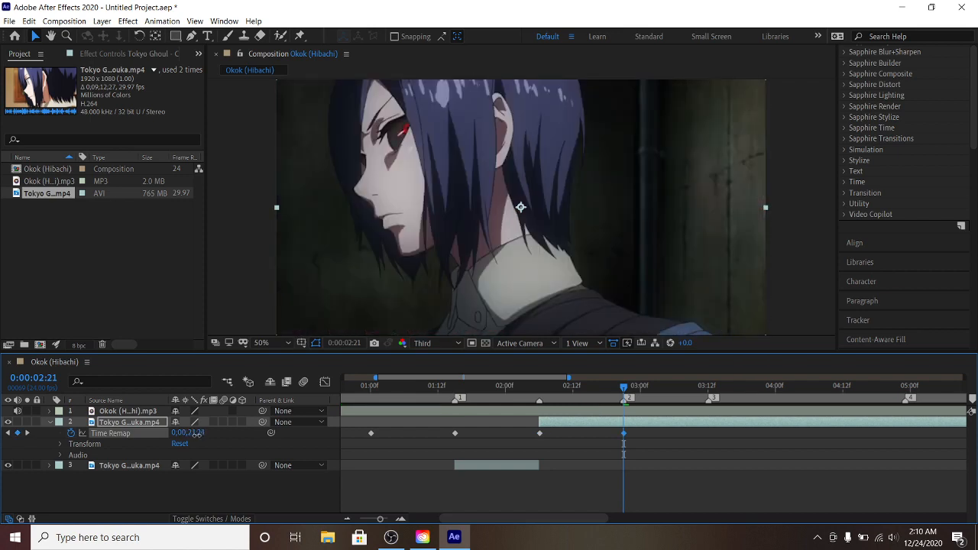
pyautogui.hotkey('ctrl', 'shift', 'd')
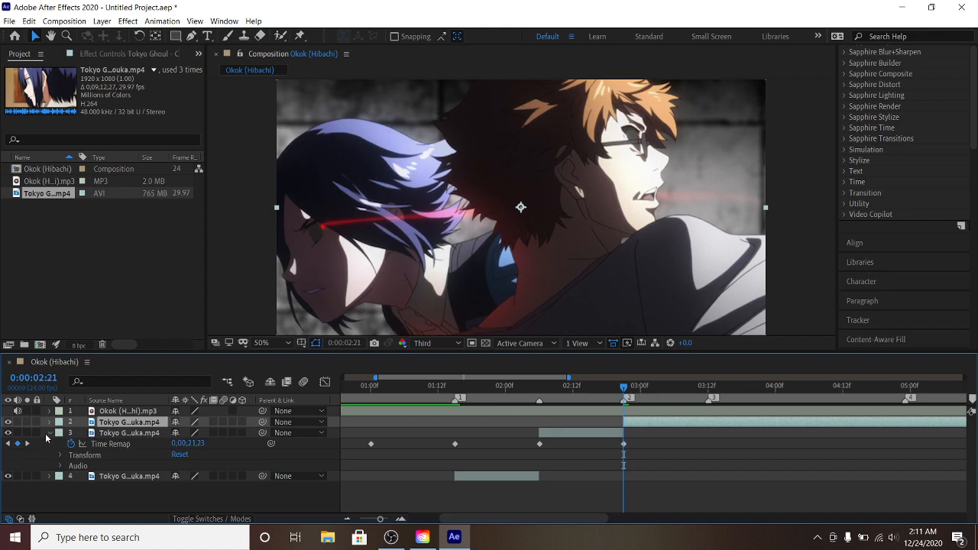
# Set the new segment's Time Remap keyframe at marker 2 (0:00:02:21) to 0;00;36;26, the blood-spattered eye close-up
pyautogui.click(49, 432)
pyautogui.click(49, 422)
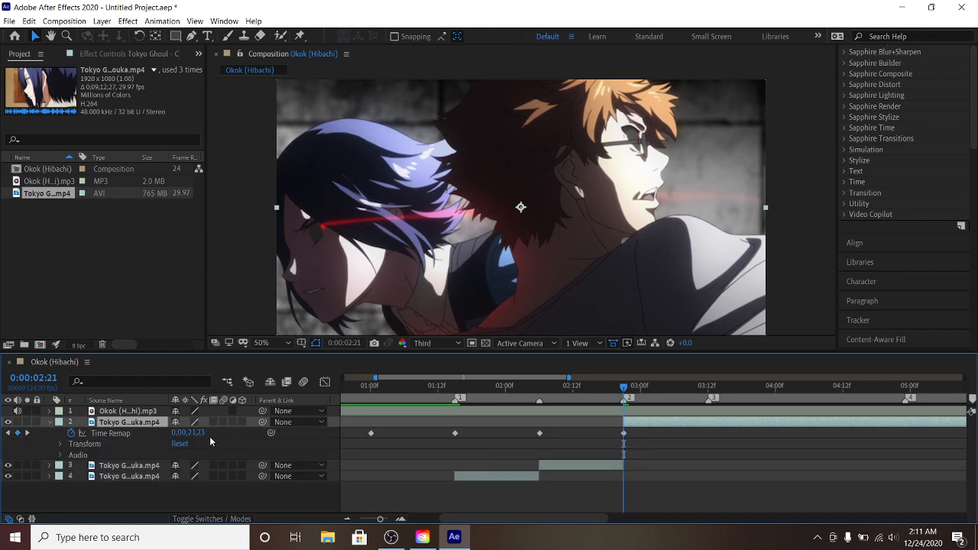
pyautogui.moveTo(188, 433); pyautogui.dragTo(194, 433)
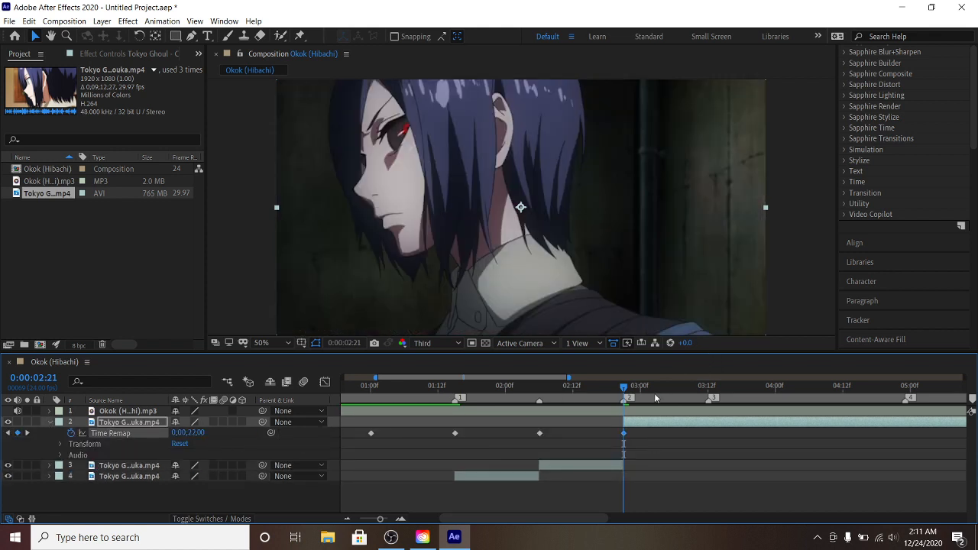
pyautogui.moveTo(656, 395); pyautogui.dragTo(623, 394)
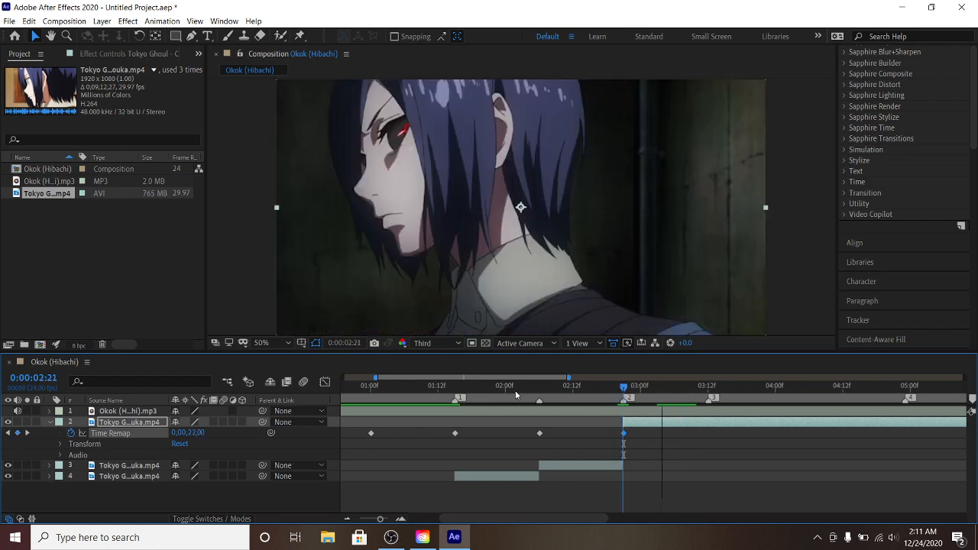
pyautogui.moveTo(195, 433); pyautogui.dragTo(356, 444)
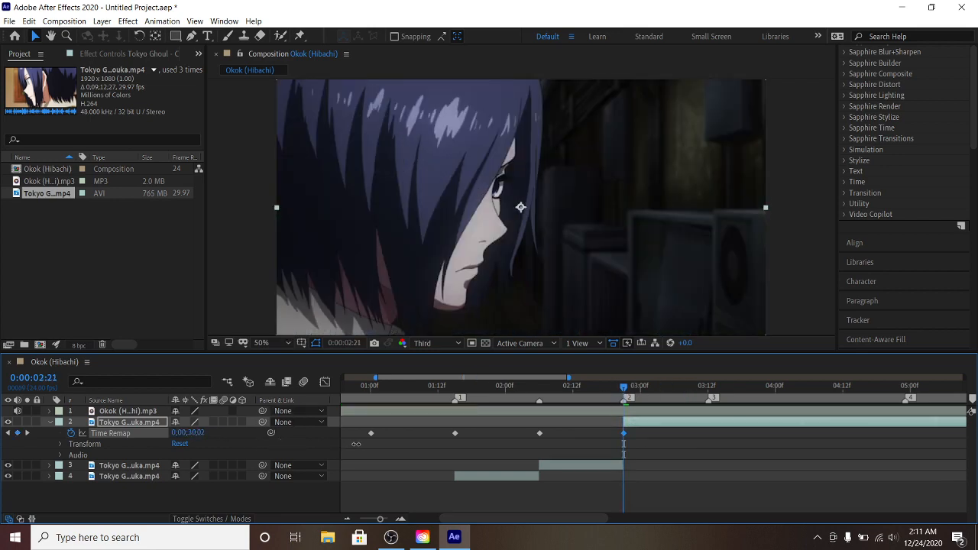
pyautogui.moveTo(186, 433); pyautogui.dragTo(314, 427)
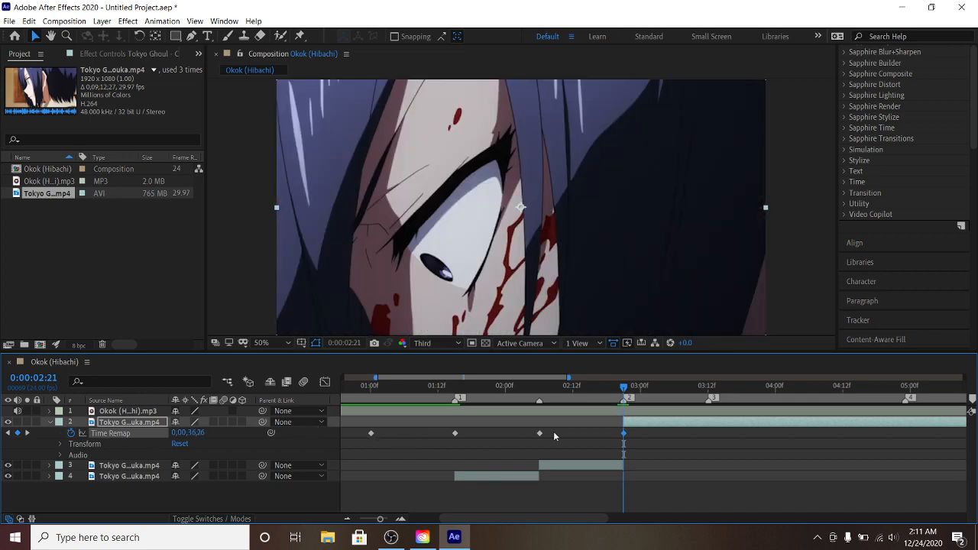
# Set the segment's Time Remap to 0;00;38;13 at marker 3 (0:00:03:12) and split the layer there
pyautogui.moveTo(679, 392); pyautogui.dragTo(708, 386)
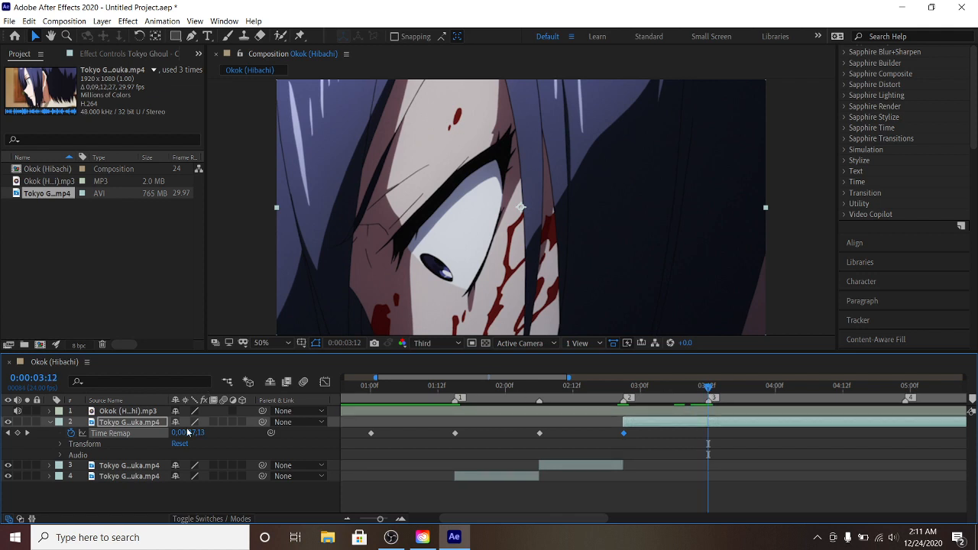
pyautogui.moveTo(188, 432)
pyautogui.mouseDown()
pyautogui.moveTo(209, 433)
pyautogui.moveTo(197, 436)
pyautogui.mouseUp()
pyautogui.hotkey('ctrl', 'shift', 'd')
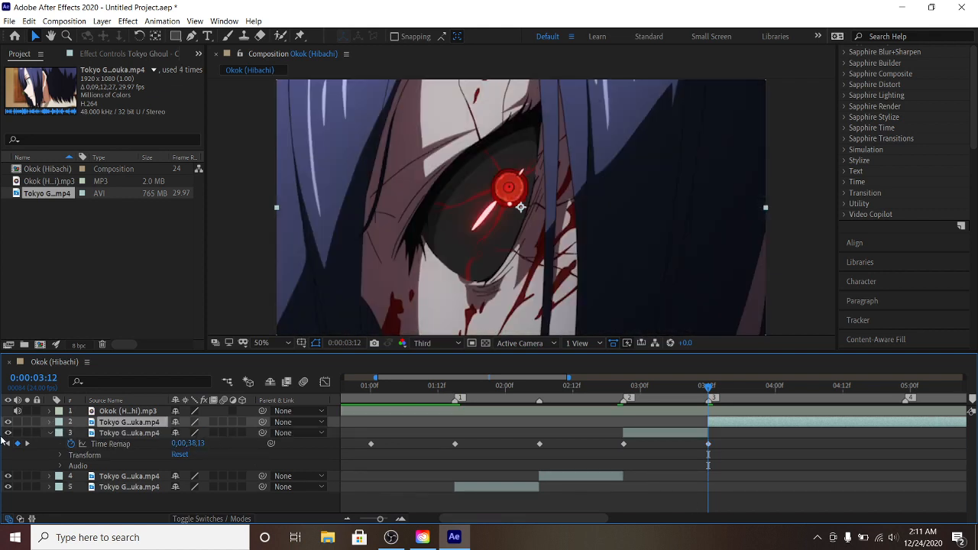
pyautogui.click(49, 433)
# Nudge the Time Remap keyframe of the segment starting at marker 3 forward to the beginning of the next shot
pyautogui.moveTo(570, 519); pyautogui.dragTo(633, 521)
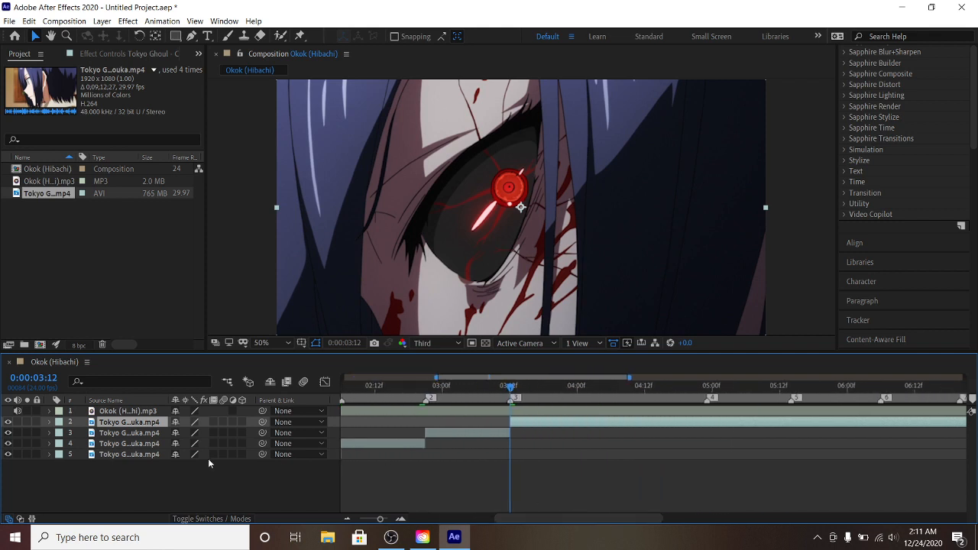
pyautogui.click(49, 422)
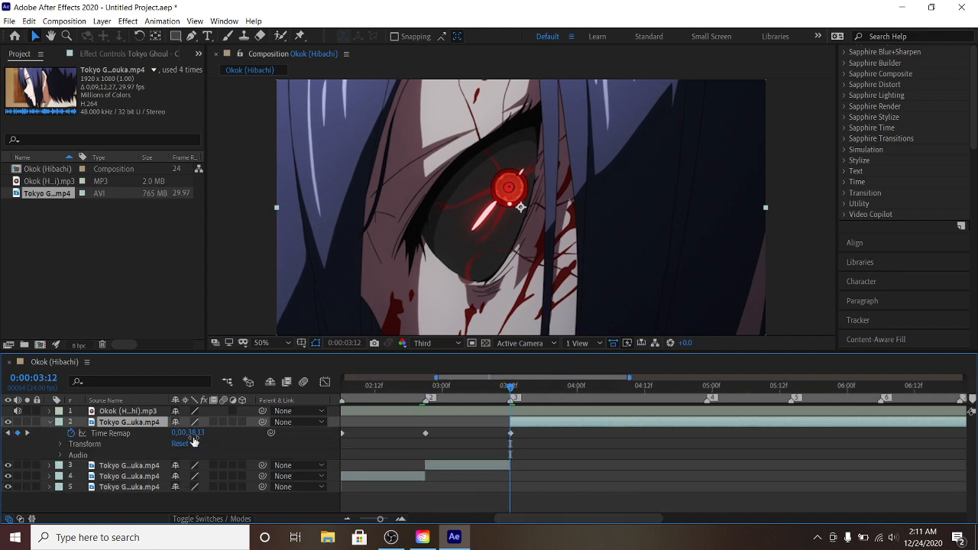
pyautogui.moveTo(197, 434); pyautogui.dragTo(199, 433)
# Set this segment's Time Remap to 0;00;41;27 at marker 4 (0:00:04:23) and split the layer there
pyautogui.moveTo(593, 388); pyautogui.dragTo(707, 394)
pyautogui.click(711, 405)
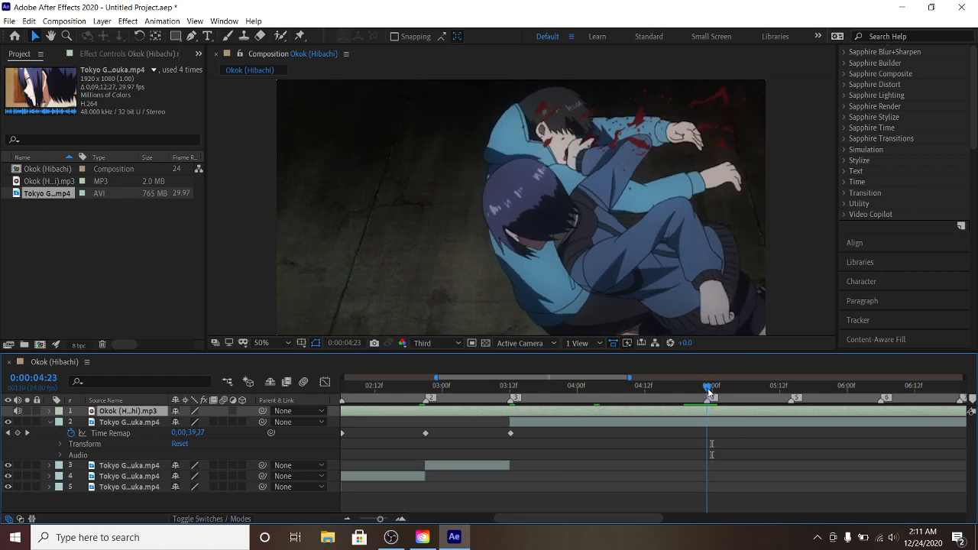
pyautogui.click(569, 423)
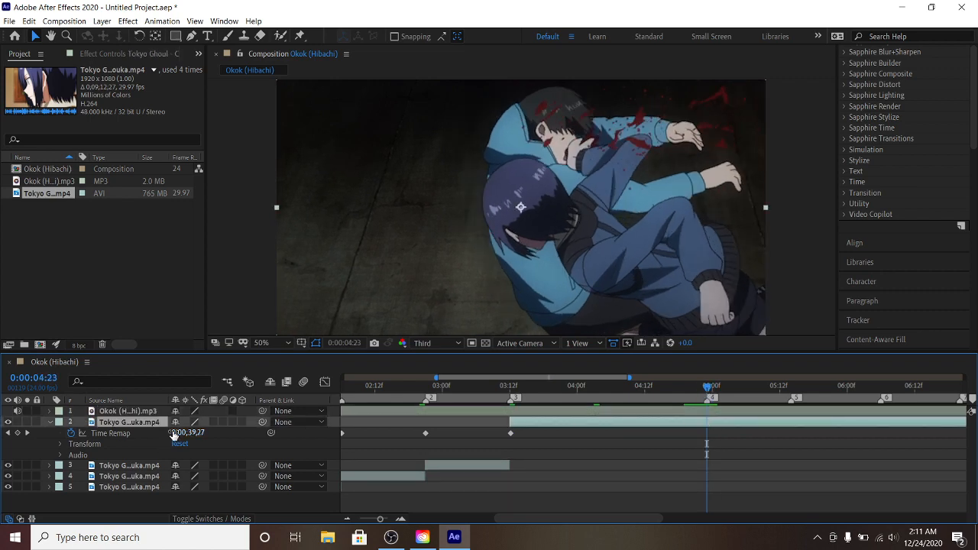
pyautogui.moveTo(173, 435); pyautogui.dragTo(214, 435)
pyautogui.hotkey('ctrl', 'shift', 'd')
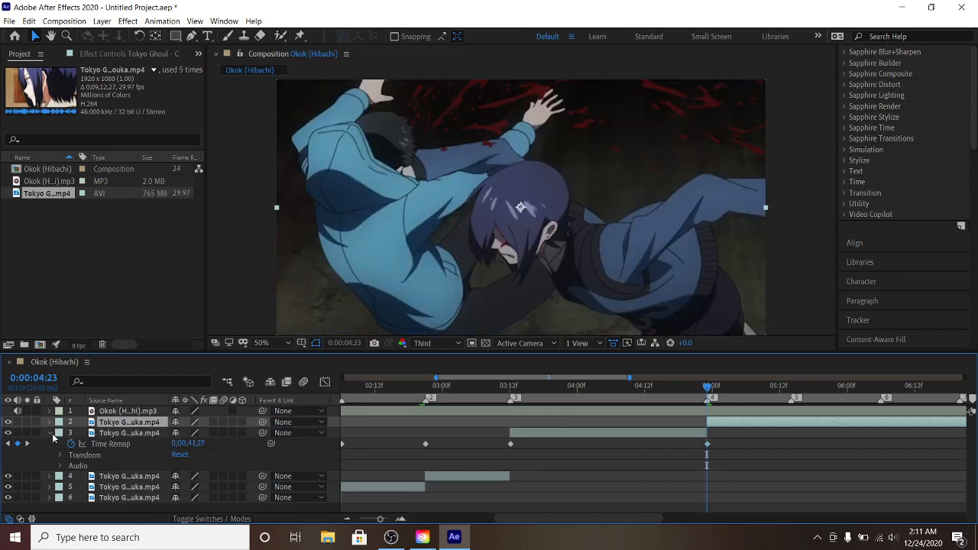
# Nudge the Time Remap keyframe of the segment starting at marker 4 forward to the next shot and preview it
pyautogui.click(51, 433)
pyautogui.click(50, 422)
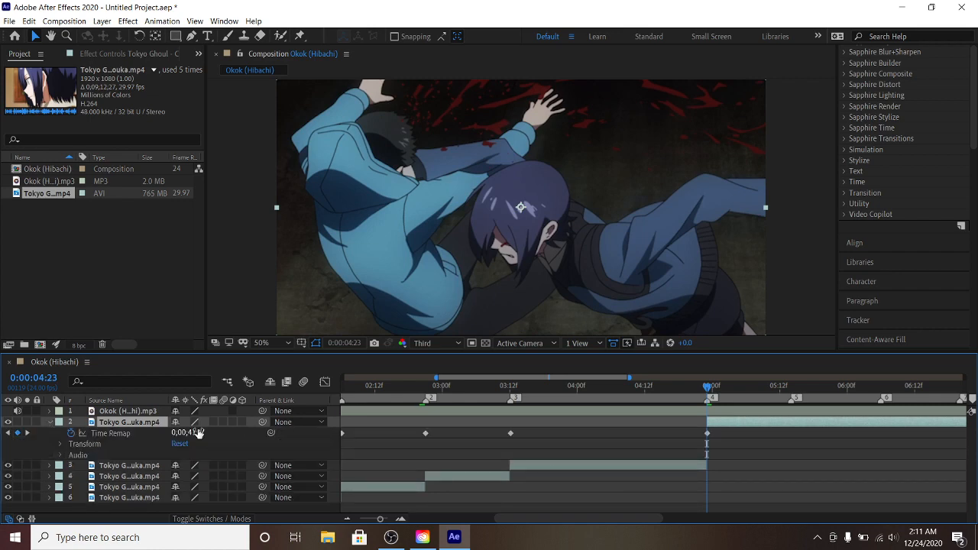
pyautogui.moveTo(199, 432); pyautogui.dragTo(206, 432)
pyautogui.press('space')
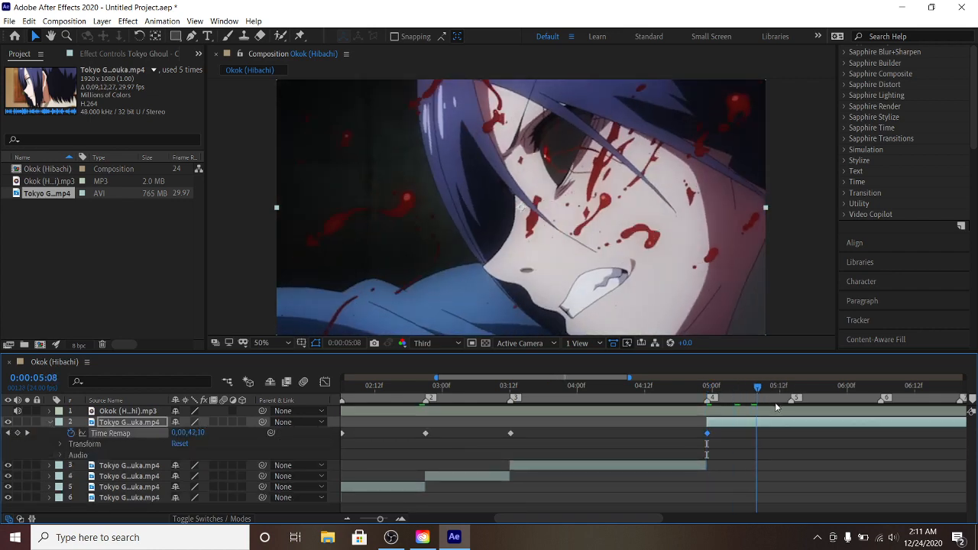
pyautogui.press('space')
# Set the segment's Time Remap to 0;00;44;09 at marker 5 (0:00:05:14) and remove the footage after that point
pyautogui.moveTo(200, 432); pyautogui.dragTo(236, 443)
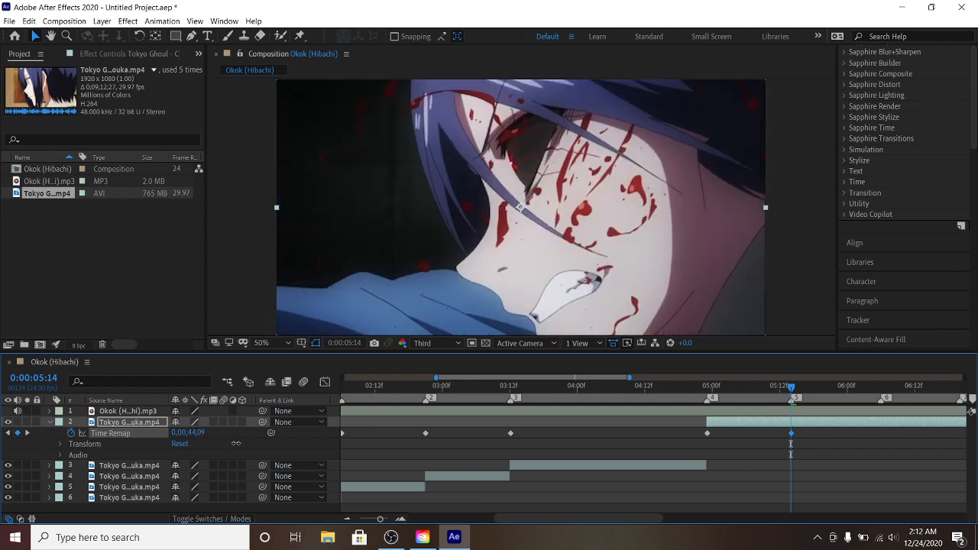
pyautogui.hotkey('ctrl', 'shift', 'd')
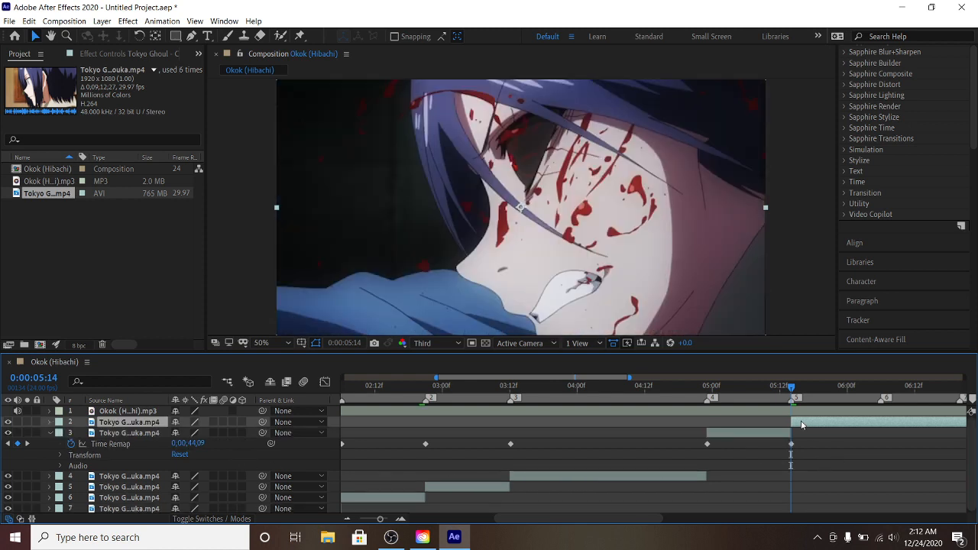
pyautogui.press('Delete')
pyautogui.click(350, 519)
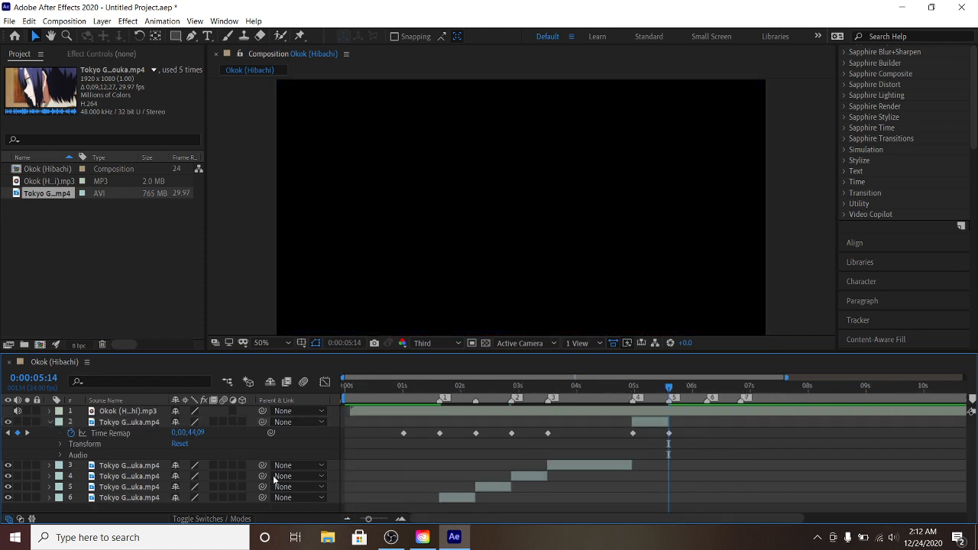
pyautogui.click(50, 422)
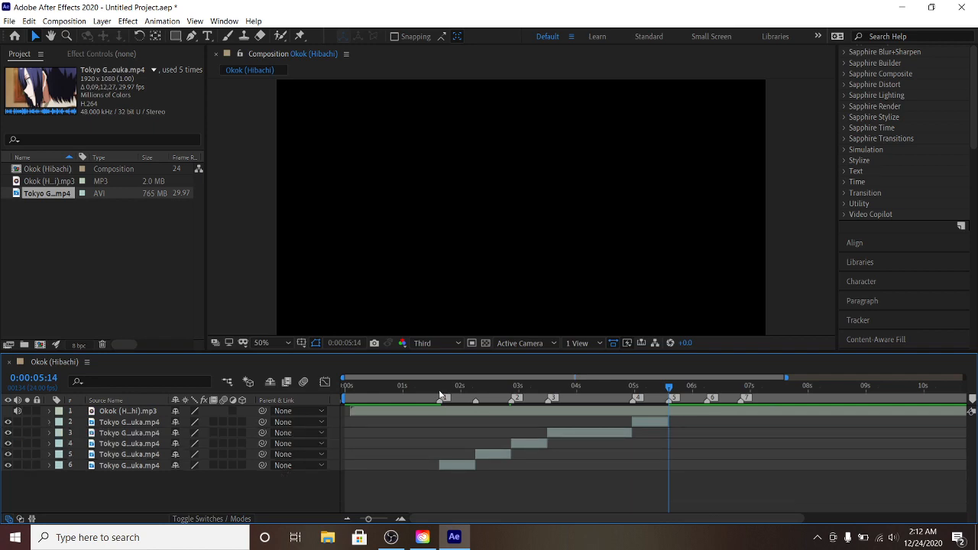
# Play back the cut segments with the song to check how the cuts match the beat markers
pyautogui.moveTo(440, 390); pyautogui.dragTo(573, 383)
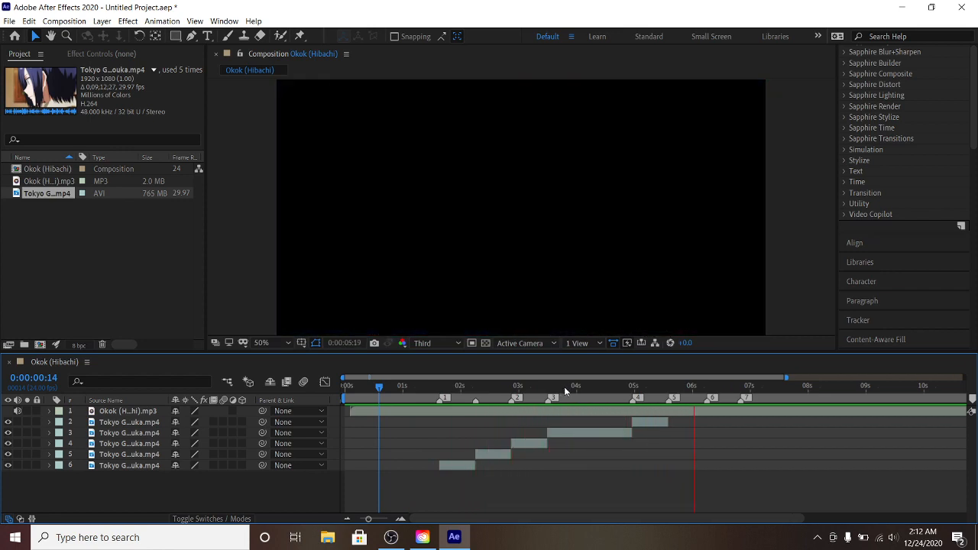
pyautogui.click(445, 382)
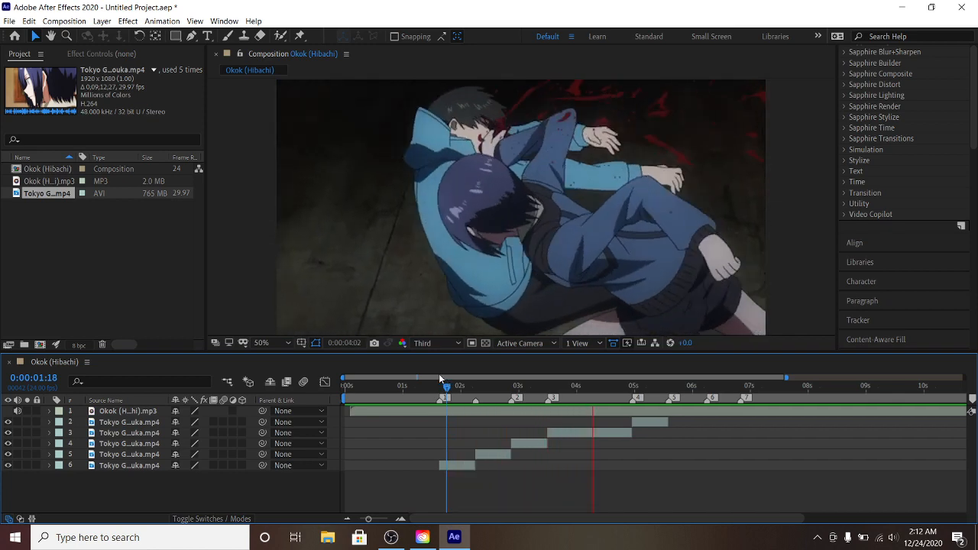
pyautogui.press('space')
# Apply Easy Ease to the first segment's Time Remap keyframes at 0:00:01:15 and 0:00:02:06
pyautogui.moveTo(446, 388); pyautogui.dragTo(440, 391)
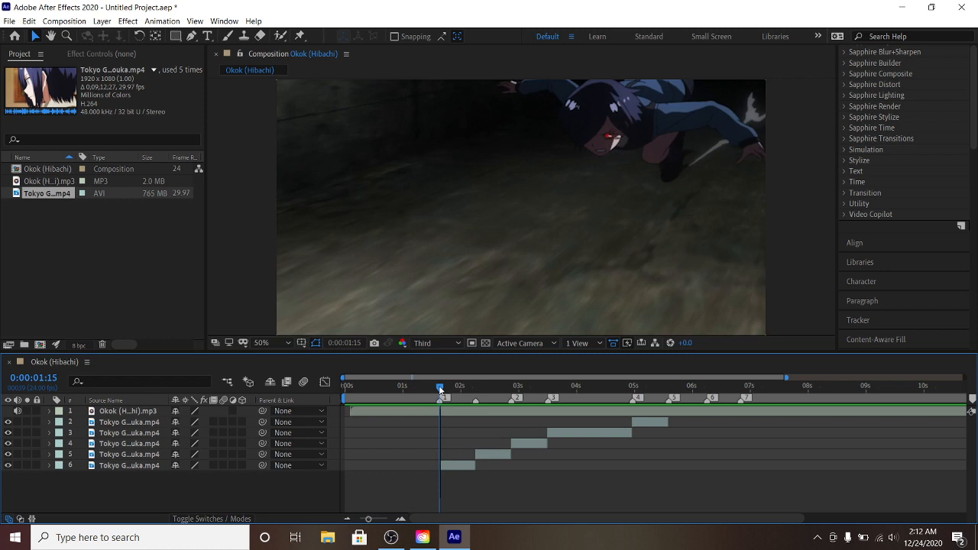
pyautogui.click(400, 519)
pyautogui.click(49, 465)
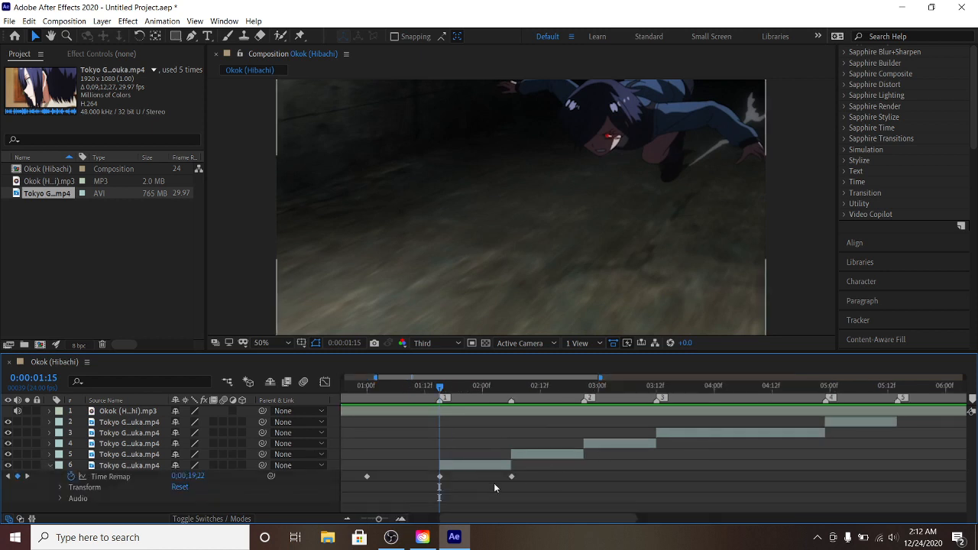
pyautogui.click(438, 476)
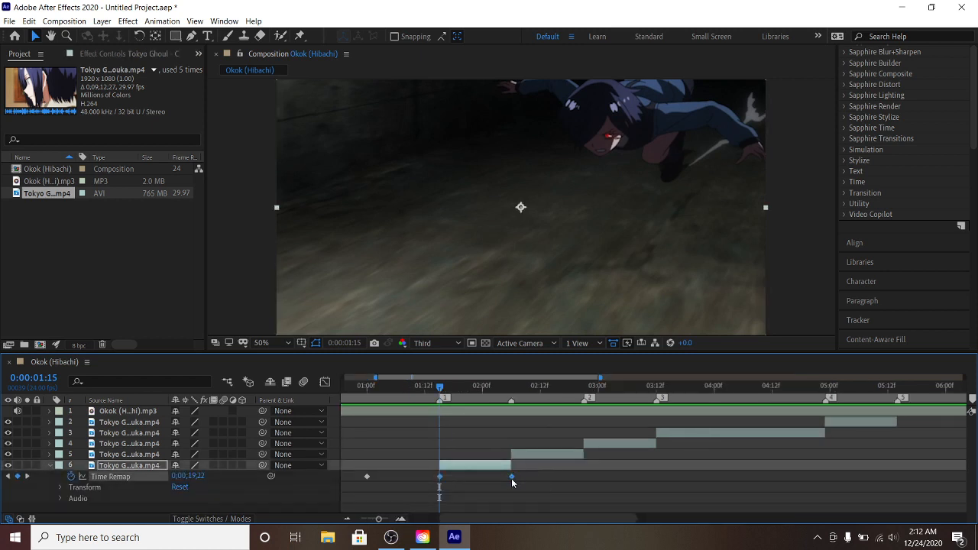
pyautogui.rightClick(511, 478)
pyautogui.moveTo(588, 469)
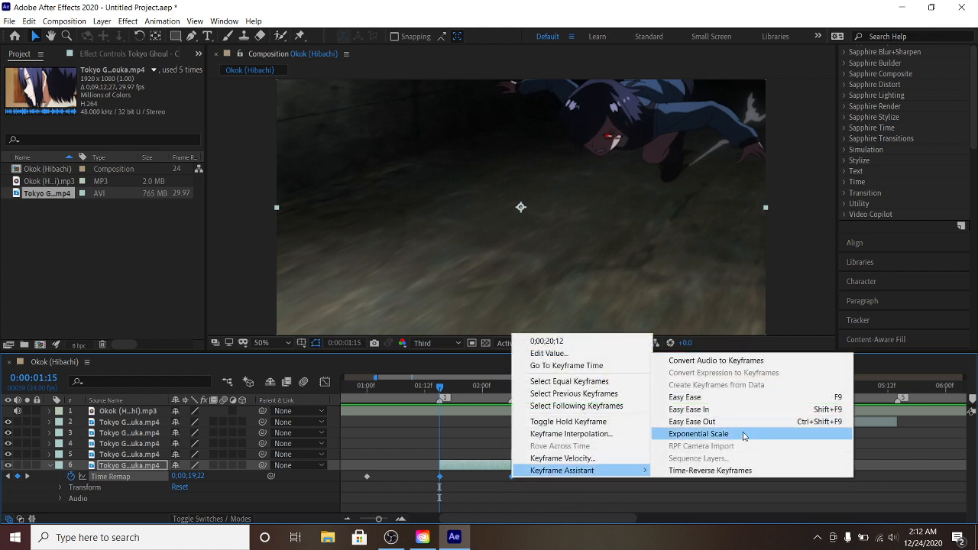
pyautogui.click(705, 401)
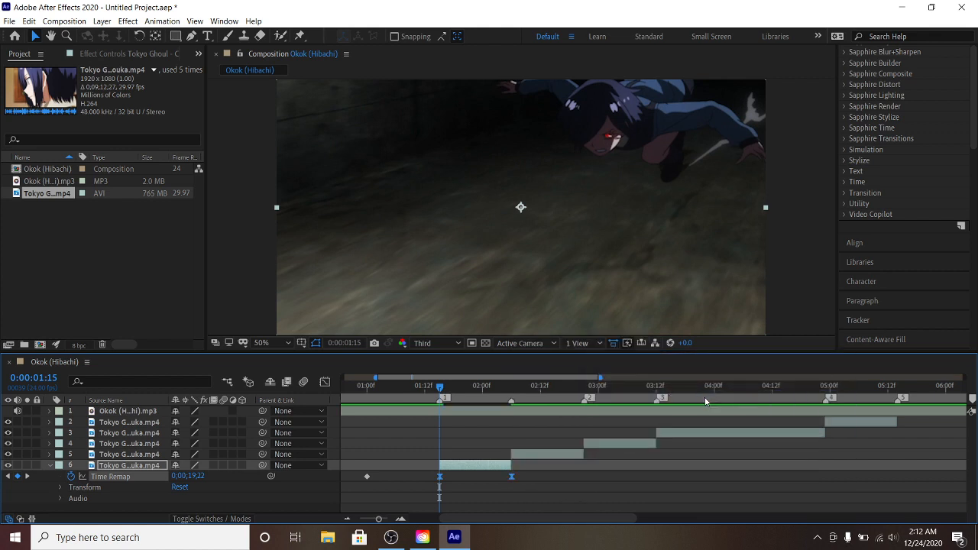
# In the Graph Editor, shorten the first segment's Time Remap easing handles so the curve is steep at both keyframes and flat between them
pyautogui.click(326, 384)
pyautogui.click(553, 488)
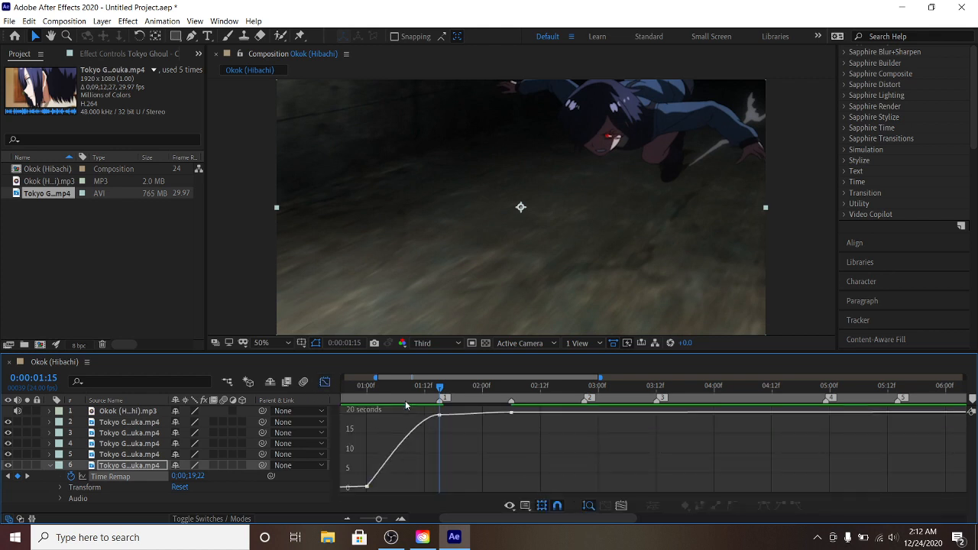
pyautogui.click(407, 521)
pyautogui.click(402, 519)
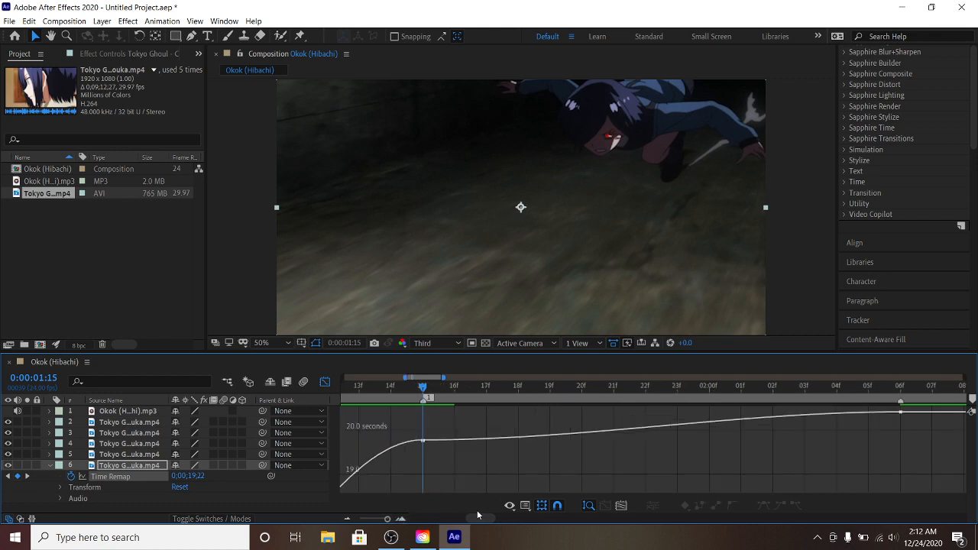
pyautogui.click(349, 519)
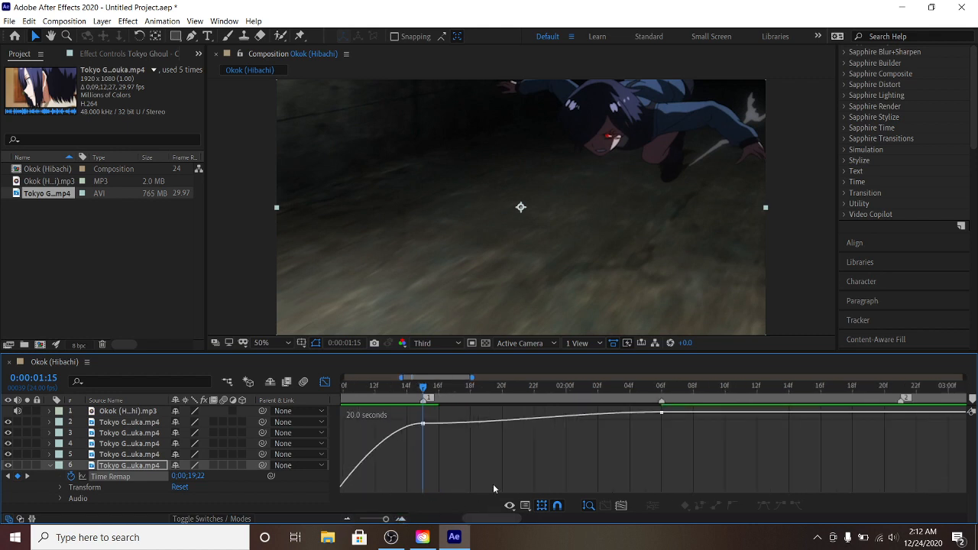
pyautogui.click(424, 425)
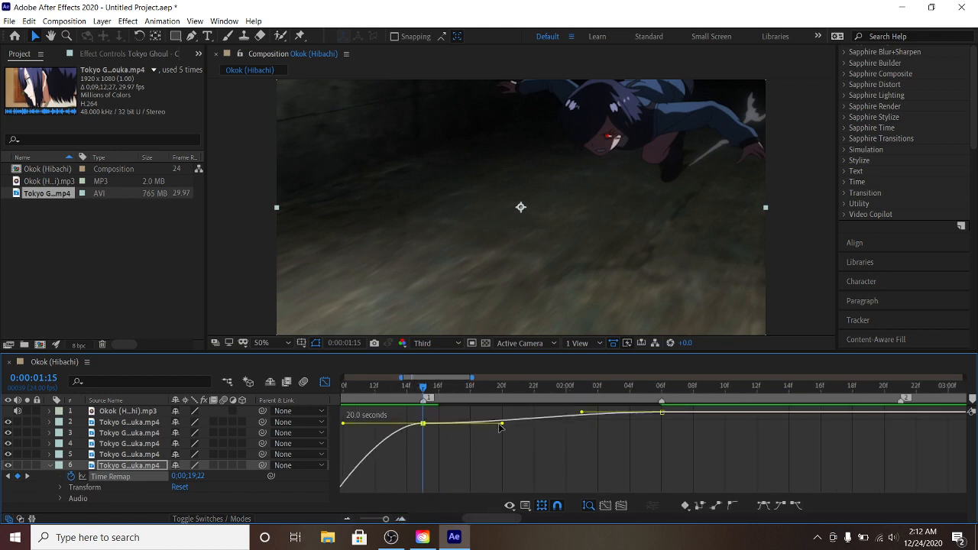
pyautogui.moveTo(475, 420); pyautogui.dragTo(396, 422)
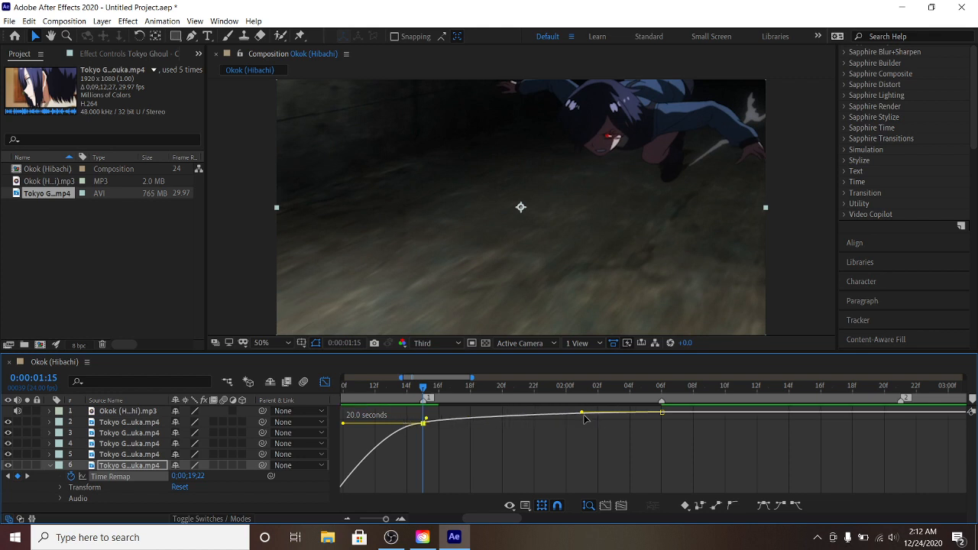
pyautogui.moveTo(582, 414); pyautogui.dragTo(662, 413)
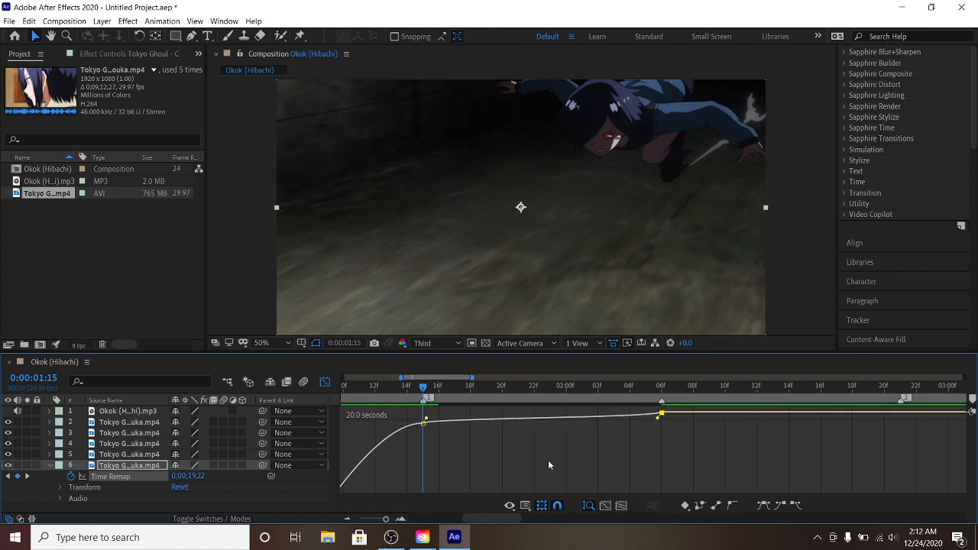
# Play back the first segment's eased Time Remap section to check its velocity, and close the Graph Editor
pyautogui.click(402, 520)
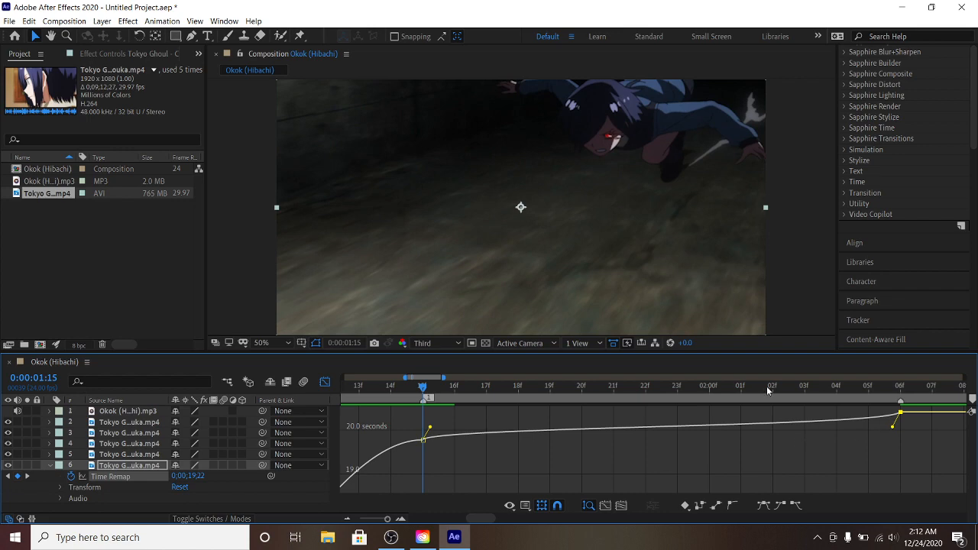
pyautogui.press('space')
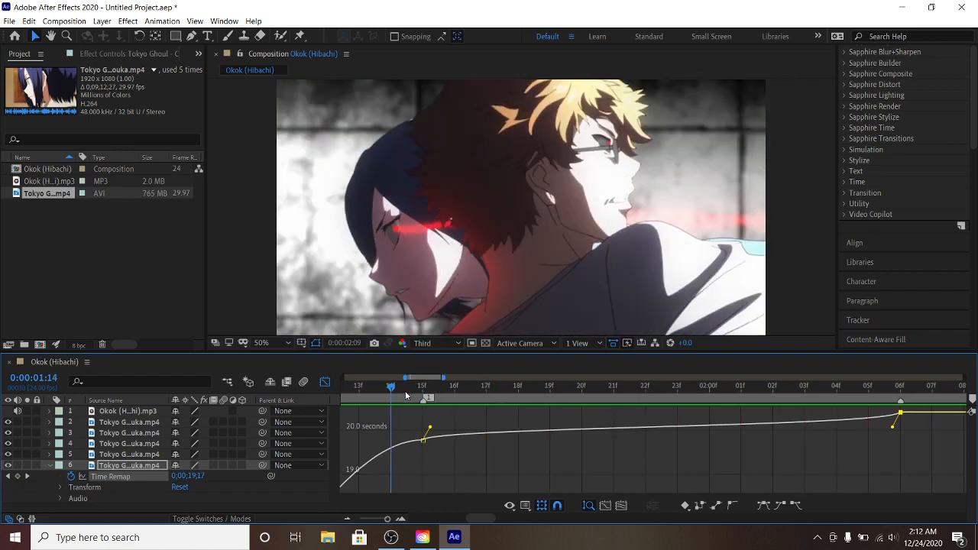
pyautogui.click(345, 519)
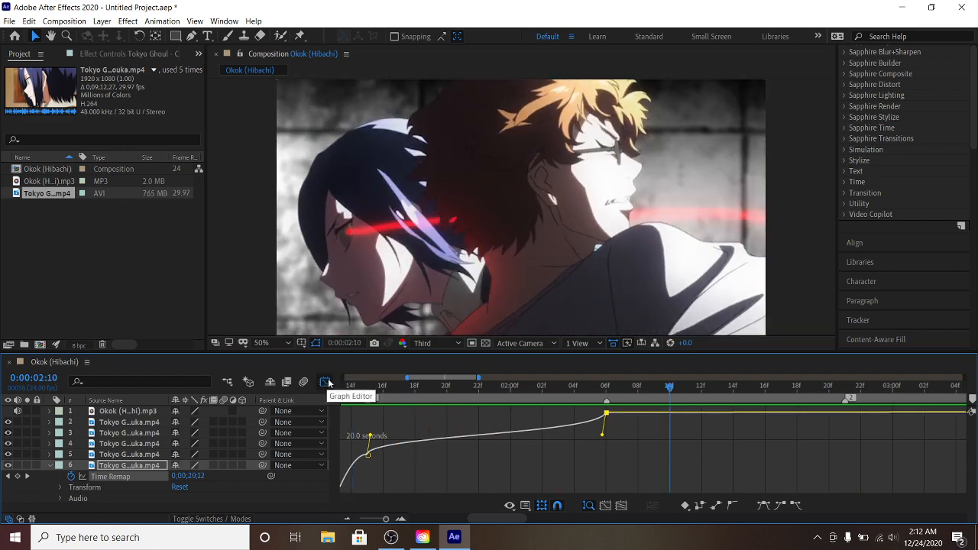
pyautogui.hotkey('shift', 'F3')
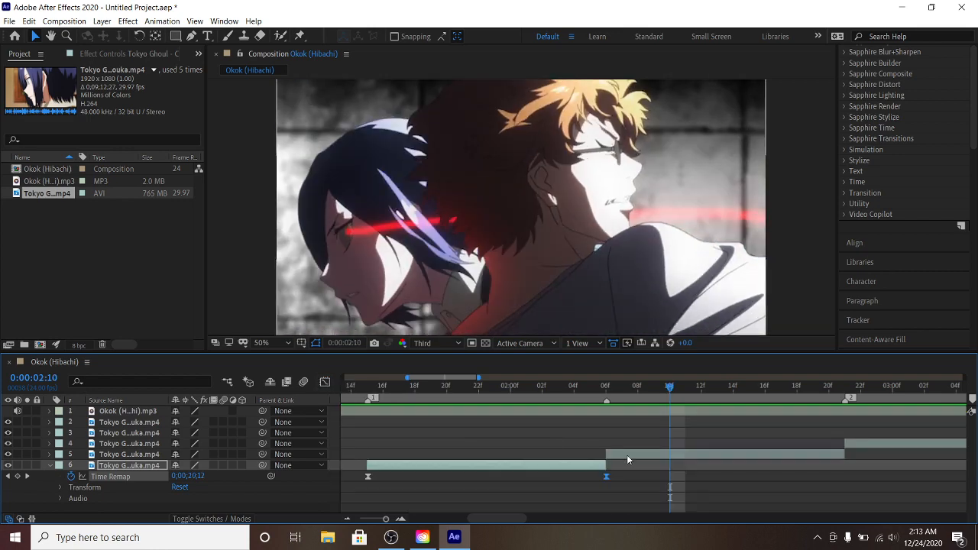
# Pre-compose the first Tokyo Ghoul segment, leaving its attributes in the Okok (Hibachi) composition
pyautogui.click(49, 465)
pyautogui.click(420, 465)
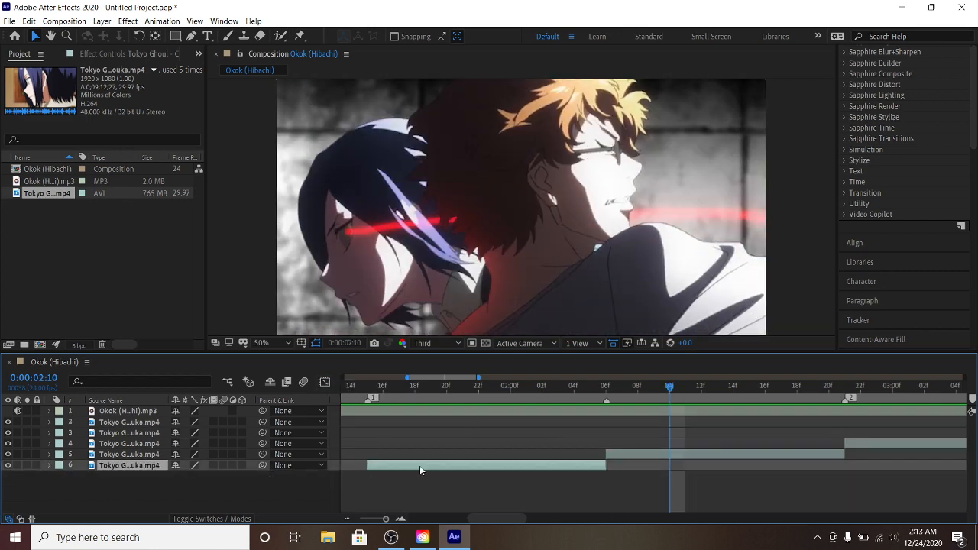
pyautogui.rightClick(419, 465)
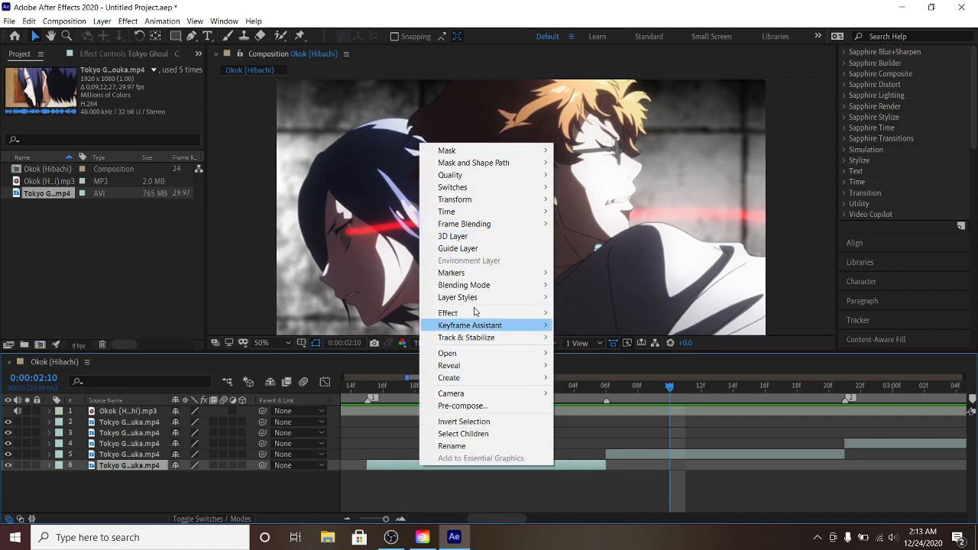
pyautogui.click(515, 407)
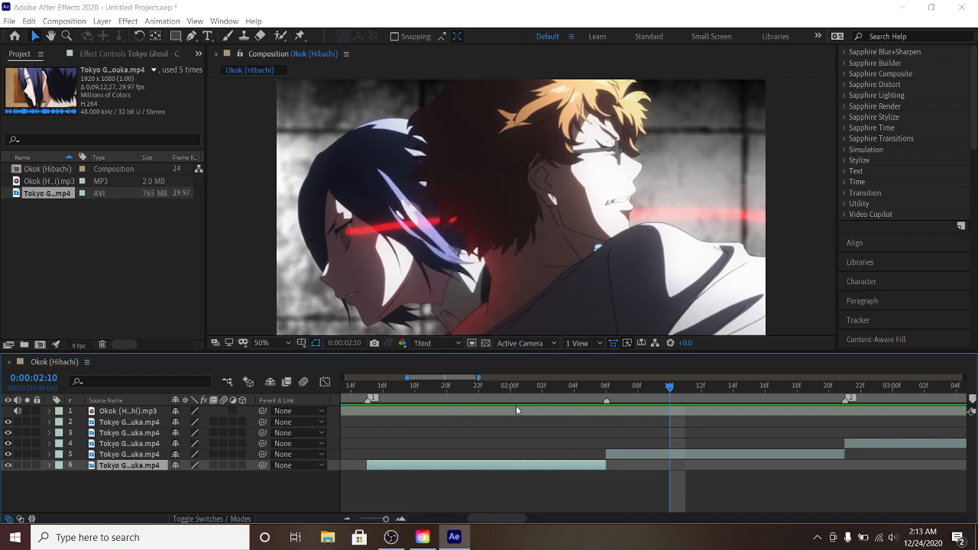
pyautogui.click(497, 350)
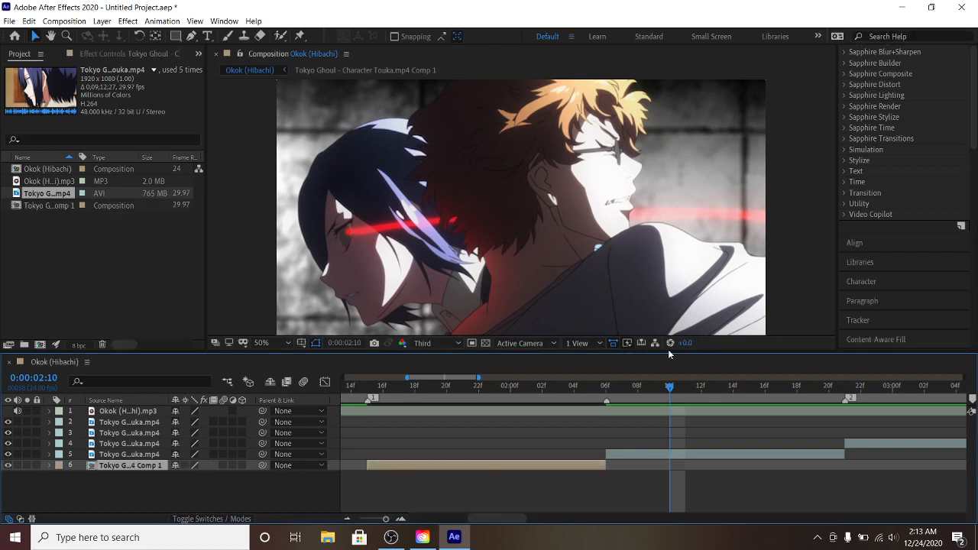
# Search the effects for "twixt" and apply Twixtor Pro to the pre-composed first segment
pyautogui.scroll(15, 890, 183)
pyautogui.click(878, 128)
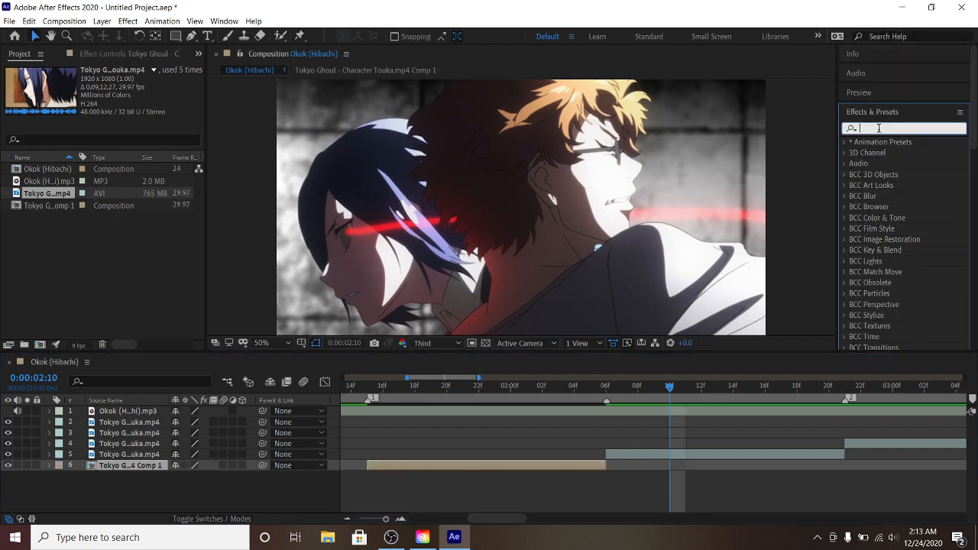
pyautogui.write('twixt')
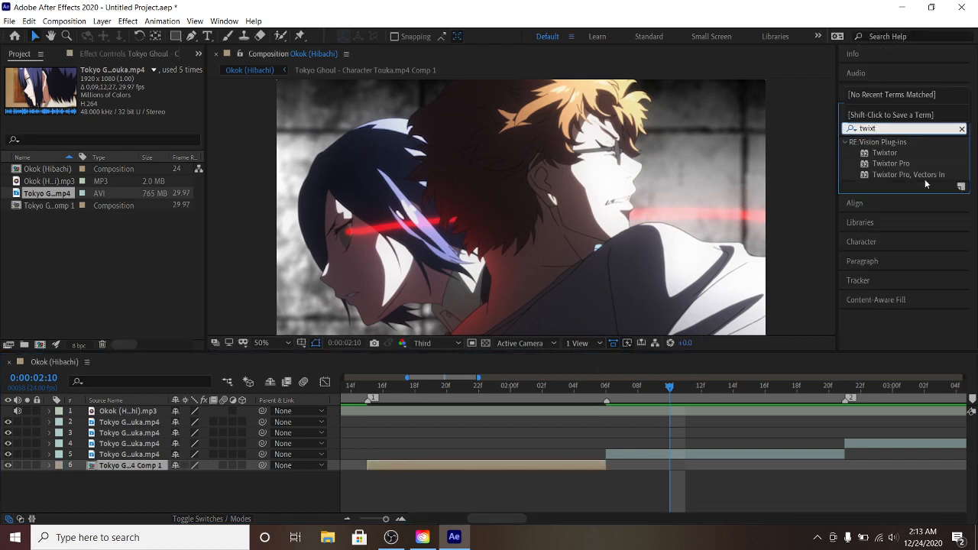
pyautogui.moveTo(891, 164); pyautogui.dragTo(484, 466)
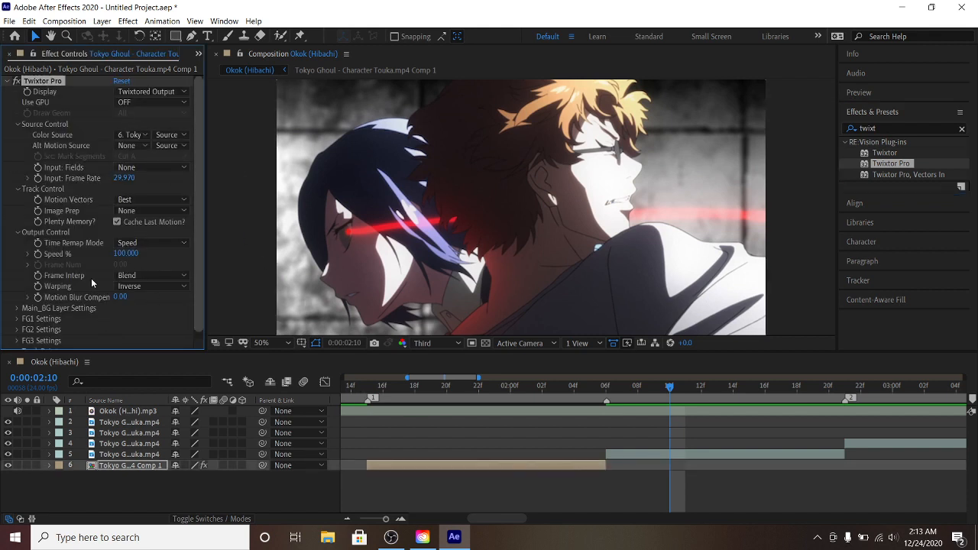
# With the playhead at marker 1 (0:00:01:15), set Twixtor Pro's Input: Frame Rate to 12
pyautogui.scroll(-1, 99, 280)
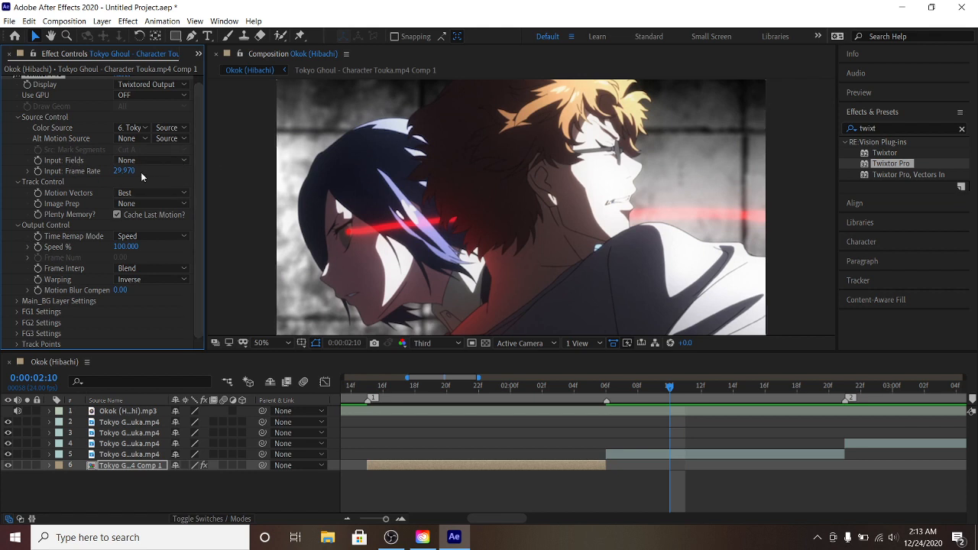
pyautogui.click(369, 395)
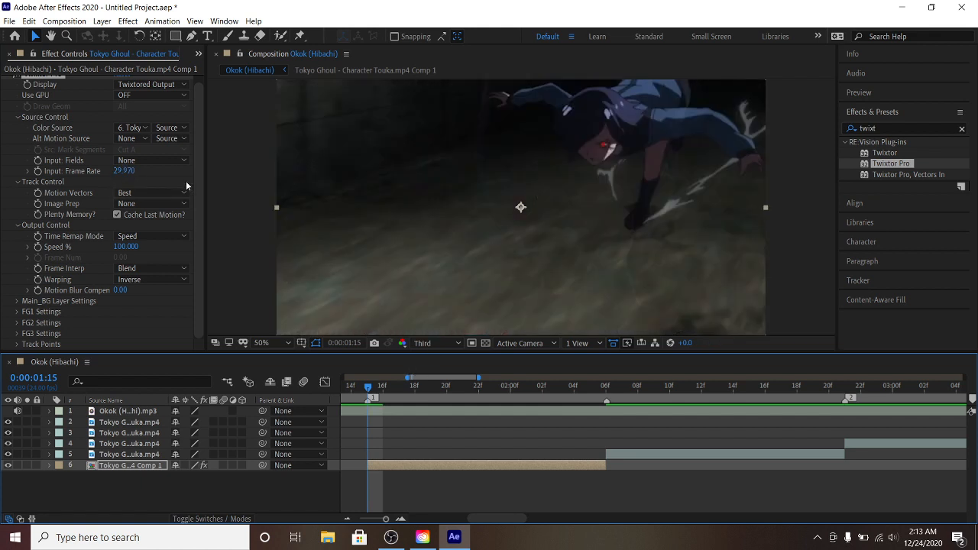
pyautogui.click(125, 171)
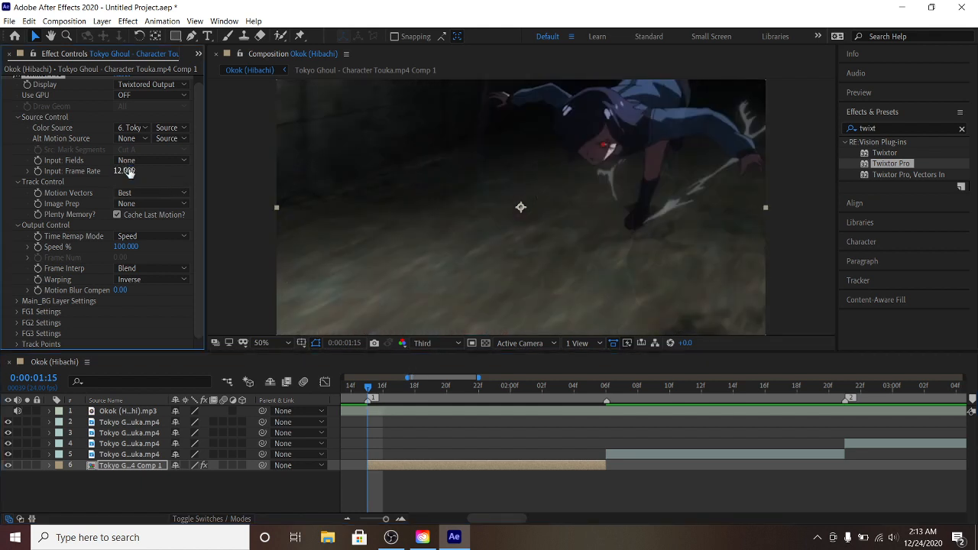
pyautogui.press('Return')
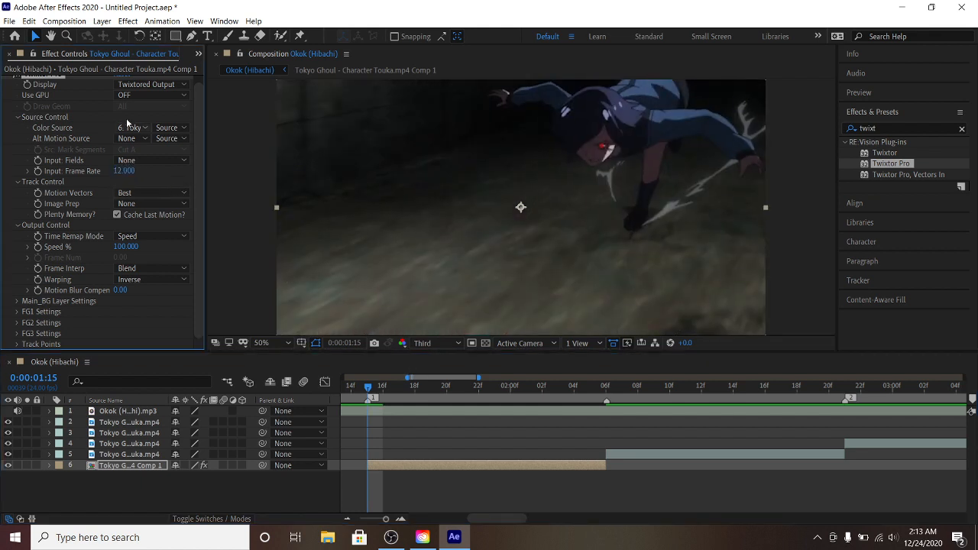
# Set Twixtor Pro's Image Prep to Contrast/Edge Enhance and its Frame Interp to Motion Weighted Blend
pyautogui.click(153, 205)
pyautogui.click(164, 228)
pyautogui.click(140, 269)
pyautogui.click(172, 306)
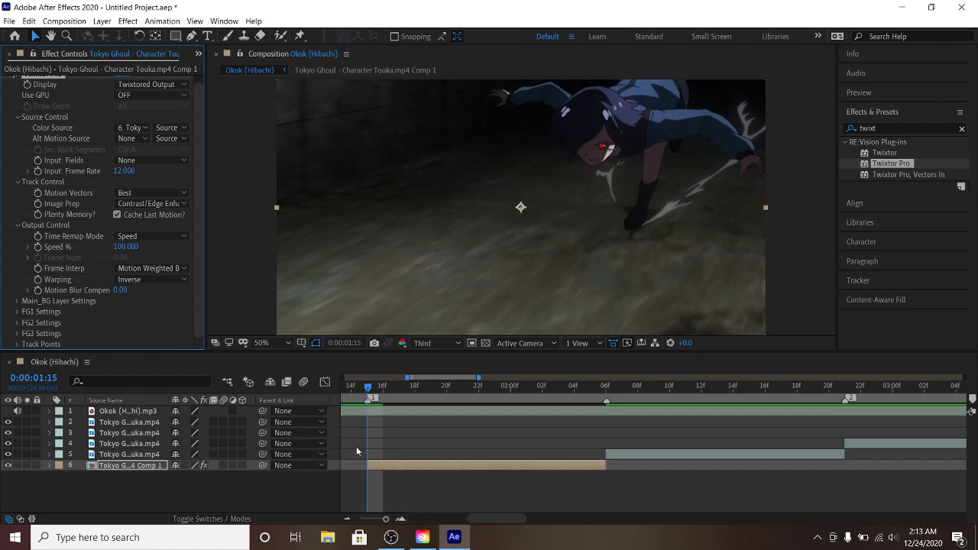
# Play back the song and first segment from shortly before marker 1 to check the Twixtor result
pyautogui.click(348, 521)
pyautogui.moveTo(353, 388); pyautogui.dragTo(341, 388)
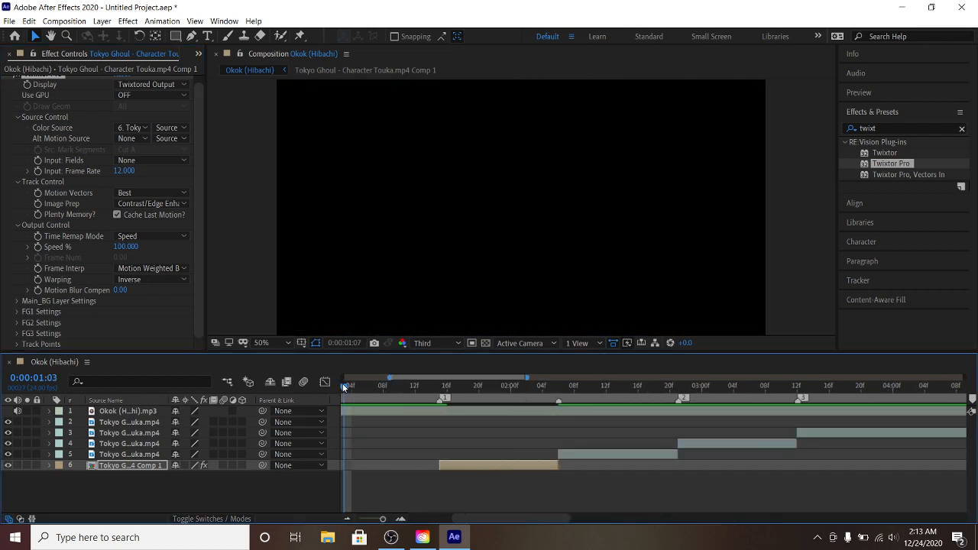
pyautogui.press('space')
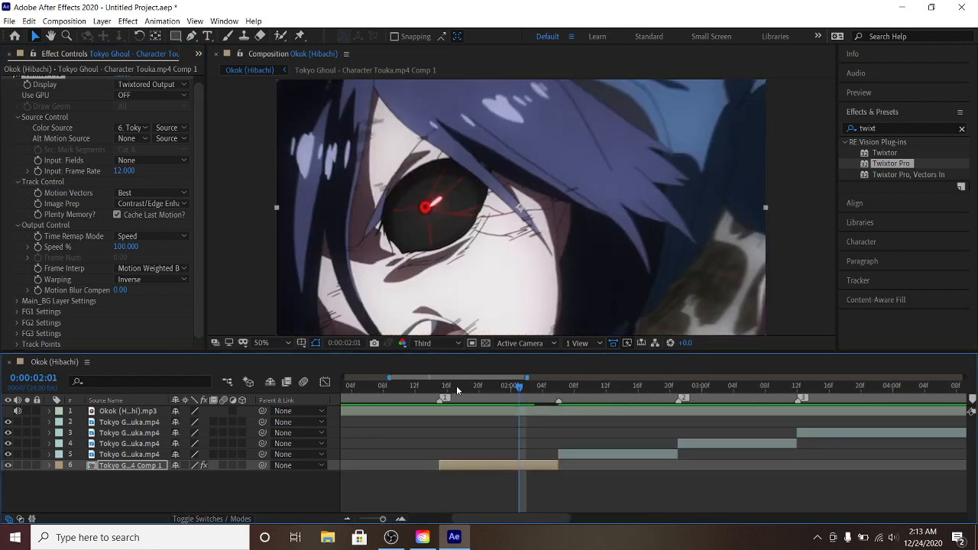
pyautogui.click(409, 384)
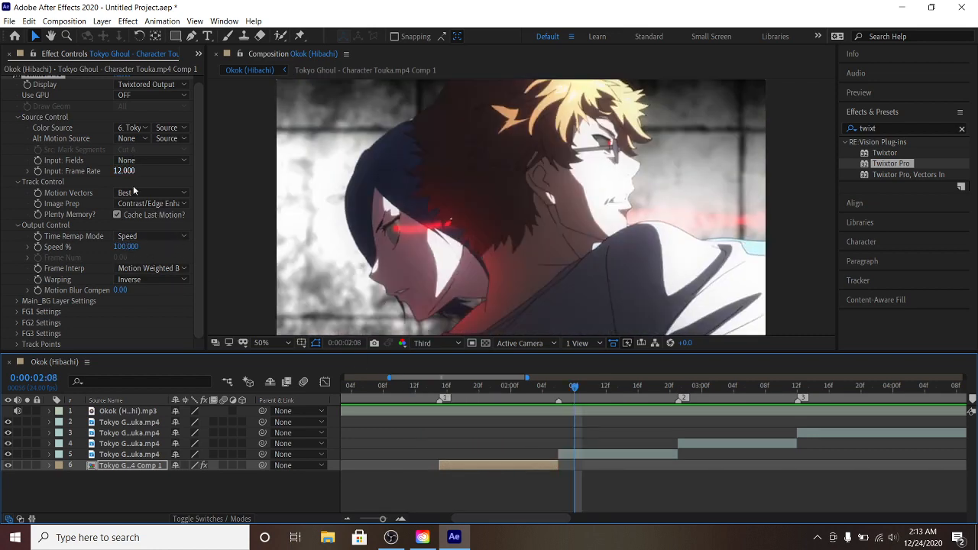
# Keyframe Twixtor Pro's Speed % at 0:00:01:15 and set it to 30 at 0:00:02:06
pyautogui.click(440, 388)
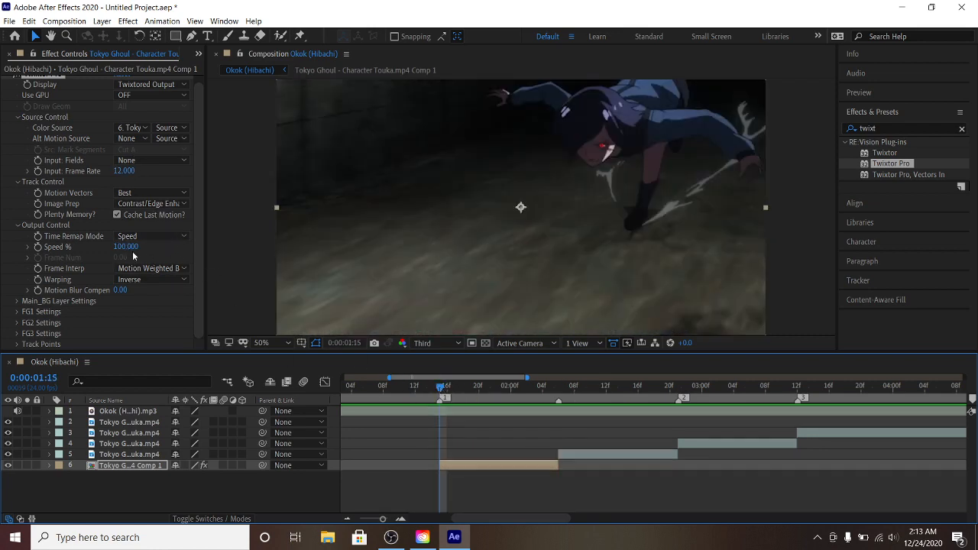
pyautogui.click(37, 246)
pyautogui.moveTo(445, 397); pyautogui.dragTo(557, 395)
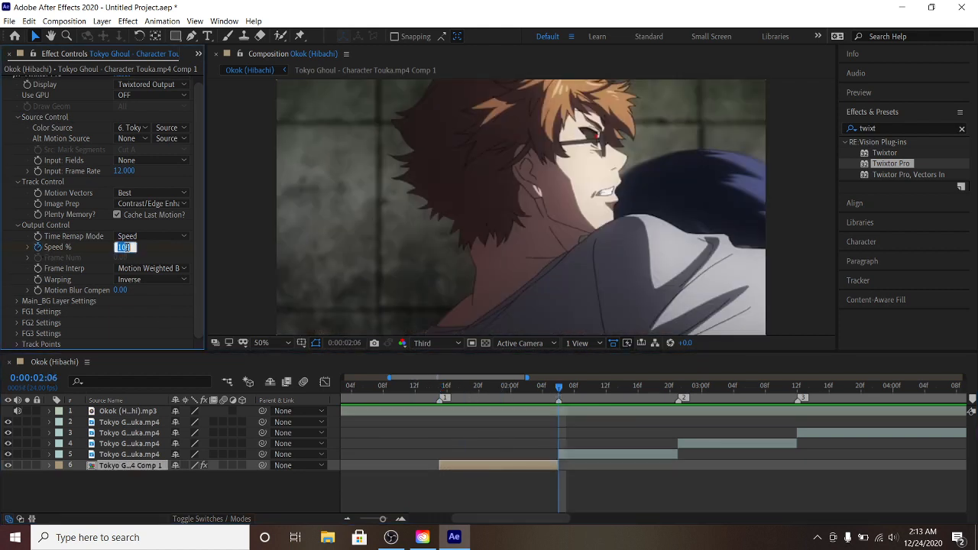
pyautogui.press('Return')
# Play back the first segment from before marker 1 to check the keyframed slowdown
pyautogui.press('space')
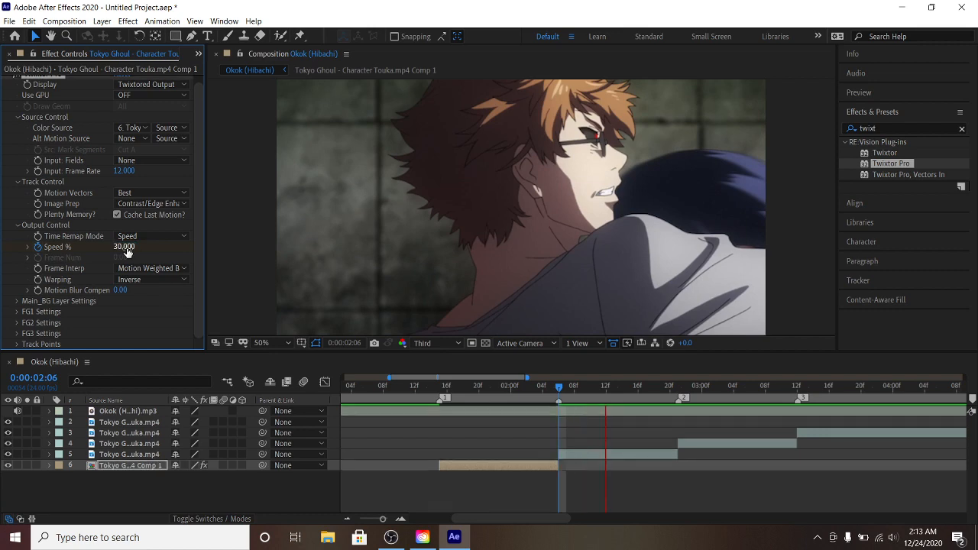
pyautogui.press('space')
pyautogui.moveTo(449, 393); pyautogui.dragTo(395, 388)
pyautogui.press('space')
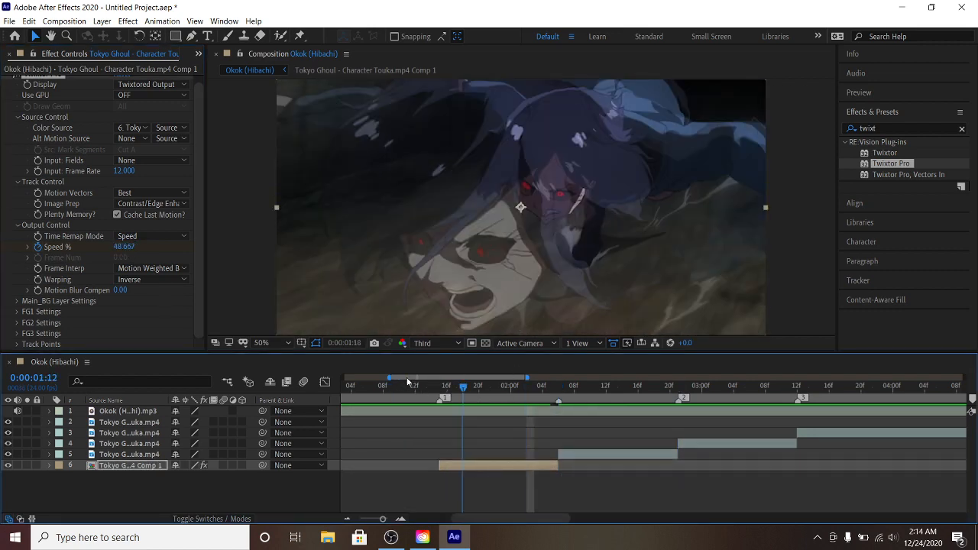
pyautogui.press('space')
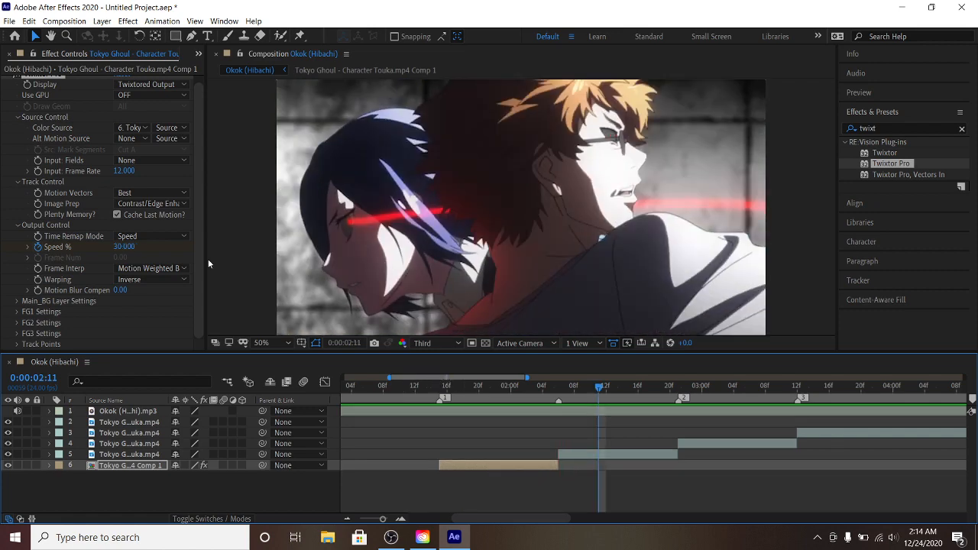
# Raise the Speed % keyframe at 0:00:02:06 to 60 and play back the first segment
pyautogui.press('j')
pyautogui.click(48, 466)
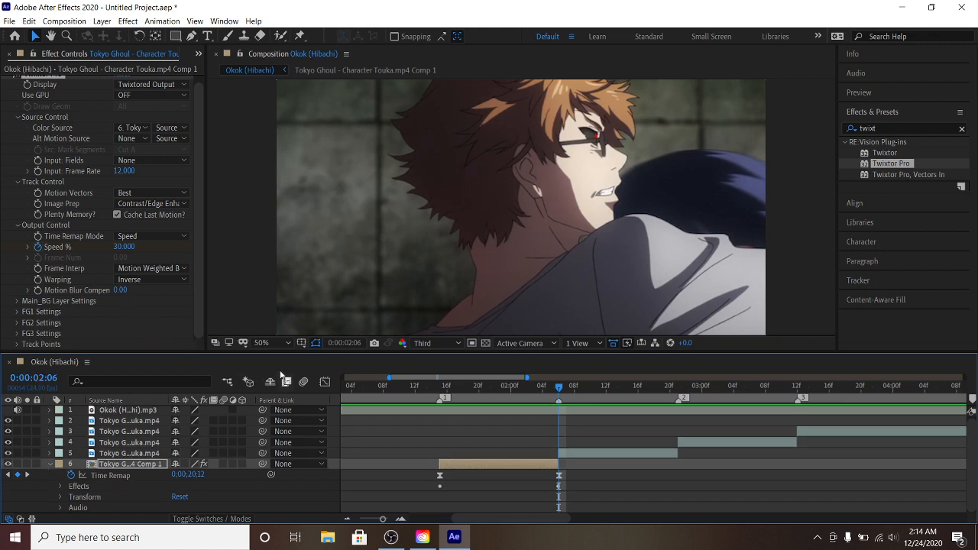
pyautogui.moveTo(121, 248); pyautogui.dragTo(127, 248)
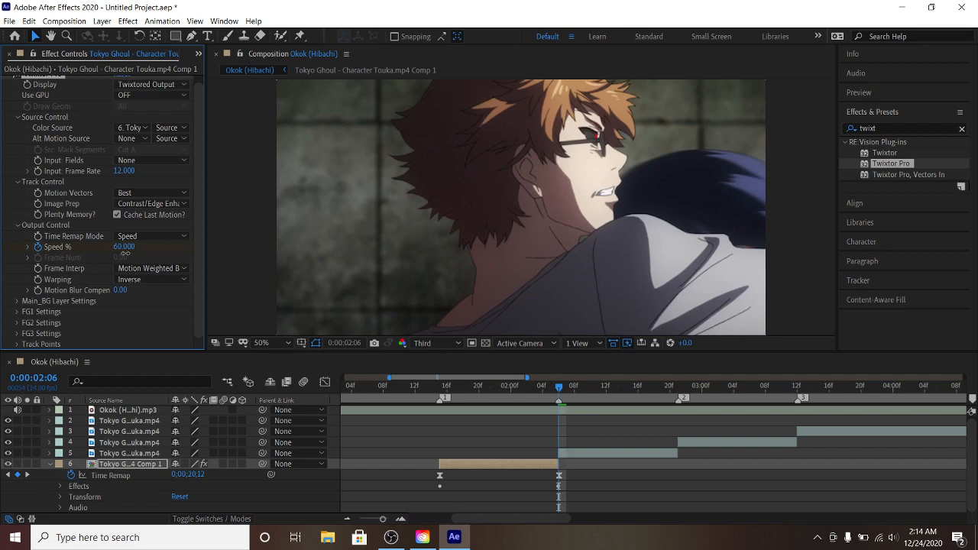
pyautogui.moveTo(124, 252); pyautogui.dragTo(130, 253)
pyautogui.moveTo(559, 387); pyautogui.dragTo(409, 387)
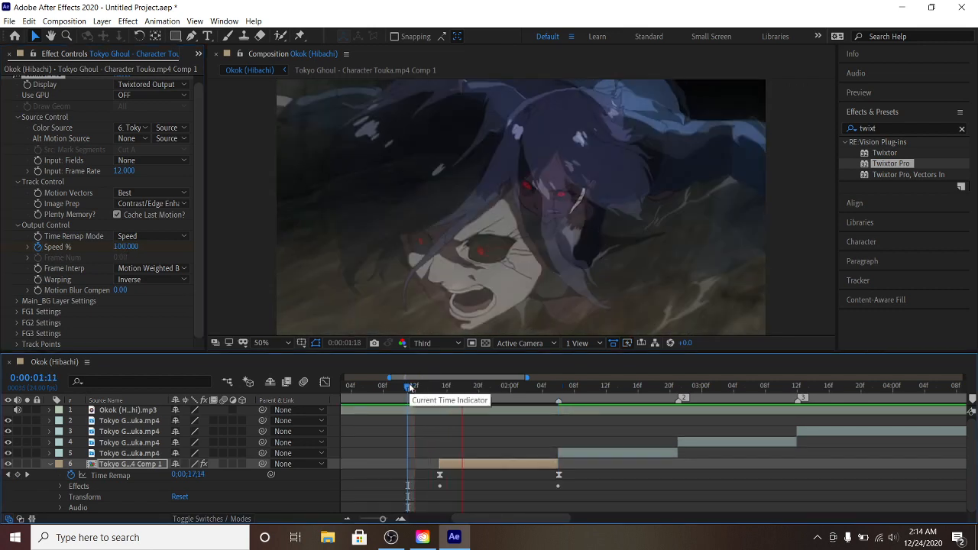
pyautogui.press('space')
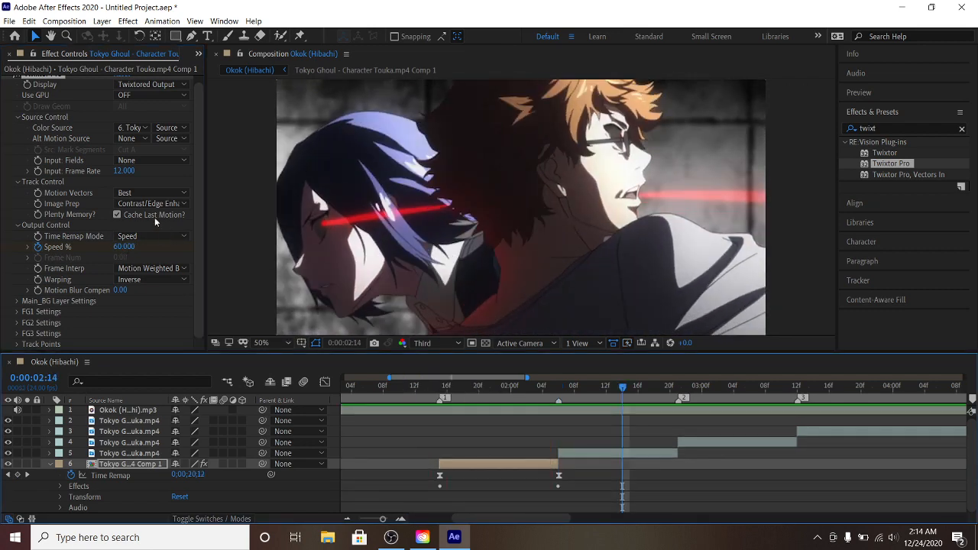
# Undo the slowdown and remove Twixtor Pro's Speed % keyframes, keeping the speed at a constant 100
pyautogui.press('j')
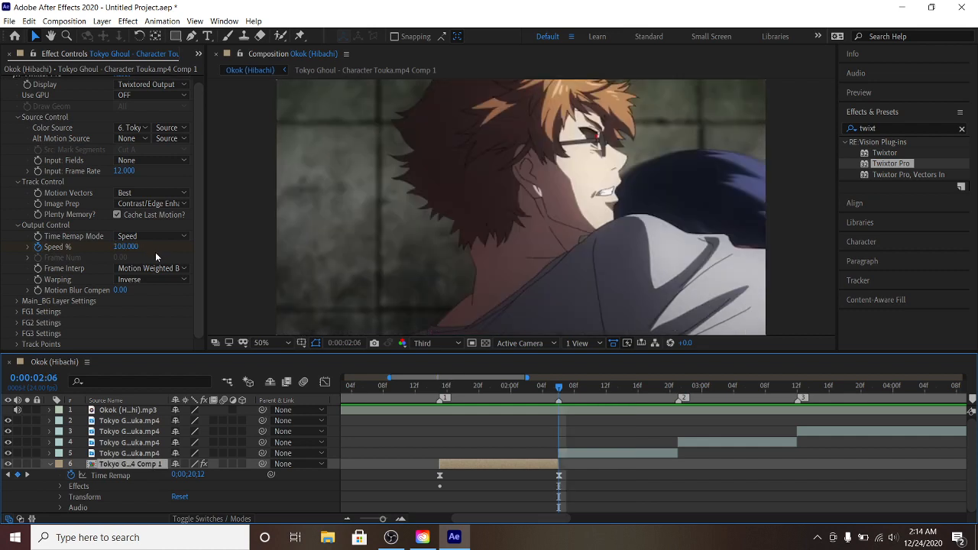
pyautogui.click(38, 247)
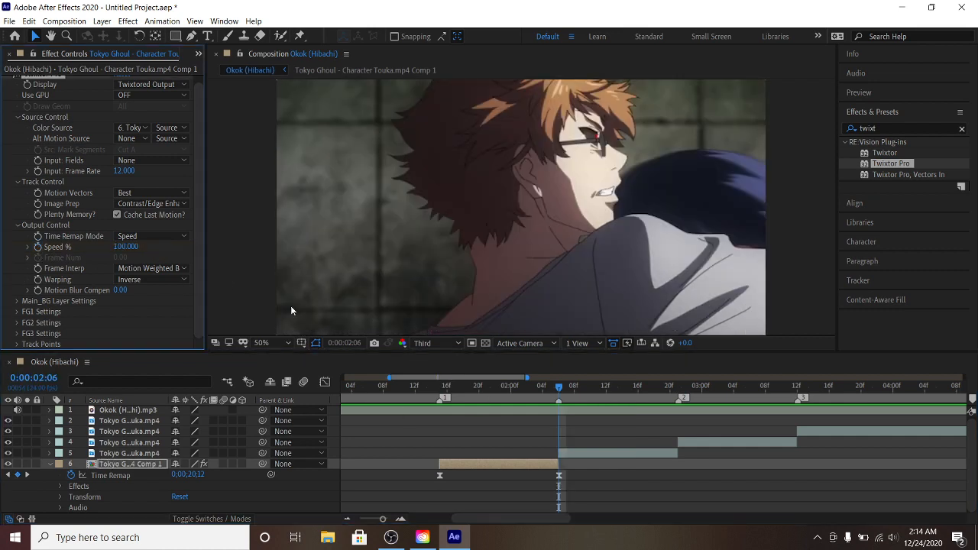
# Play back the first segment several times from before marker 1 to check its smoothness at constant Twixtor speed
pyautogui.click(375, 384)
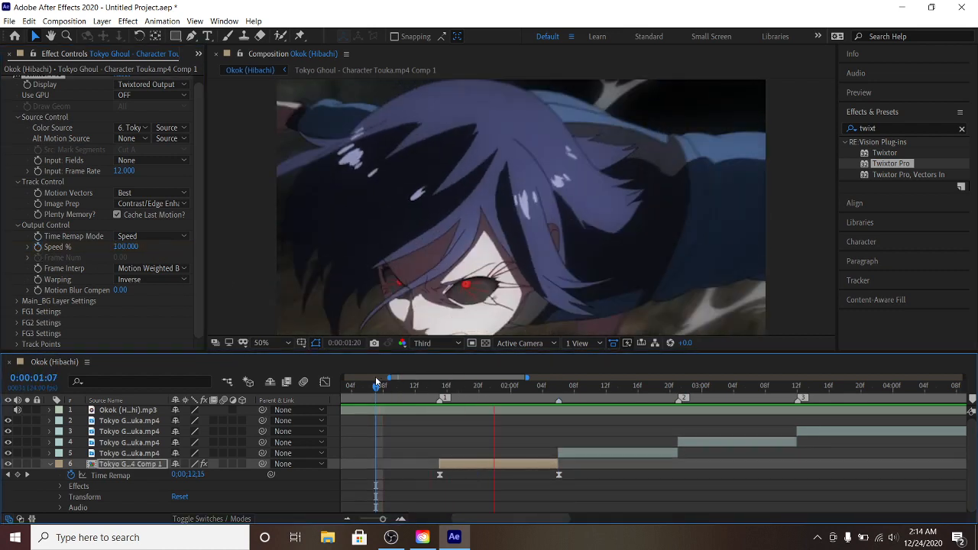
pyautogui.press('space')
pyautogui.click(399, 387)
pyautogui.press('space')
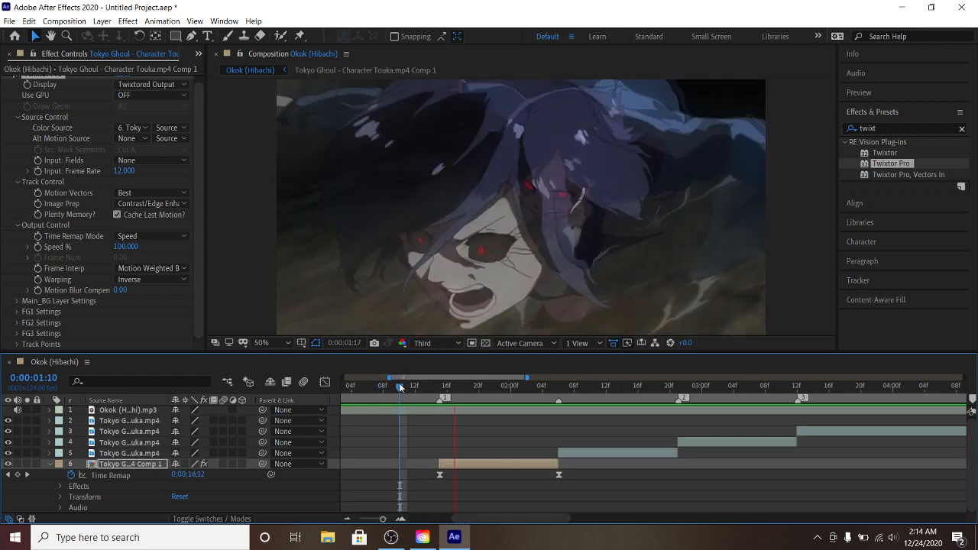
pyautogui.press('space')
pyautogui.click(51, 464)
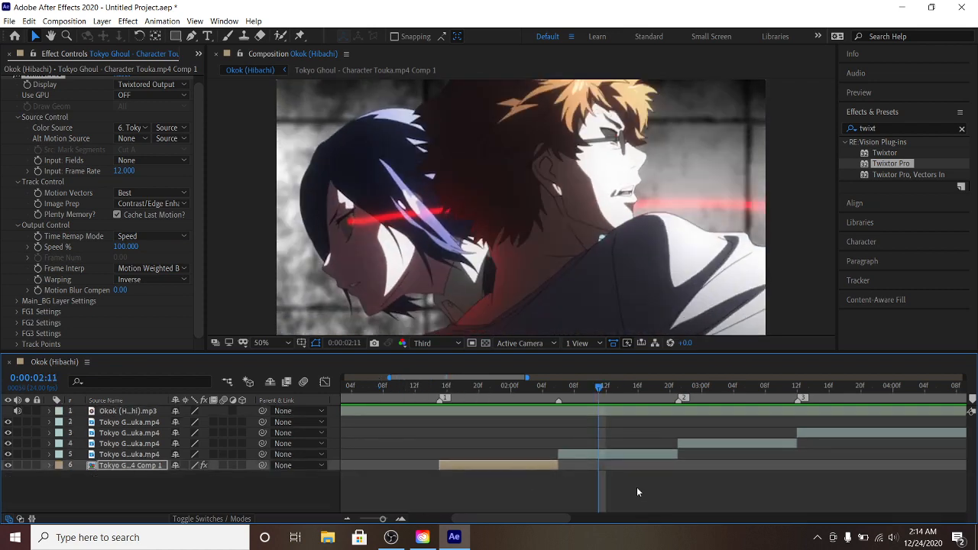
pyautogui.click(636, 487)
pyautogui.click(388, 381)
pyautogui.press('space')
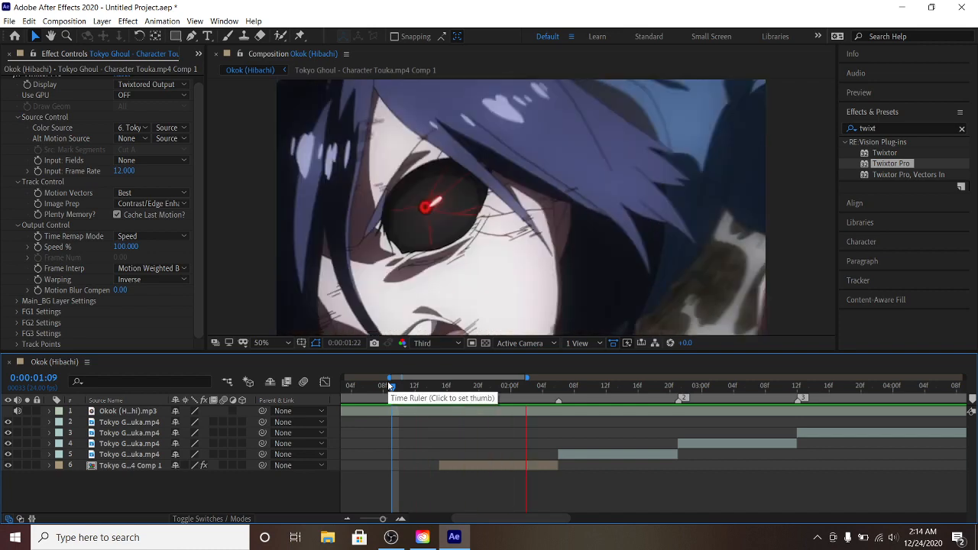
pyautogui.press('space')
pyautogui.press('space')
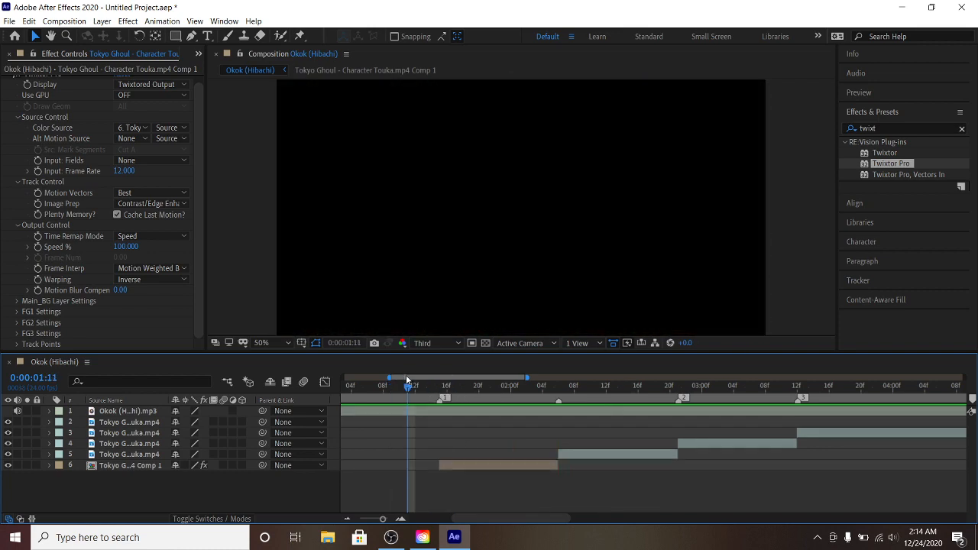
# Play back the first two segments repeatedly from before marker 1 and around their cut to compare their smoothness
pyautogui.press('space')
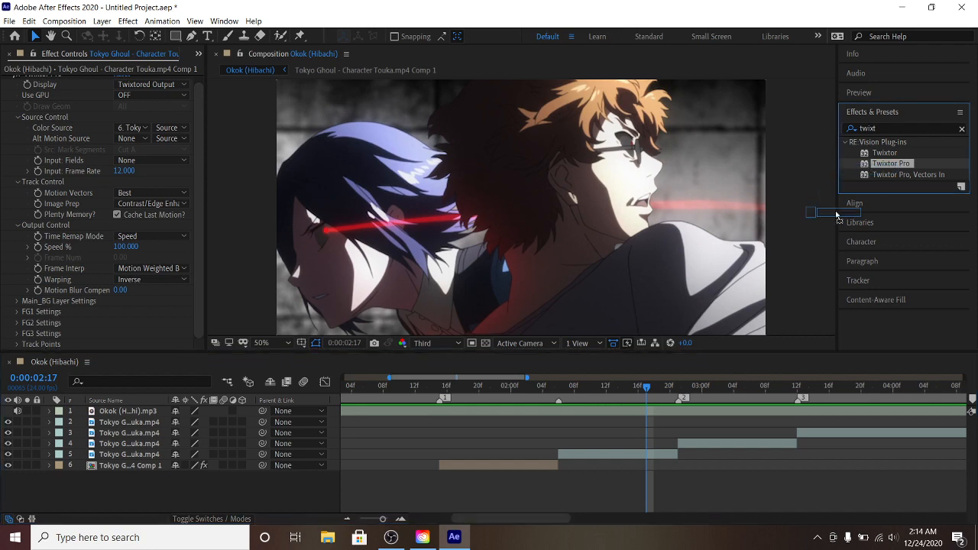
pyautogui.click(562, 387)
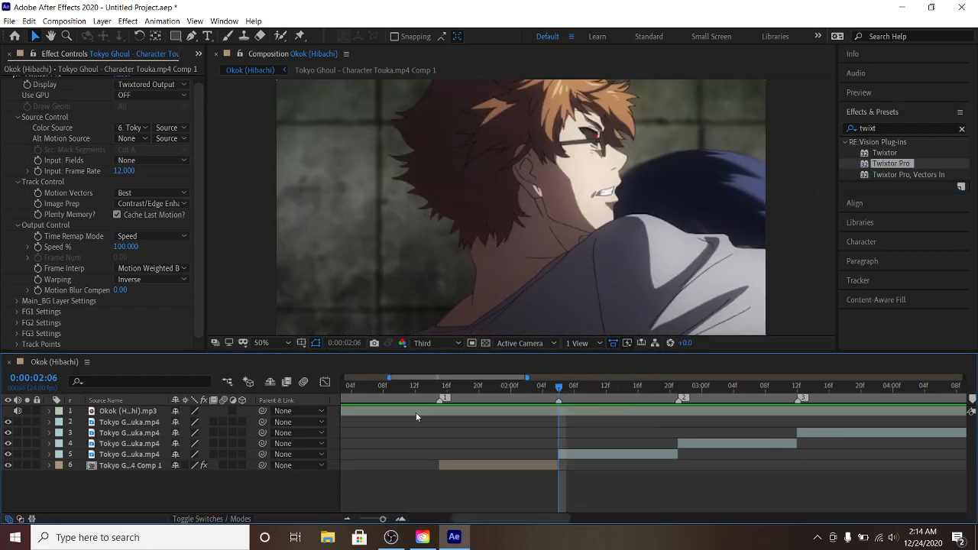
pyautogui.click(477, 387)
pyautogui.press('space')
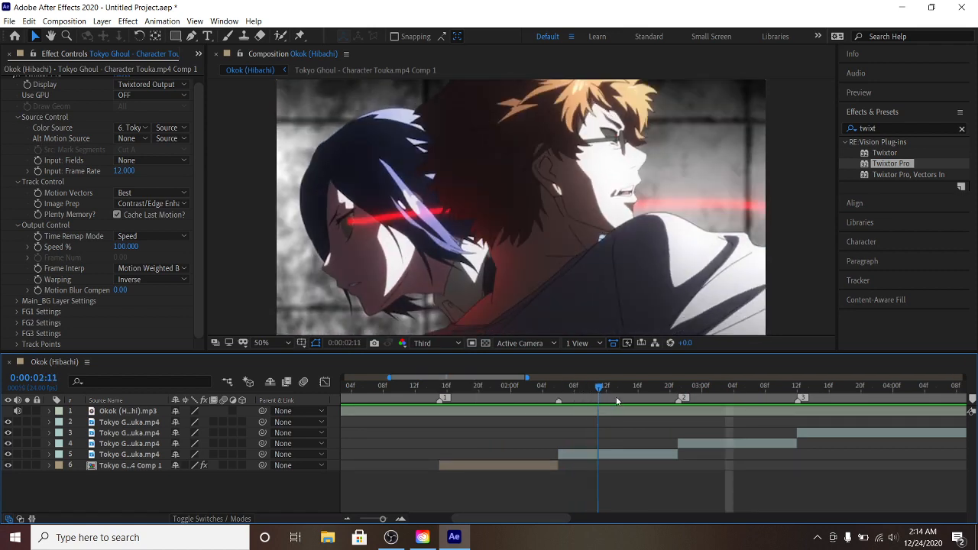
pyautogui.click(566, 392)
pyautogui.press('space')
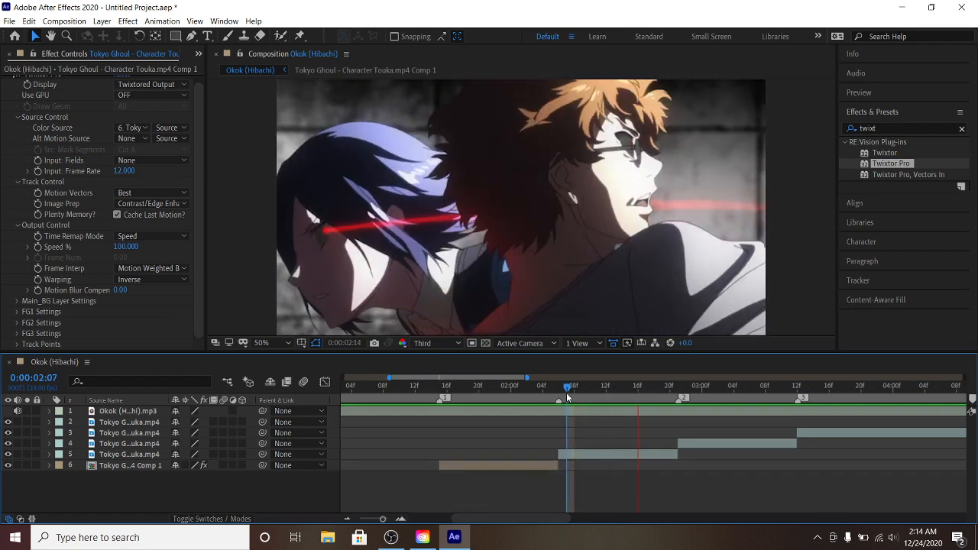
pyautogui.click(486, 386)
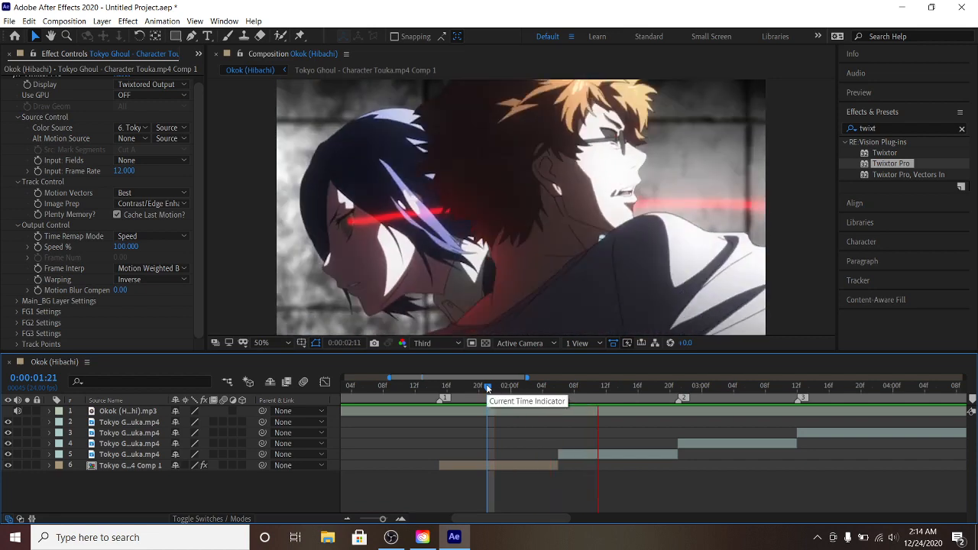
pyautogui.click(560, 387)
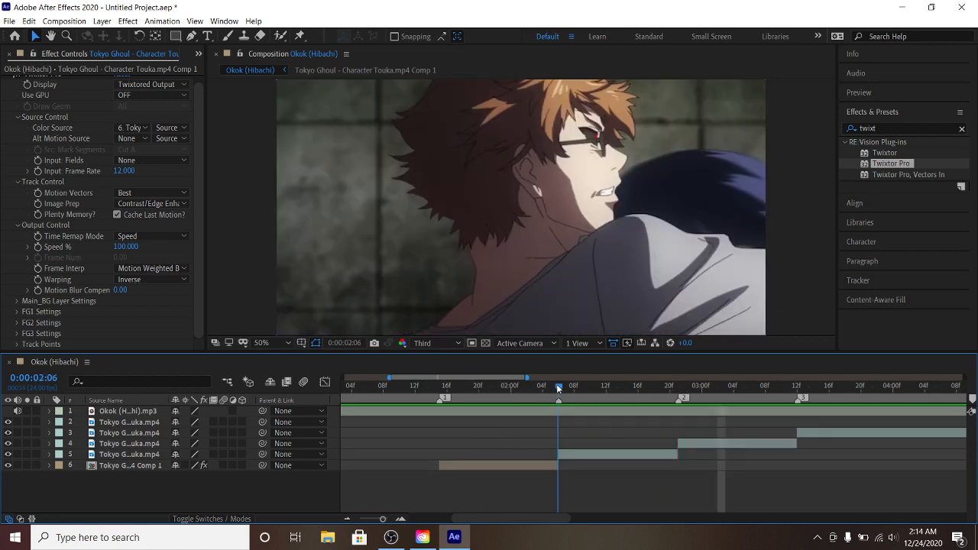
# Apply Motion Tile to the second segment with Output Width 260, Output Height 290 and Mirror Edges enabled
pyautogui.click(888, 128)
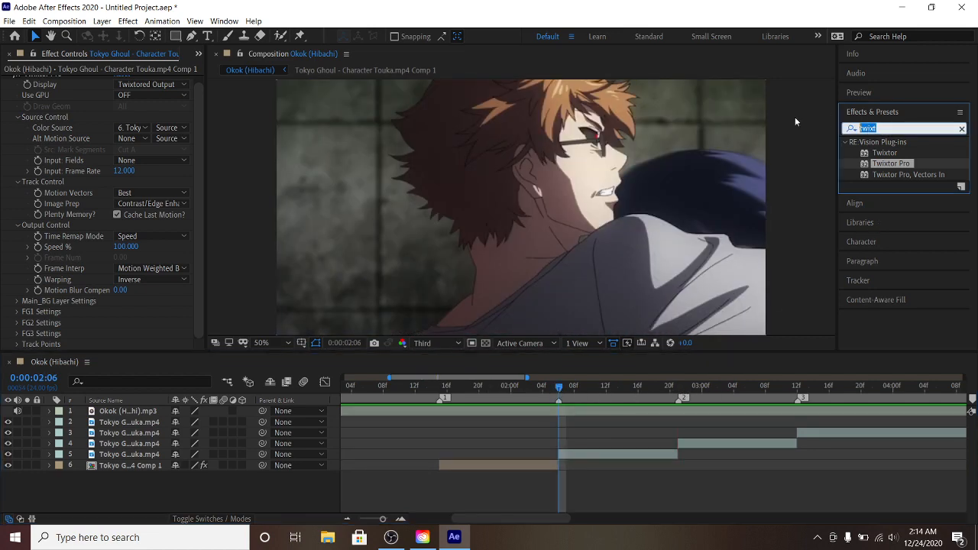
pyautogui.write('motion tile')
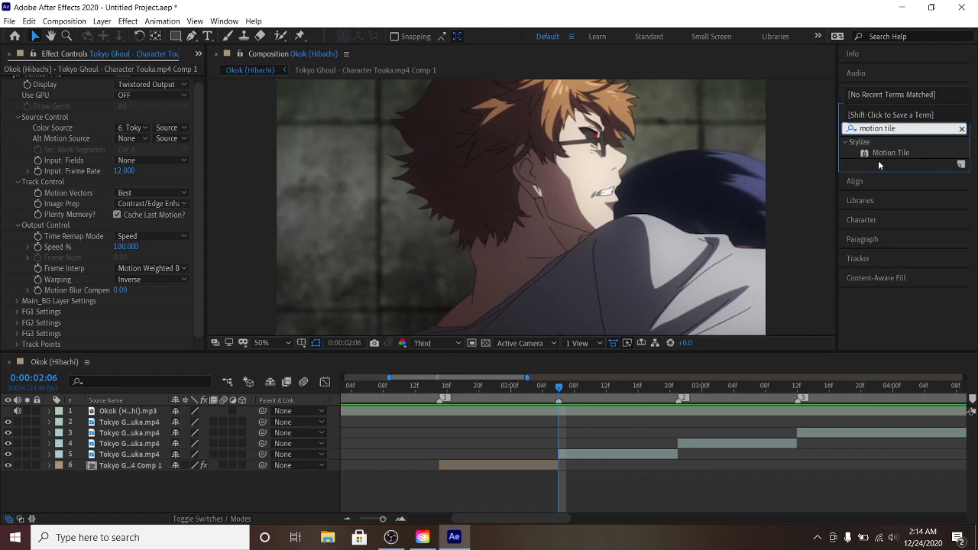
pyautogui.moveTo(878, 159); pyautogui.dragTo(520, 406)
pyautogui.moveTo(564, 456); pyautogui.dragTo(564, 455)
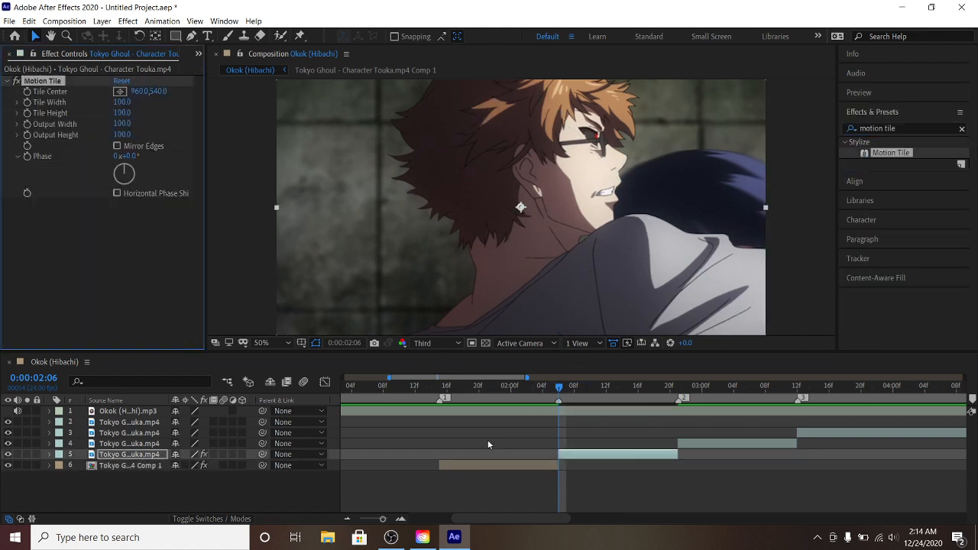
pyautogui.moveTo(120, 124); pyautogui.dragTo(131, 134)
# Copy the second segment's Motion Tile effect onto the pre-composed first segment, below Twixtor Pro
pyautogui.moveTo(441, 389); pyautogui.dragTo(536, 392)
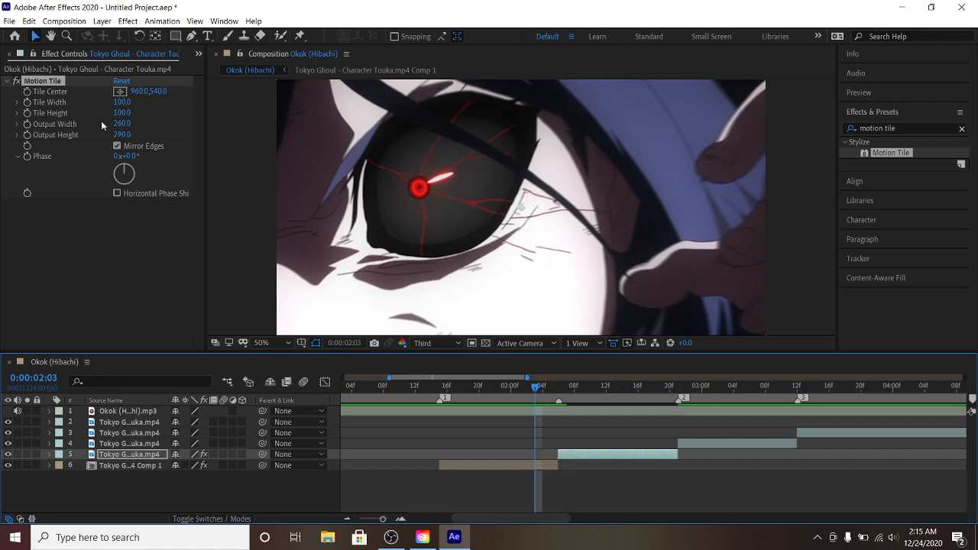
pyautogui.click(55, 83)
pyautogui.click(459, 466)
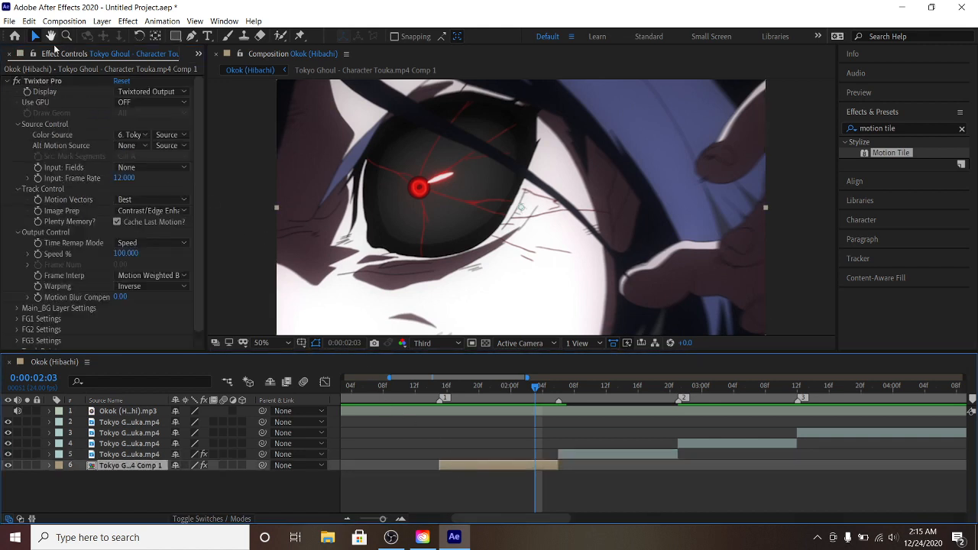
pyautogui.click(46, 83)
pyautogui.hotkey('ctrl', 'v')
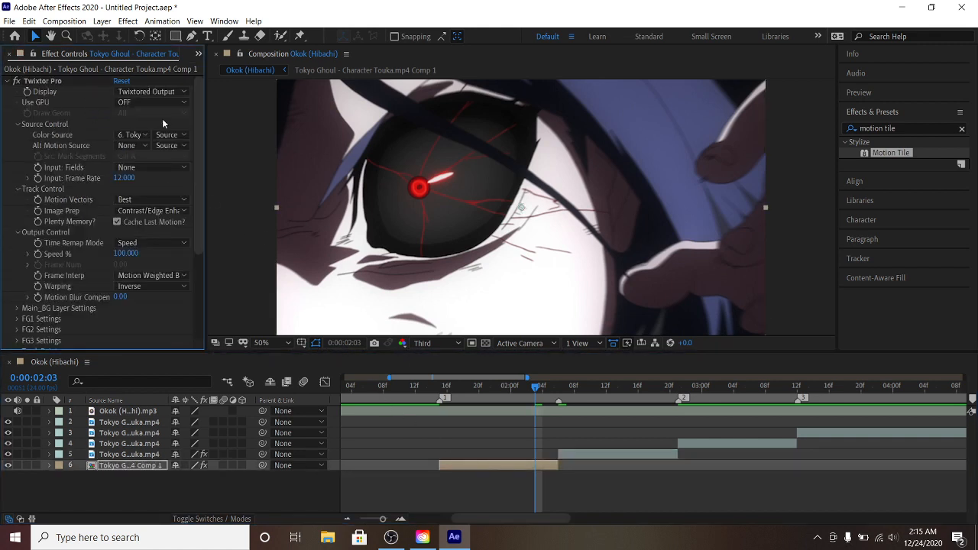
# Check the pasted Motion Tile settings and play back the first segment from before marker 1
pyautogui.click(475, 391)
pyautogui.scroll(-5, 119, 225)
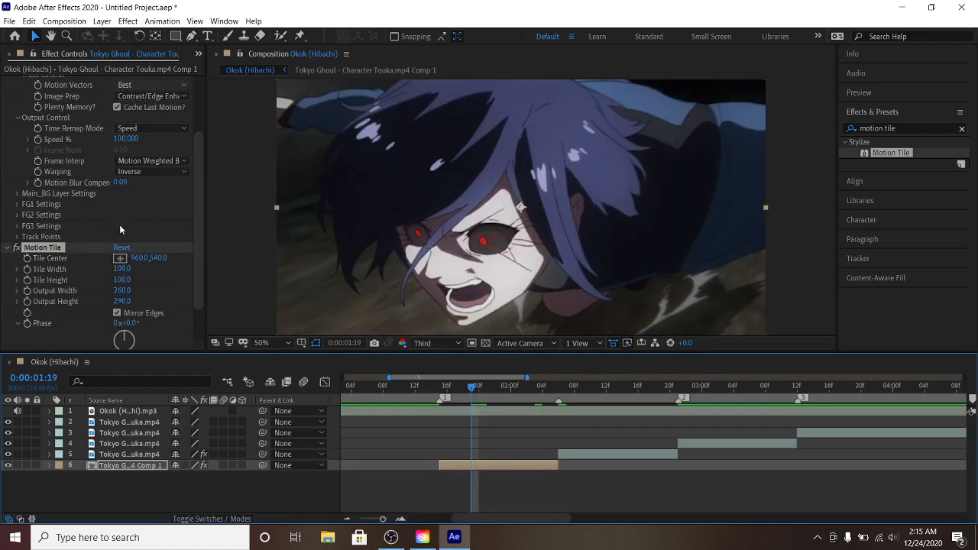
pyautogui.press('space')
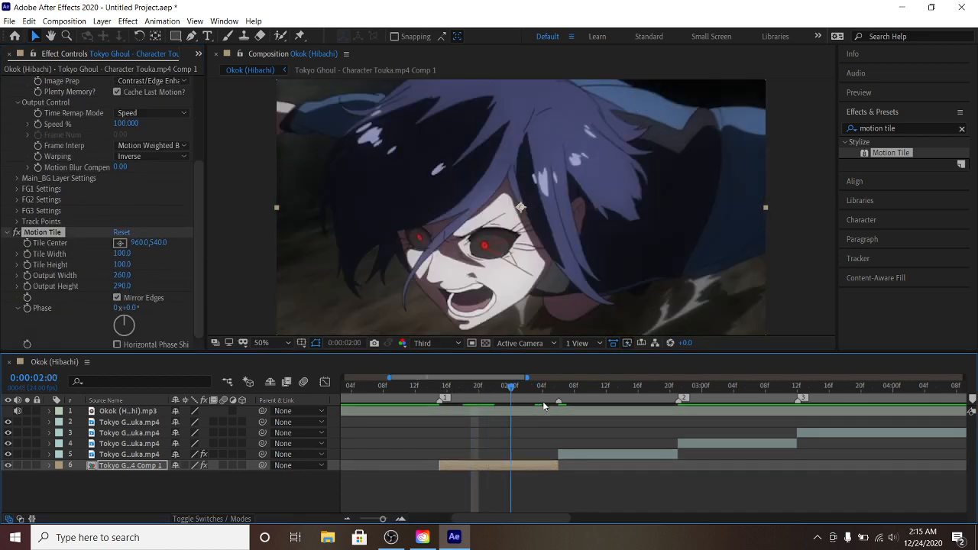
pyautogui.click(398, 382)
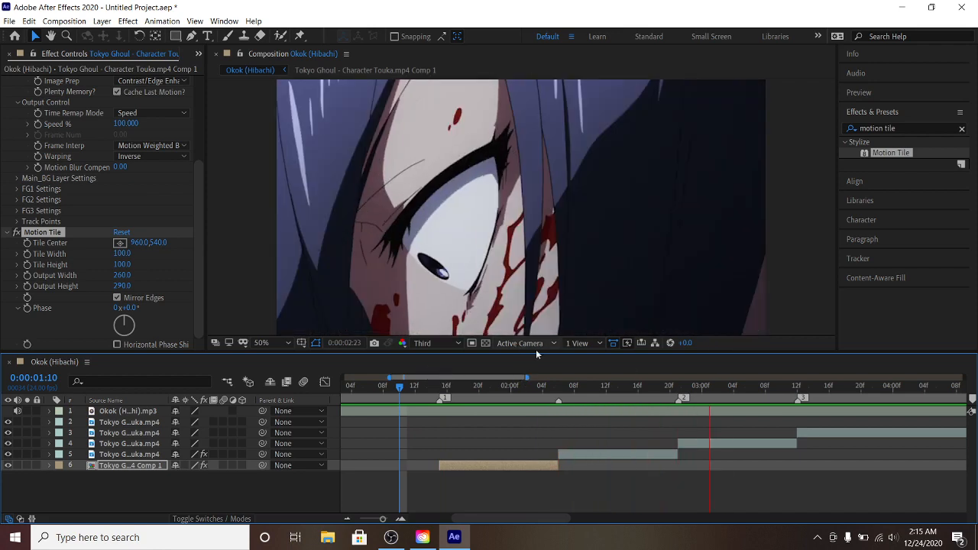
# Search the effects for Twixtor and pre-compose the second segment, leaving all attributes in Okok (Hibachi)
pyautogui.click(615, 386)
pyautogui.moveTo(895, 128); pyautogui.dragTo(750, 119)
pyautogui.write('twi')
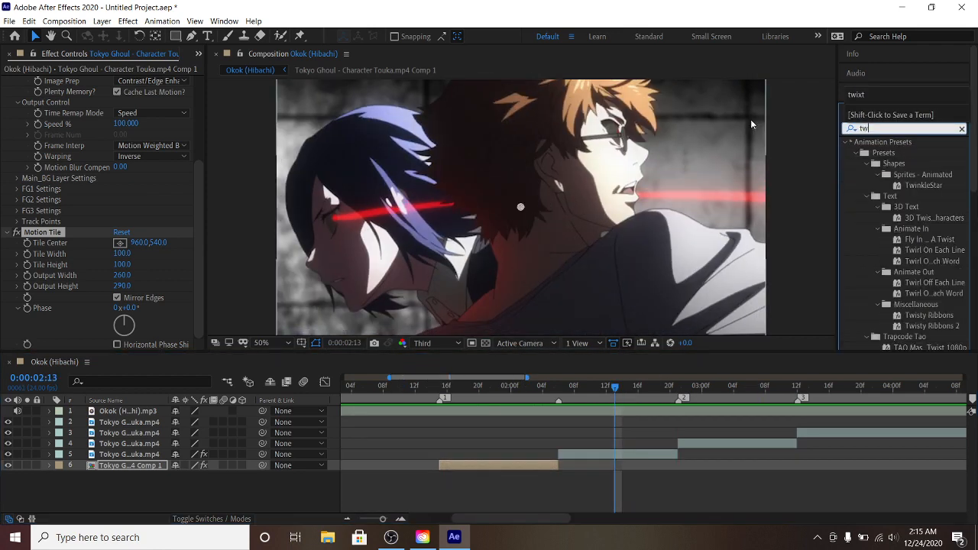
pyautogui.write('xtor')
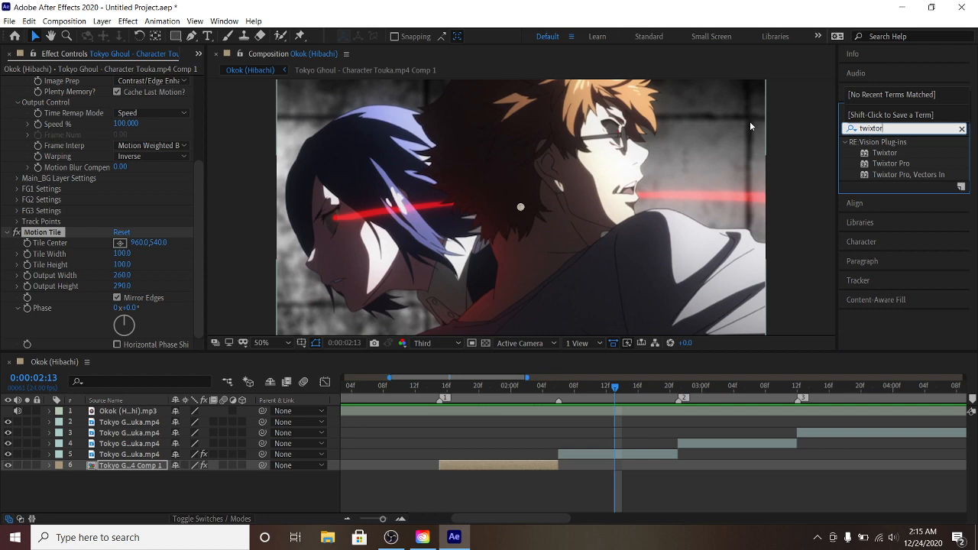
pyautogui.moveTo(873, 164); pyautogui.dragTo(835, 201)
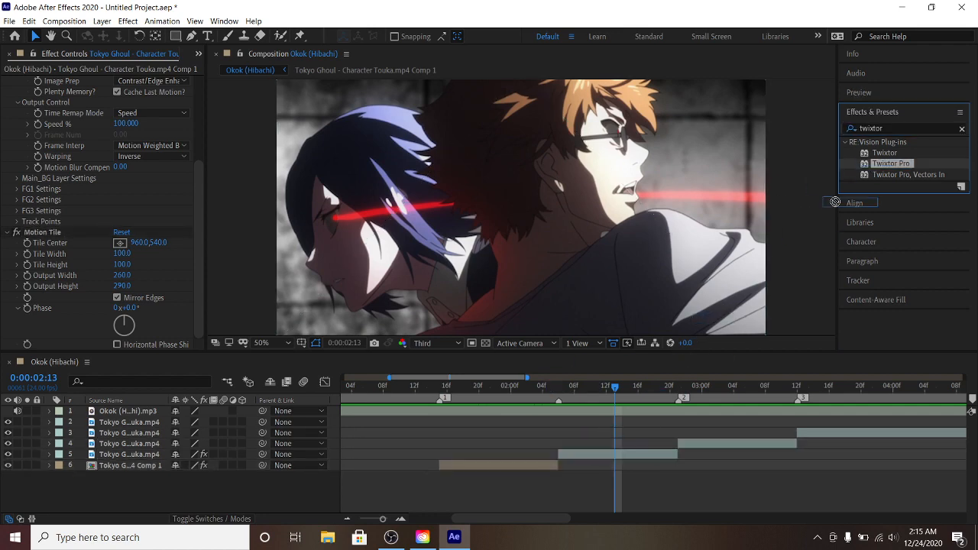
pyautogui.rightClick(600, 454)
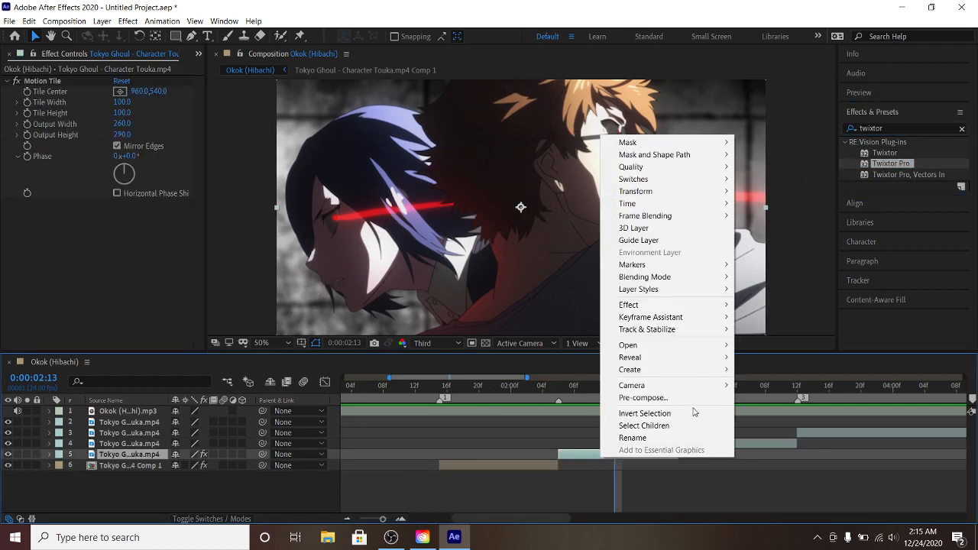
pyautogui.click(650, 397)
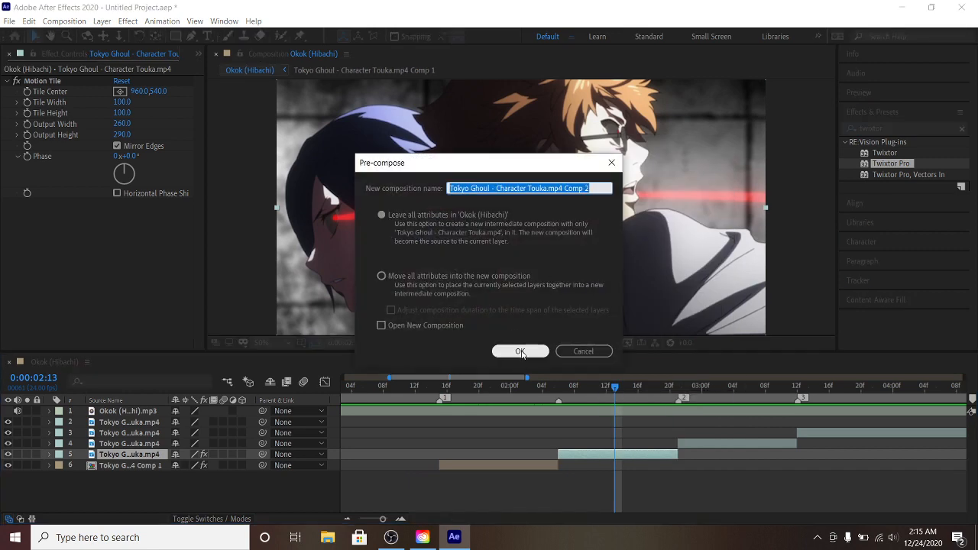
pyautogui.click(520, 352)
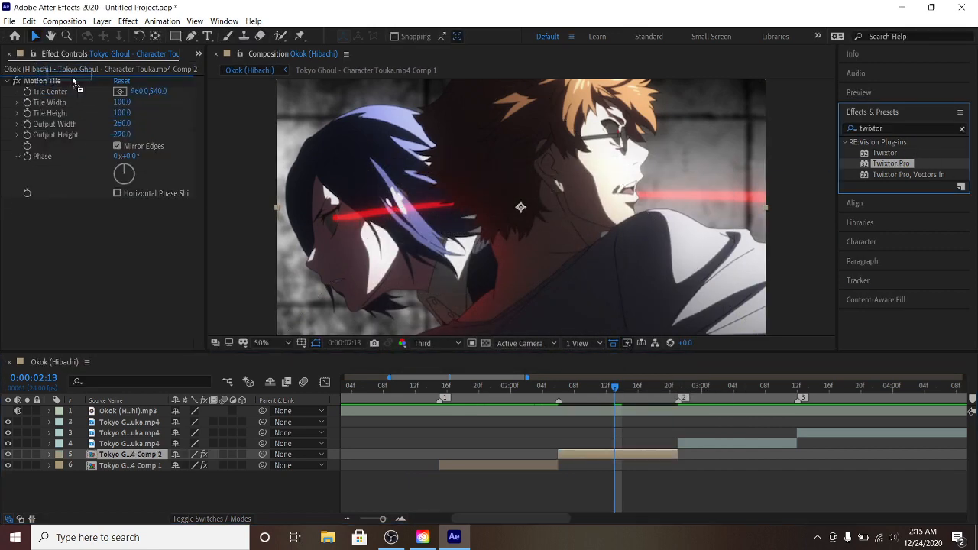
# Apply Twixtor Pro above Motion Tile on the second segment with Input Frame Rate 12, Contrast/Edge Enhance image prep and Motion Weighted Blend interpolation
pyautogui.moveTo(118, 91); pyautogui.dragTo(122, 96)
pyautogui.click(557, 387)
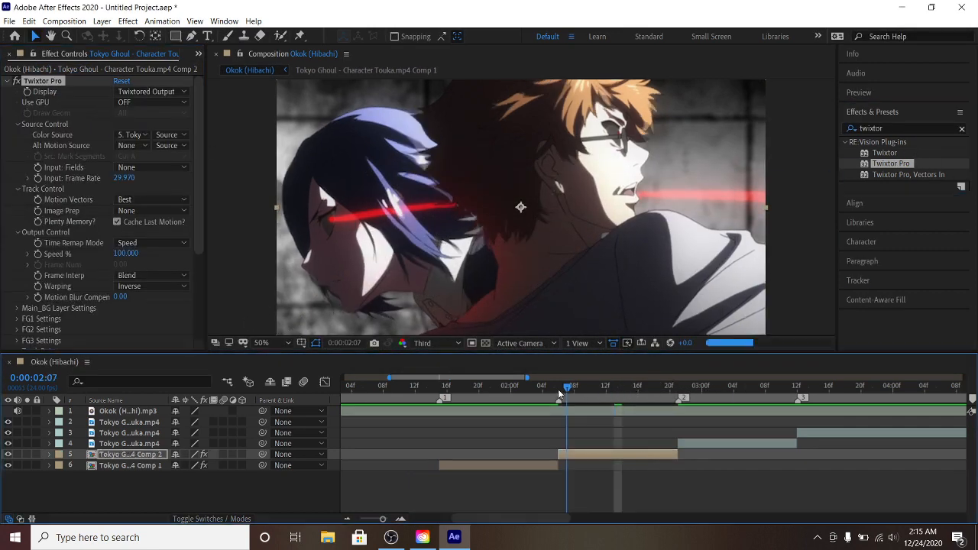
pyautogui.click(126, 178)
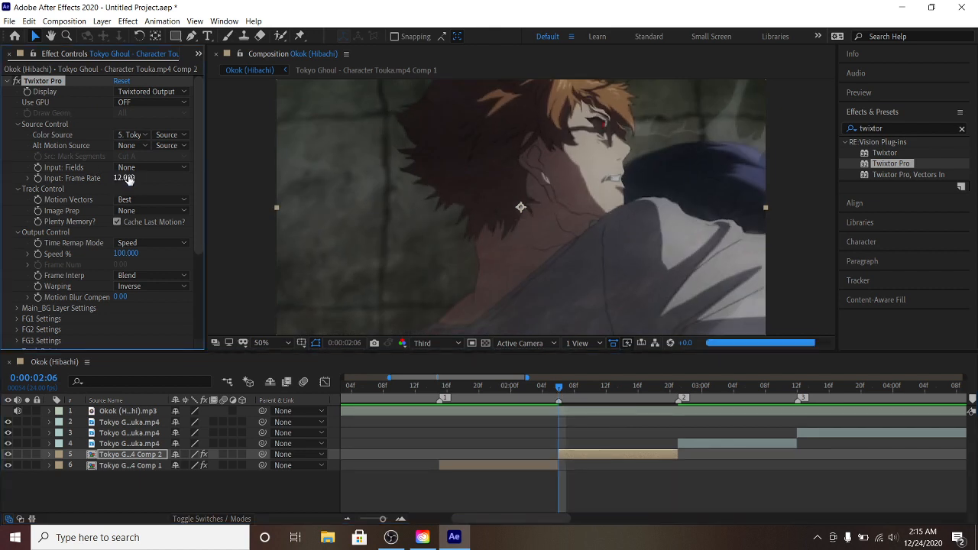
pyautogui.click(142, 210)
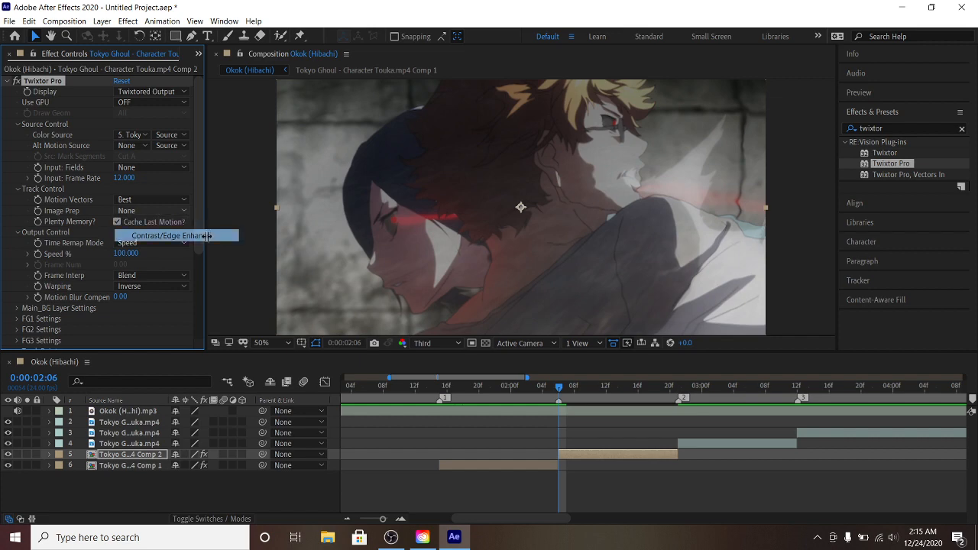
pyautogui.click(157, 236)
pyautogui.click(149, 274)
pyautogui.click(172, 313)
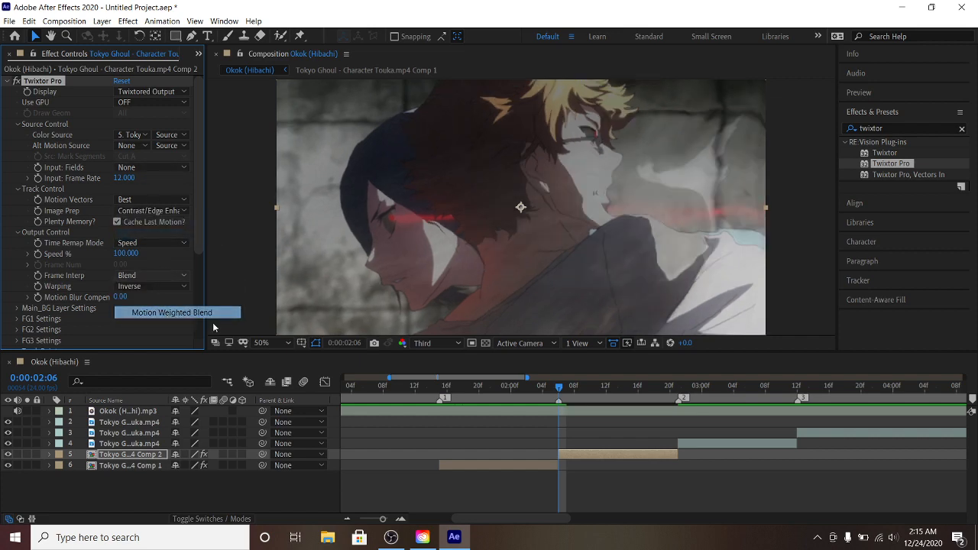
# Play back the first two segments from before marker 1 to check the second segment's Twixtor smoothing
pyautogui.click(415, 386)
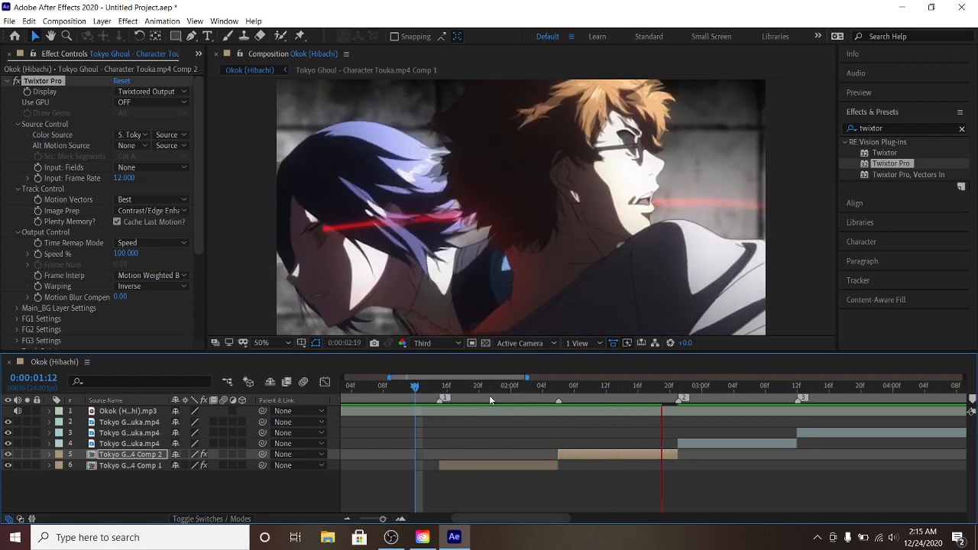
pyautogui.moveTo(488, 389); pyautogui.dragTo(392, 380)
pyautogui.press('space')
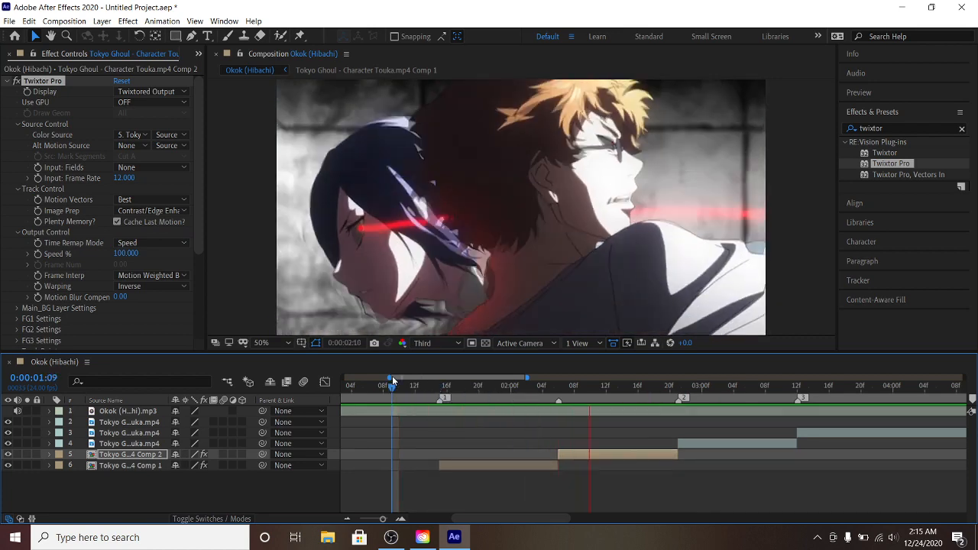
pyautogui.click(542, 386)
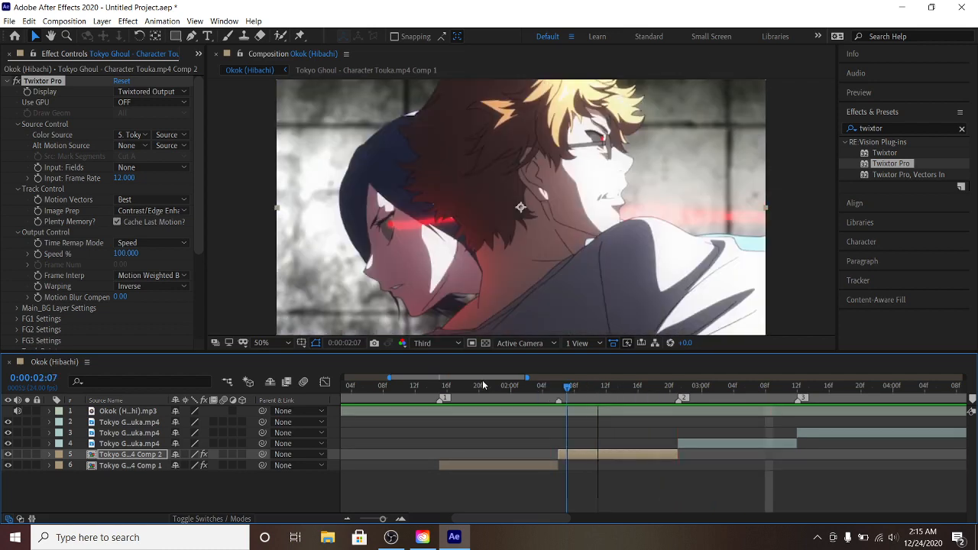
pyautogui.click(483, 381)
# Reveal the third segment's Time Remap keyframes and apply Easy Ease to those at markers 2 and 3
pyautogui.moveTo(486, 377); pyautogui.dragTo(678, 388)
pyautogui.click(714, 442)
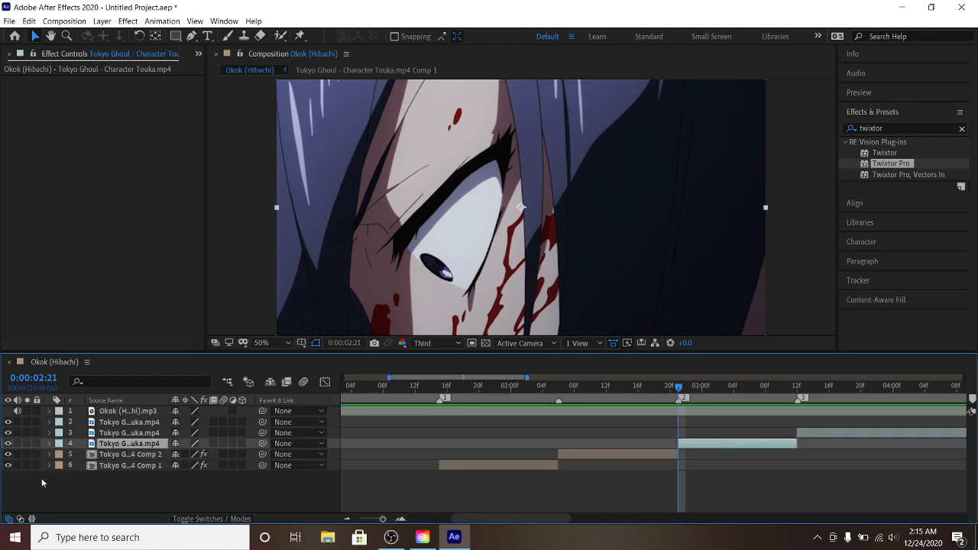
pyautogui.click(49, 443)
pyautogui.moveTo(662, 452); pyautogui.dragTo(813, 467)
pyautogui.rightClick(797, 456)
pyautogui.moveTo(819, 449)
pyautogui.click(629, 378)
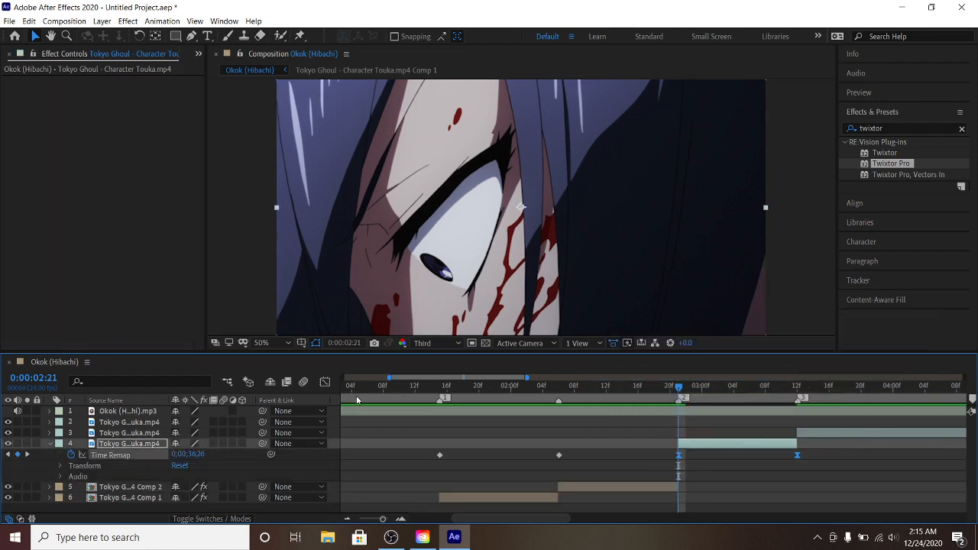
# Shape the third segment's Time Remap curve in the Graph Editor with short, steep handles at markers 2 and 3 for a fast start and end
pyautogui.click(324, 381)
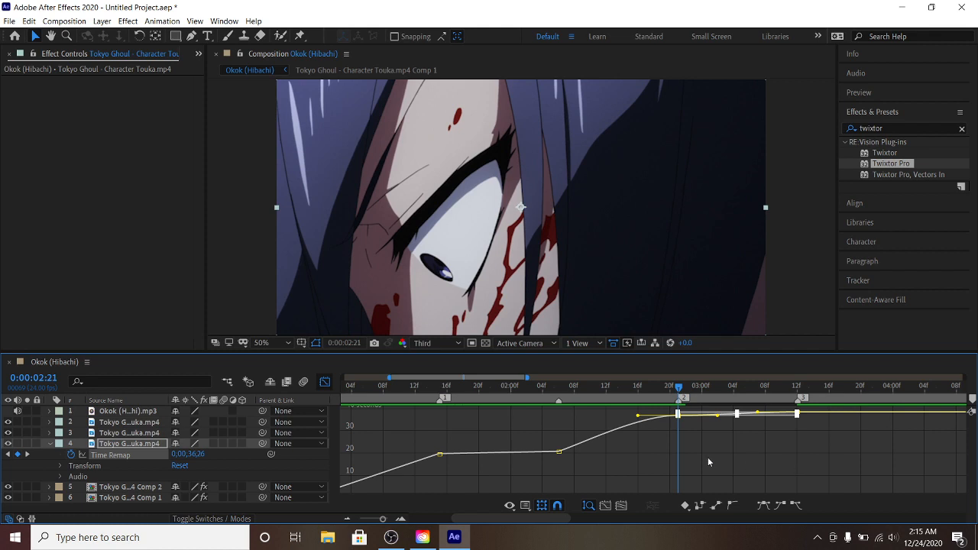
pyautogui.click(401, 520)
pyautogui.moveTo(511, 520); pyautogui.dragTo(526, 521)
pyautogui.click(384, 478)
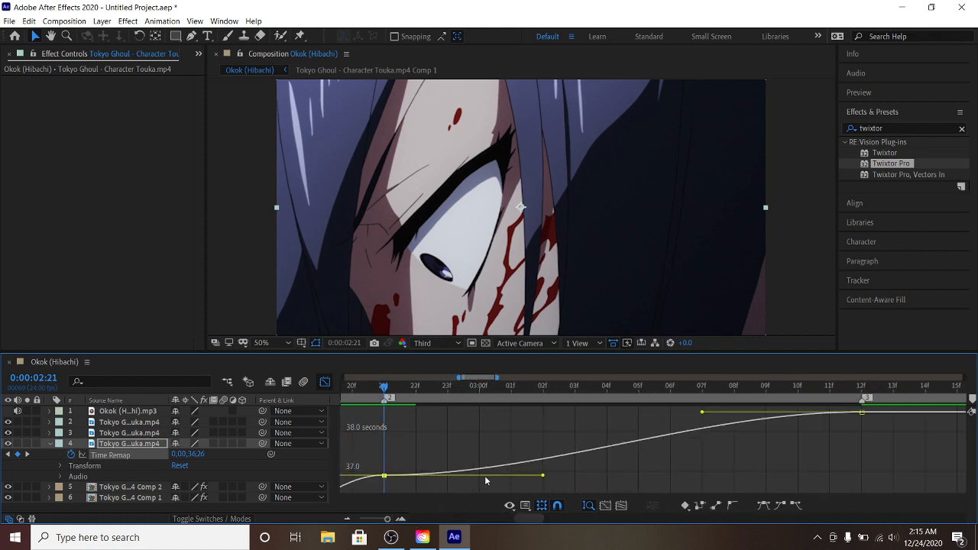
pyautogui.moveTo(541, 472); pyautogui.dragTo(353, 447)
pyautogui.click(387, 475)
pyautogui.moveTo(543, 476); pyautogui.dragTo(343, 449)
pyautogui.moveTo(716, 413); pyautogui.dragTo(909, 428)
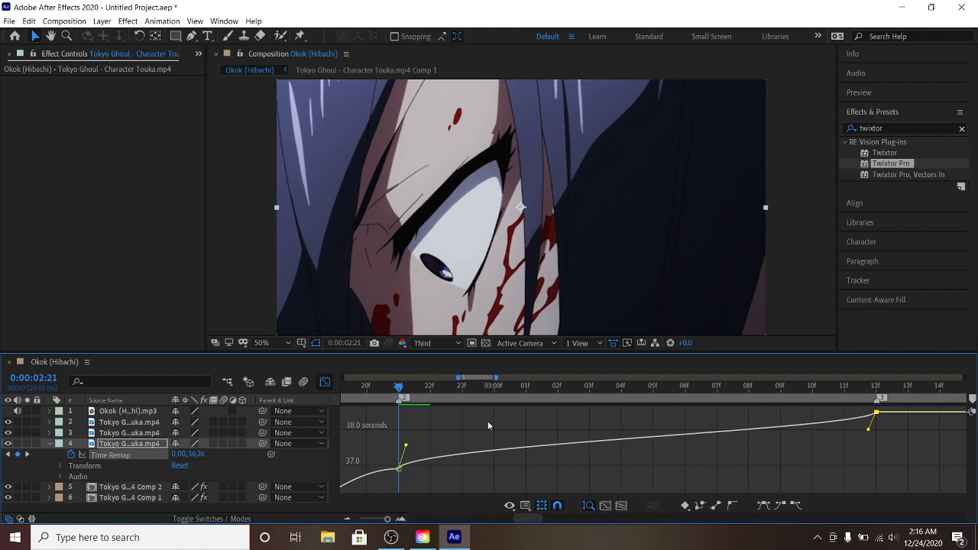
pyautogui.click(324, 381)
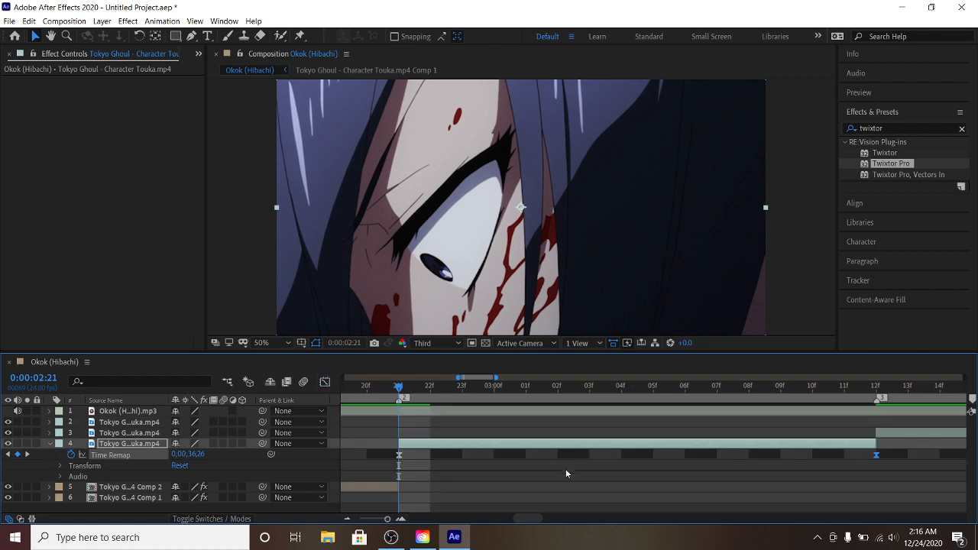
# Play back the timeline from just before marker 2 to check the third segment's new velocity curve
pyautogui.click(347, 518)
pyautogui.click(347, 519)
pyautogui.click(376, 388)
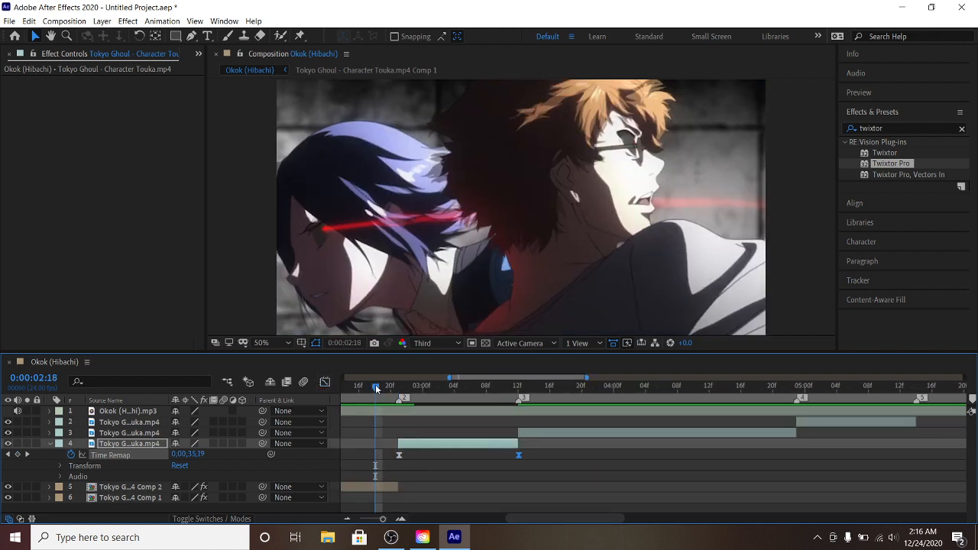
pyautogui.press('space')
pyautogui.press('space')
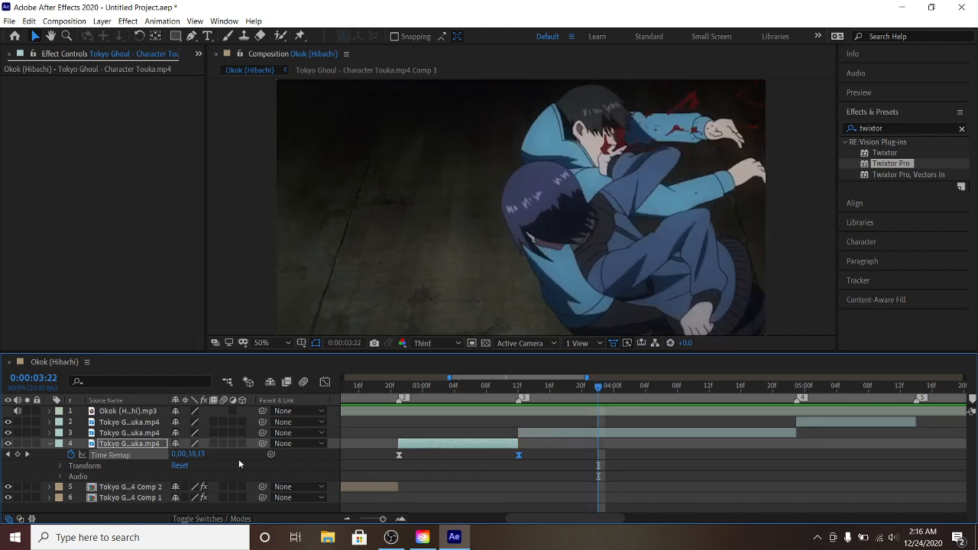
# Raise the third segment's Time Remap keyframe at marker 2 to about 37.65 seconds in the Graph Editor and play the result
pyautogui.click(325, 381)
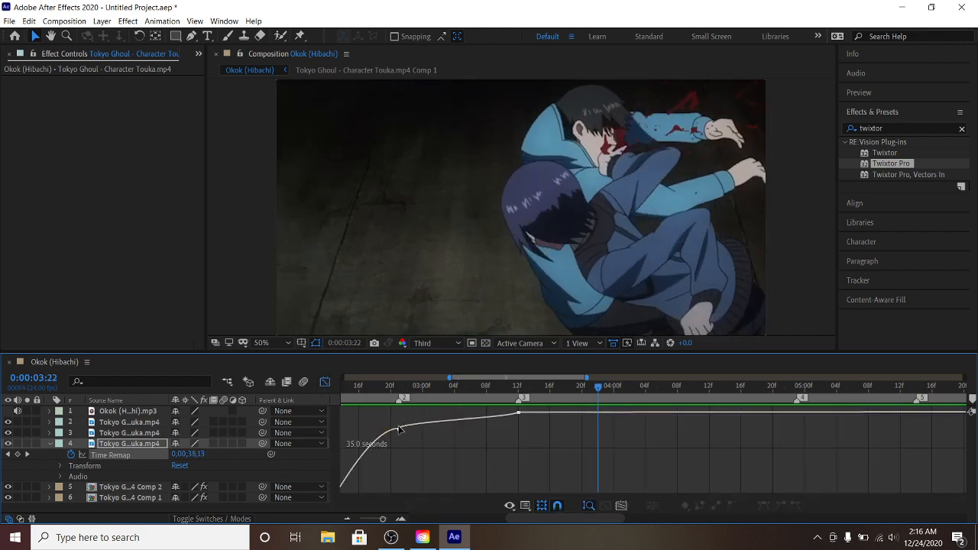
pyautogui.click(397, 388)
pyautogui.click(399, 427)
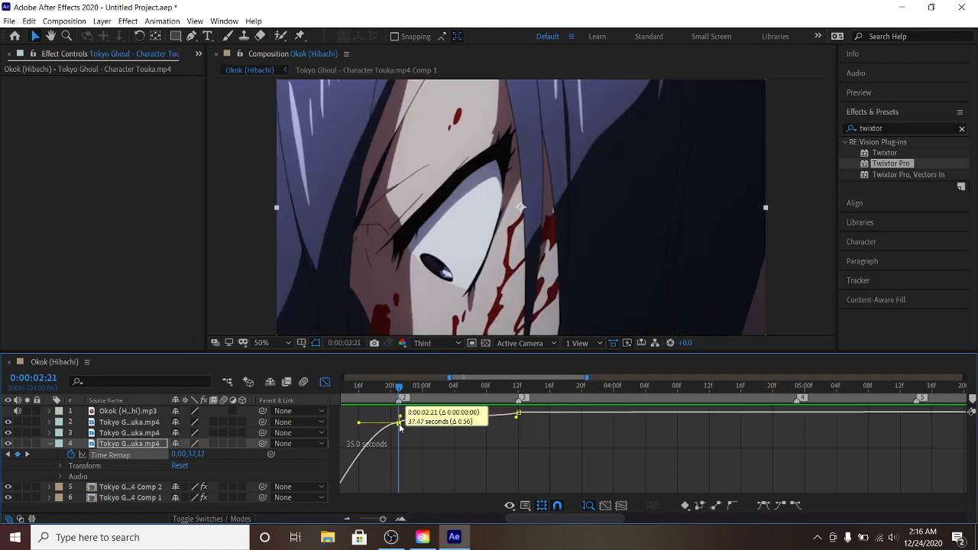
pyautogui.moveTo(399, 428); pyautogui.dragTo(399, 426)
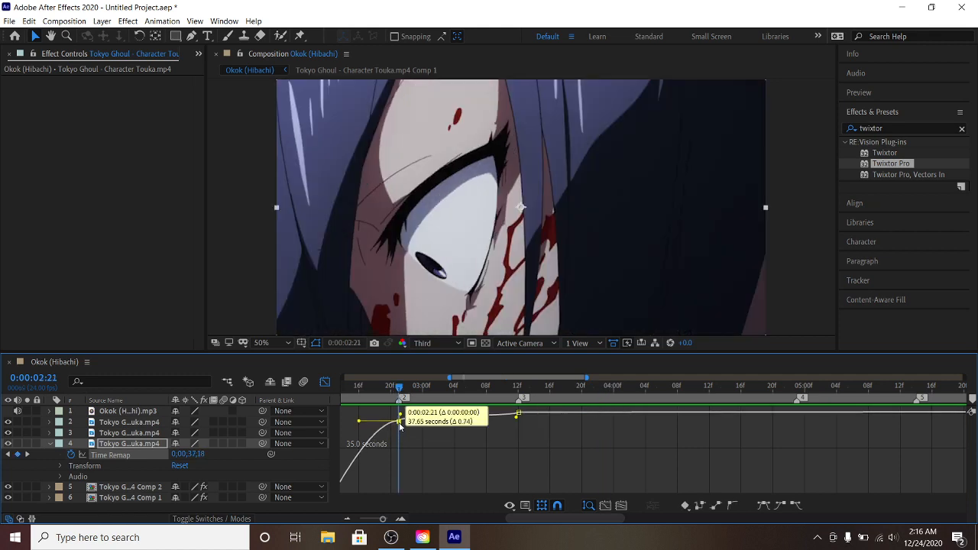
pyautogui.press('space')
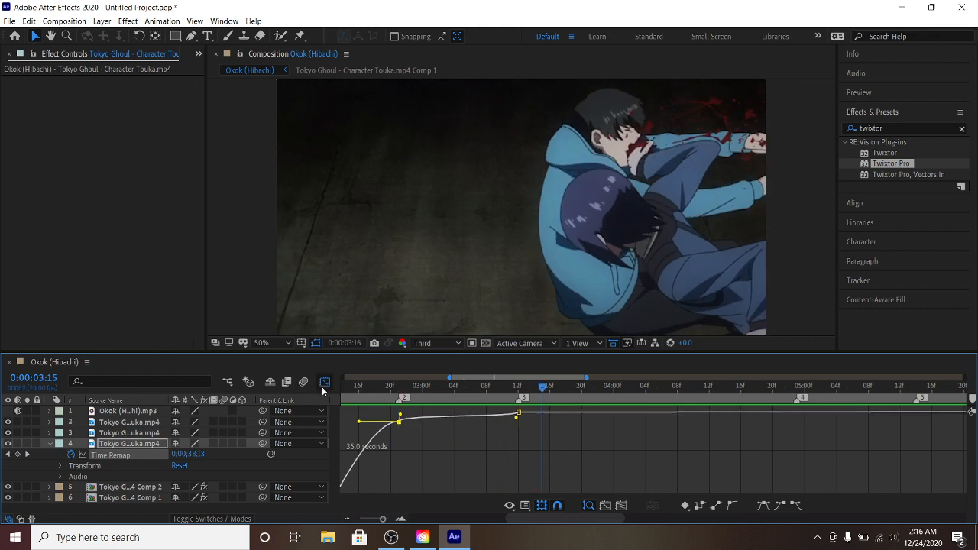
# Pre-compose the third segment between markers 2 and 3, leaving all attributes in Okok (Hibachi)
pyautogui.click(324, 382)
pyautogui.click(50, 443)
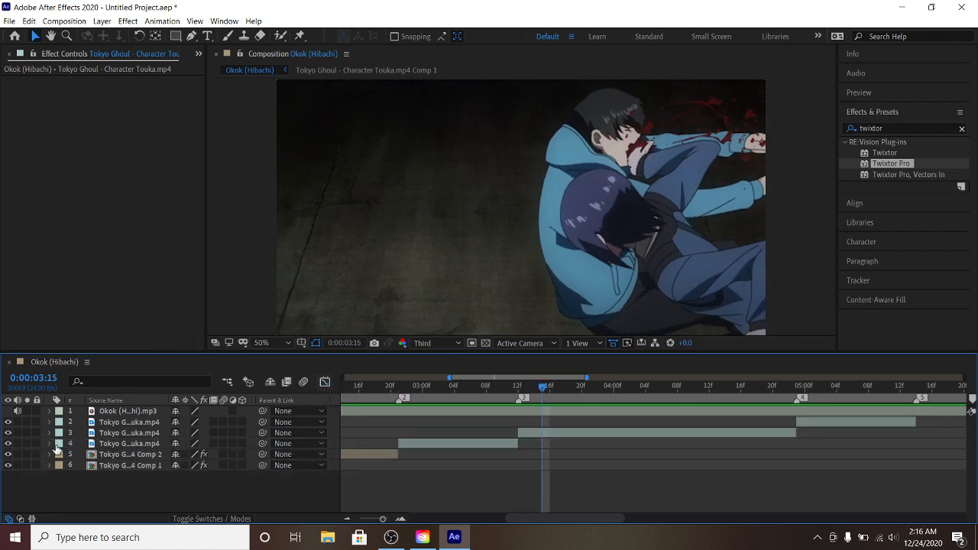
pyautogui.rightClick(475, 447)
pyautogui.click(506, 382)
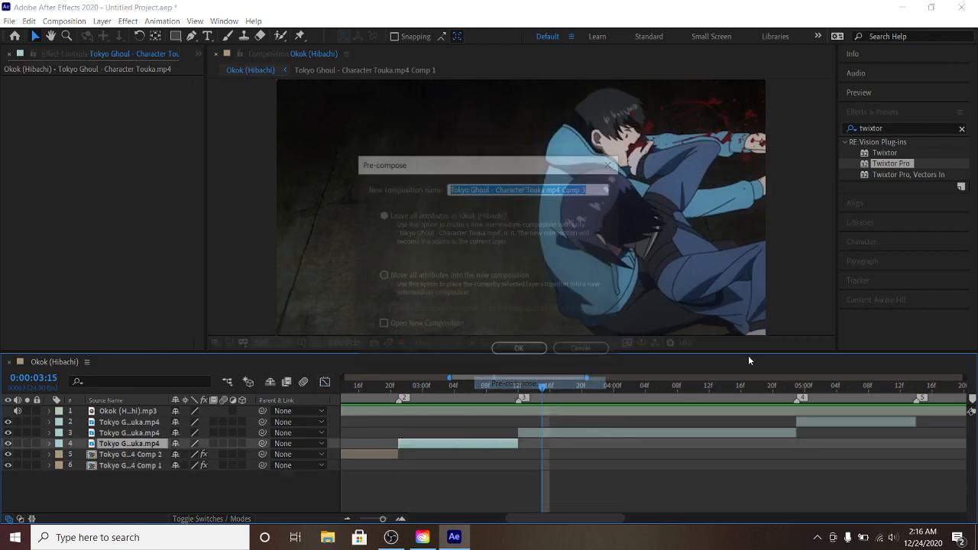
pyautogui.click(520, 351)
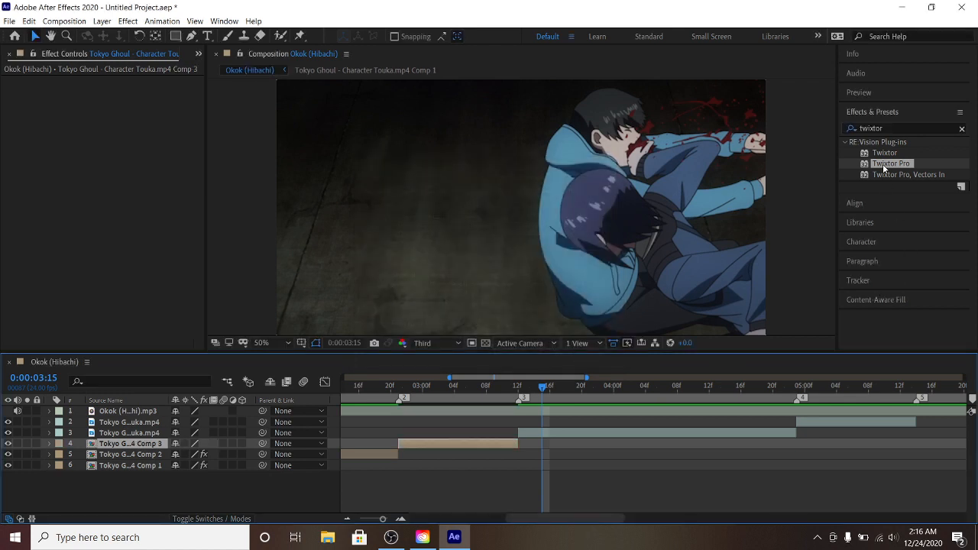
# Apply Twixtor Pro to the third segment with Input Frame Rate 12, Contrast/Edge Enhance image prep and Motion Weighted Blend interpolation
pyautogui.moveTo(883, 164); pyautogui.dragTo(460, 442)
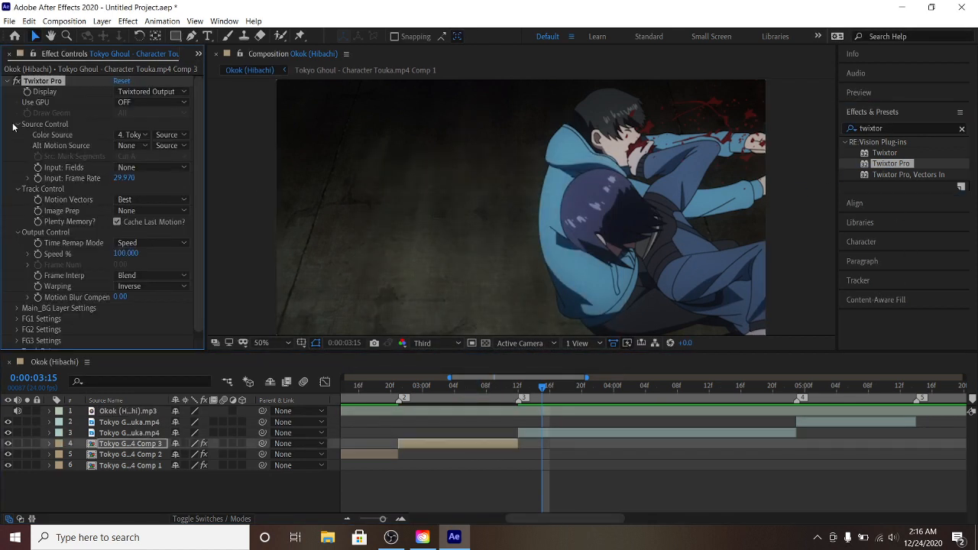
pyautogui.scroll(-1, 69, 268)
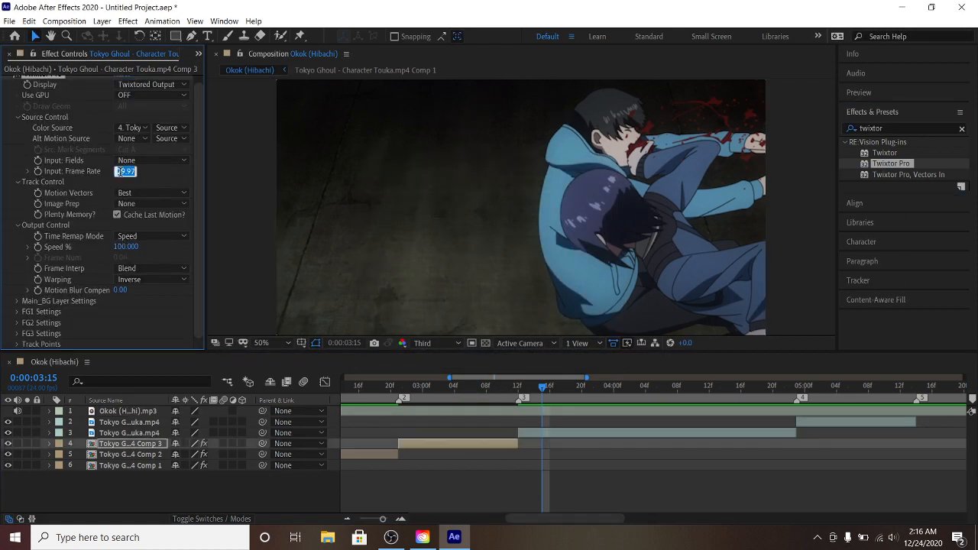
pyautogui.click(143, 203)
pyautogui.click(156, 225)
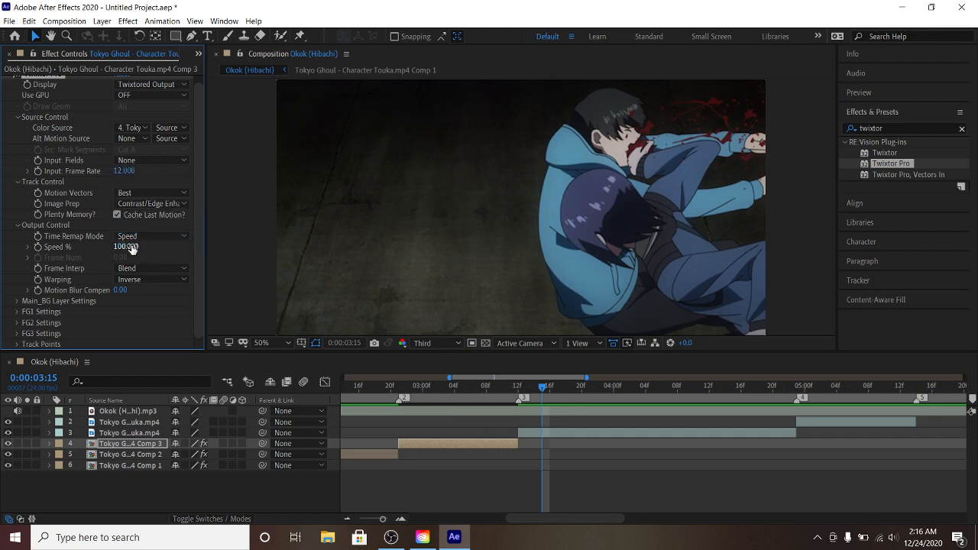
pyautogui.click(136, 238)
pyautogui.click(154, 247)
pyautogui.click(149, 269)
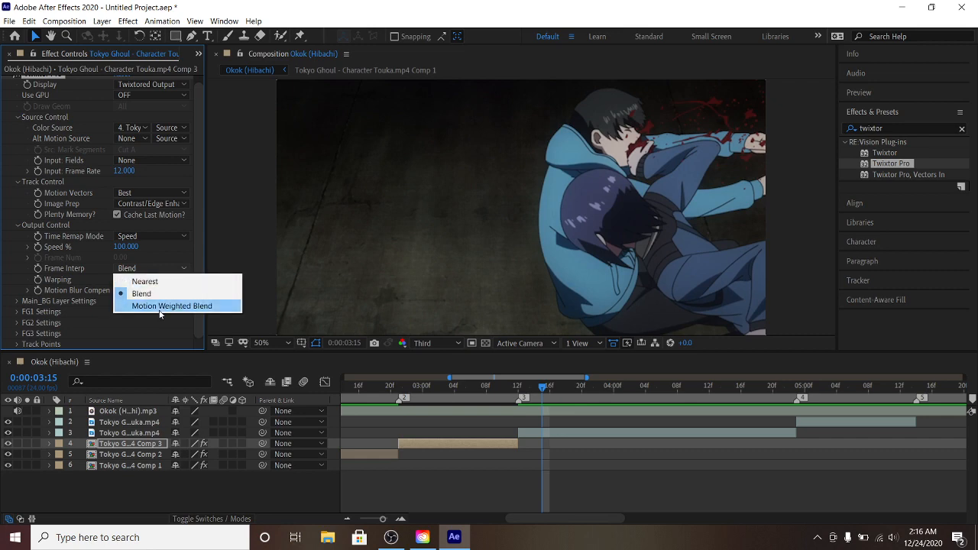
pyautogui.click(168, 305)
# Play back from before marker 2 through marker 3 to check the Twixtor smoothing on the third segment
pyautogui.click(359, 384)
pyautogui.moveTo(343, 380); pyautogui.dragTo(345, 378)
pyautogui.press('space')
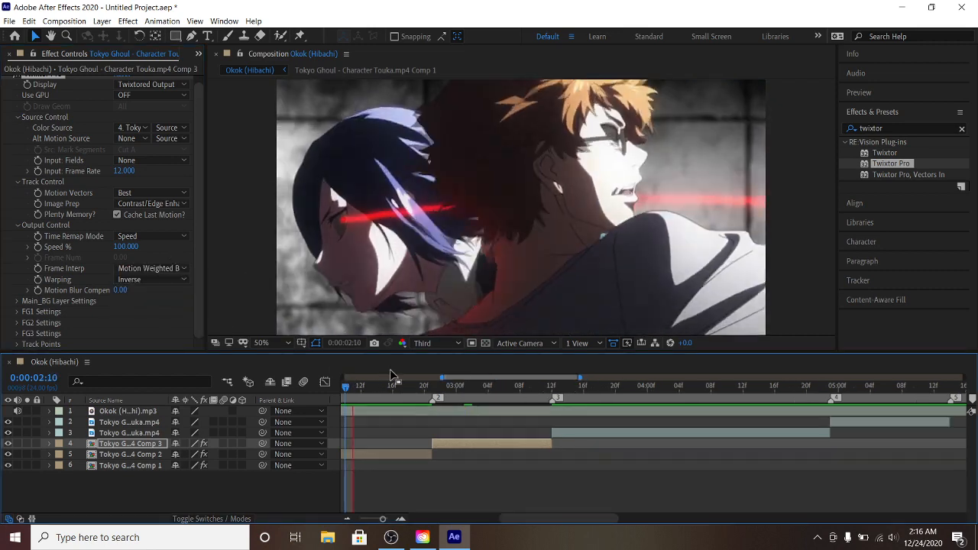
pyautogui.press('space')
pyautogui.moveTo(459, 388); pyautogui.dragTo(401, 384)
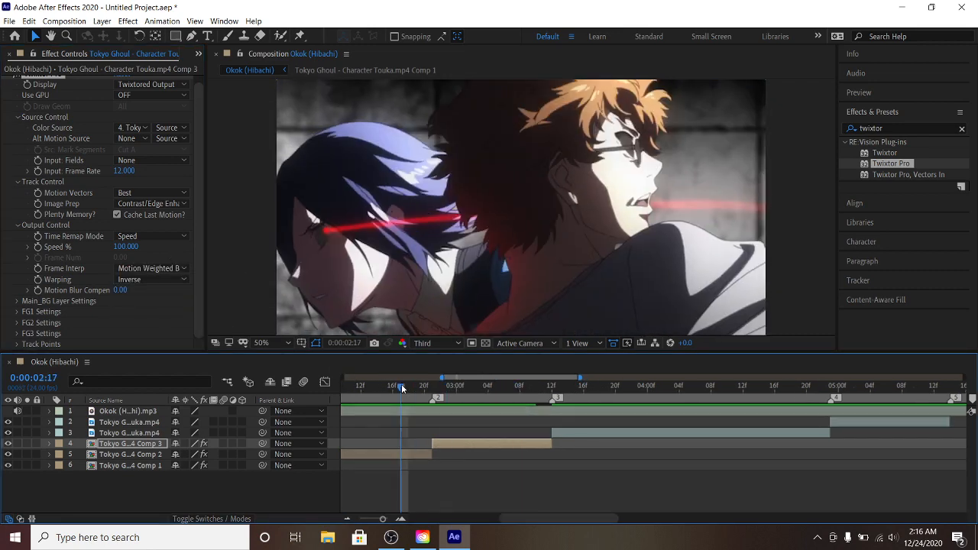
pyautogui.press('space')
pyautogui.press('space')
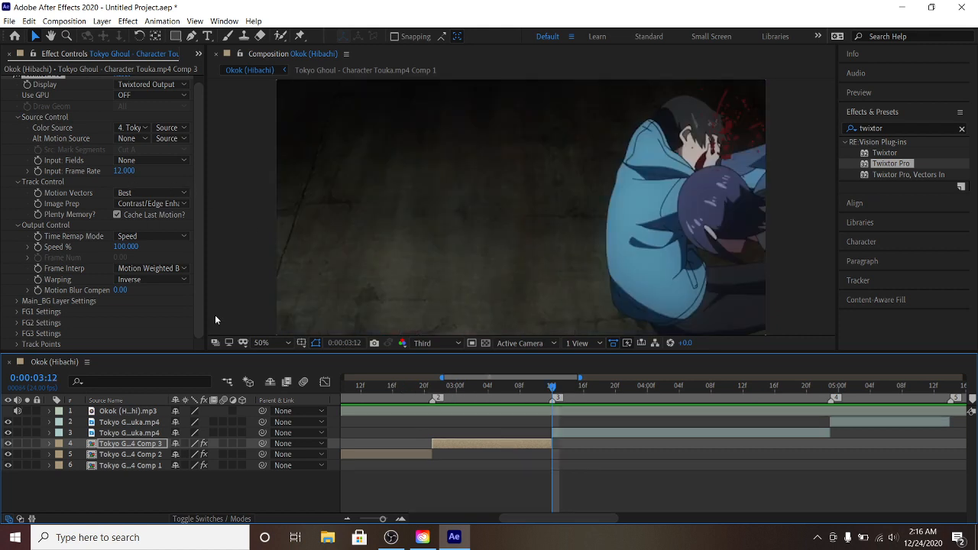
# Keyframe the third segment's Twixtor Speed % at 100 on marker 2 and 50 on marker 3
pyautogui.click(433, 387)
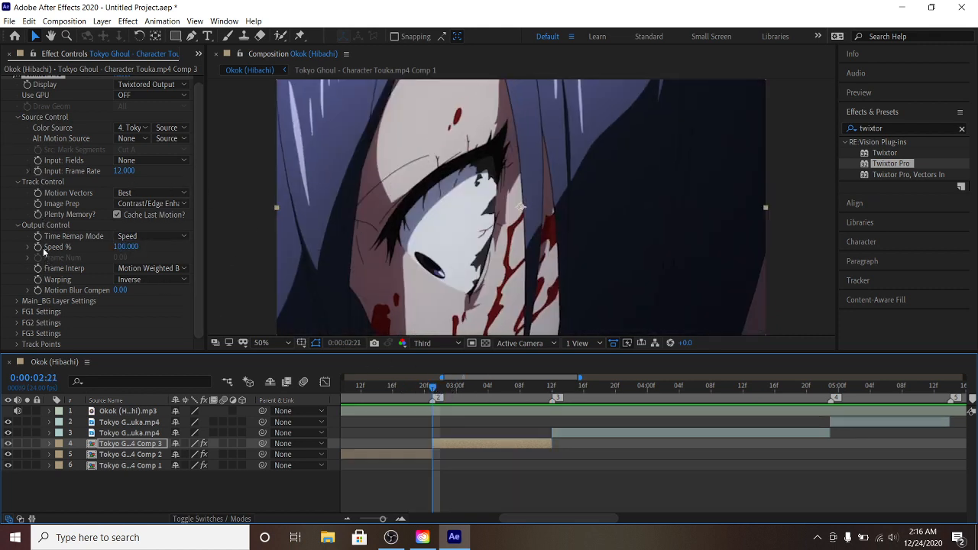
pyautogui.moveTo(473, 386); pyautogui.dragTo(552, 391)
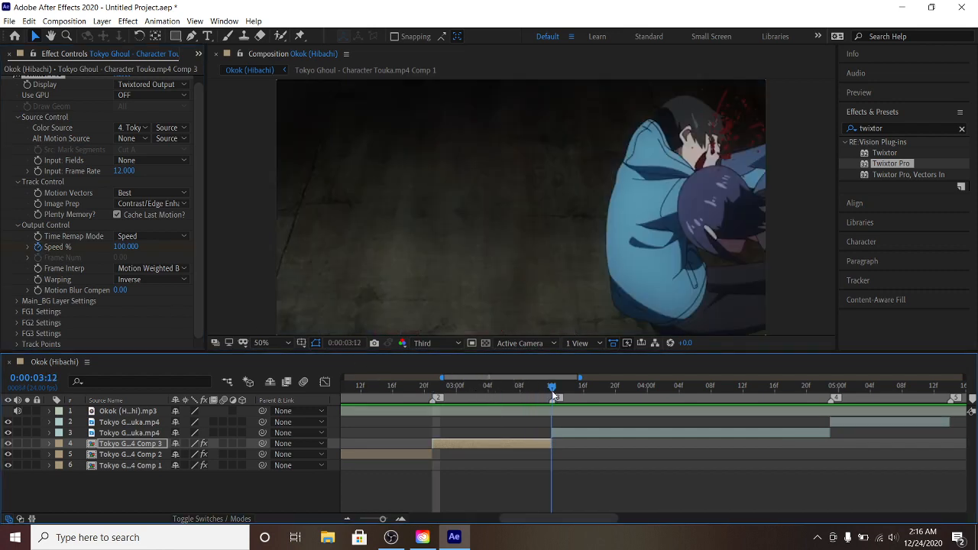
pyautogui.click(135, 246)
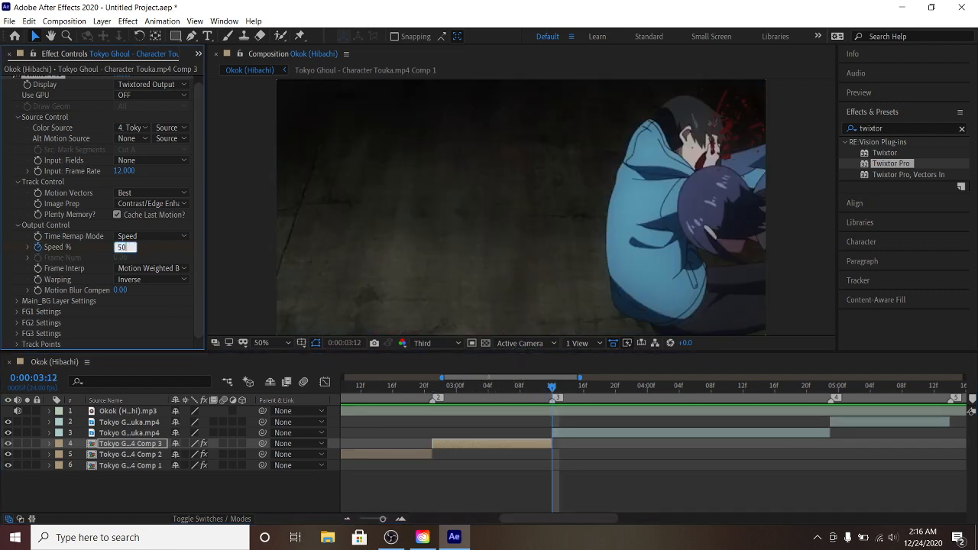
# Replay the third segment from before marker 2 to check the keyframed Twixtor speed
pyautogui.click(384, 383)
pyautogui.press('space')
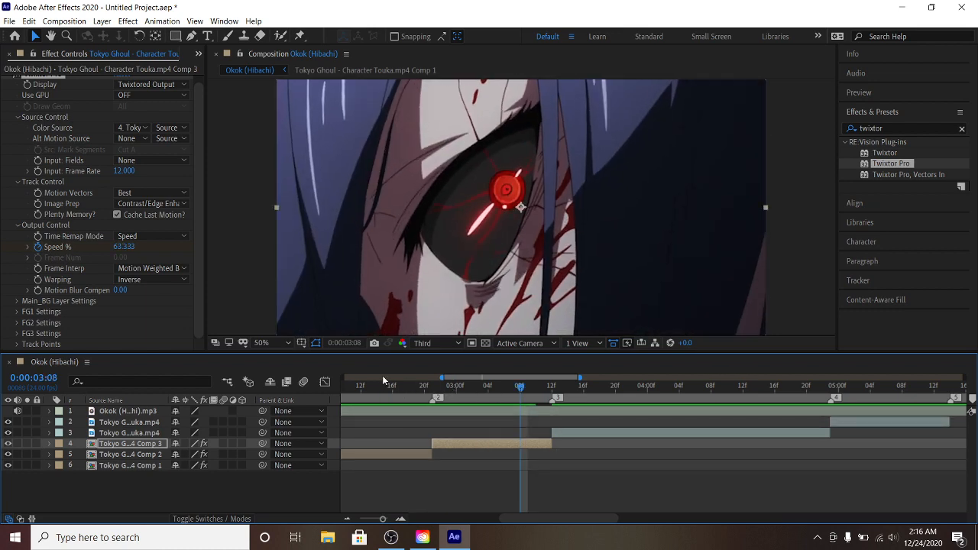
pyautogui.press('space')
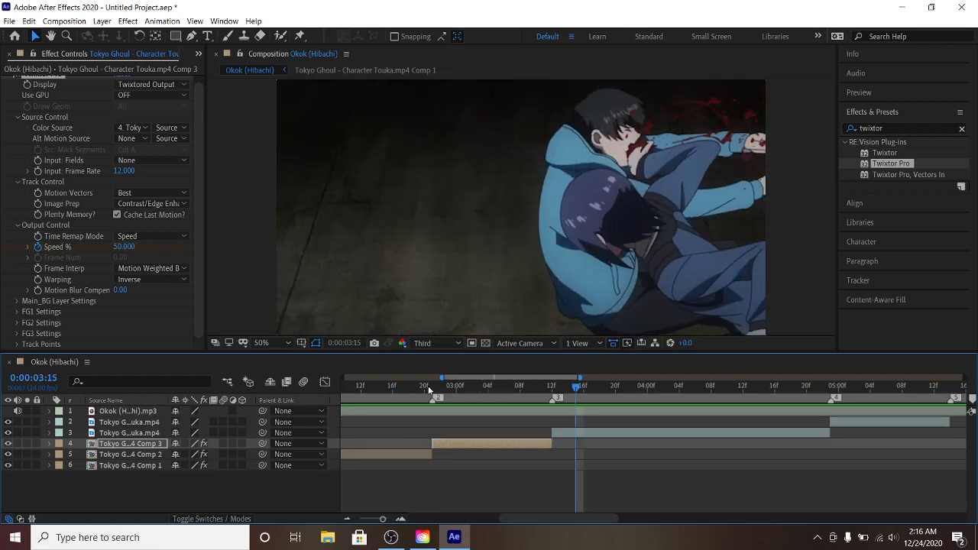
pyautogui.click(399, 388)
pyautogui.press('space')
pyautogui.press('space')
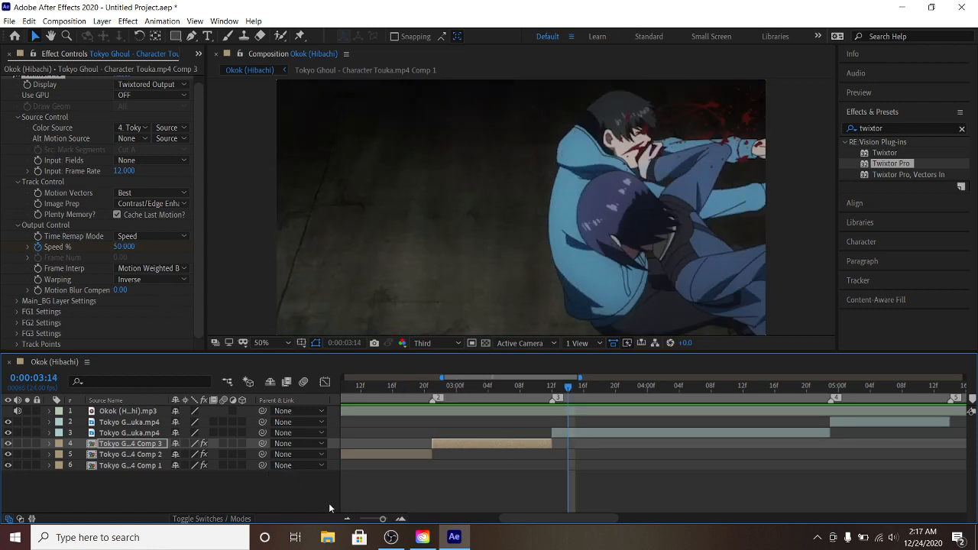
# Move the playhead to marker 3 and reveal the fourth segment's Time Remap keyframes
pyautogui.click(348, 519)
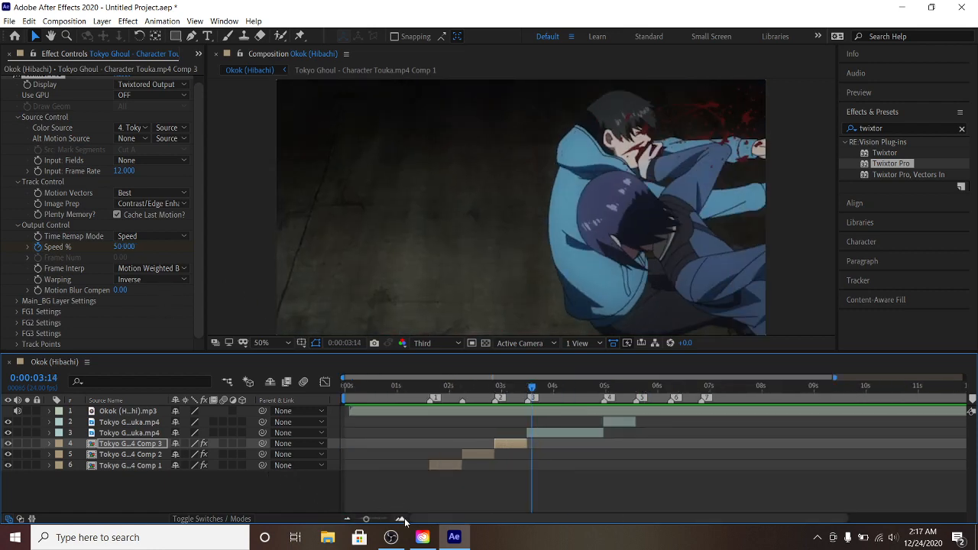
pyautogui.click(401, 518)
pyautogui.moveTo(532, 388); pyautogui.dragTo(514, 389)
pyautogui.click(544, 431)
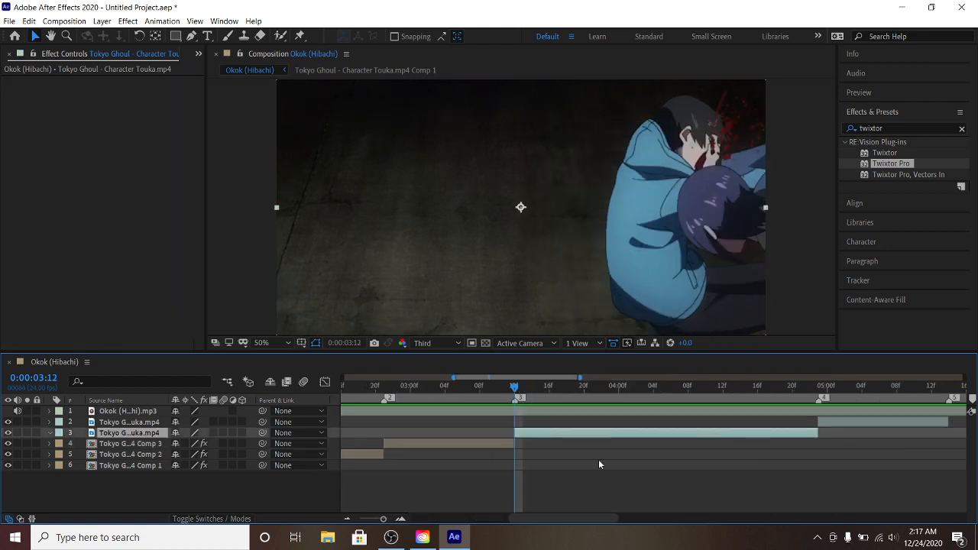
pyautogui.hotkey('ctrl', 'alt', 't')
pyautogui.rightClick(819, 444)
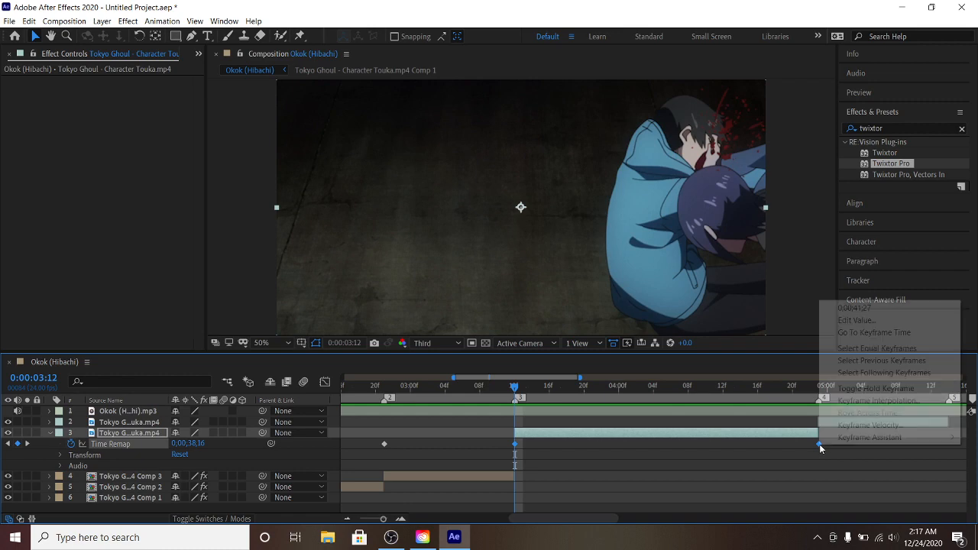
pyautogui.click(859, 425)
pyautogui.click(640, 324)
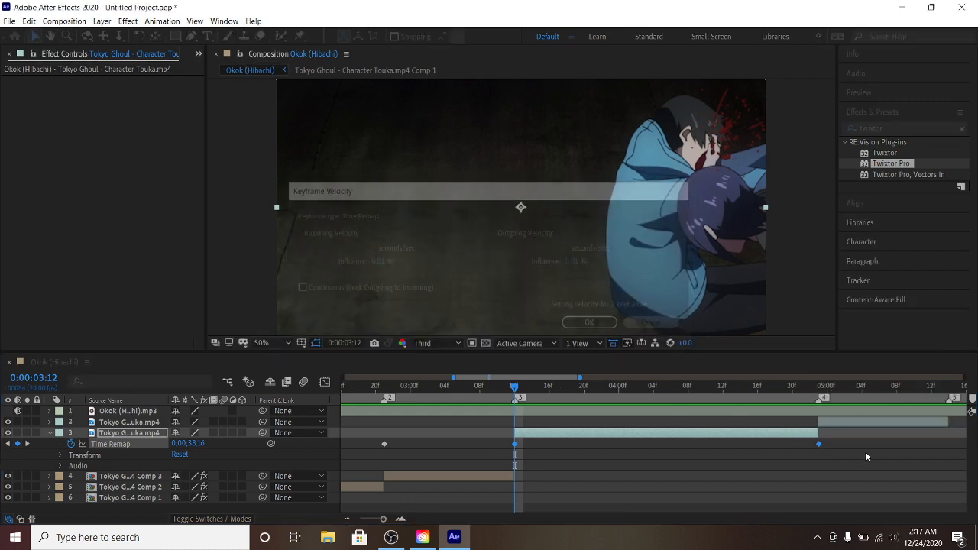
pyautogui.rightClick(816, 441)
pyautogui.moveTo(869, 430)
pyautogui.click(697, 371)
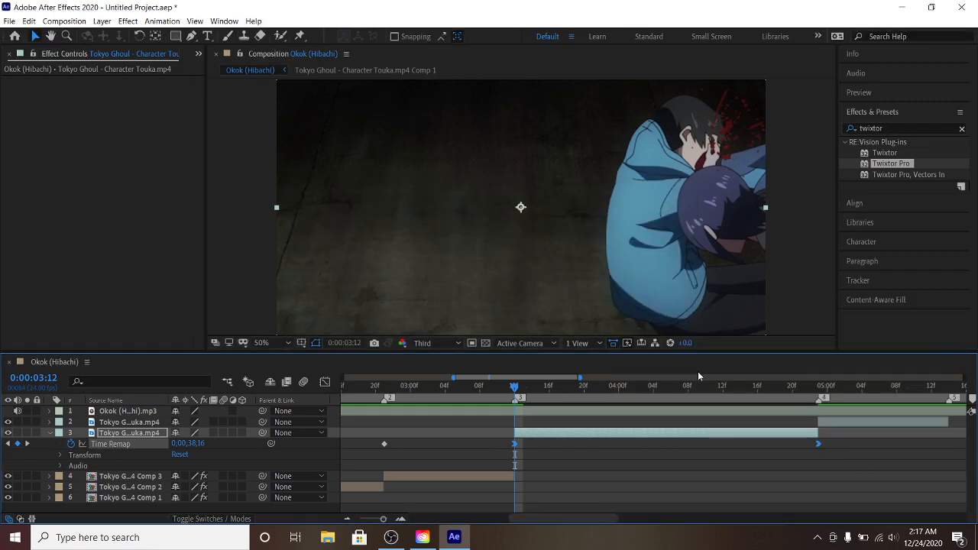
# Easy Ease the fourth segment's Time Remap keyframes at markers 3 and 4, and shape short, steep handles for a fast start and end
pyautogui.rightClick(820, 444)
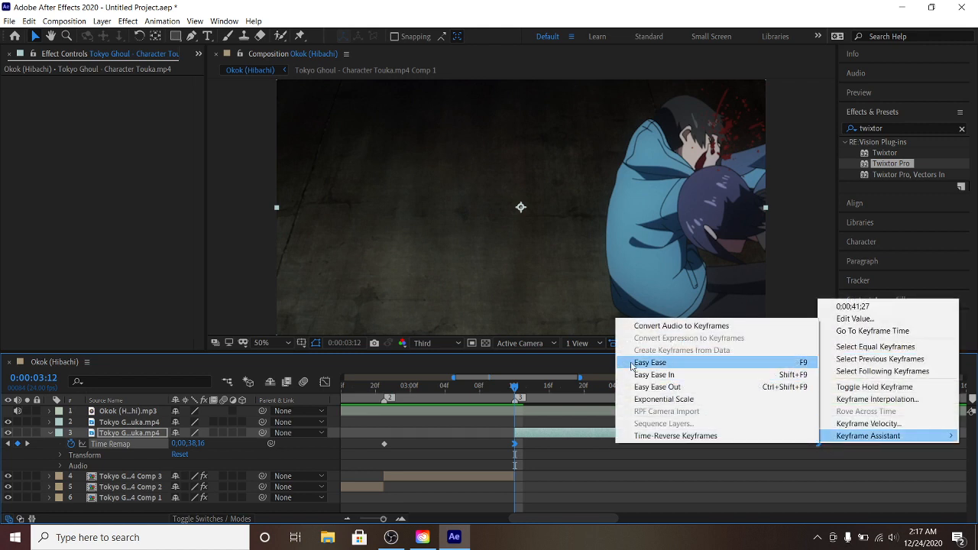
pyautogui.click(655, 359)
pyautogui.click(324, 381)
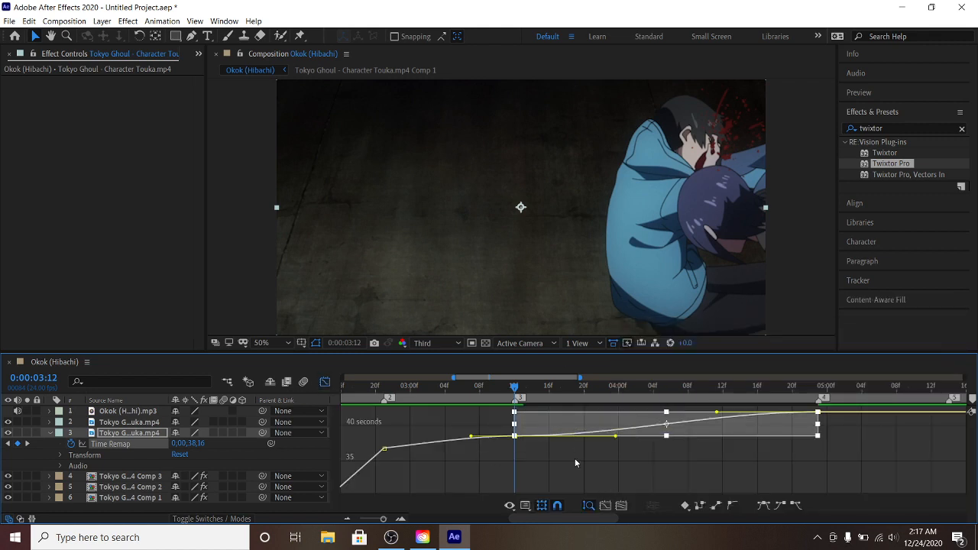
pyautogui.click(514, 436)
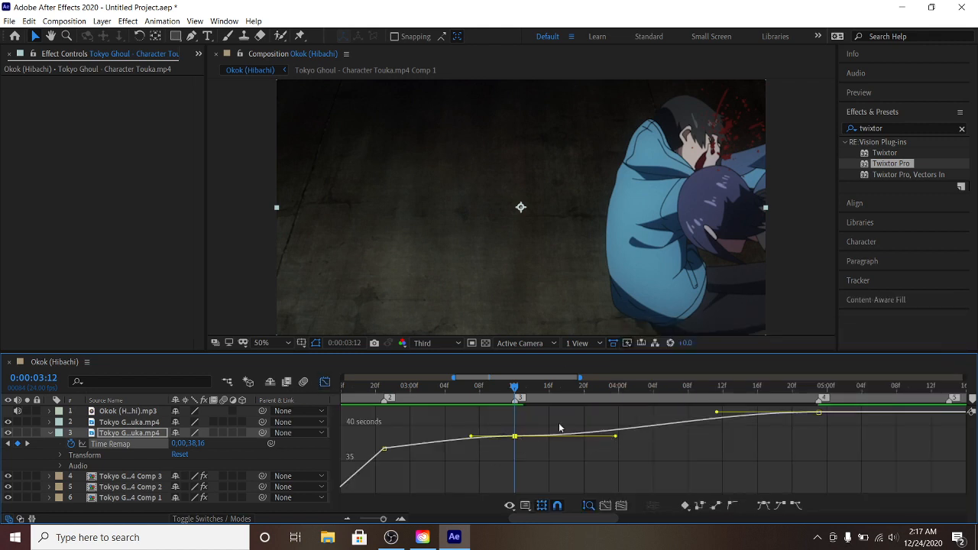
pyautogui.moveTo(616, 436); pyautogui.dragTo(497, 424)
pyautogui.moveTo(717, 413); pyautogui.dragTo(847, 422)
pyautogui.click(417, 388)
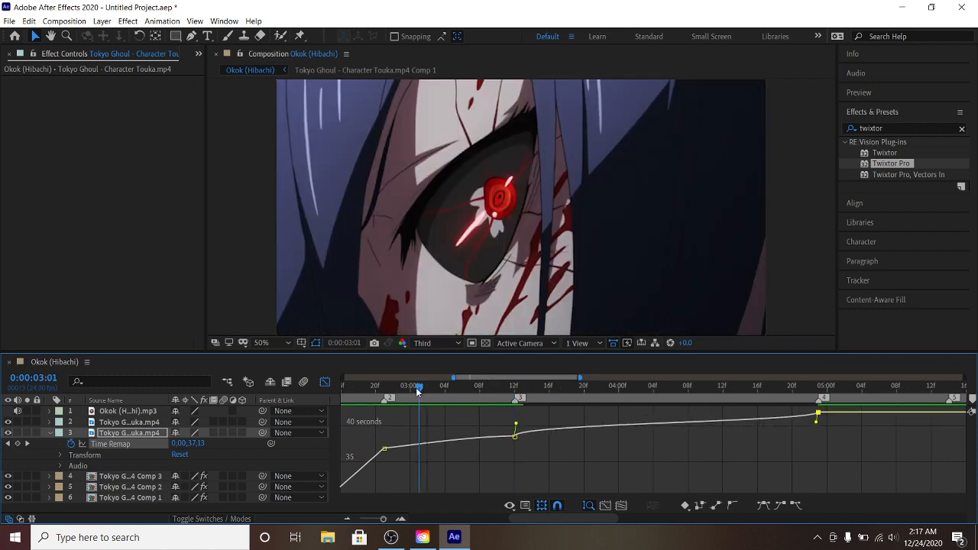
pyautogui.press('space')
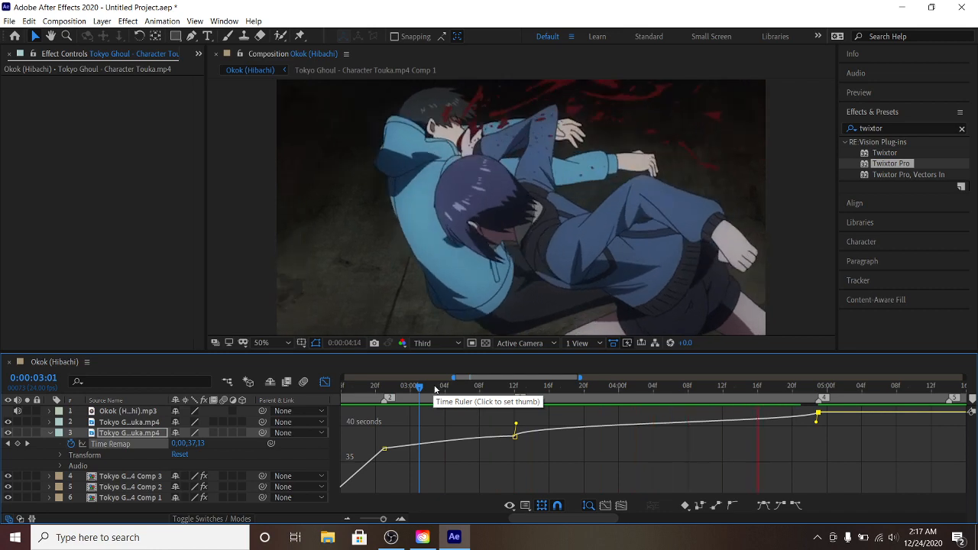
# Pre-compose the fourth segment as Comp 4, leaving all attributes in Okok (Hibachi), and apply Twixtor Pro to it at marker 3
pyautogui.click(324, 381)
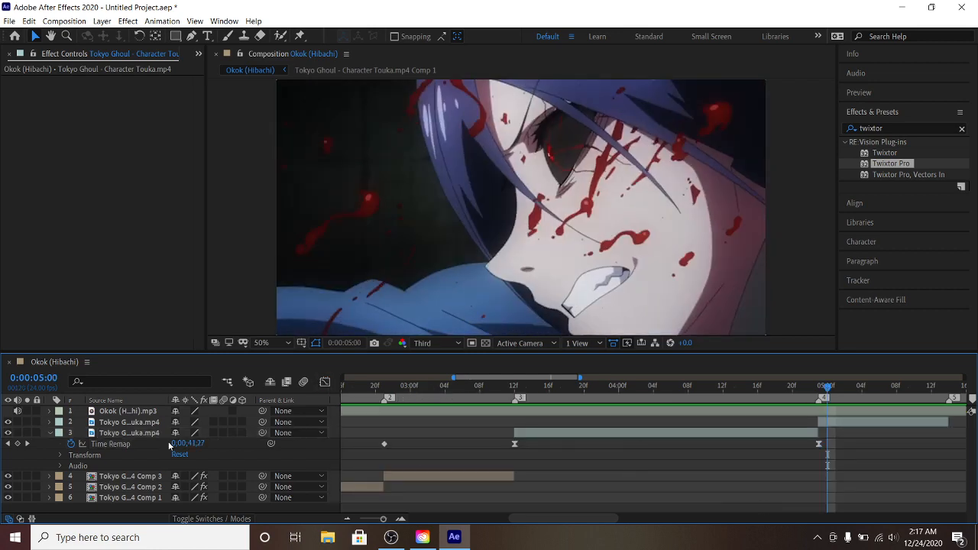
pyautogui.click(50, 433)
pyautogui.click(571, 434)
pyautogui.rightClick(570, 434)
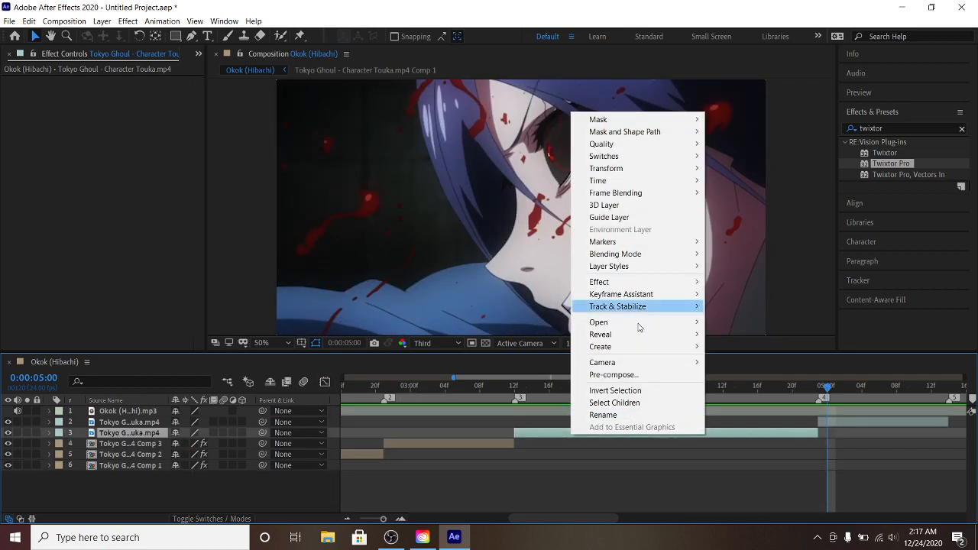
pyautogui.click(637, 376)
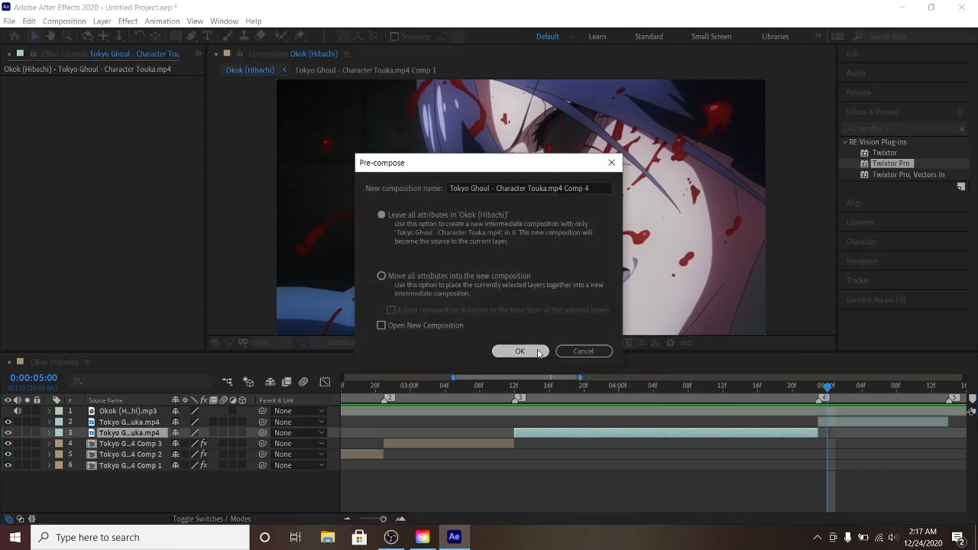
pyautogui.press('Return')
pyautogui.moveTo(904, 171); pyautogui.dragTo(579, 438)
pyautogui.click(516, 387)
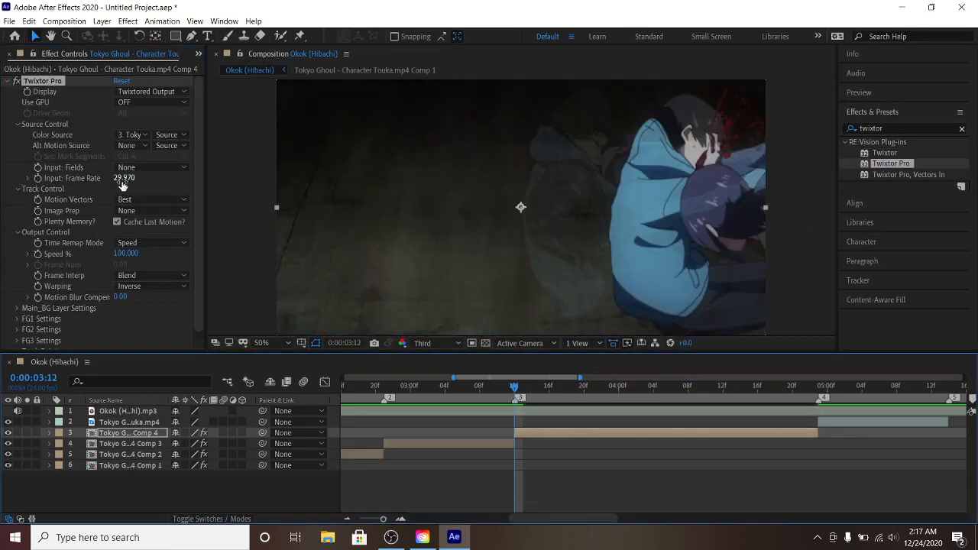
# Try Twixtor input frame rates of 12 and 6 on the fourth segment and preview it from before marker 3
pyautogui.click(118, 179)
pyautogui.press('Return')
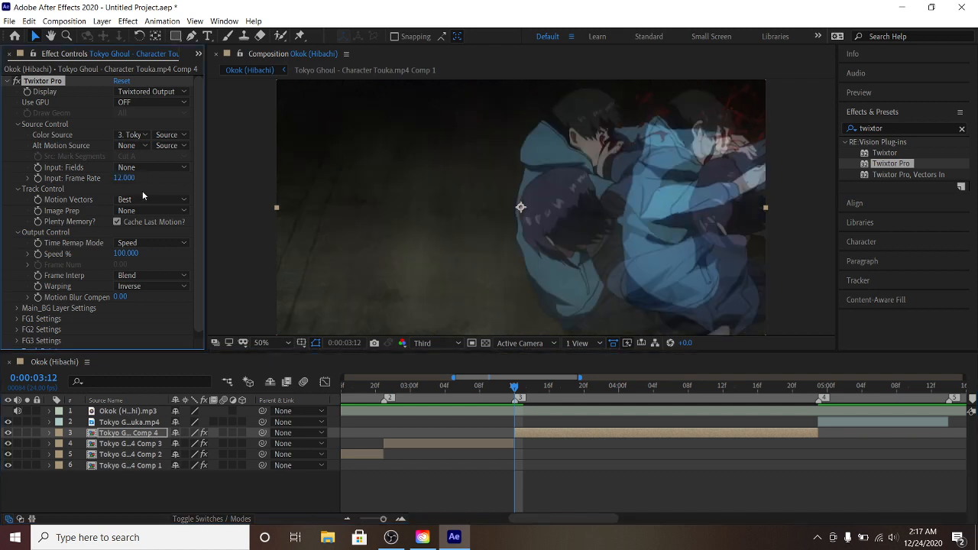
pyautogui.click(121, 177)
pyautogui.write('7')
pyautogui.press('Return')
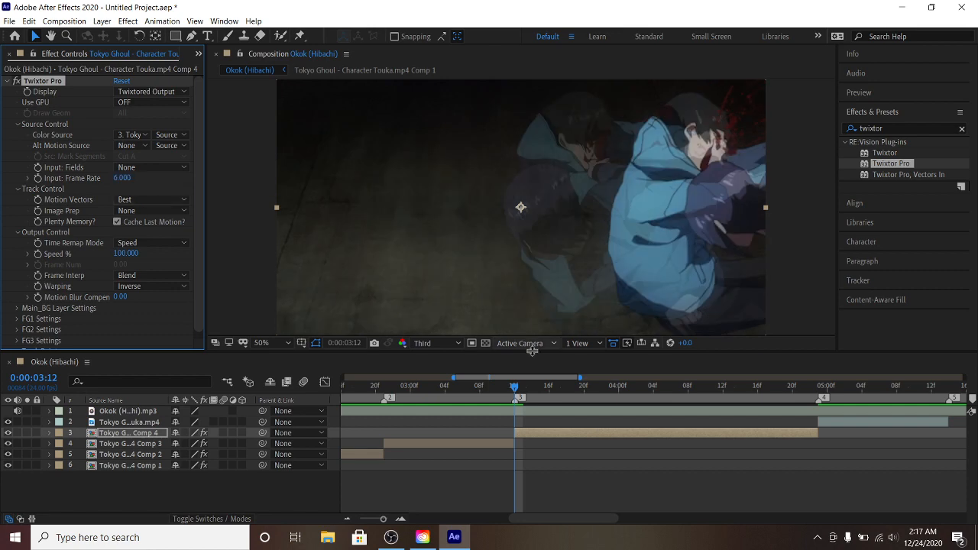
pyautogui.moveTo(514, 389); pyautogui.dragTo(482, 389)
pyautogui.press('space')
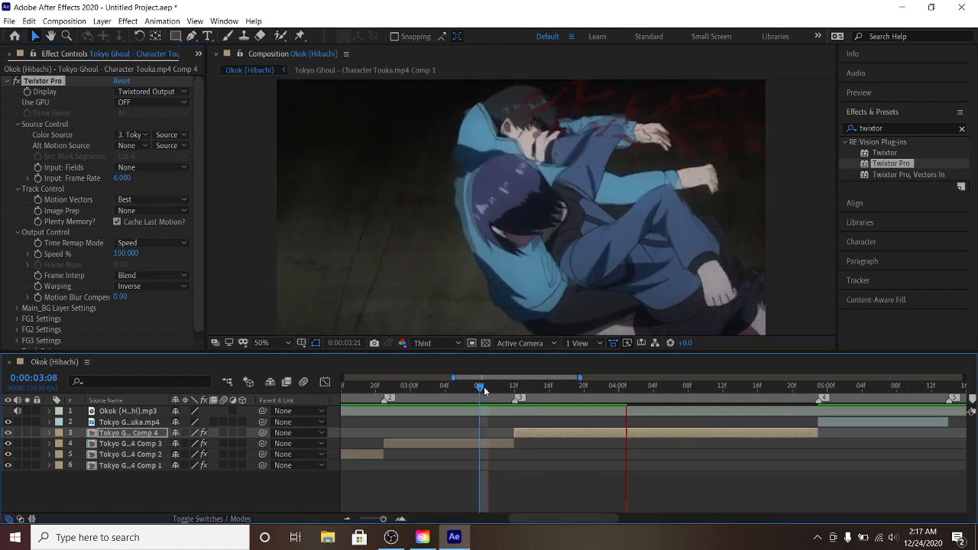
# Set the fourth segment's Twixtor input frame rate to 8 and replay the segment around marker 3
pyautogui.click(122, 177)
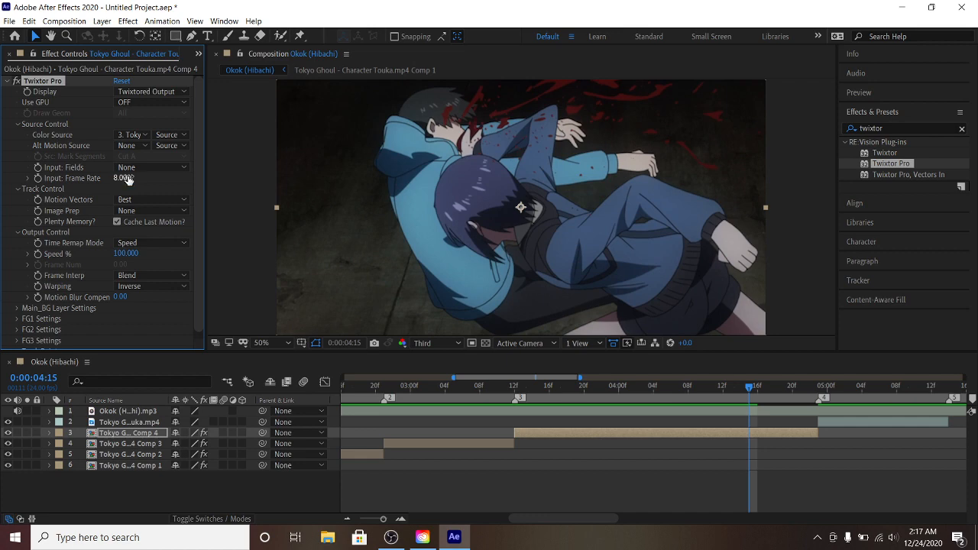
pyautogui.moveTo(514, 385); pyautogui.dragTo(463, 384)
pyautogui.press('space')
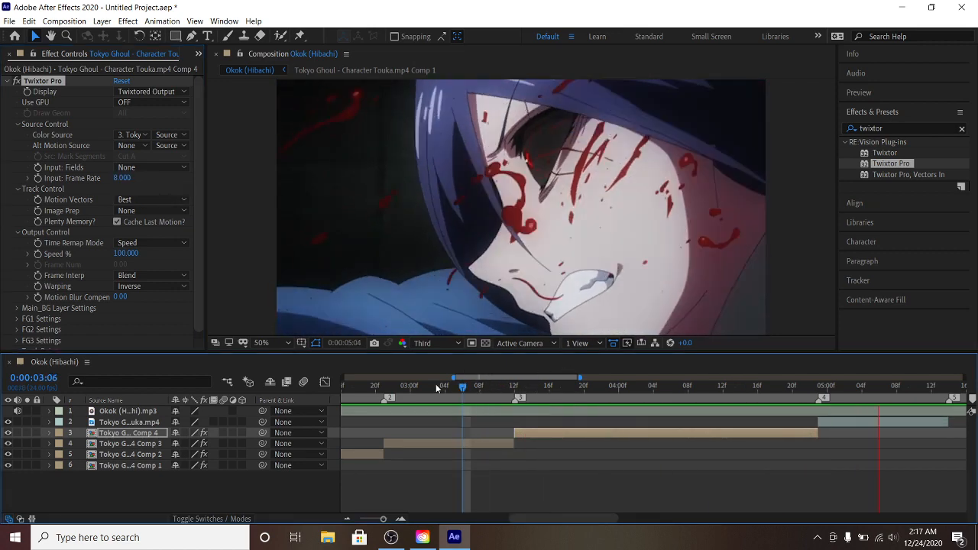
pyautogui.click(511, 384)
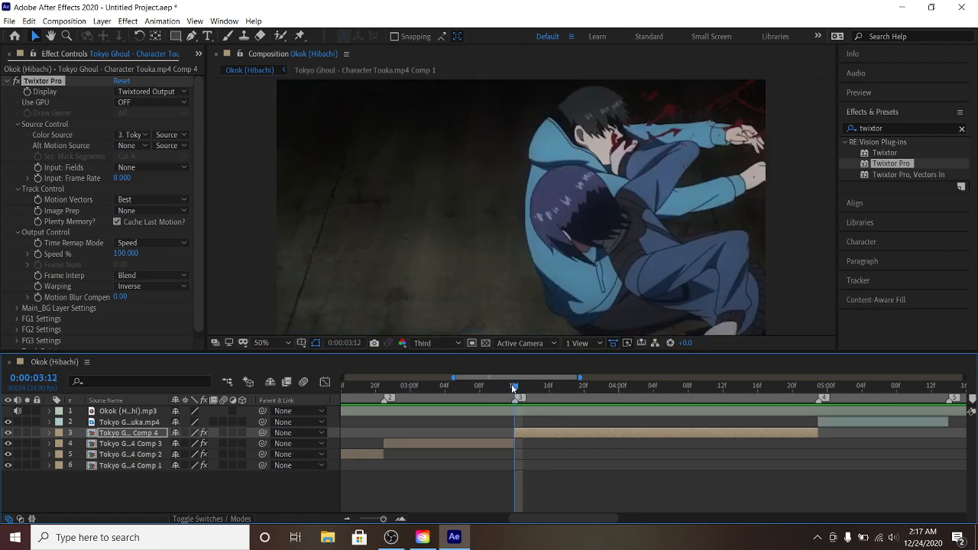
pyautogui.press('space')
pyautogui.press('space')
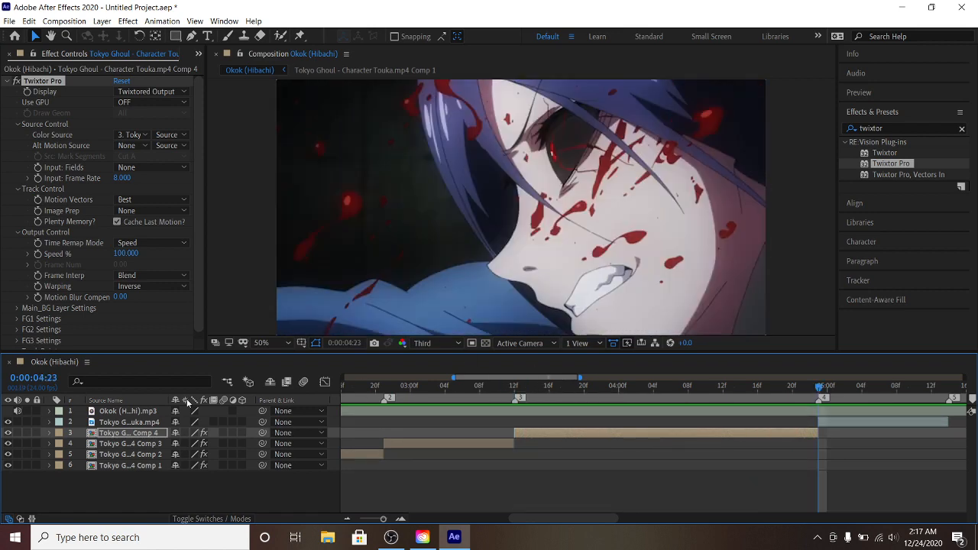
# Reveal the fifth segment's Time Remap keyframes and Easy Ease the two at markers 4 and 5
pyautogui.click(847, 424)
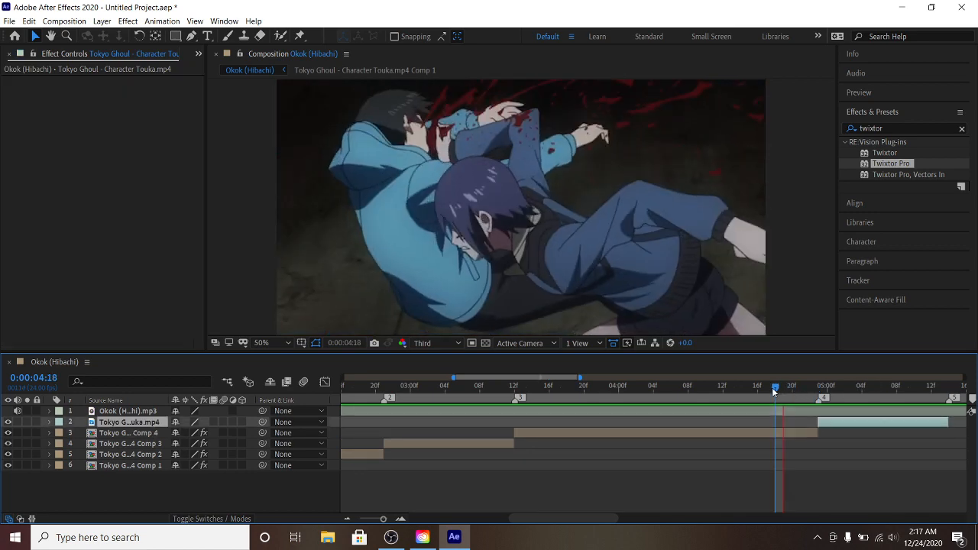
pyautogui.click(821, 390)
pyautogui.press('pageup')
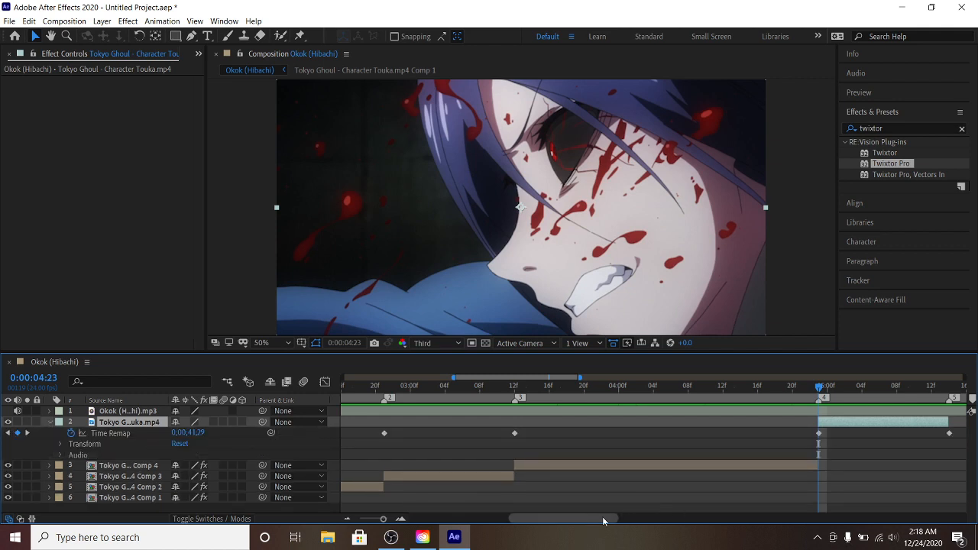
pyautogui.moveTo(603, 521)
pyautogui.mouseDown()
pyautogui.moveTo(699, 521)
pyautogui.moveTo(604, 518)
pyautogui.mouseUp()
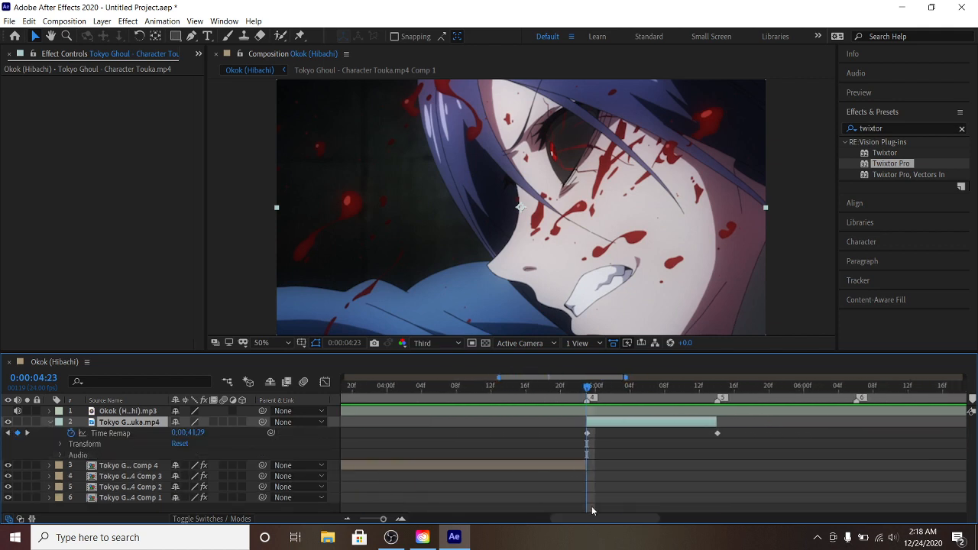
pyautogui.moveTo(561, 433); pyautogui.dragTo(718, 434)
pyautogui.rightClick(718, 434)
pyautogui.moveTo(764, 426)
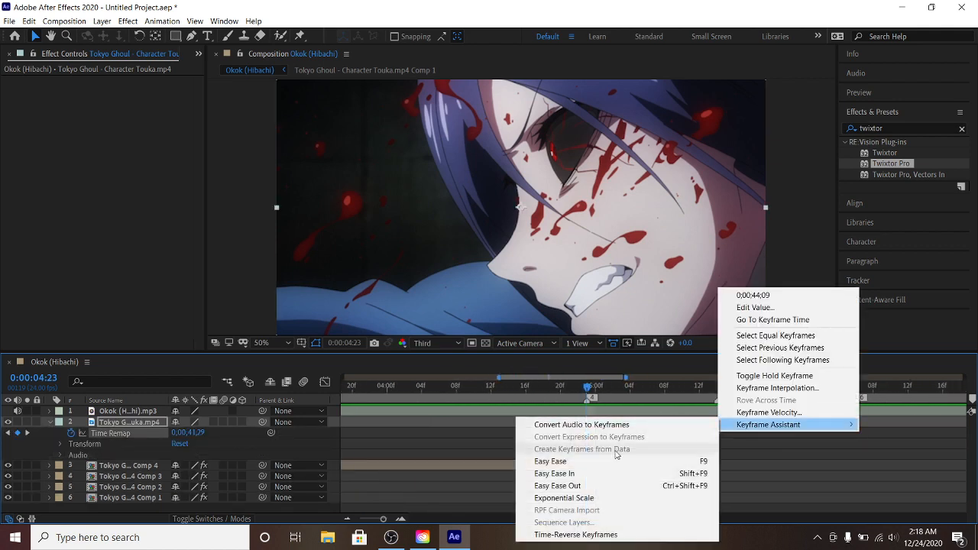
pyautogui.click(550, 460)
# Shape short, steep handles on the fifth segment's Time Remap curve for a fast start and end, and preview it
pyautogui.click(324, 382)
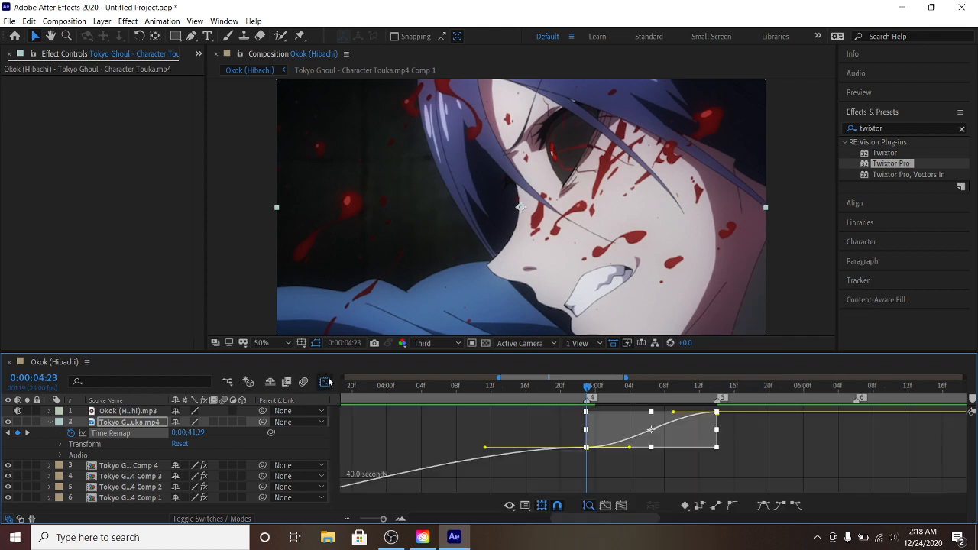
pyautogui.click(585, 447)
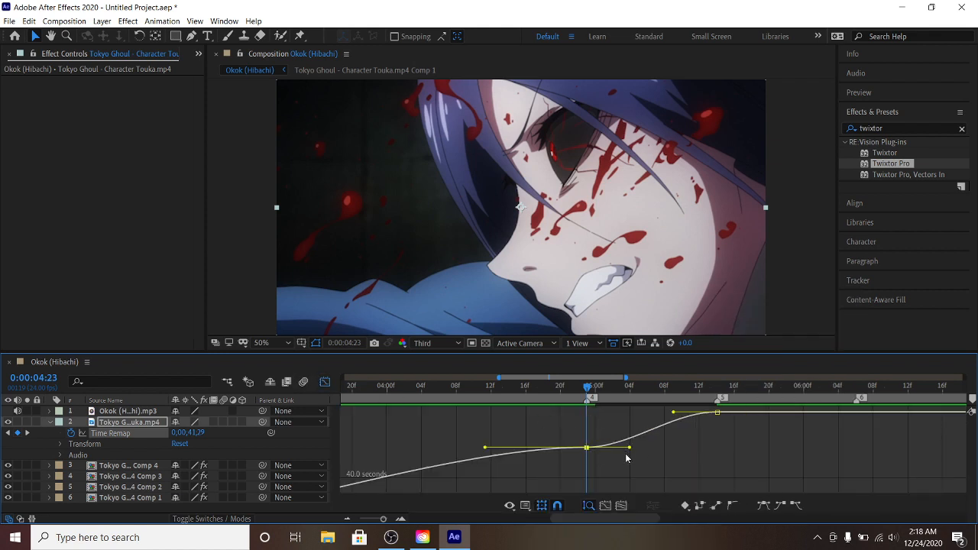
pyautogui.moveTo(628, 450); pyautogui.dragTo(555, 432)
pyautogui.moveTo(673, 413); pyautogui.dragTo(776, 429)
pyautogui.moveTo(587, 390); pyautogui.dragTo(544, 388)
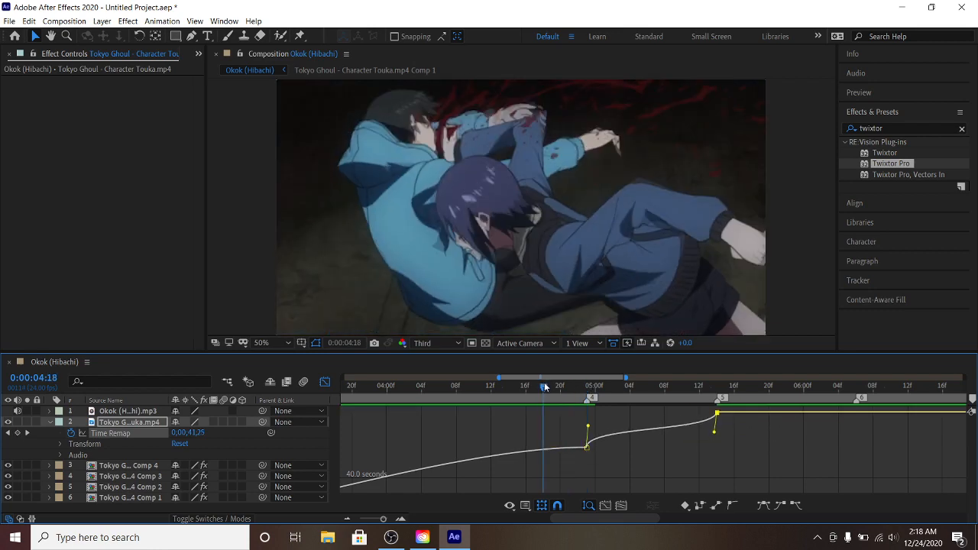
pyautogui.press('space')
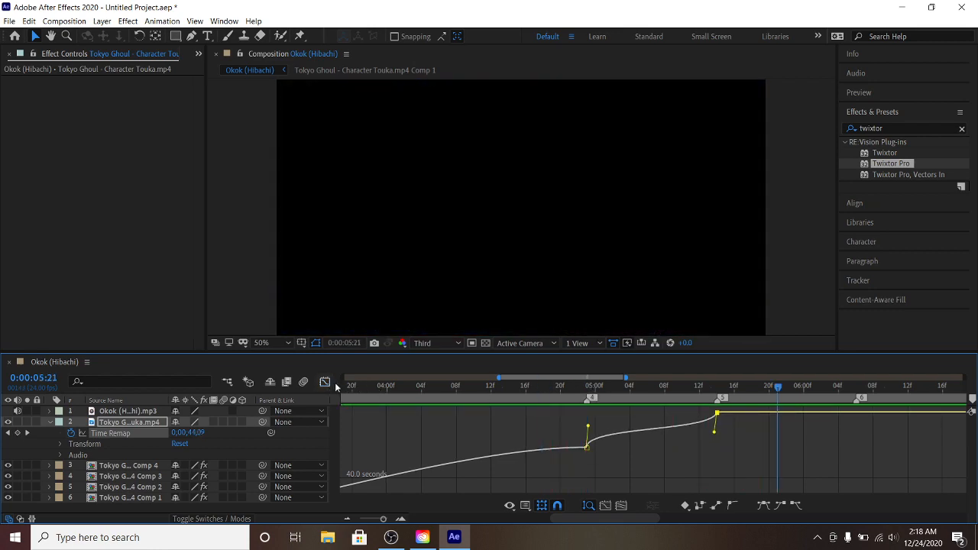
# Pre-compose the fifth segment as Comp 5, leaving all attributes in Okok (Hibachi), and apply Twixtor Pro to it at marker 4
pyautogui.click(326, 382)
pyautogui.click(874, 493)
pyautogui.click(59, 423)
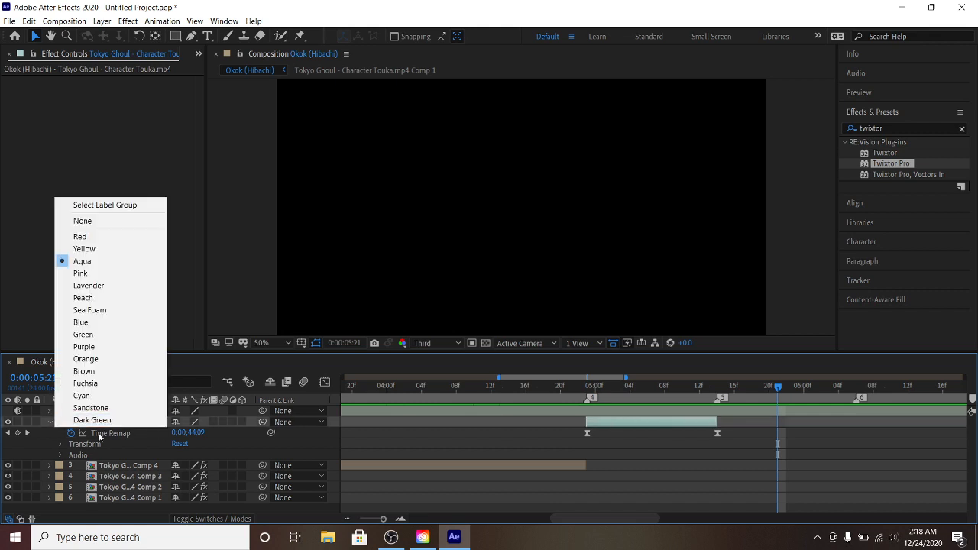
pyautogui.click(49, 424)
pyautogui.rightClick(610, 422)
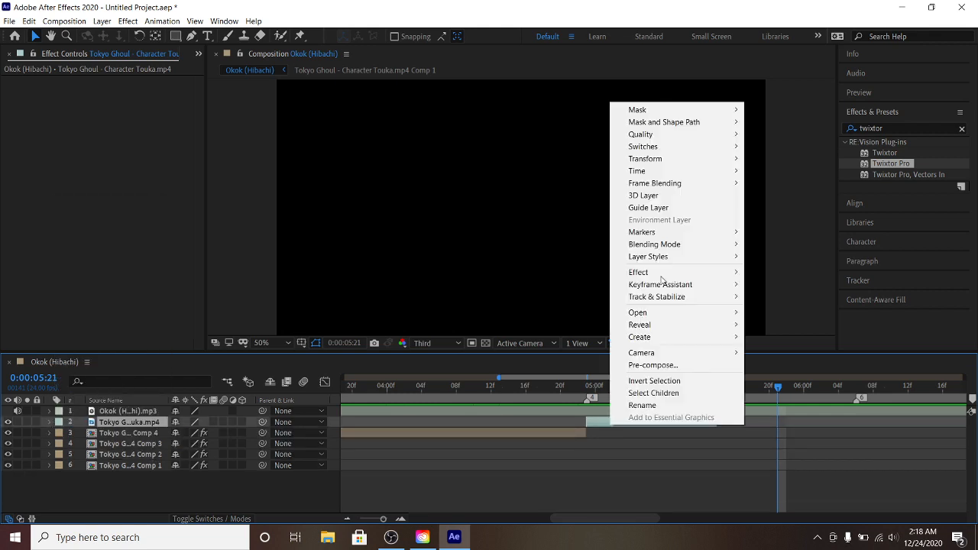
pyautogui.click(671, 363)
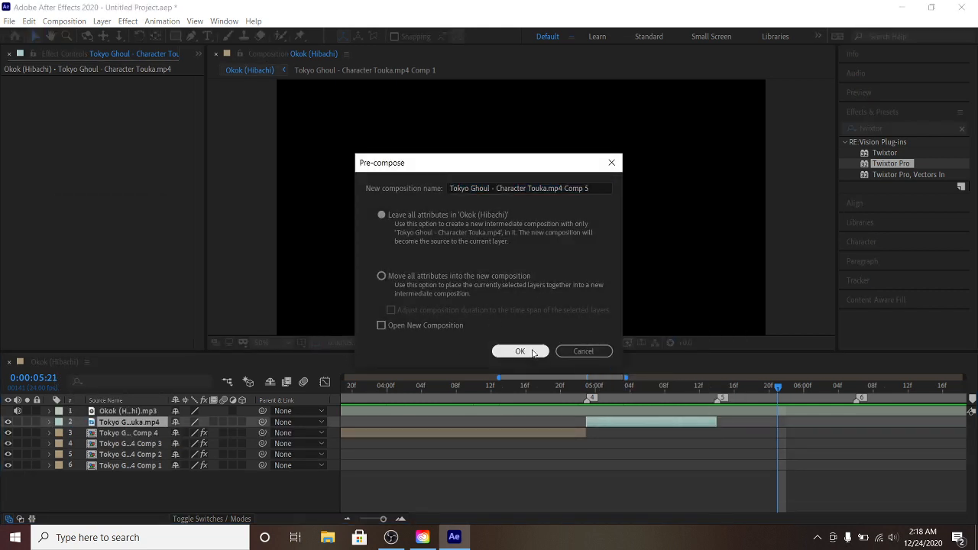
pyautogui.click(521, 349)
pyautogui.moveTo(890, 164); pyautogui.dragTo(611, 425)
pyautogui.click(589, 390)
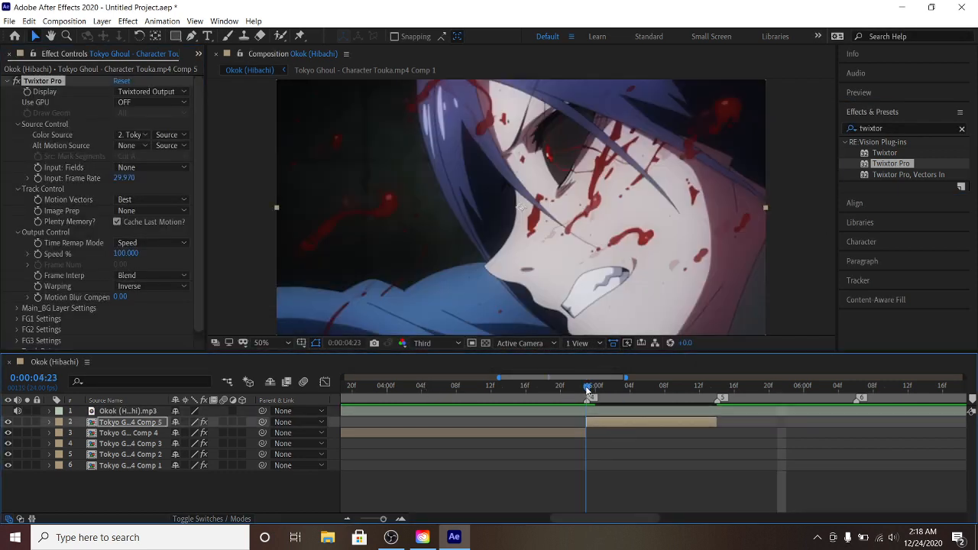
# Set the fifth segment's Twixtor input frame rate to 6, Image Prep to Contrast/Edge Enhance and Frame Interp to Motion Weighted Blend, and preview it
pyautogui.click(124, 177)
pyautogui.write('6')
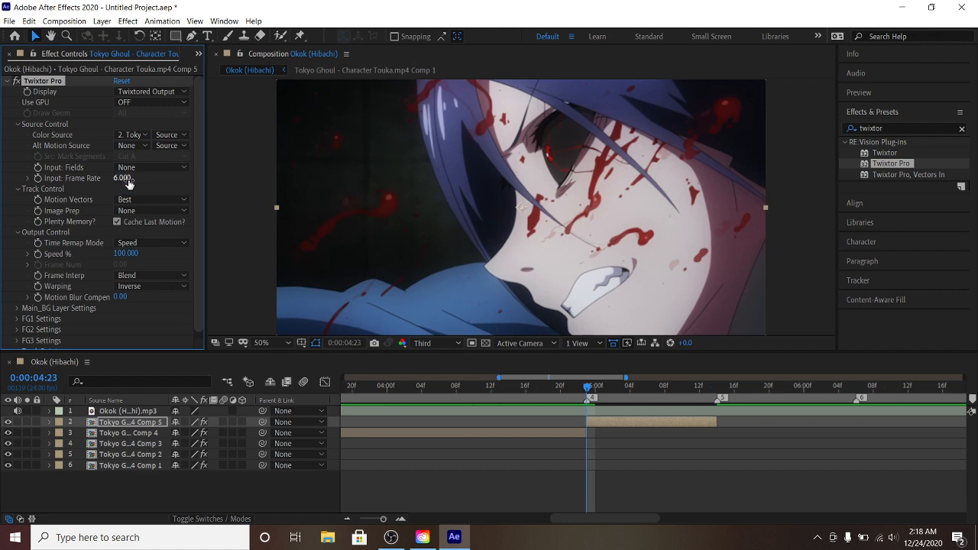
pyautogui.press('Return')
pyautogui.click(151, 211)
pyautogui.click(162, 236)
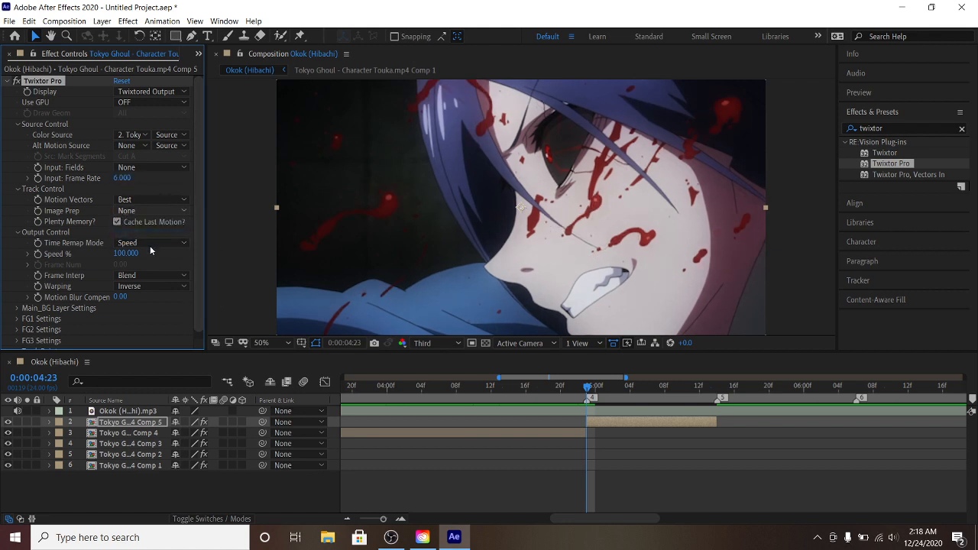
pyautogui.click(152, 279)
pyautogui.click(160, 312)
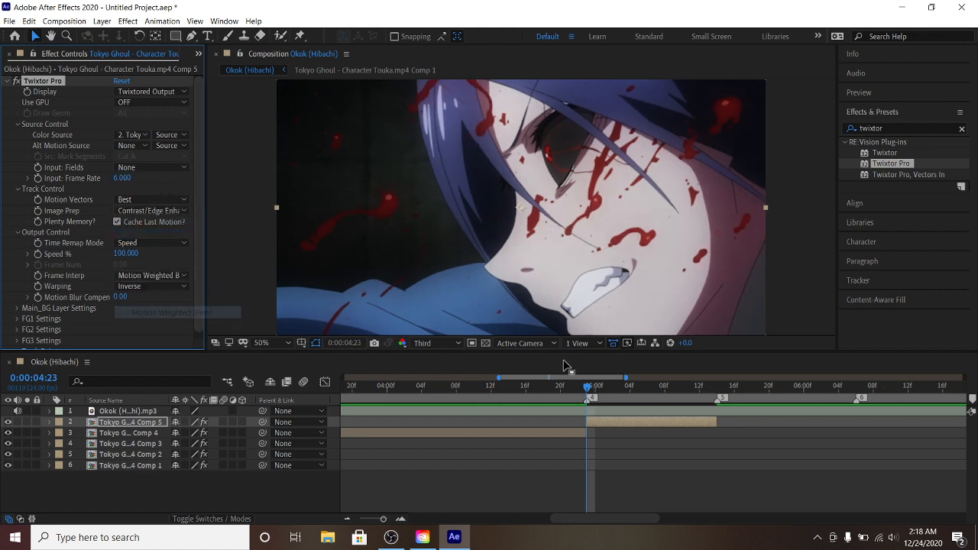
pyautogui.moveTo(571, 391); pyautogui.dragTo(491, 390)
pyautogui.press('space')
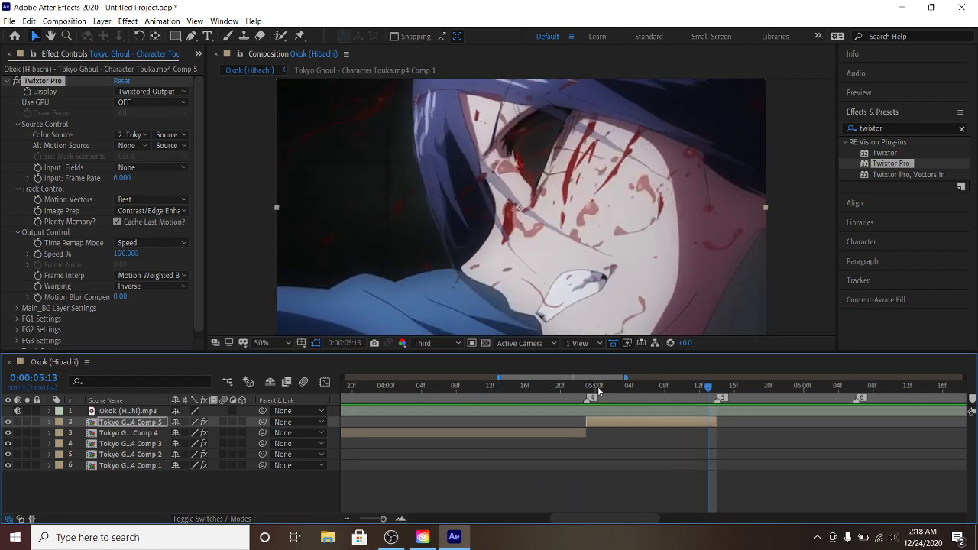
pyautogui.click(501, 385)
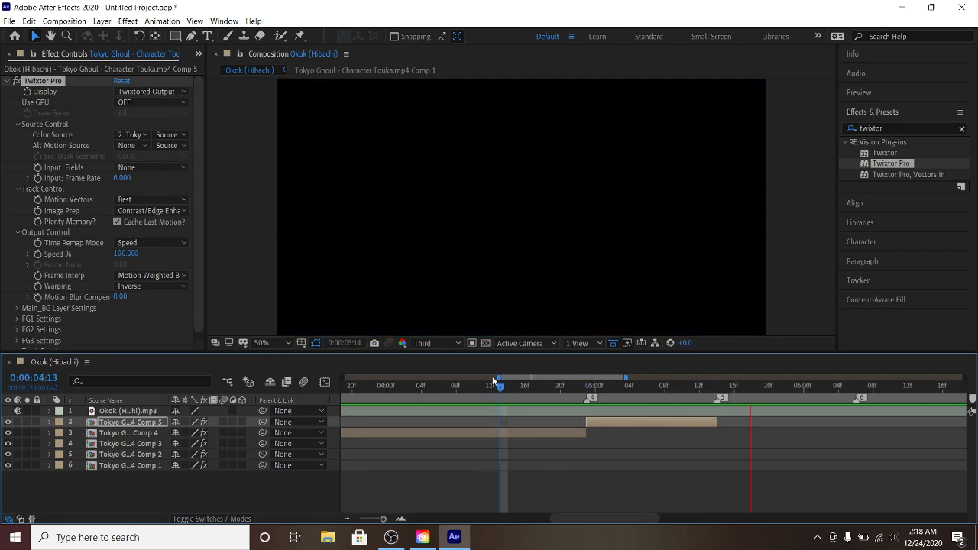
# Try a Twixtor input frame rate of 12 on the fifth segment and preview it from before marker 4
pyautogui.click(122, 178)
pyautogui.write('12')
pyautogui.press('Return')
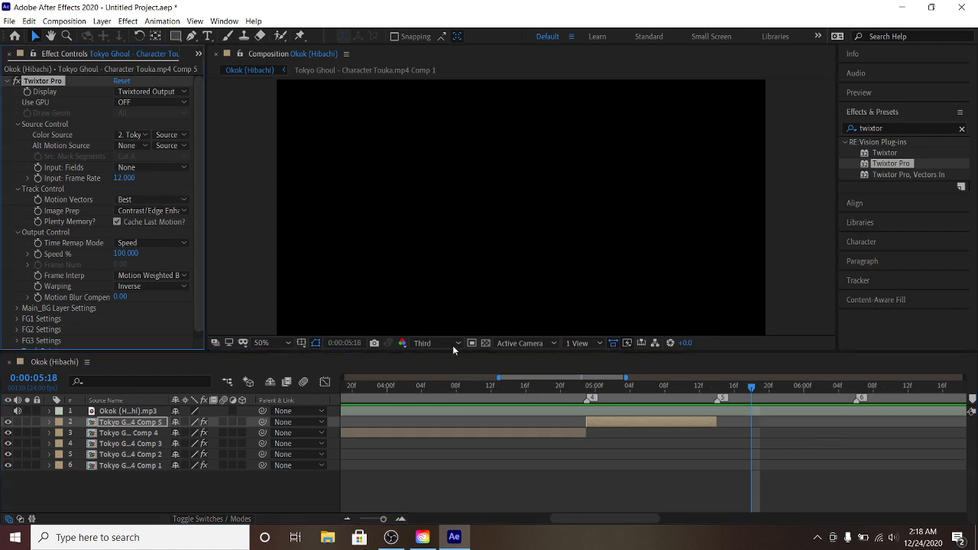
pyautogui.click(535, 386)
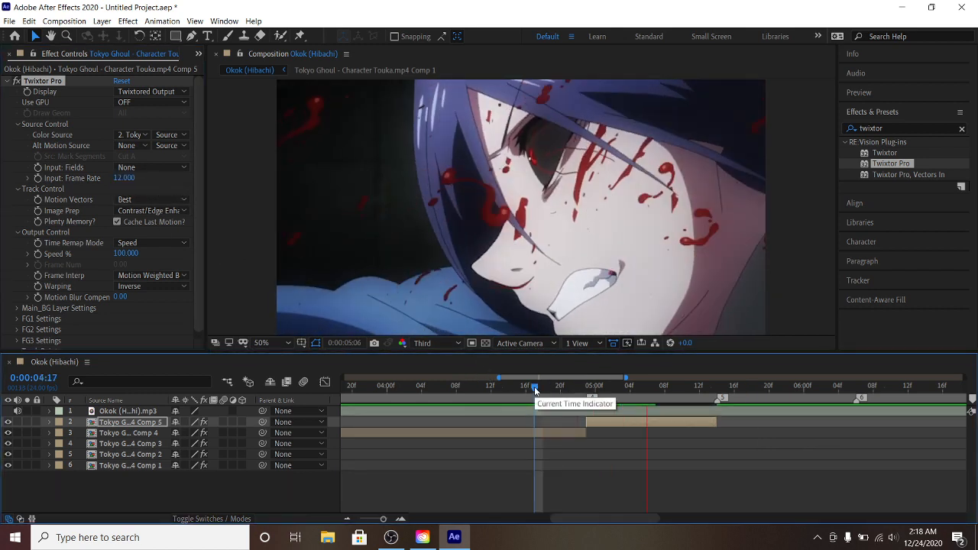
# Set the fifth segment's Twixtor input frame rate to 7 and replay the segment from before marker 4
pyautogui.click(122, 178)
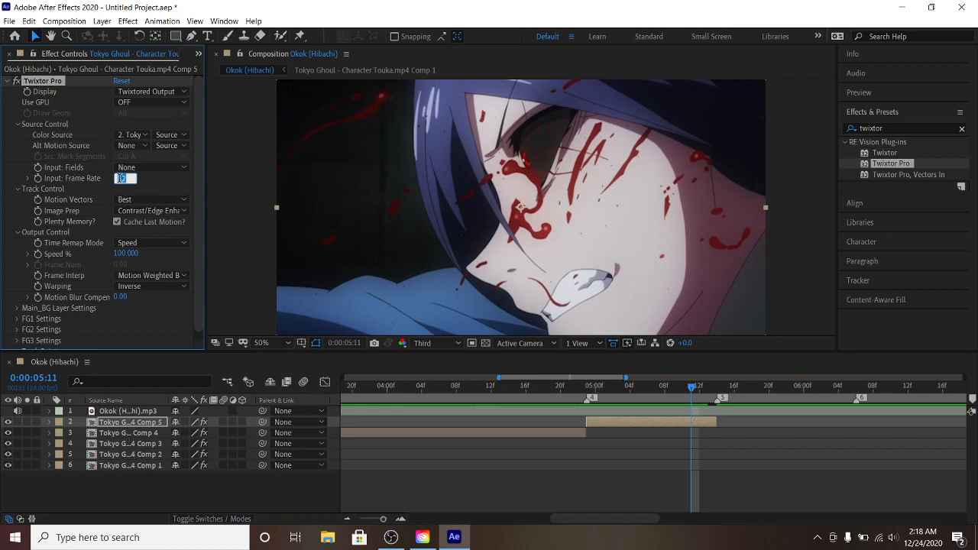
pyautogui.write('7')
pyautogui.press('Return')
pyautogui.moveTo(550, 386); pyautogui.dragTo(525, 389)
pyautogui.press('space')
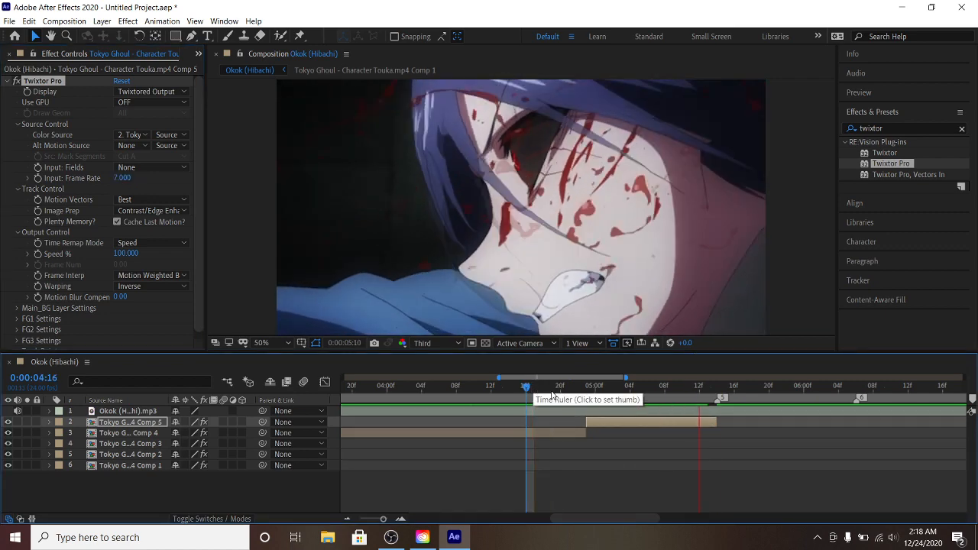
pyautogui.press('space')
pyautogui.click(503, 382)
pyautogui.press('space')
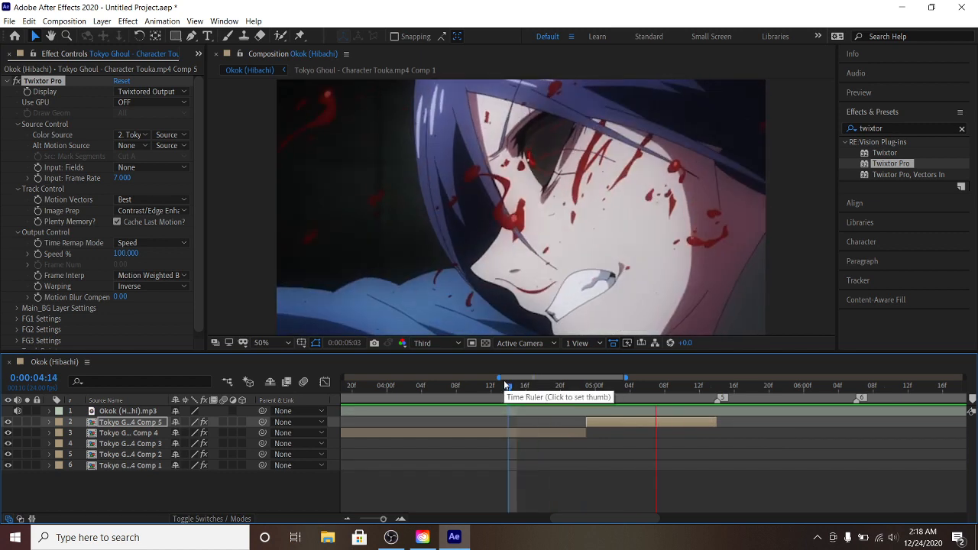
# Play back the sequence of clips with the music and check the section leading into the first clip
pyautogui.click(347, 519)
pyautogui.click(347, 519)
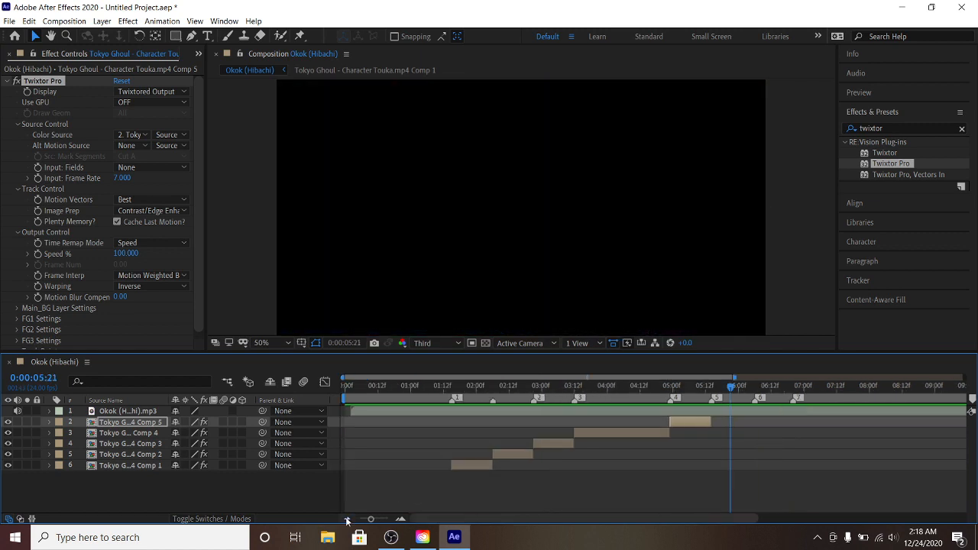
pyautogui.moveTo(507, 382); pyautogui.dragTo(384, 382)
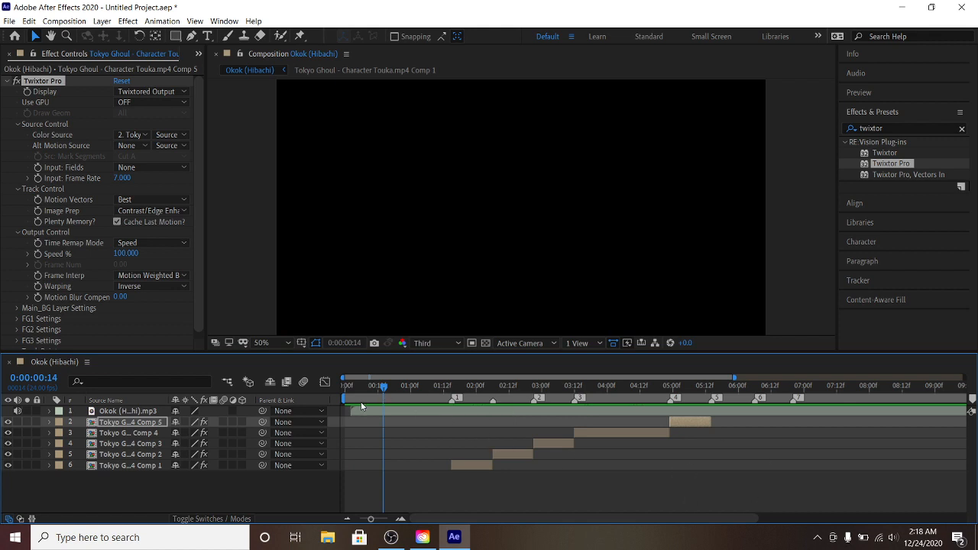
pyautogui.moveTo(393, 387); pyautogui.dragTo(429, 388)
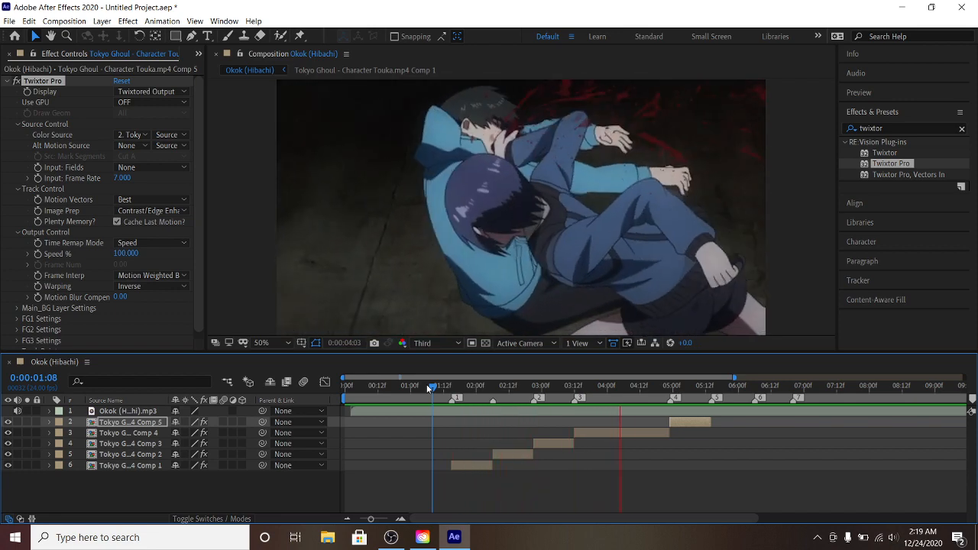
pyautogui.moveTo(430, 389); pyautogui.dragTo(446, 388)
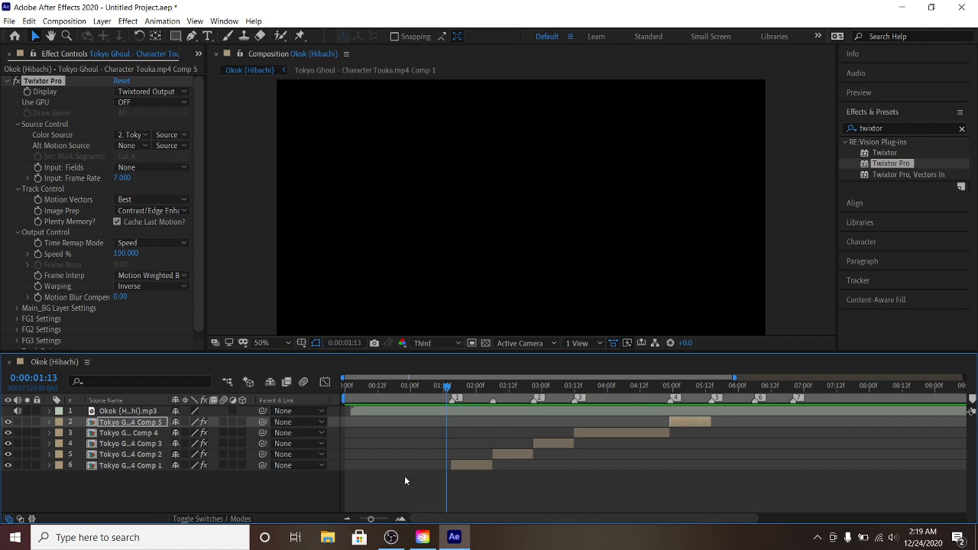
pyautogui.moveTo(446, 388); pyautogui.dragTo(454, 387)
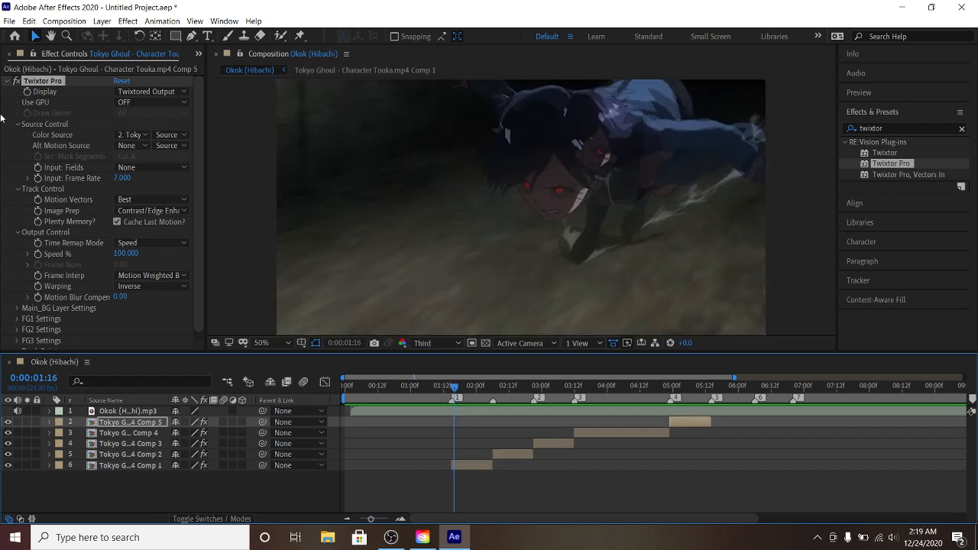
# Copy the Motion Tile effect from the Comp 2 clip and paste it onto the Comp 1 clip
pyautogui.scroll(-1, 54, 213)
pyautogui.scroll(1, 55, 217)
pyautogui.click(510, 454)
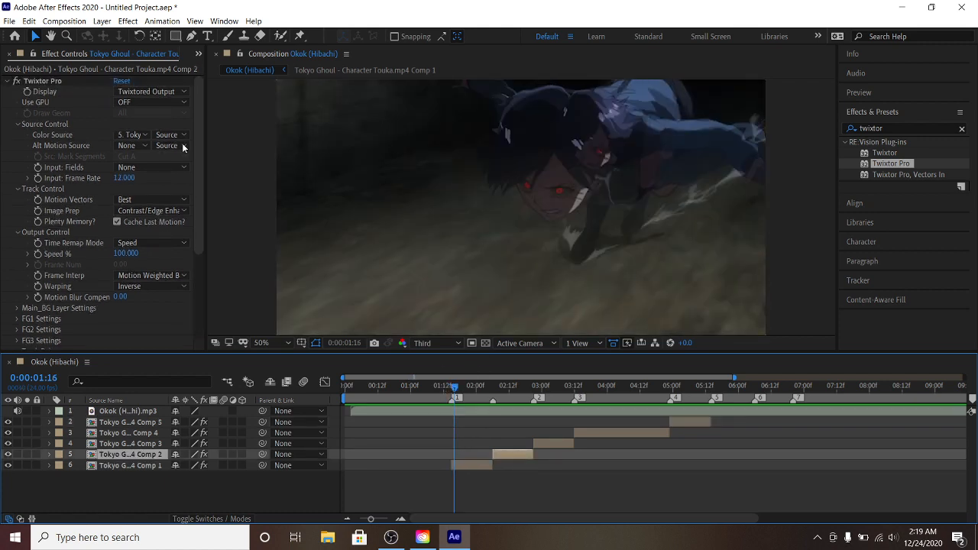
pyautogui.scroll(-3, 79, 227)
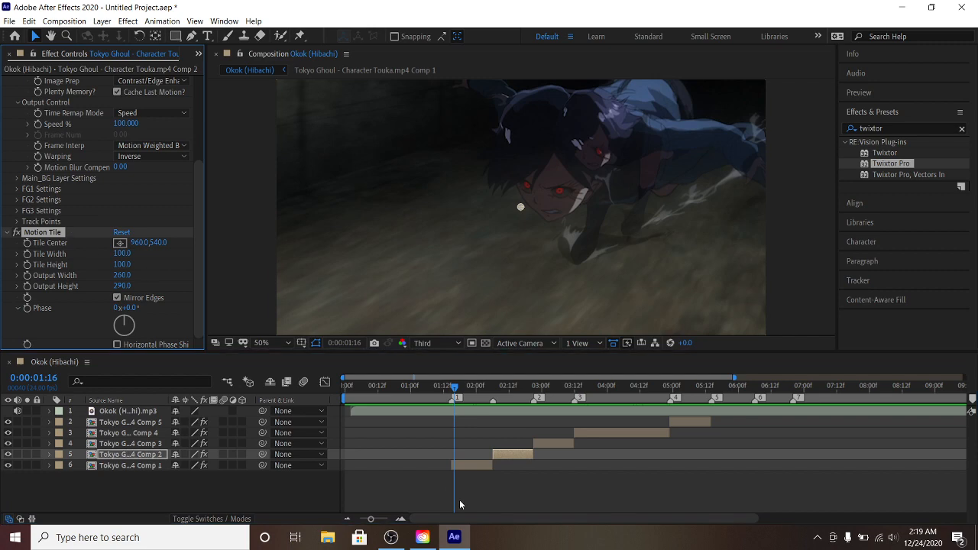
pyautogui.click(473, 465)
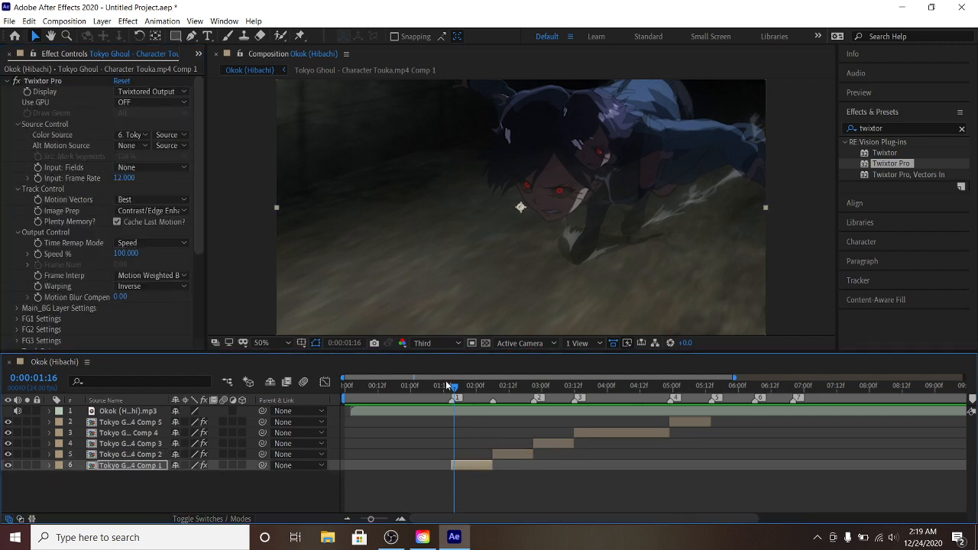
# Paste the Motion Tile effect onto the Comp 3 clip and check its effect settings
pyautogui.moveTo(453, 387); pyautogui.dragTo(506, 390)
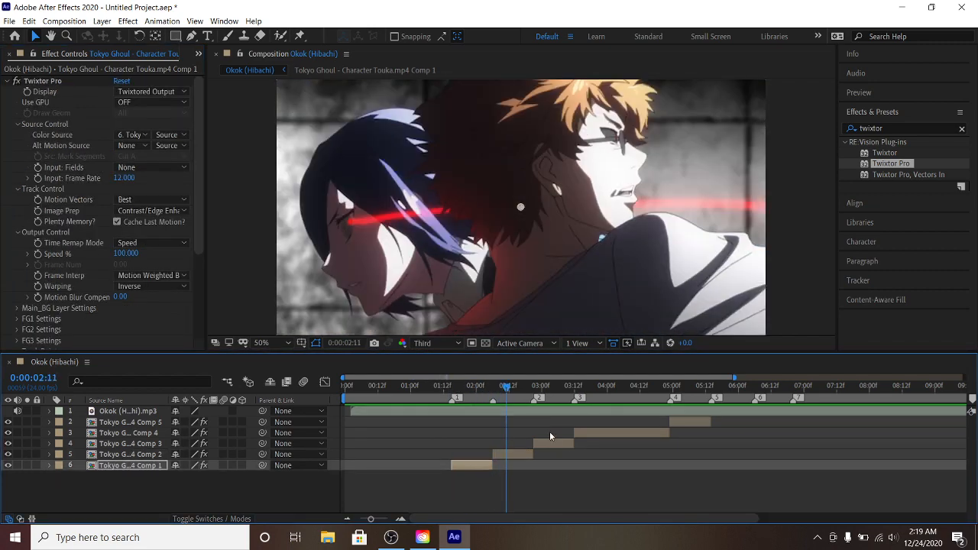
pyautogui.click(550, 442)
pyautogui.click(555, 395)
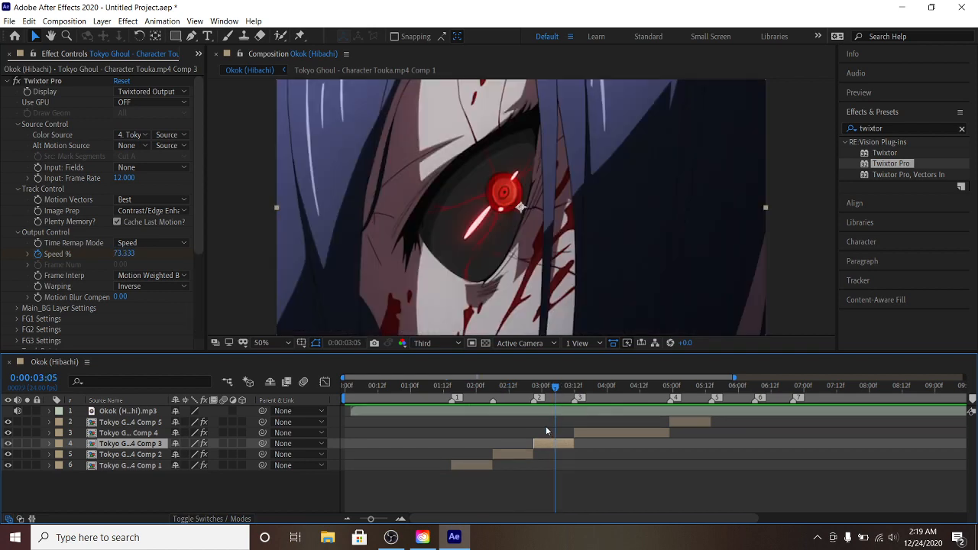
pyautogui.click(605, 394)
pyautogui.click(617, 432)
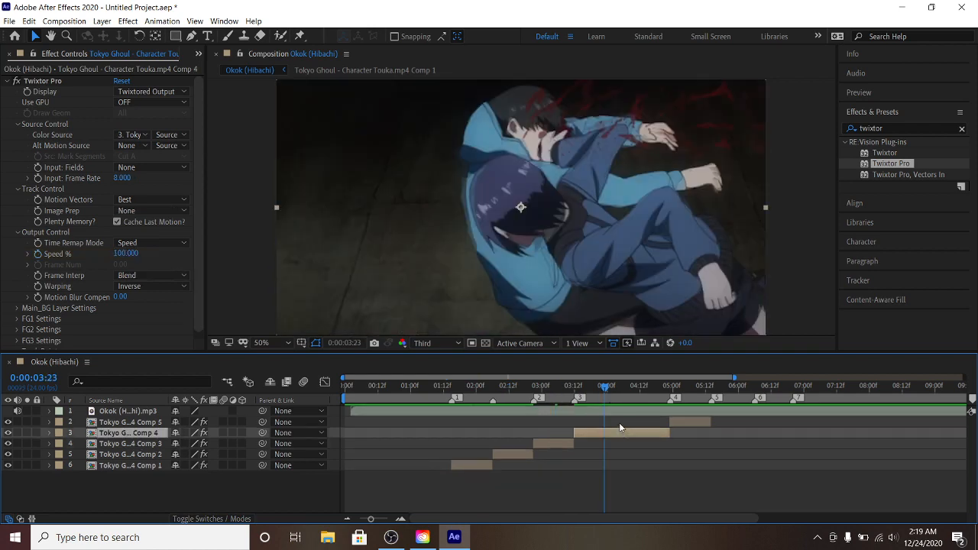
pyautogui.click(537, 448)
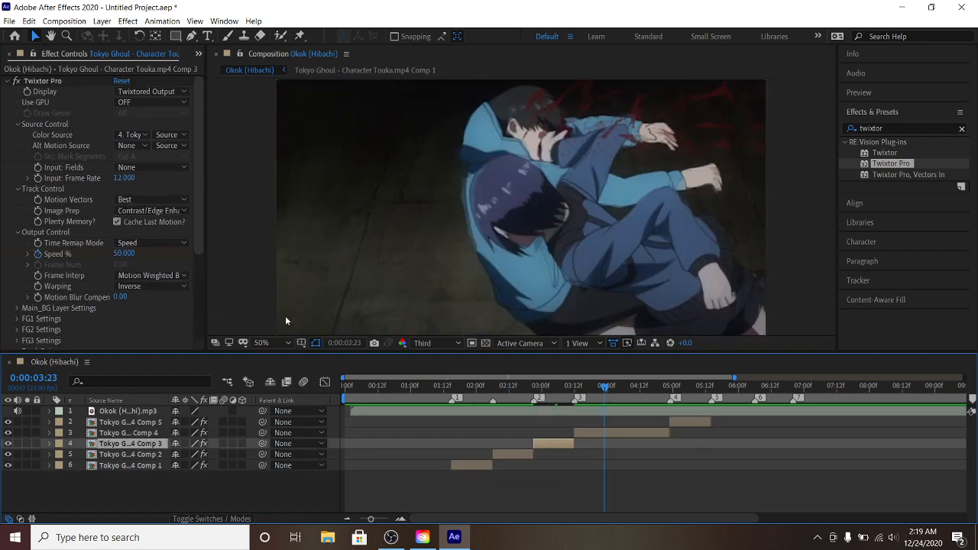
pyautogui.scroll(-5, 136, 268)
pyautogui.scroll(5, 131, 276)
# Paste the Motion Tile effect onto the Comp 4 clip
pyautogui.click(515, 454)
pyautogui.click(631, 433)
pyautogui.scroll(-1, 61, 269)
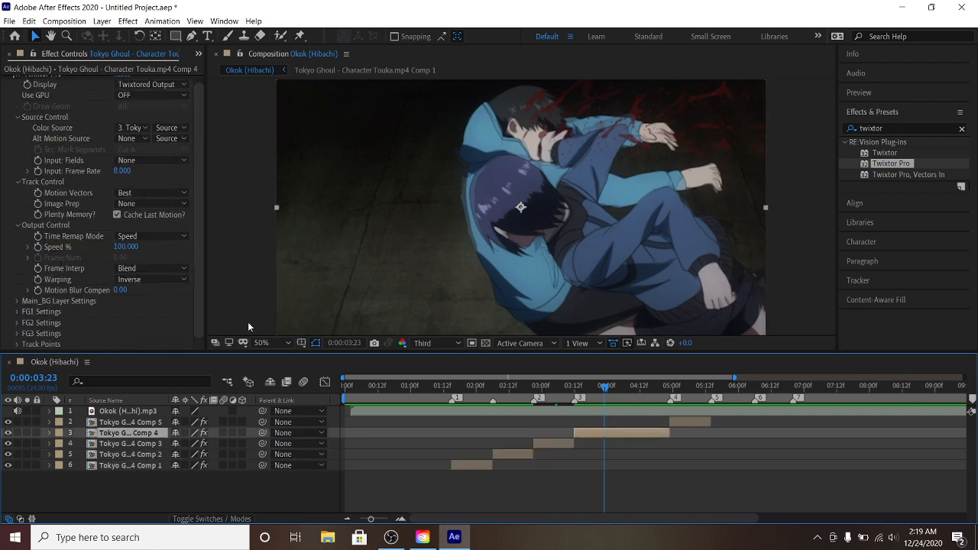
pyautogui.hotkey('ctrl', 'v')
pyautogui.click(702, 433)
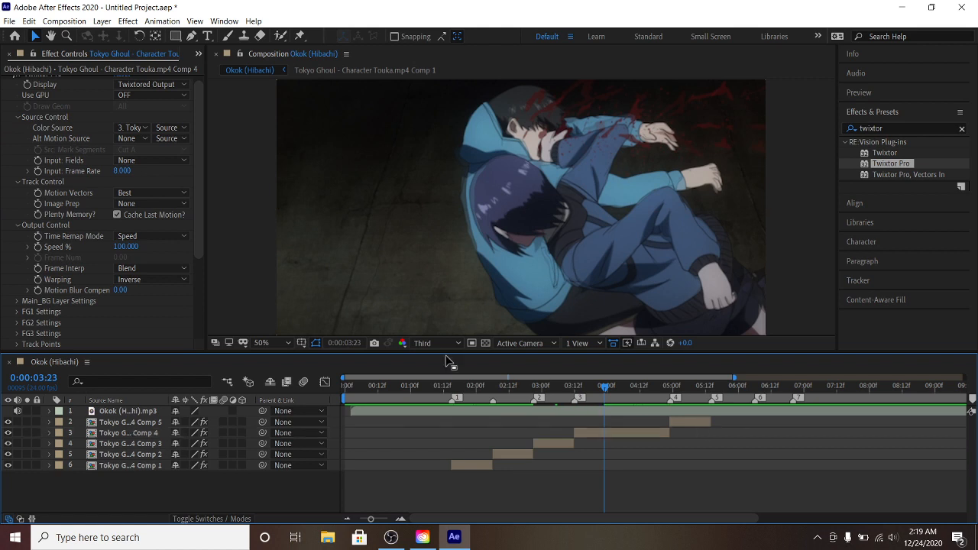
# Paste the Motion Tile effect onto the Comp 5 clip and shrink the composition preview to 25%
pyautogui.click(682, 422)
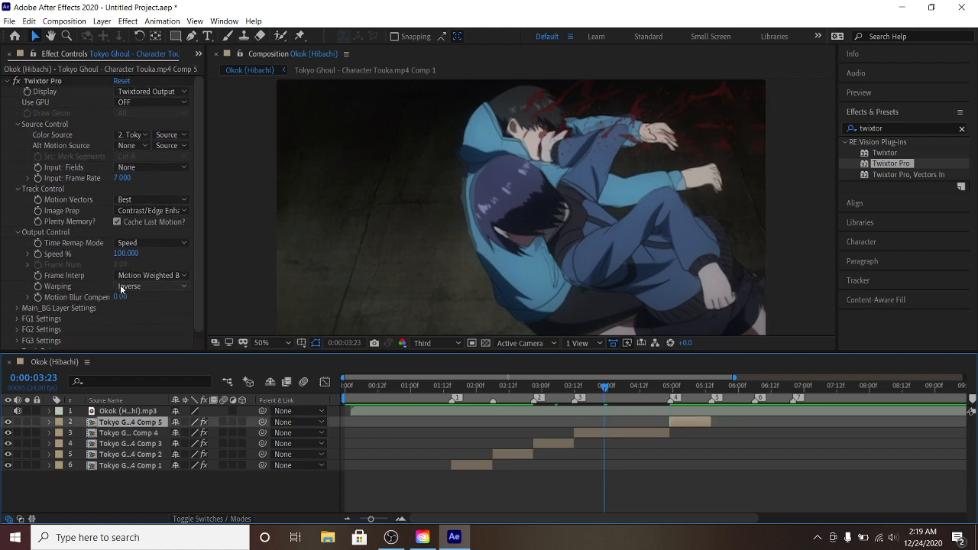
pyautogui.scroll(-4, 221, 322)
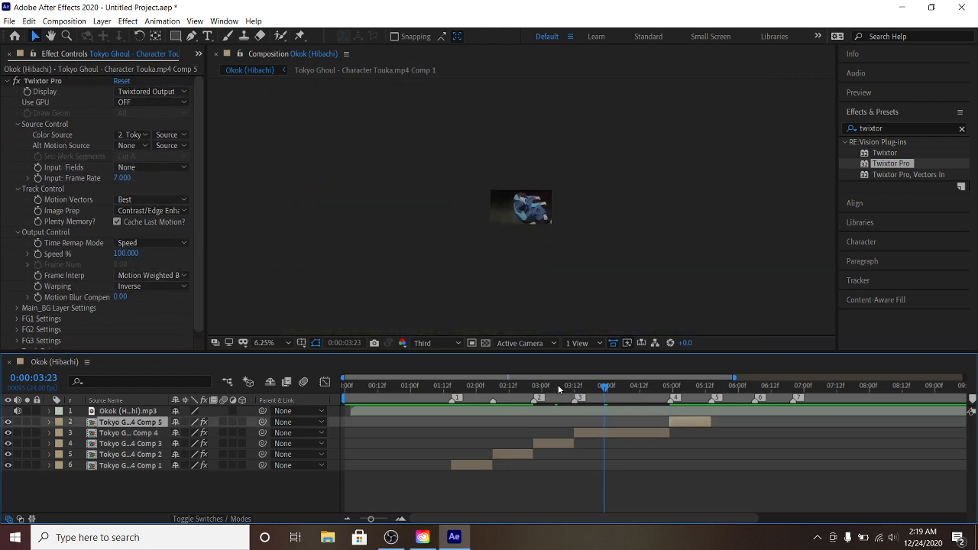
pyautogui.scroll(4, 545, 227)
pyautogui.scroll(-2, 544, 229)
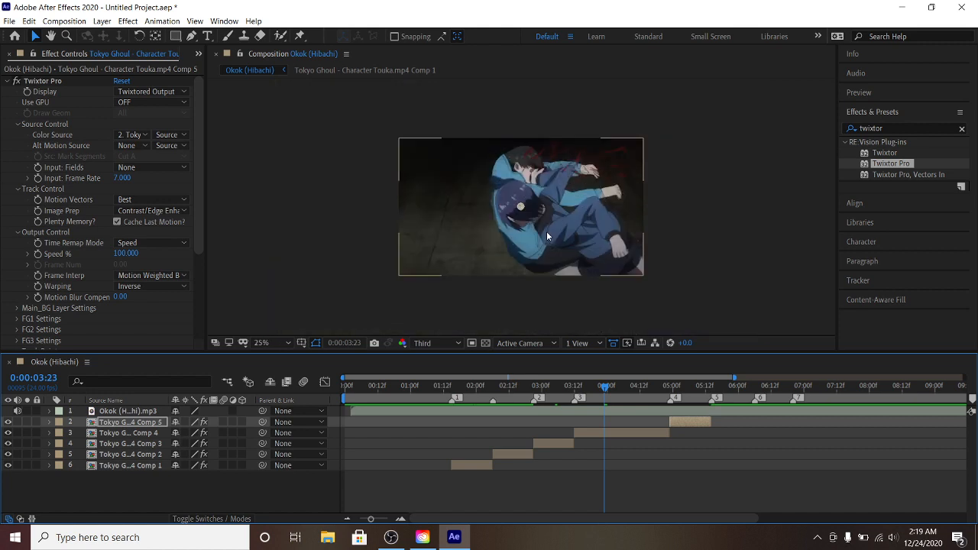
# Add a starting Scale keyframe of 100% to the Comp 1 clip at 0:00:02:00
pyautogui.moveTo(433, 388); pyautogui.dragTo(454, 391)
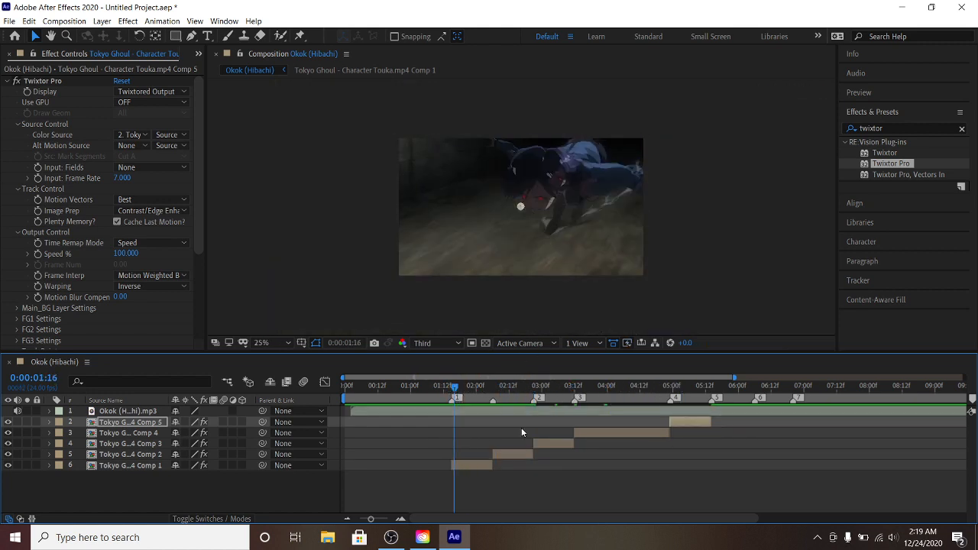
pyautogui.click(401, 517)
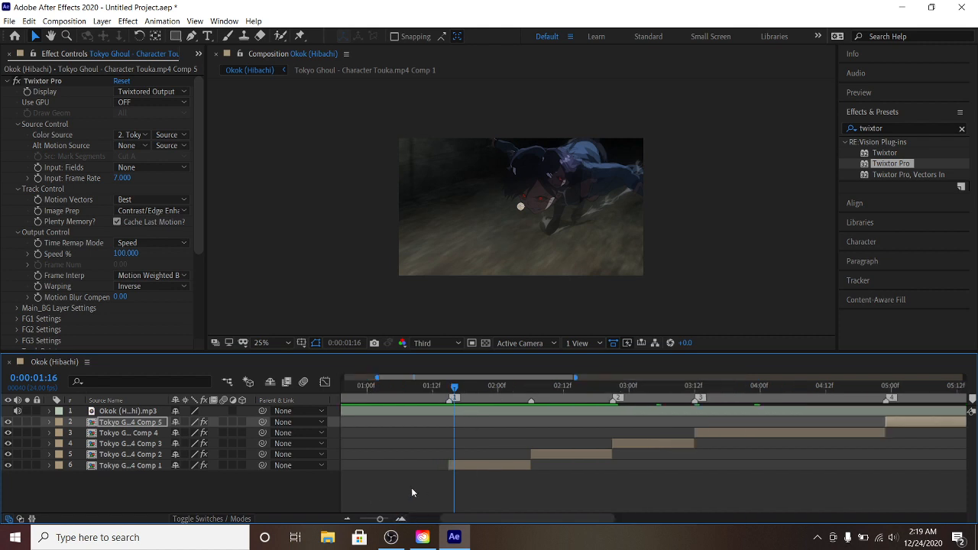
pyautogui.click(403, 519)
pyautogui.moveTo(480, 397); pyautogui.dragTo(540, 404)
pyautogui.click(553, 389)
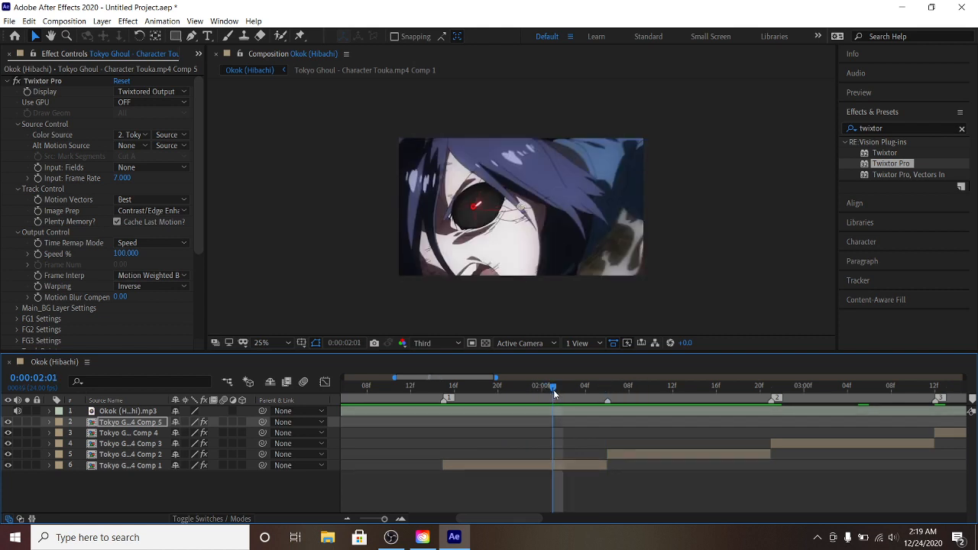
pyautogui.click(400, 520)
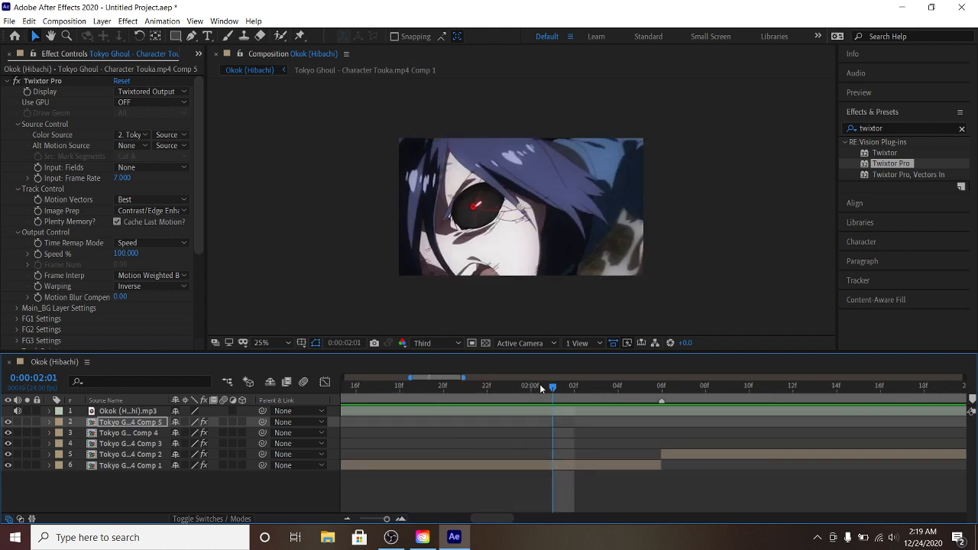
pyautogui.click(532, 386)
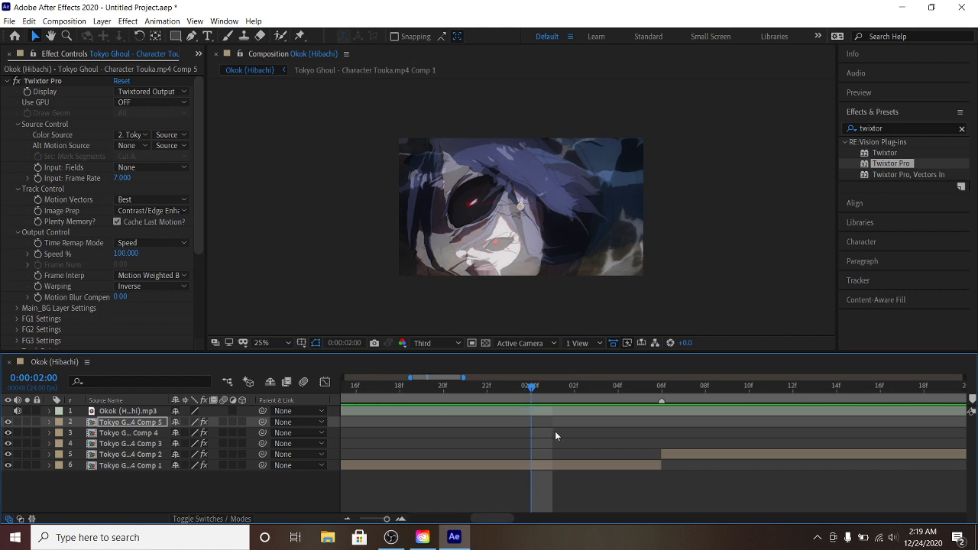
pyautogui.press('s')
pyautogui.click(49, 423)
pyautogui.click(506, 465)
pyautogui.press('s')
pyautogui.click(82, 476)
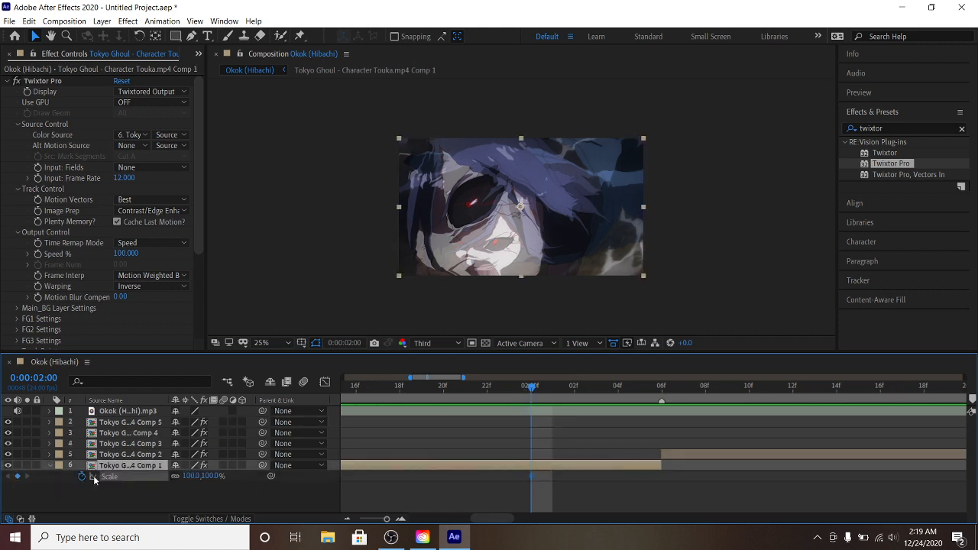
# Set the Comp 1 clip's Scale to 163% at its end, 0:00:02:06, and apply Easy Ease to both Scale keyframes
pyautogui.moveTo(599, 394); pyautogui.dragTo(659, 391)
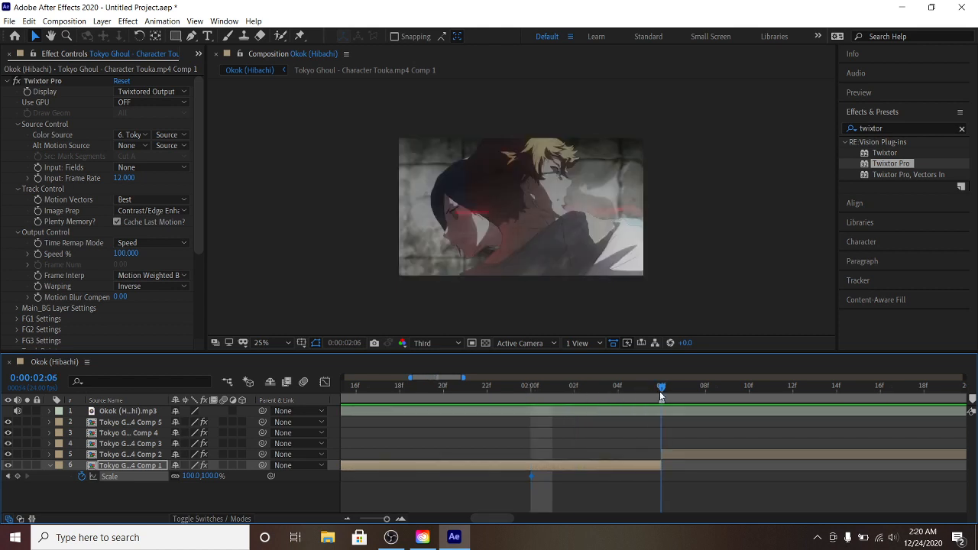
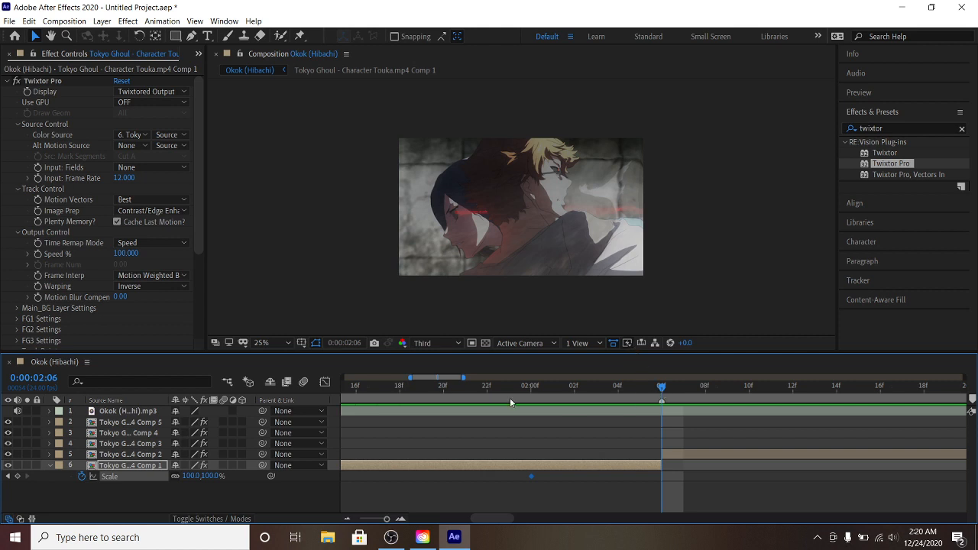
pyautogui.moveTo(201, 476); pyautogui.dragTo(237, 478)
pyautogui.moveTo(527, 469); pyautogui.dragTo(689, 489)
pyautogui.rightClick(661, 476)
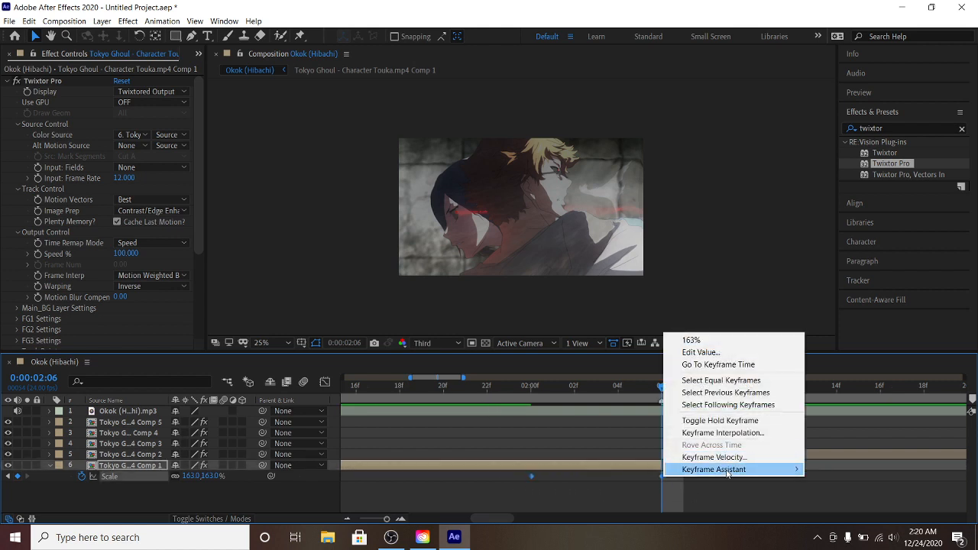
pyautogui.moveTo(687, 467)
pyautogui.click(519, 396)
# Bend the Comp 1 Scale curve so it accelerates steeply into the last keyframe, and preview the zoom
pyautogui.click(325, 381)
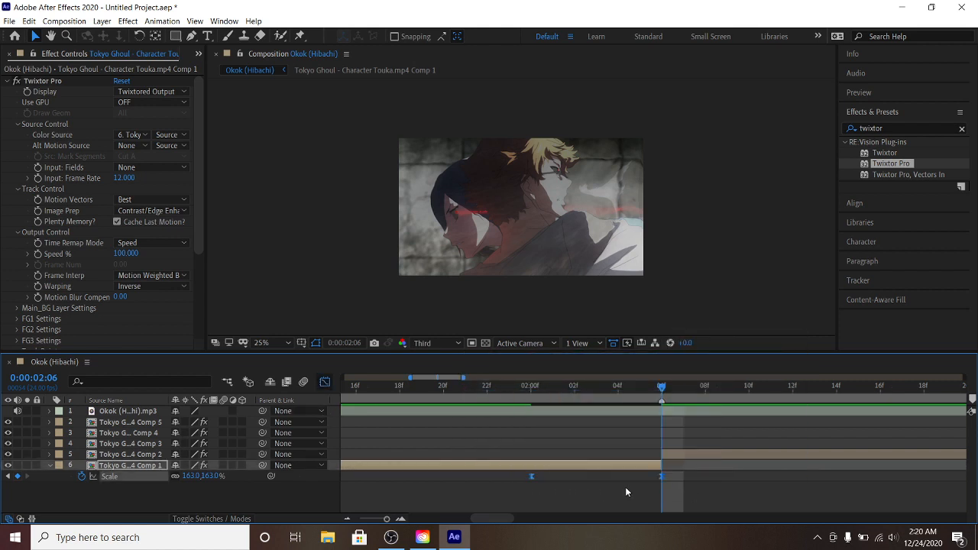
pyautogui.click(625, 418)
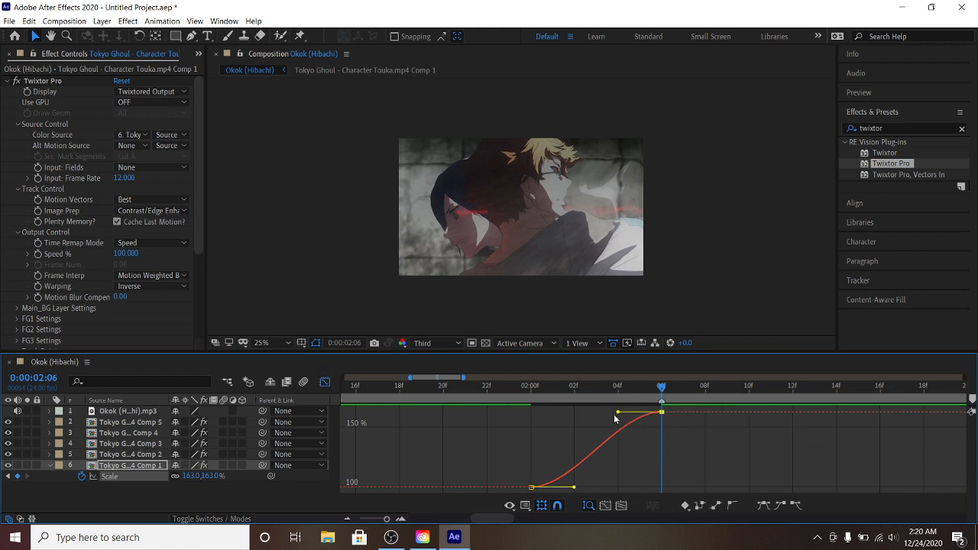
pyautogui.moveTo(617, 413); pyautogui.dragTo(658, 481)
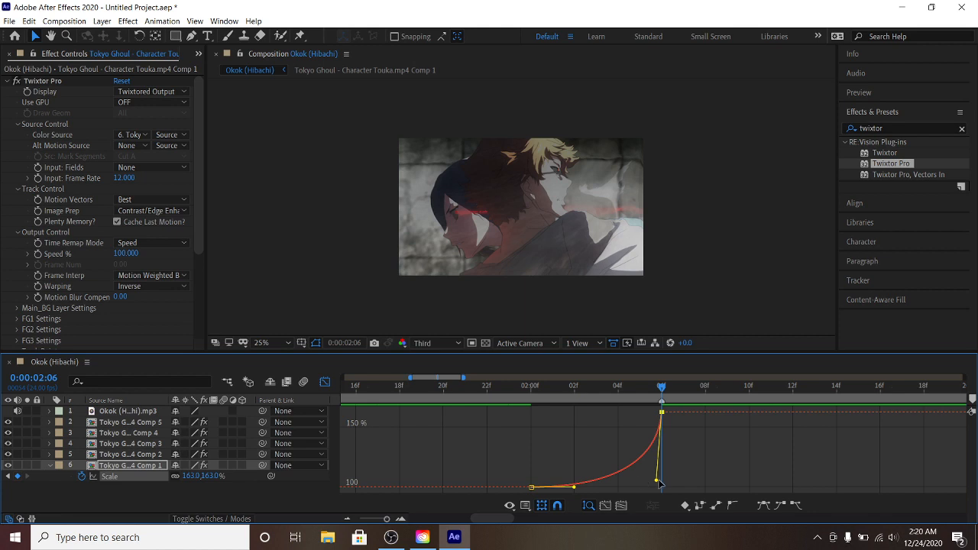
pyautogui.moveTo(535, 387); pyautogui.dragTo(481, 388)
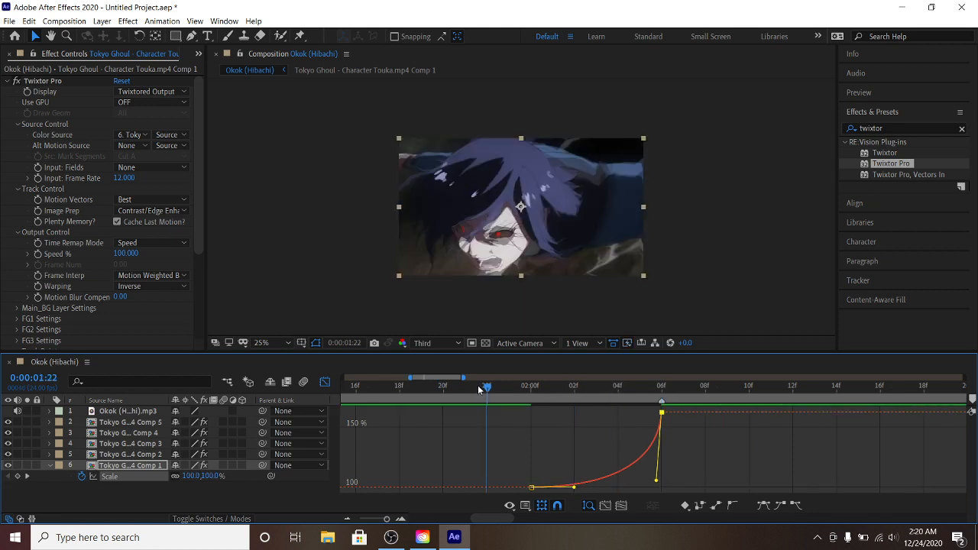
pyautogui.press('space')
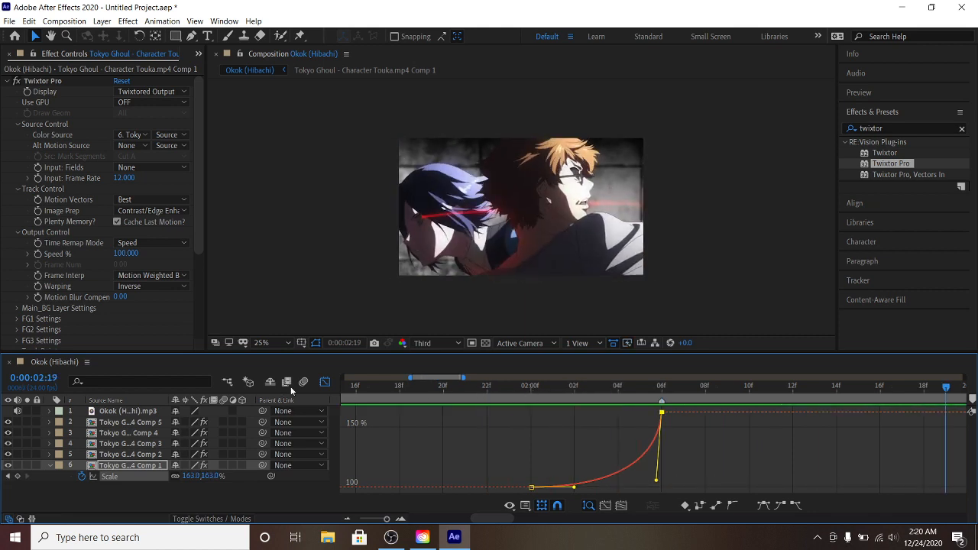
# Replay the transition between Comp 1 and Comp 2 and slightly shorten the steep handle of the last Scale keyframe
pyautogui.click(324, 382)
pyautogui.click(346, 518)
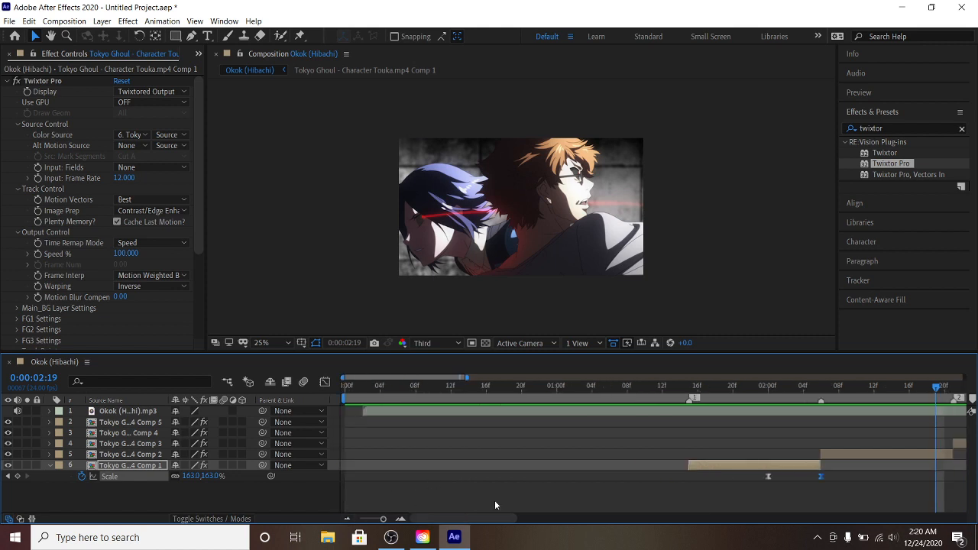
pyautogui.click(403, 519)
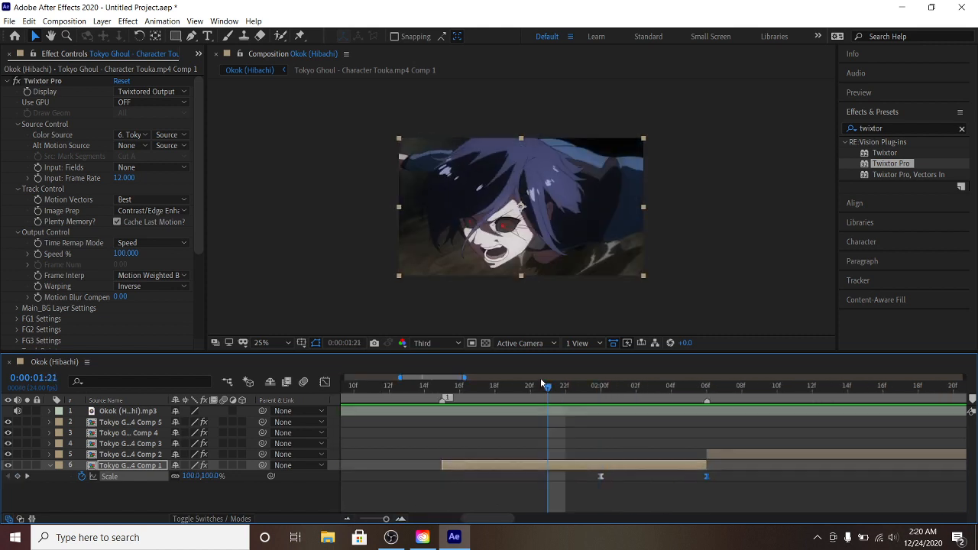
pyautogui.click(601, 476)
pyautogui.click(325, 382)
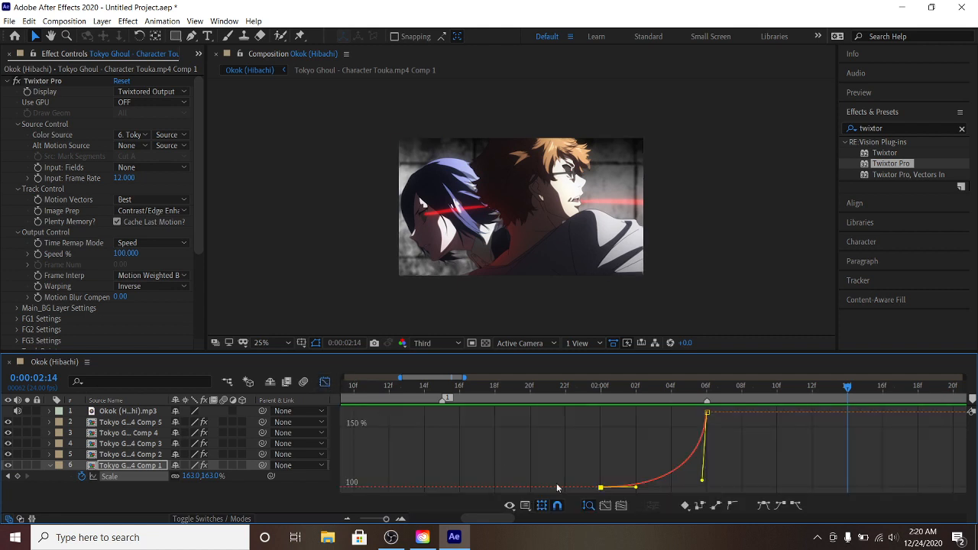
pyautogui.moveTo(702, 481)
pyautogui.mouseDown()
pyautogui.moveTo(709, 432)
pyautogui.moveTo(701, 428)
pyautogui.moveTo(701, 475)
pyautogui.mouseUp()
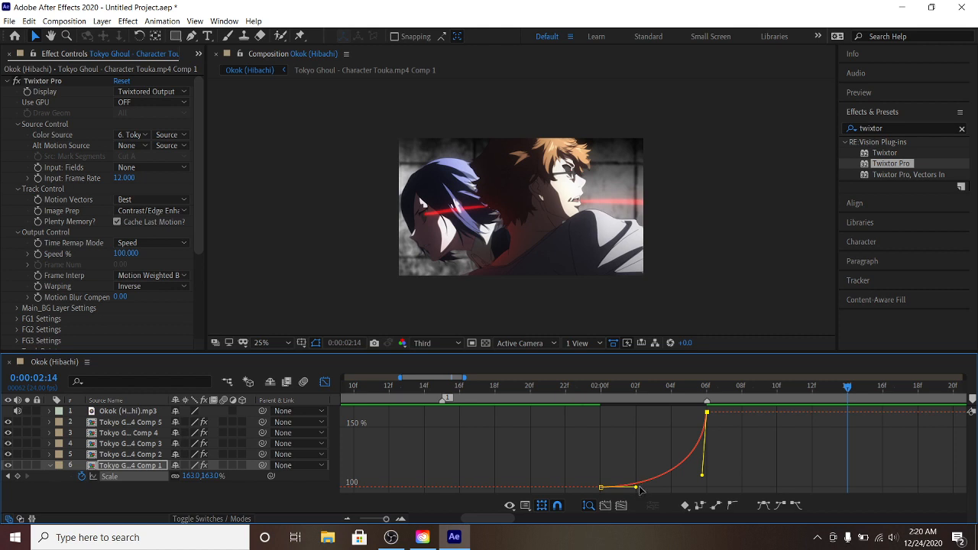
# Lengthen the outgoing handle of Comp 1's first Scale keyframe for a slower start, and preview the transition
pyautogui.moveTo(635, 487); pyautogui.dragTo(684, 487)
pyautogui.moveTo(492, 387); pyautogui.dragTo(427, 368)
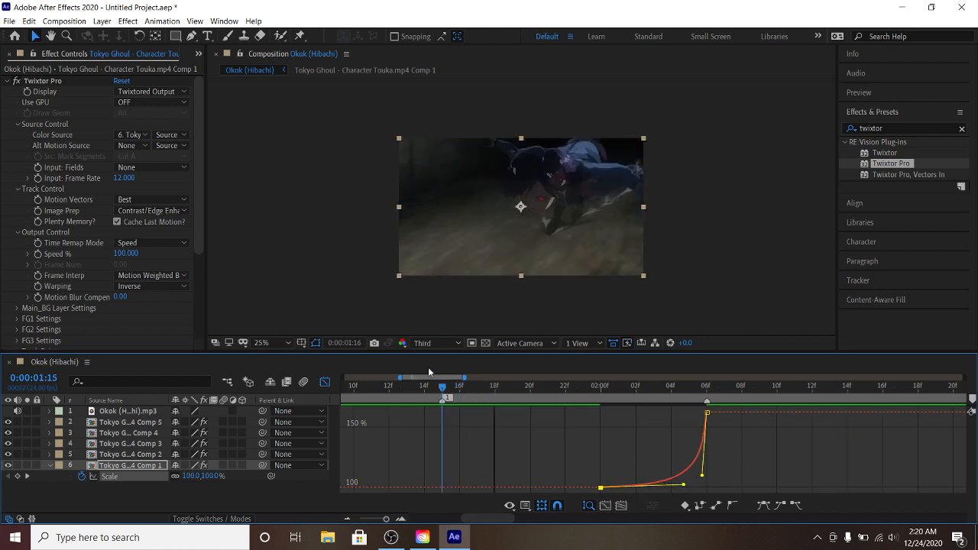
pyautogui.press('space')
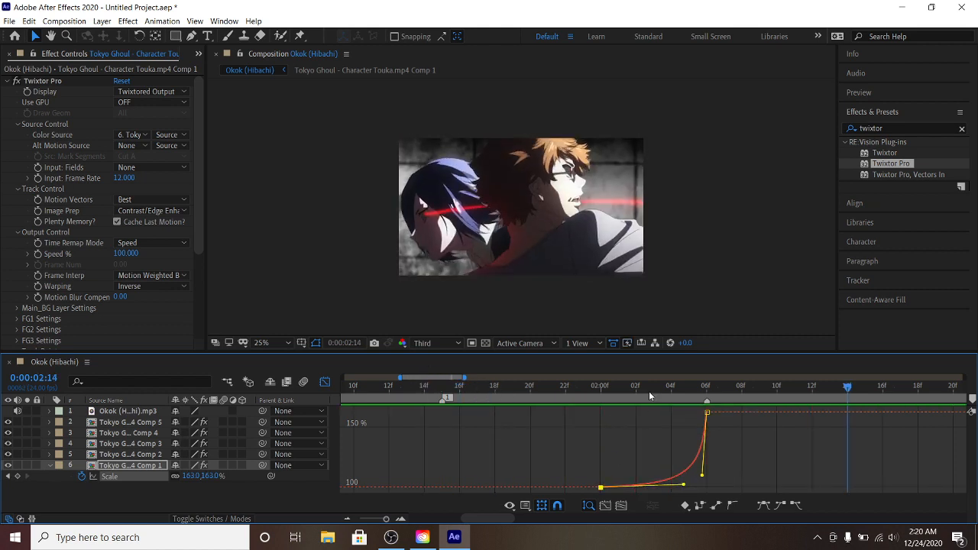
# Raise the Comp 1 clip's Scale at its last keyframe, 0:00:02:06, to 202%
pyautogui.click(689, 398)
pyautogui.moveTo(689, 398); pyautogui.dragTo(705, 399)
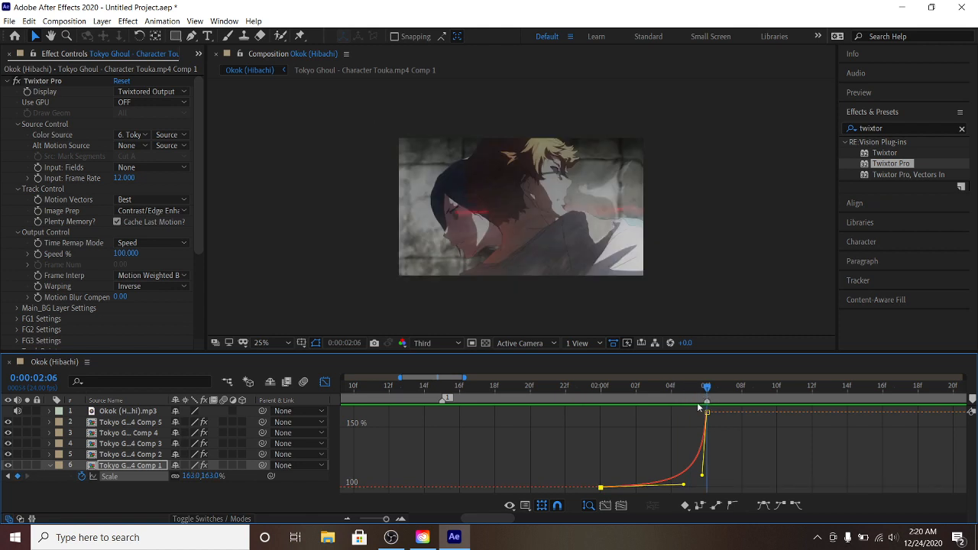
pyautogui.moveTo(703, 475); pyautogui.dragTo(754, 447)
pyautogui.moveTo(209, 476); pyautogui.dragTo(233, 476)
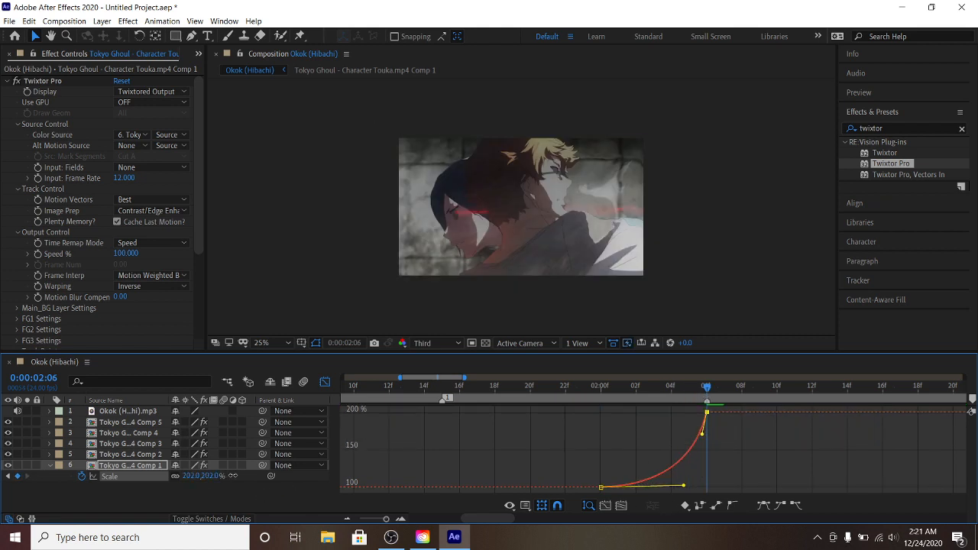
# Shorten the handles of both Comp 1 Scale keyframes to soften the curve, and preview the transition into Comp 2
pyautogui.moveTo(702, 434); pyautogui.dragTo(734, 448)
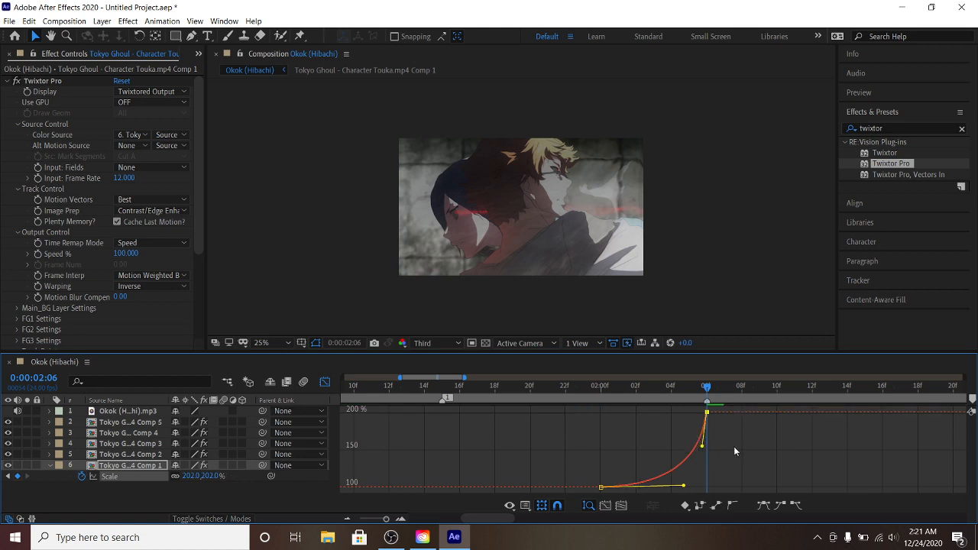
pyautogui.moveTo(674, 488); pyautogui.dragTo(667, 485)
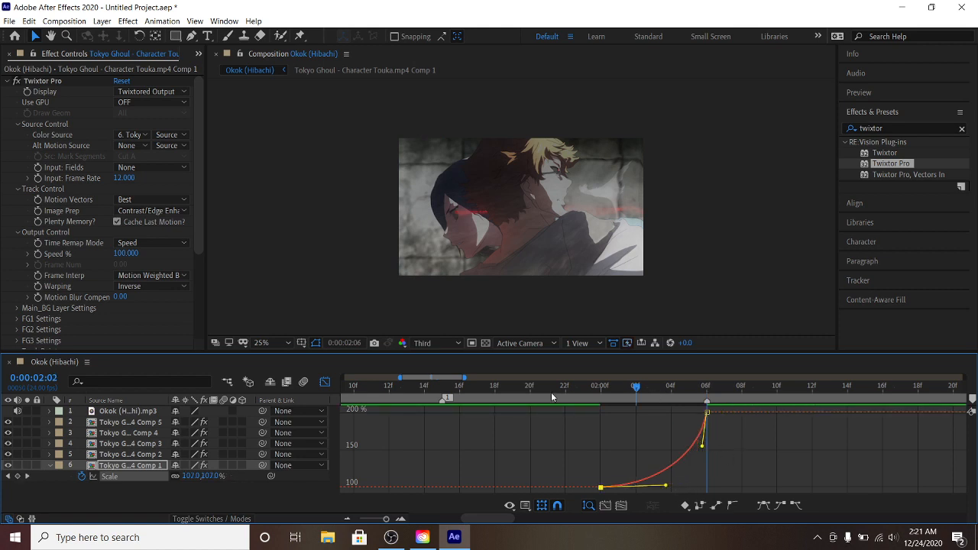
pyautogui.click(523, 392)
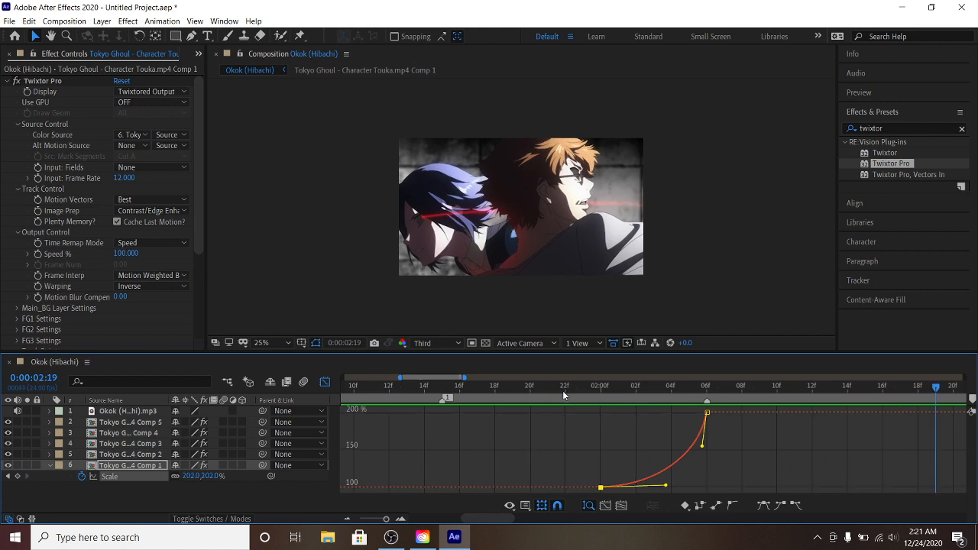
pyautogui.click(544, 388)
pyautogui.press('space')
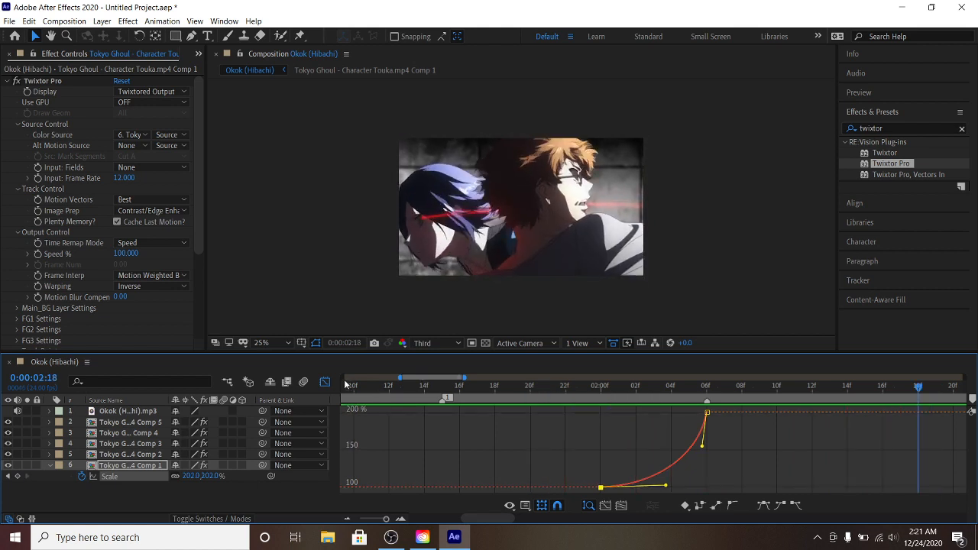
# Close the curve view and add a Scale keyframe of 169% at the start of the Comp 2 clip, 0:00:02:06
pyautogui.click(325, 382)
pyautogui.click(707, 392)
pyautogui.press('s')
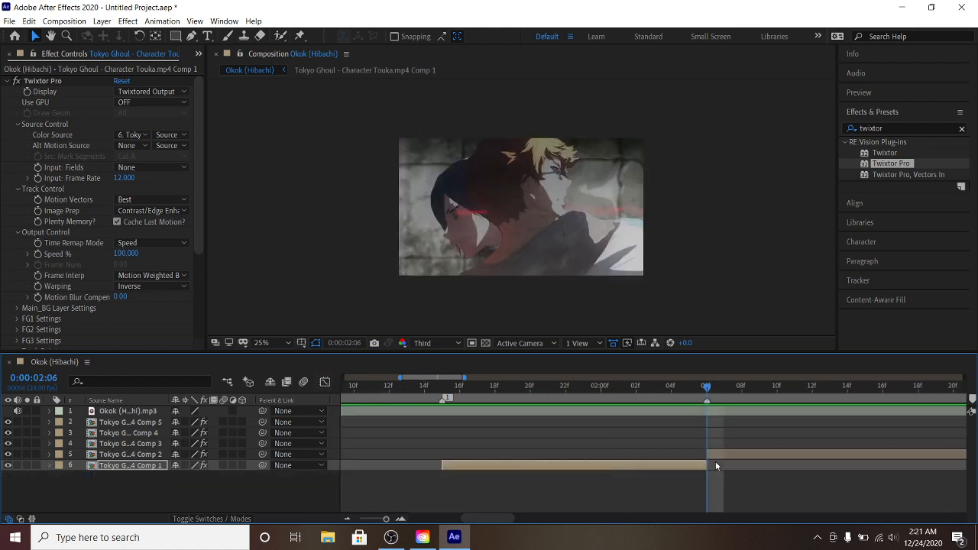
pyautogui.click(722, 455)
pyautogui.press('s')
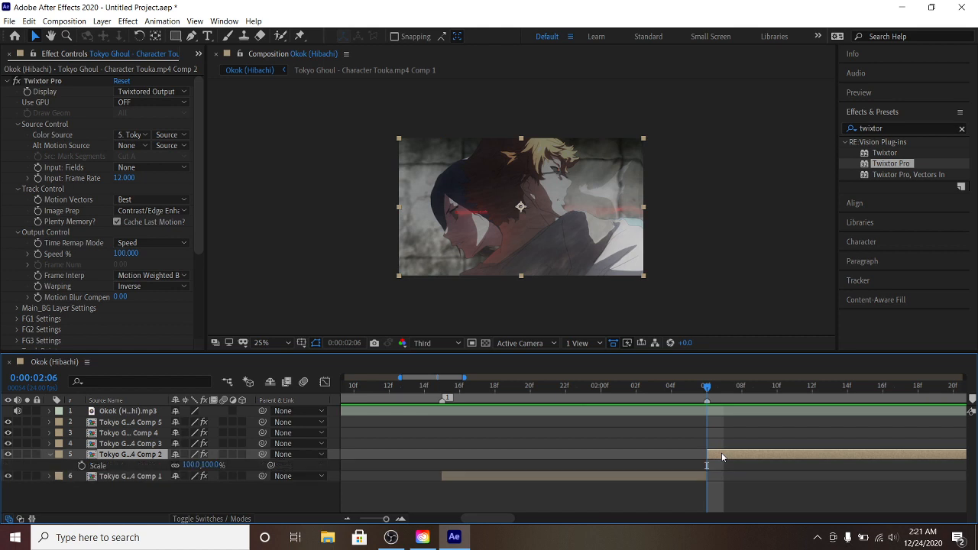
pyautogui.click(81, 465)
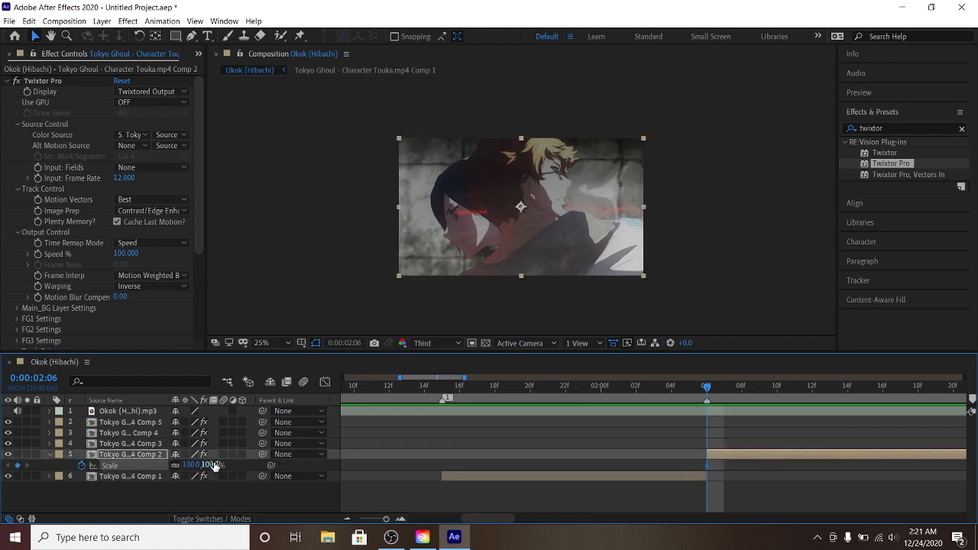
pyautogui.moveTo(213, 466); pyautogui.dragTo(260, 466)
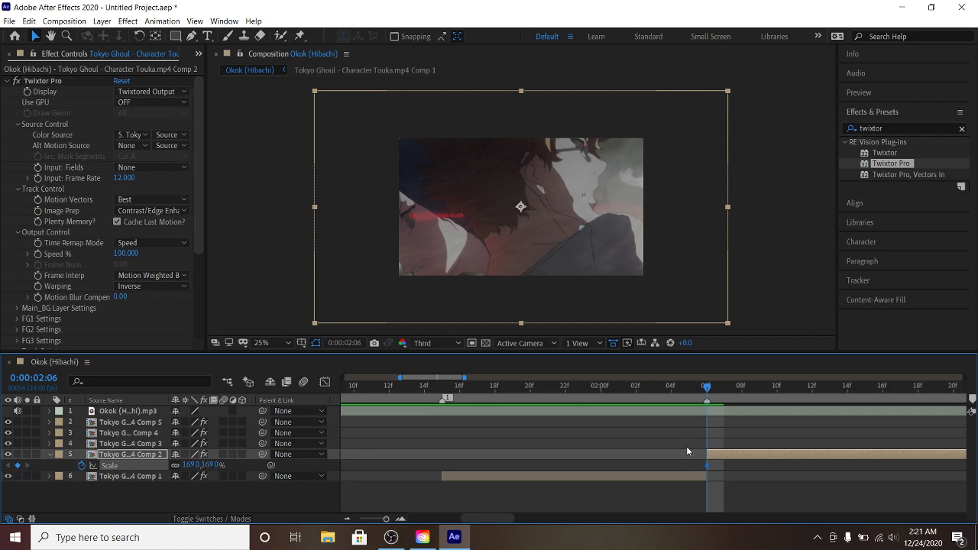
# Set the Comp 2 clip's Scale to 100% at 0:00:02:11 and apply Easy Ease to both Scale keyframes
pyautogui.moveTo(712, 396); pyautogui.dragTo(787, 396)
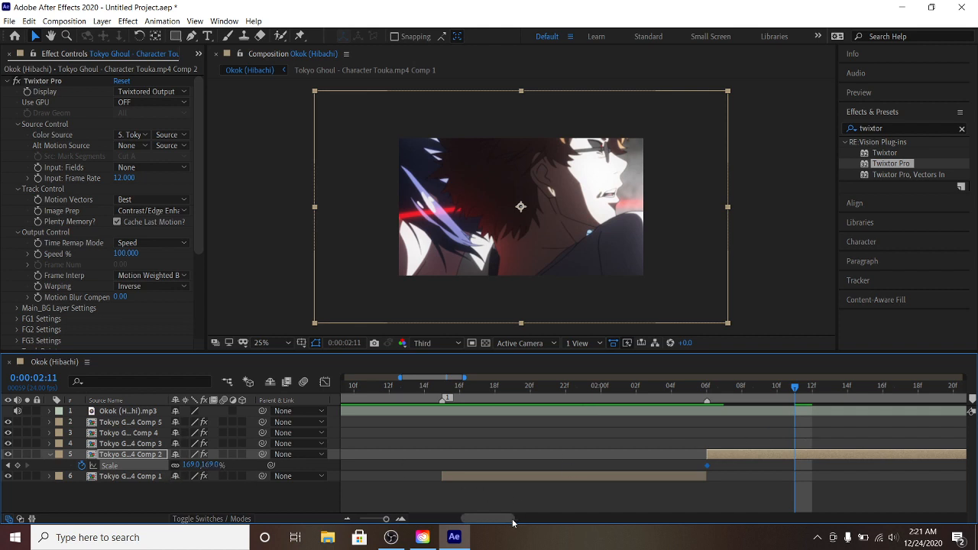
pyautogui.moveTo(509, 518); pyautogui.dragTo(530, 520)
pyautogui.click(211, 465)
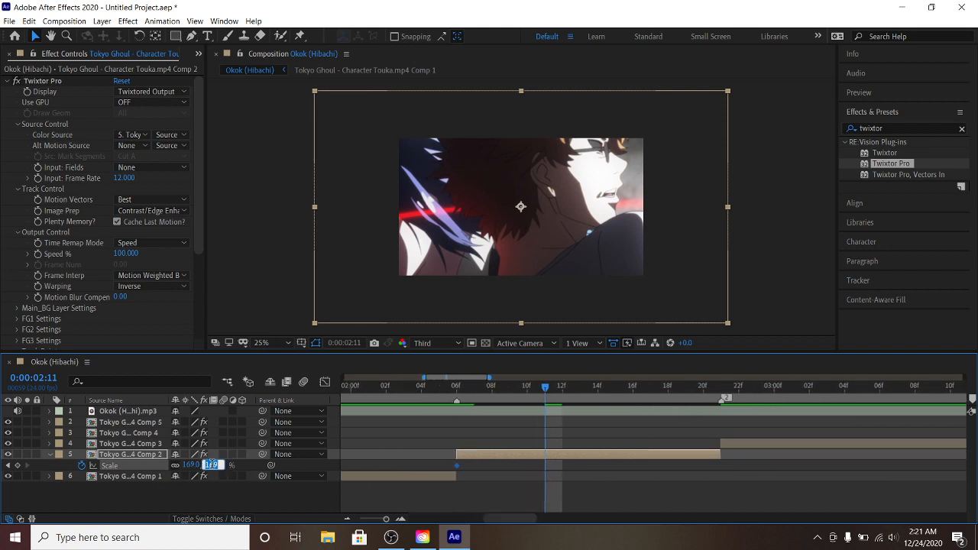
pyautogui.write('190')
pyautogui.press('Return')
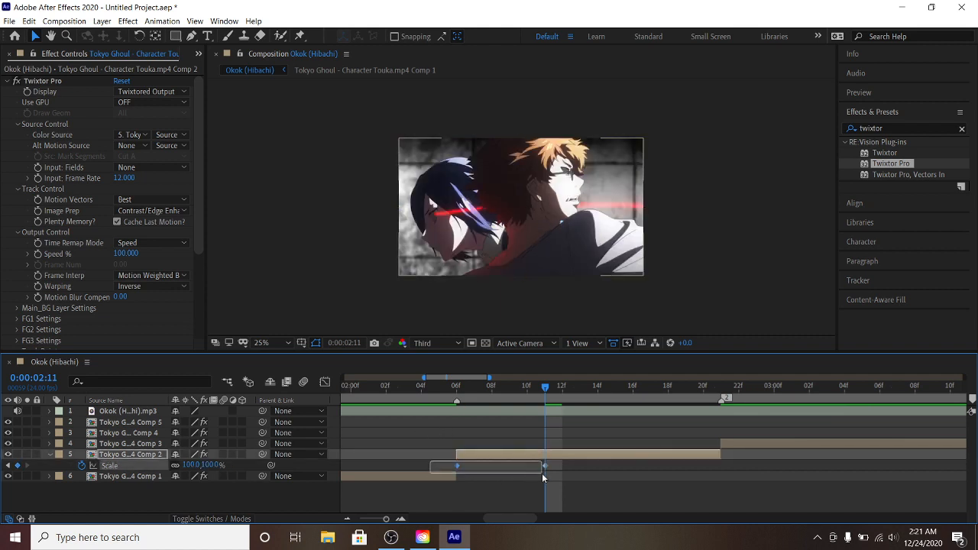
pyautogui.rightClick(543, 465)
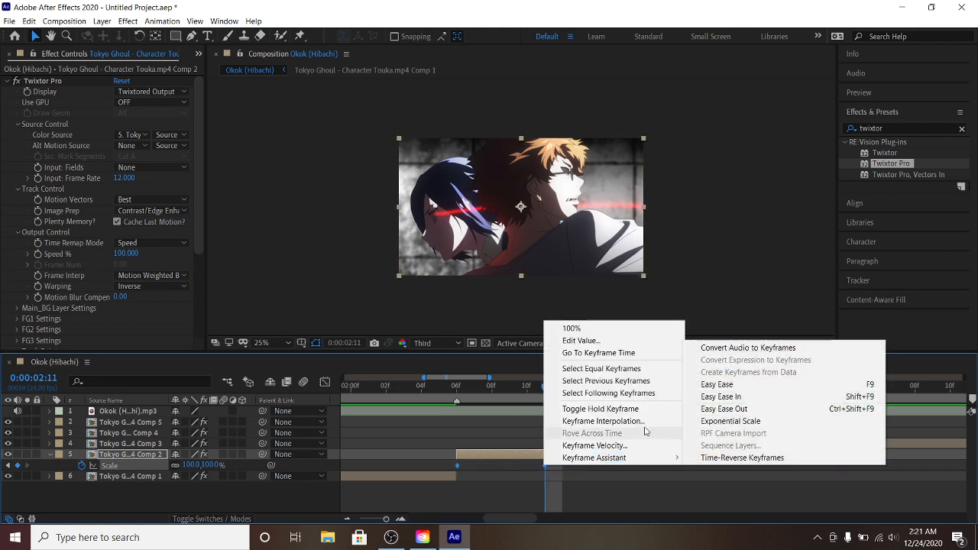
pyautogui.click(717, 384)
# Bend the Comp 2 Scale curve so it drops steeply from the first keyframe, preview it, and collapse the clip's properties
pyautogui.click(325, 382)
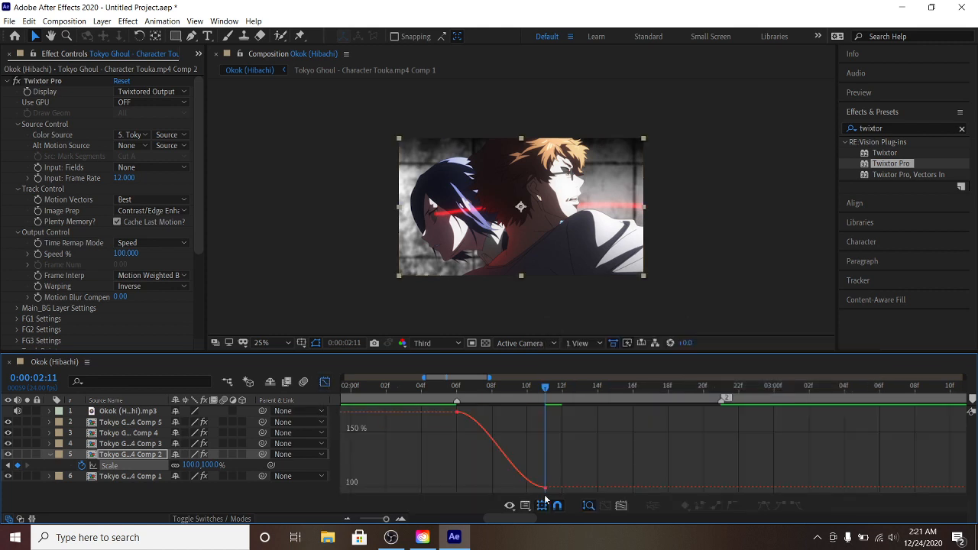
pyautogui.click(455, 412)
pyautogui.moveTo(485, 413); pyautogui.dragTo(430, 479)
pyautogui.moveTo(467, 388); pyautogui.dragTo(391, 387)
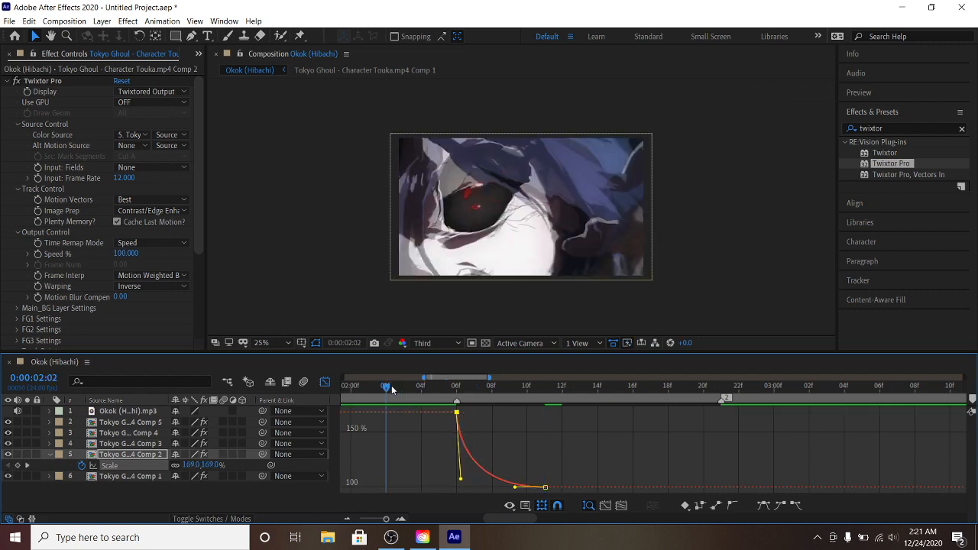
pyautogui.press('space')
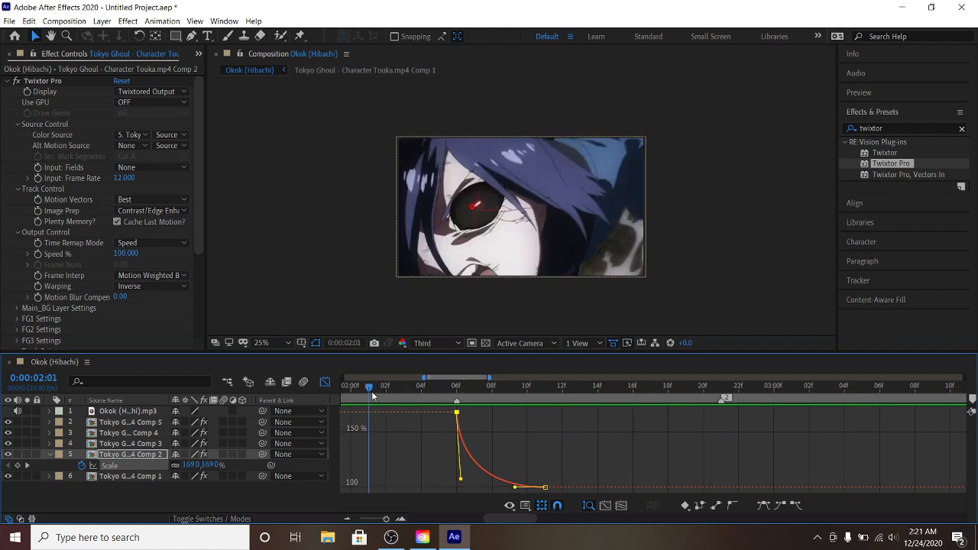
pyautogui.click(326, 385)
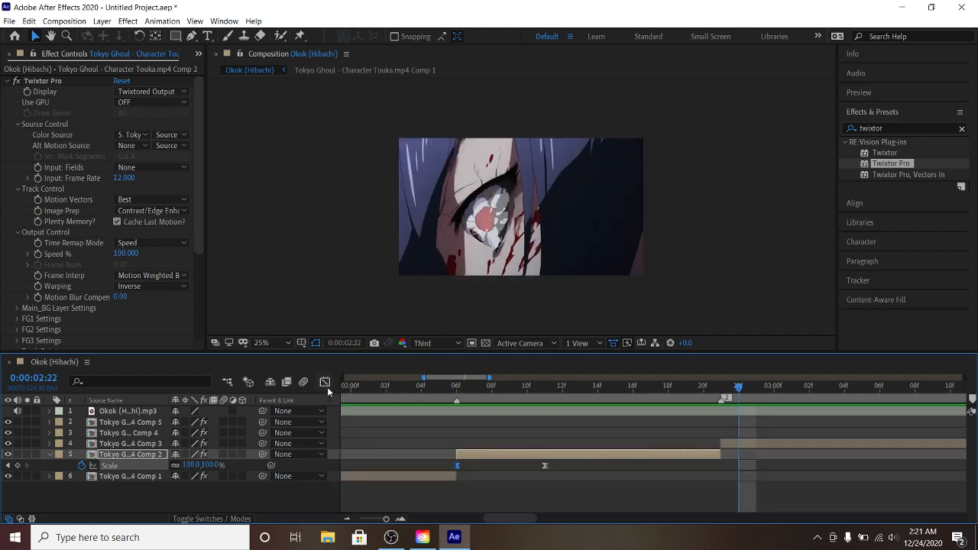
pyautogui.click(49, 453)
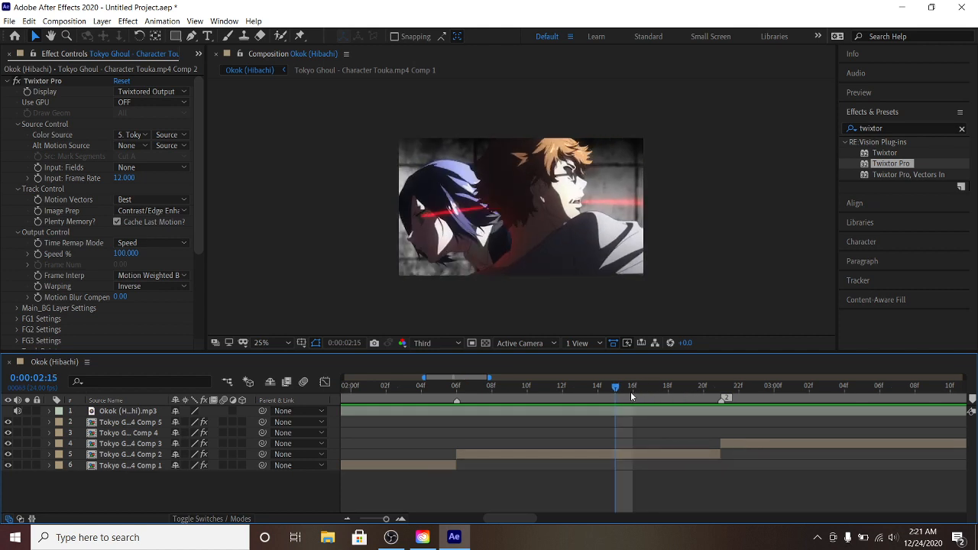
# Add a holding Scale keyframe of 100% to the Comp 2 clip at 0:00:02:16
pyautogui.moveTo(630, 391)
pyautogui.mouseDown()
pyautogui.moveTo(722, 390)
pyautogui.moveTo(633, 392)
pyautogui.mouseUp()
pyautogui.click(594, 454)
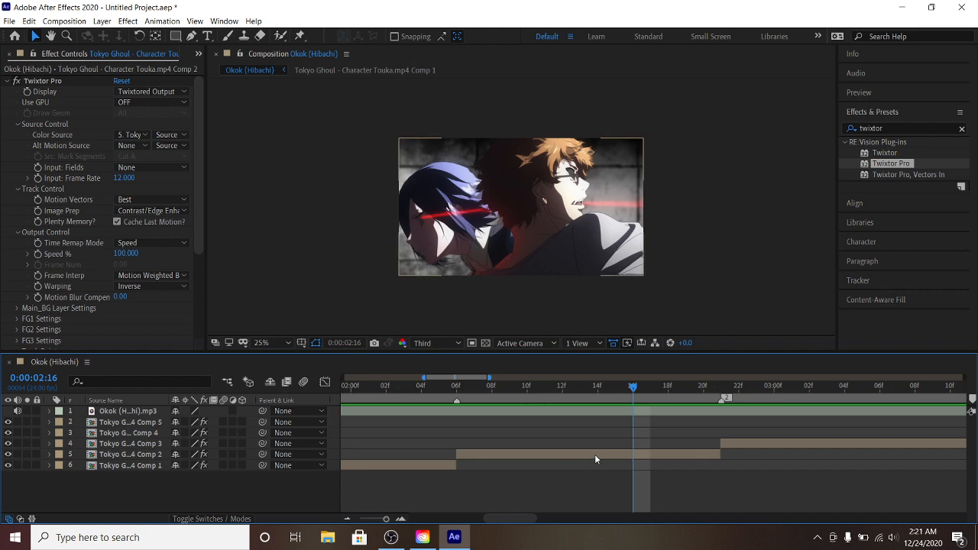
pyautogui.click(49, 455)
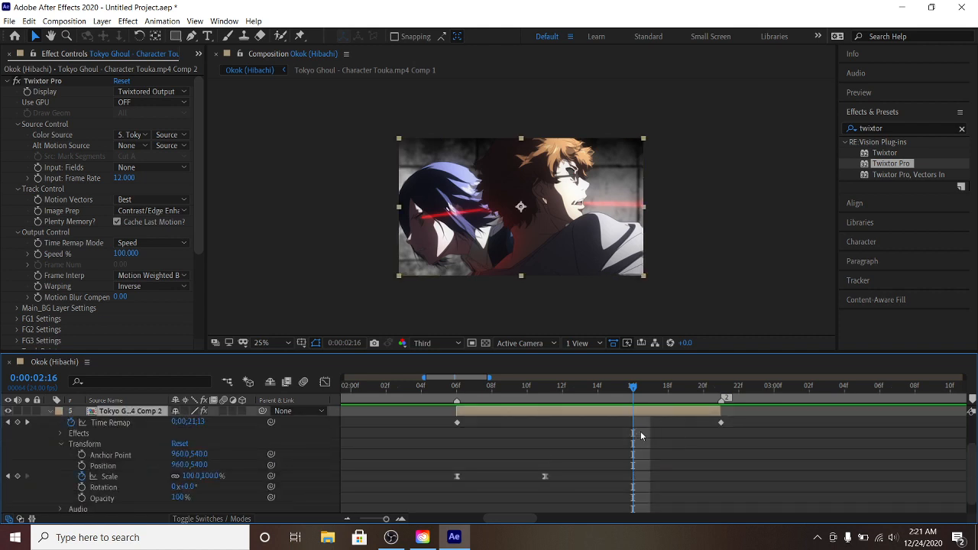
pyautogui.click(17, 476)
# Set the Comp 2 clip's Scale to 80% at its end, 0:00:02:21, and preview the zoom-out
pyautogui.moveTo(701, 391); pyautogui.dragTo(720, 391)
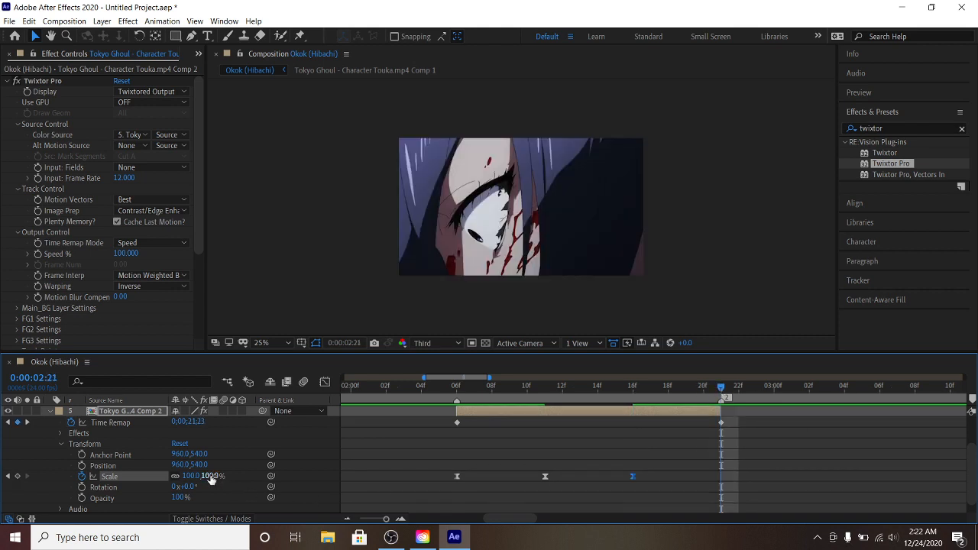
pyautogui.moveTo(212, 478); pyautogui.dragTo(203, 476)
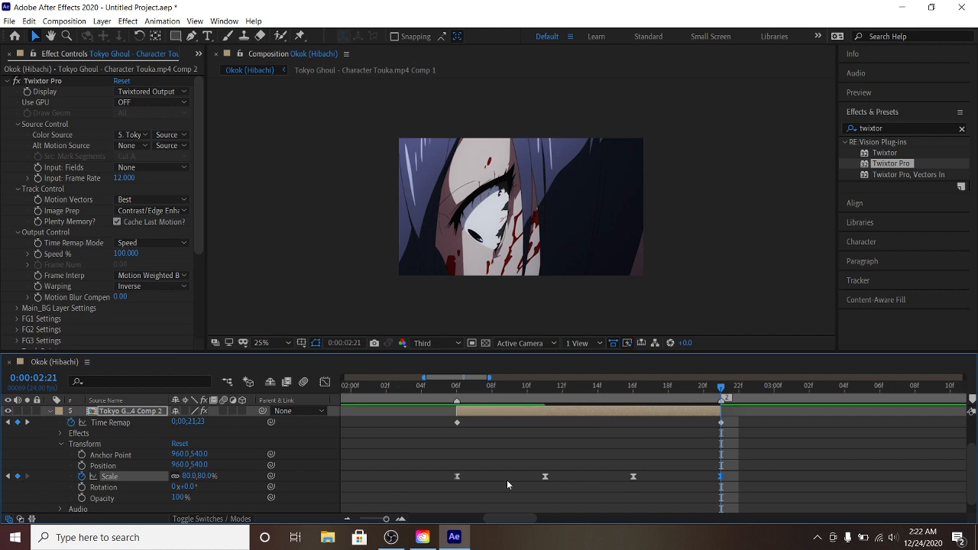
pyautogui.click(668, 399)
pyautogui.moveTo(685, 398); pyautogui.dragTo(595, 405)
pyautogui.press('space')
pyautogui.press('space')
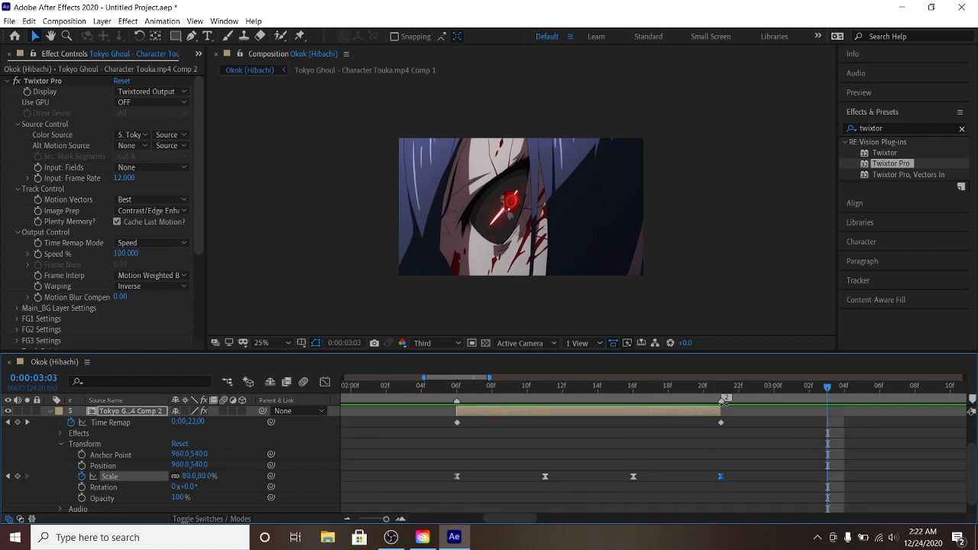
# Lower the Scale of Comp 2's last keyframe at 0:00:02:21 to 69%
pyautogui.click(722, 390)
pyautogui.moveTo(209, 480); pyautogui.dragTo(200, 480)
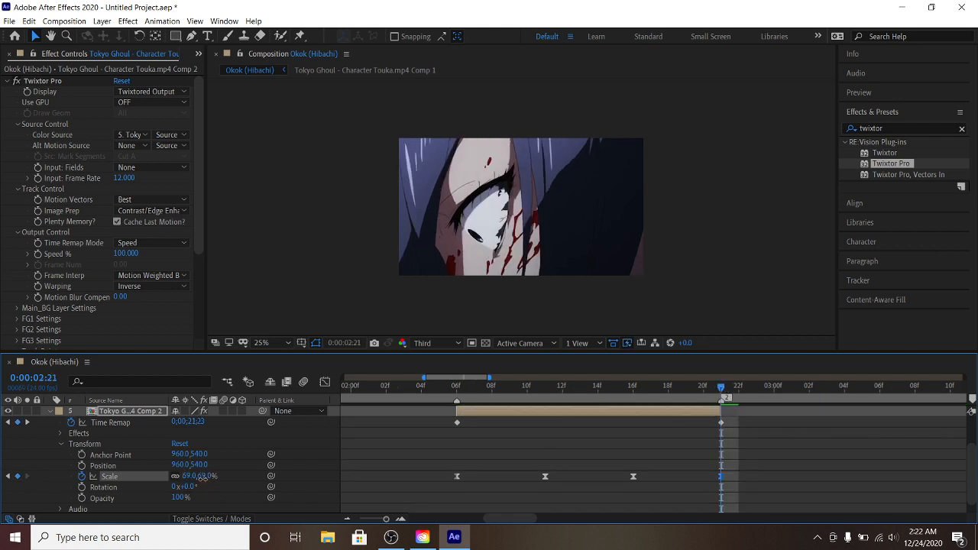
# Bend the end of the Comp 2 Scale curve so it falls steeply into the last keyframe, and preview the transition
pyautogui.moveTo(742, 478); pyautogui.dragTo(621, 471)
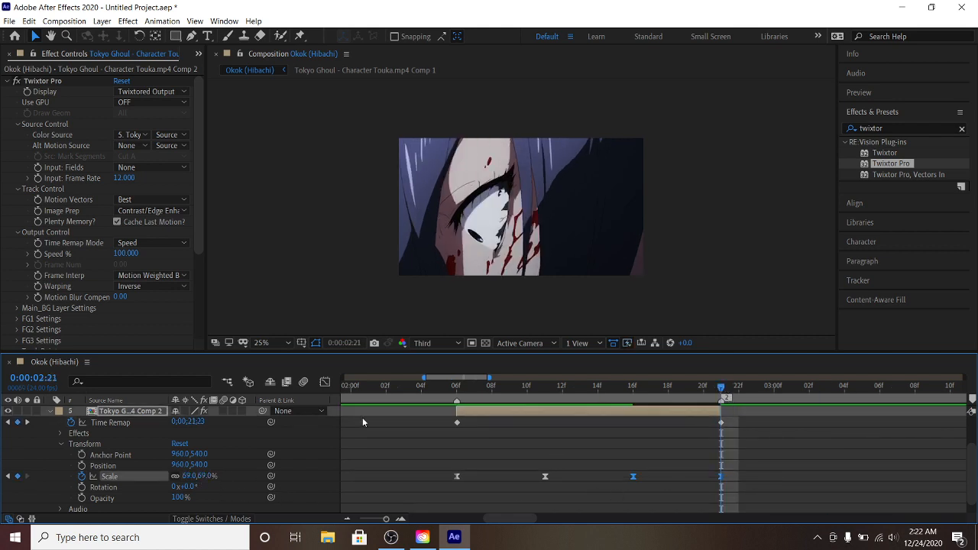
pyautogui.click(324, 382)
pyautogui.click(787, 471)
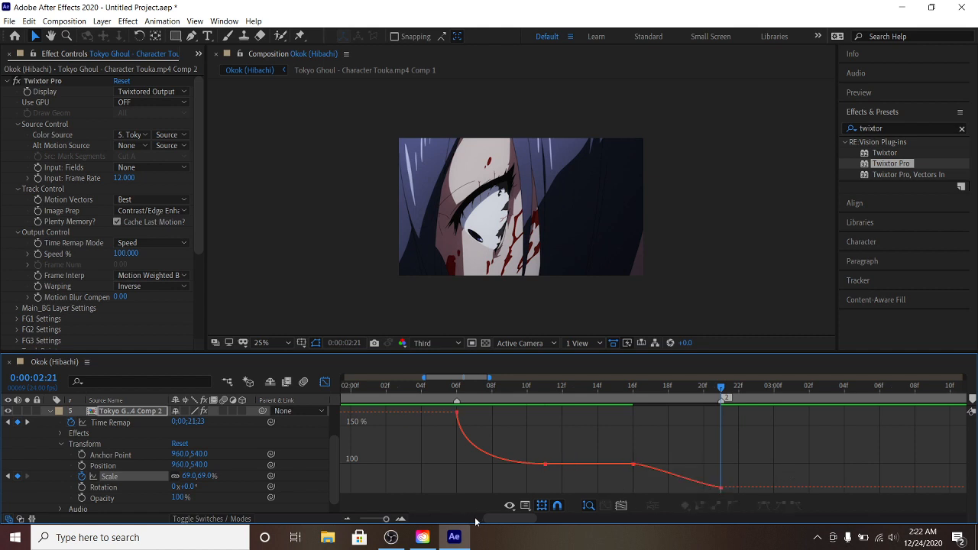
pyautogui.click(400, 519)
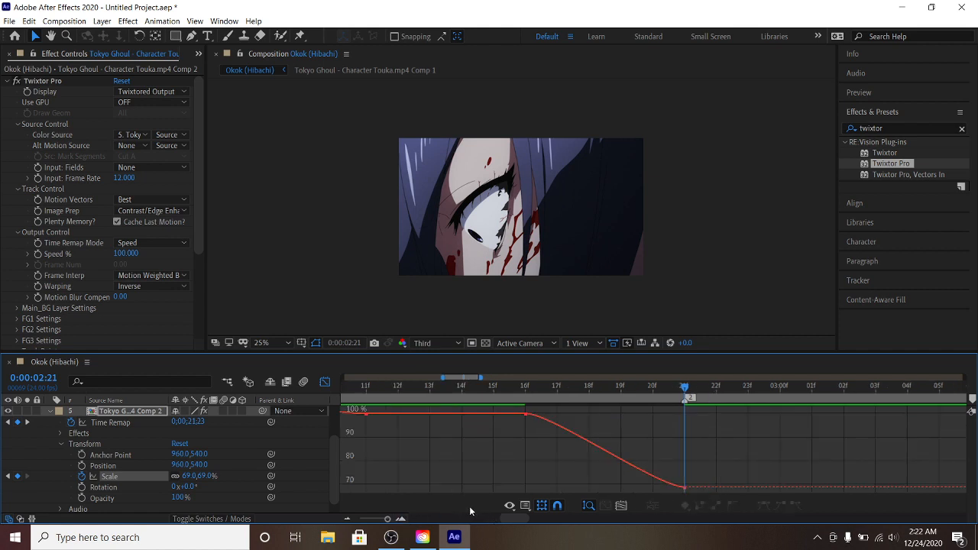
pyautogui.click(685, 487)
pyautogui.moveTo(659, 486); pyautogui.dragTo(676, 419)
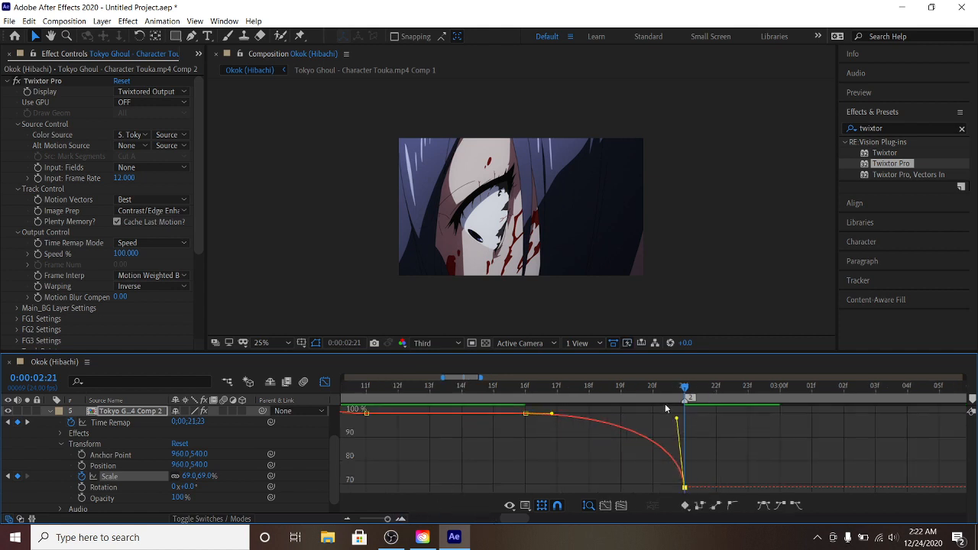
pyautogui.click(488, 387)
pyautogui.press('space')
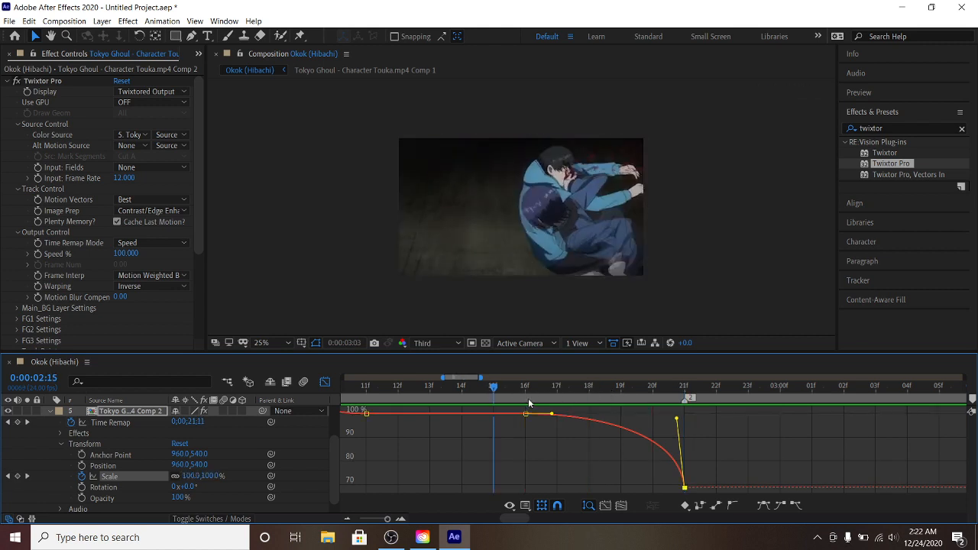
# Slightly shorten the steep handle of Comp 2's last Scale keyframe and return to 0:00:02:14 to replay the transition
pyautogui.moveTo(552, 519); pyautogui.dragTo(511, 520)
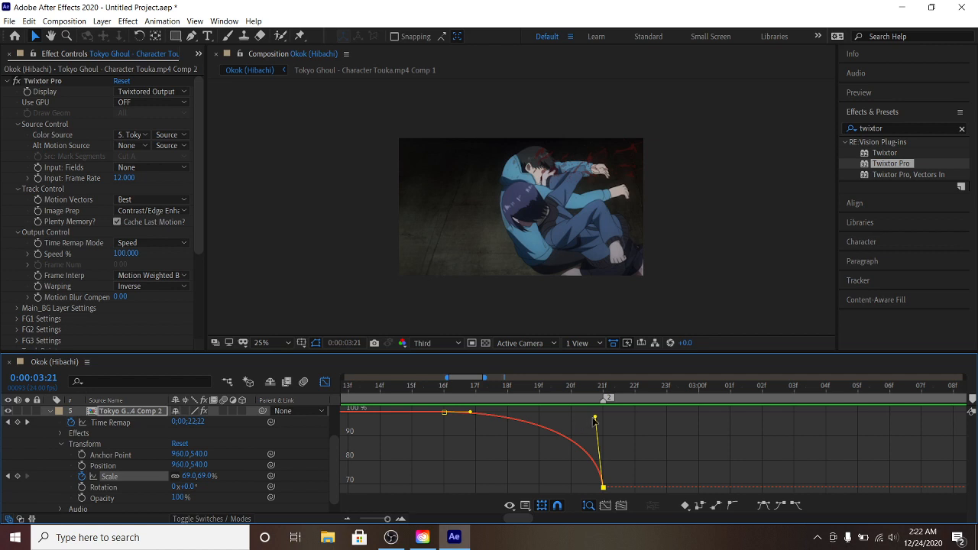
pyautogui.moveTo(594, 418)
pyautogui.mouseDown()
pyautogui.moveTo(517, 467)
pyautogui.moveTo(517, 484)
pyautogui.moveTo(643, 436)
pyautogui.moveTo(603, 428)
pyautogui.moveTo(616, 422)
pyautogui.moveTo(595, 436)
pyautogui.mouseUp()
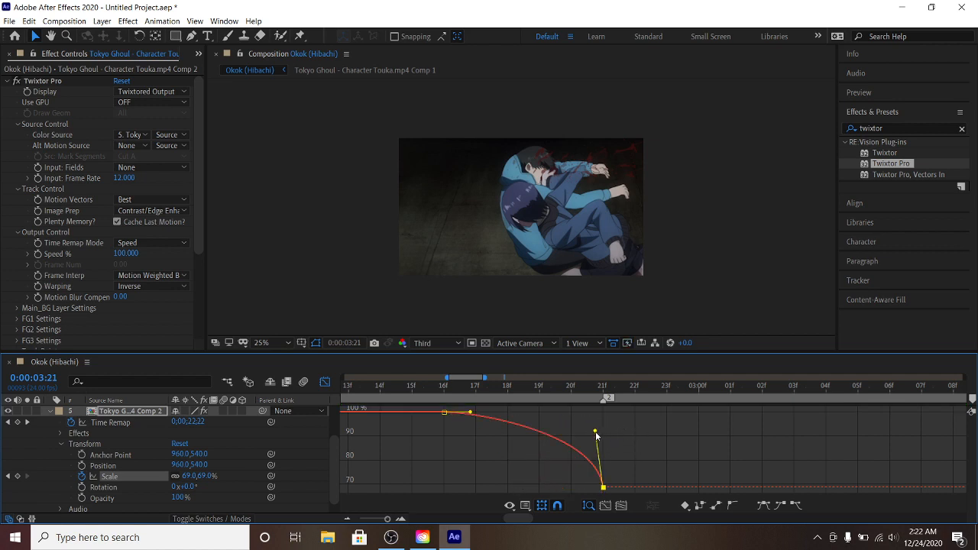
pyautogui.click(396, 386)
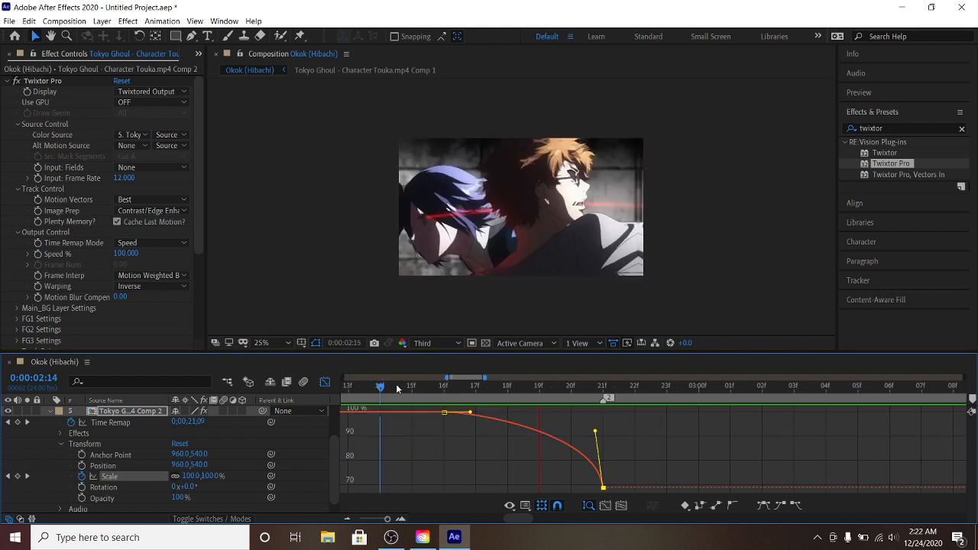
# Move Comp 2's Scale keyframe at 0:00:02:16 one frame earlier to 0:00:02:15 and preview the transition
pyautogui.moveTo(444, 412); pyautogui.dragTo(418, 413)
pyautogui.click(412, 386)
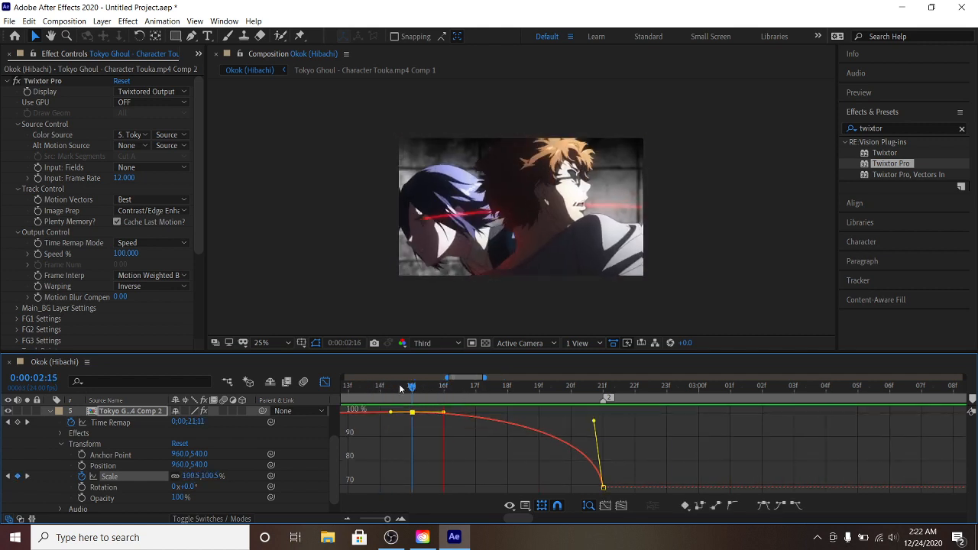
pyautogui.press('space')
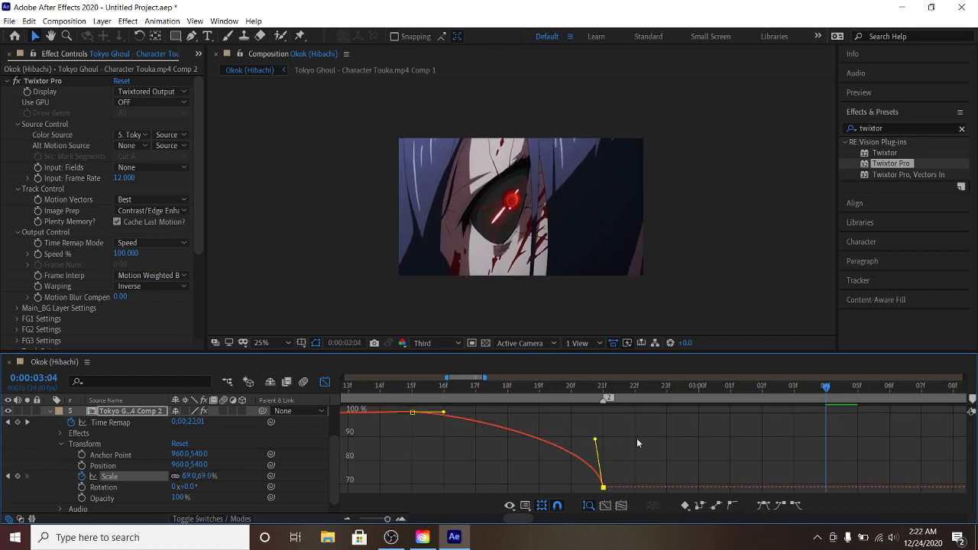
# Lengthen the outgoing ease handle of Comp 2's Scale keyframe at 0:00:02:15, replay the transition, and collapse the layer
pyautogui.moveTo(443, 413); pyautogui.dragTo(492, 414)
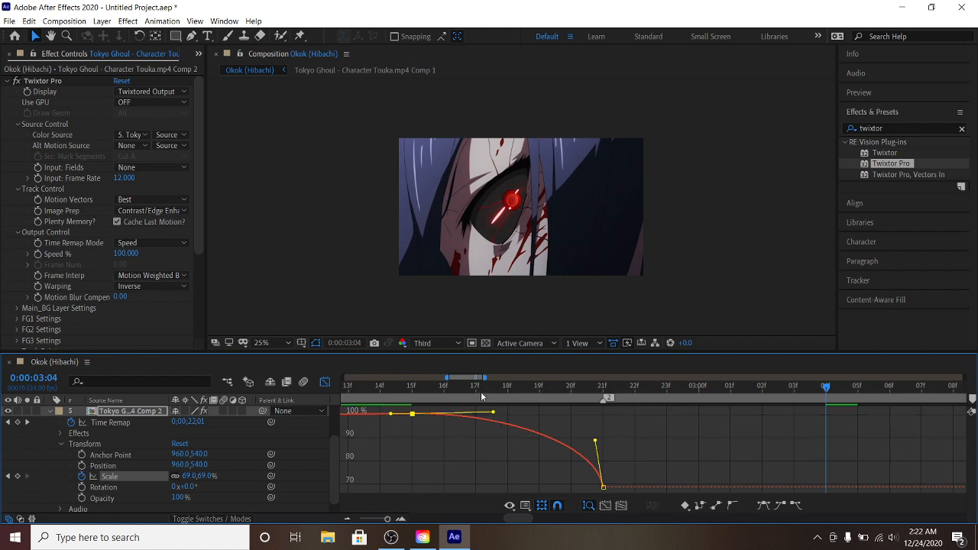
pyautogui.click(380, 386)
pyautogui.press('space')
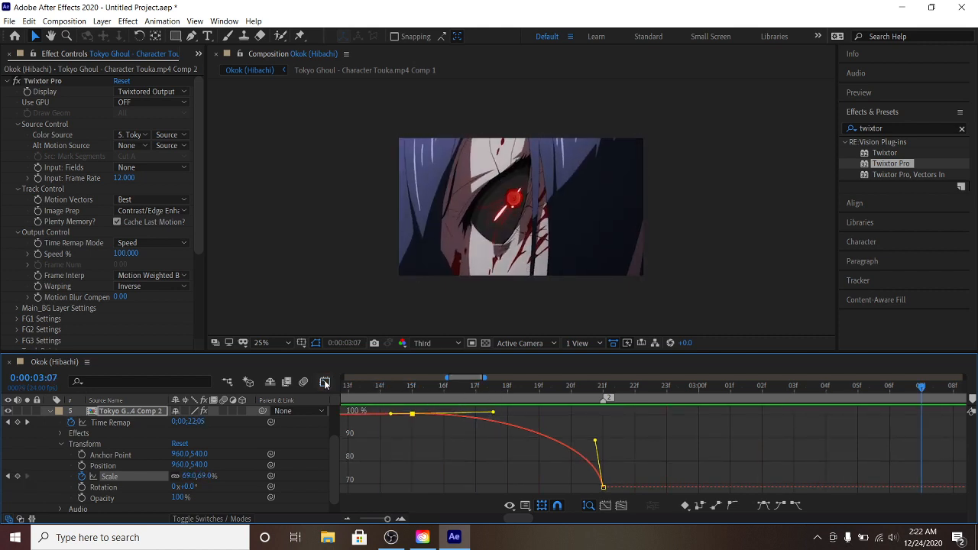
pyautogui.click(326, 382)
pyautogui.click(347, 519)
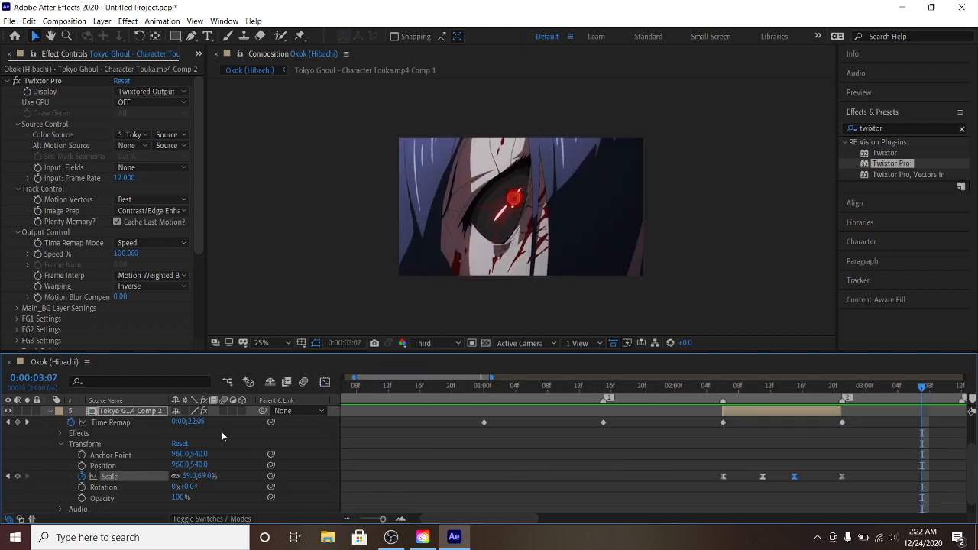
pyautogui.click(49, 413)
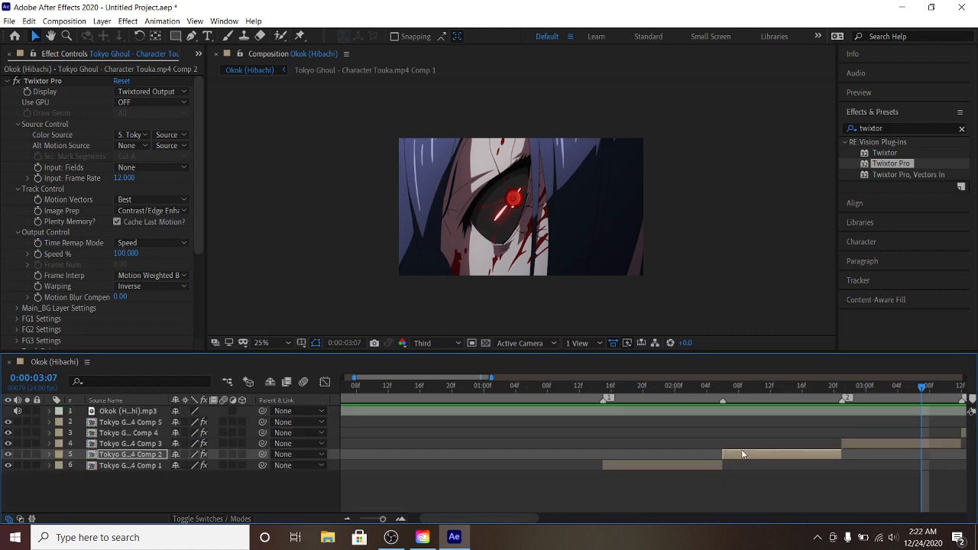
# Set the Comp 3 clip's Scale to 149% at its start, 0:00:02:21, and keyframe it there
pyautogui.click(845, 389)
pyautogui.click(856, 442)
pyautogui.press('s')
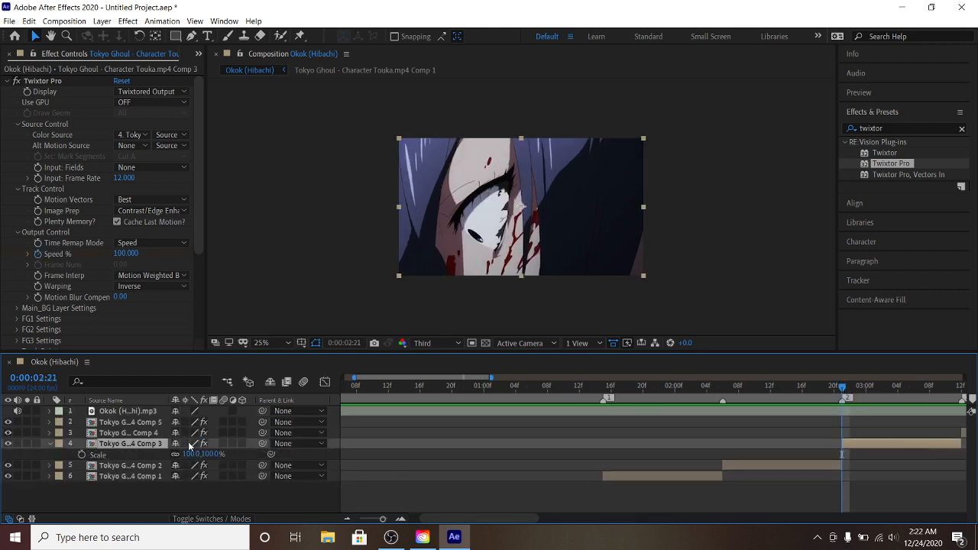
pyautogui.moveTo(208, 455); pyautogui.dragTo(223, 456)
pyautogui.moveTo(532, 520); pyautogui.dragTo(579, 520)
pyautogui.moveTo(214, 456); pyautogui.dragTo(229, 456)
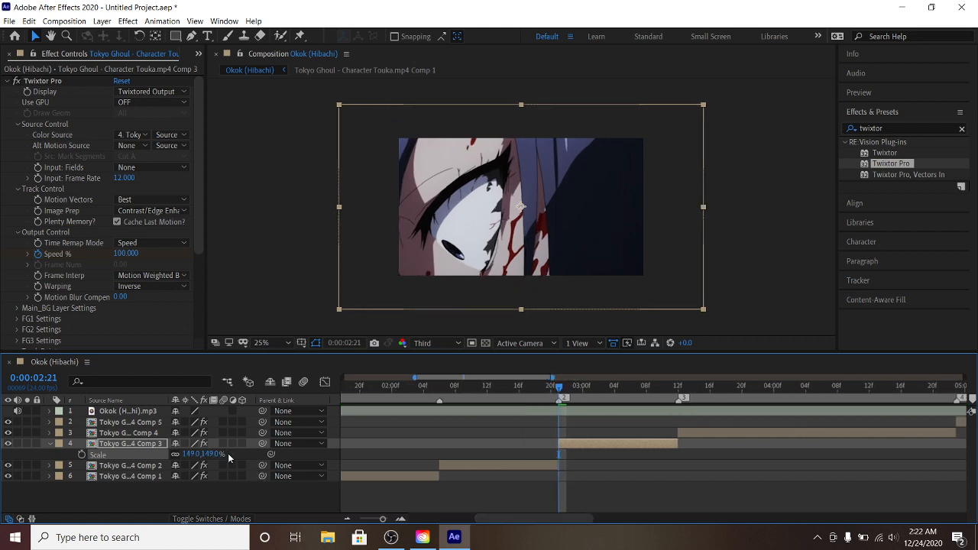
pyautogui.click(81, 454)
# Set the Comp 3 clip's Scale to 100% at 0:00:03:04
pyautogui.moveTo(580, 388); pyautogui.dragTo(615, 388)
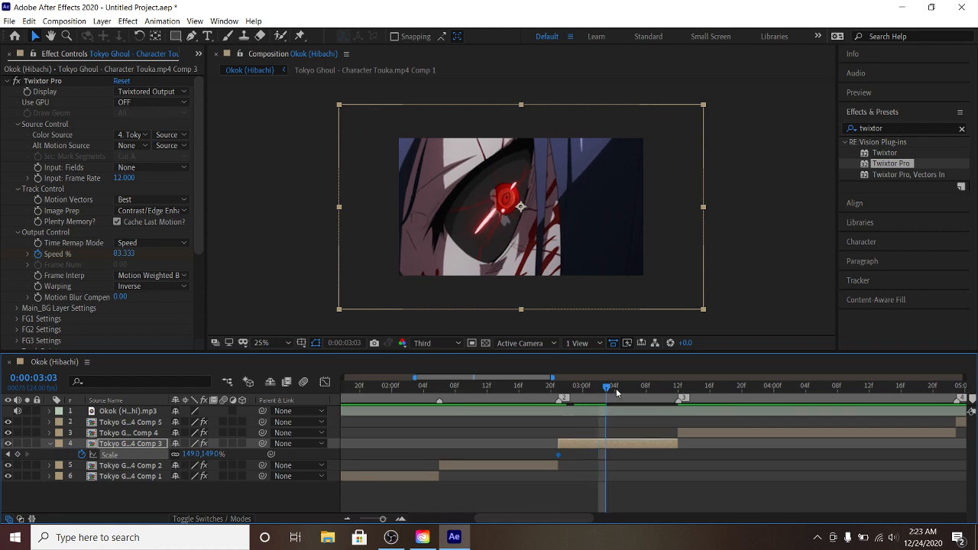
pyautogui.click(215, 455)
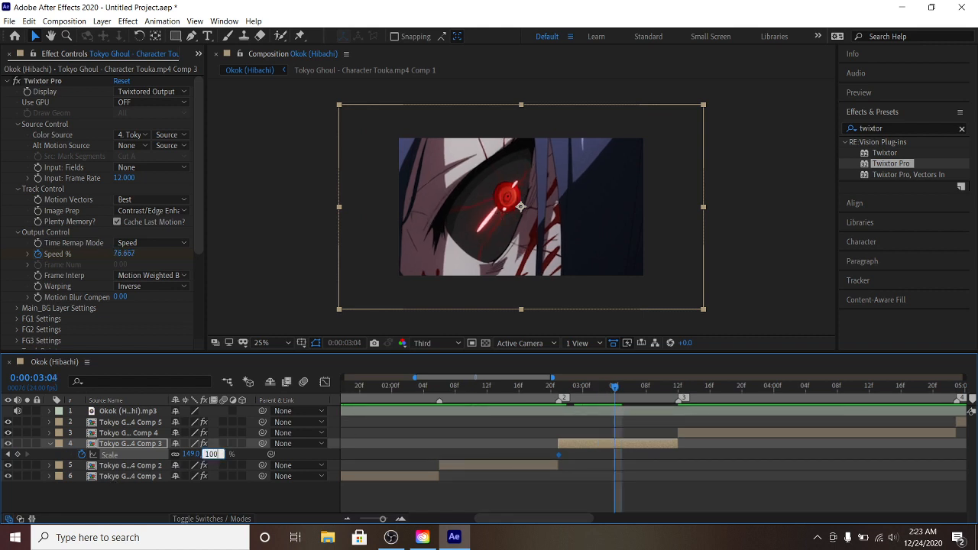
pyautogui.write('100')
pyautogui.press('Return')
# Apply Easy Ease to both Scale keyframes of the Comp 3 clip
pyautogui.moveTo(554, 452); pyautogui.dragTo(630, 460)
pyautogui.rightClick(613, 455)
pyautogui.moveTo(651, 448)
pyautogui.click(774, 374)
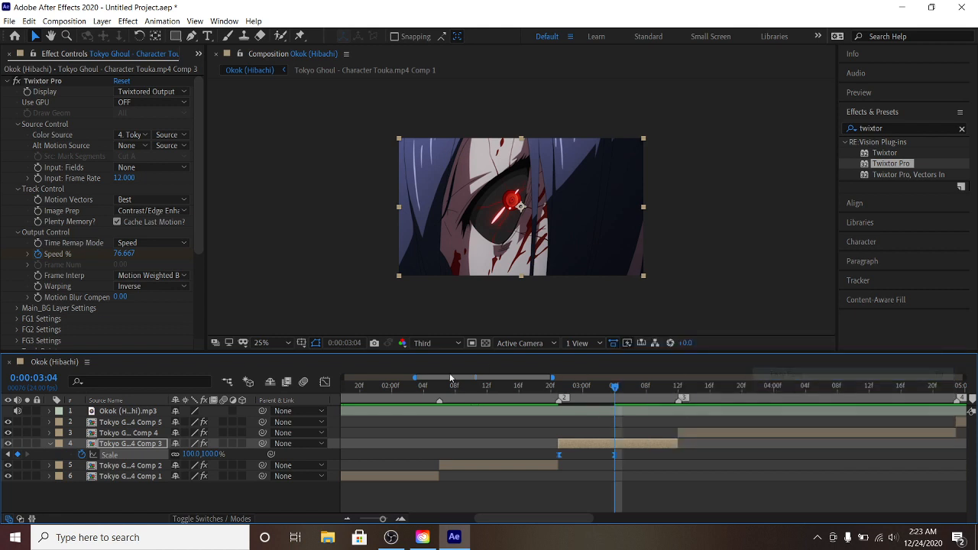
# Bend the start of the Comp 3 Scale curve so it falls steeply from the first keyframe
pyautogui.click(325, 382)
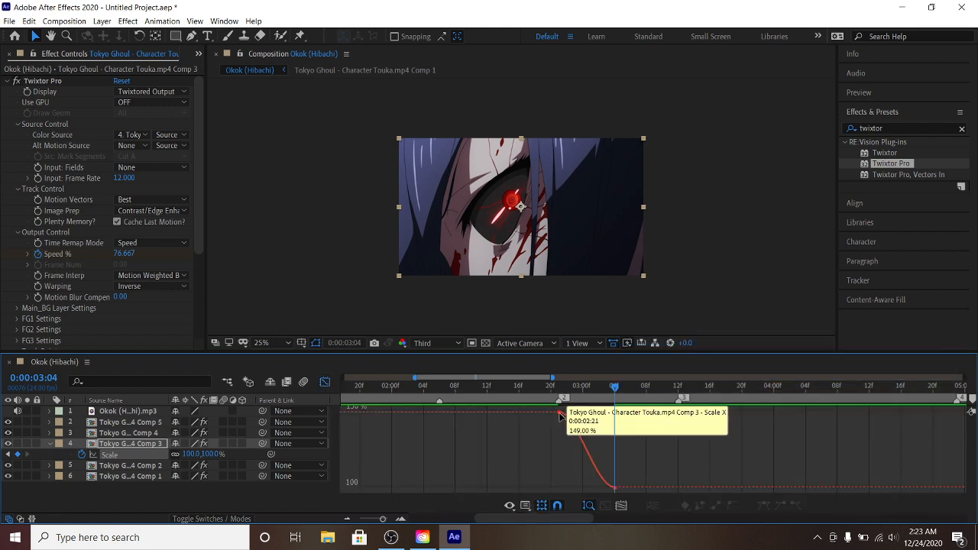
pyautogui.click(572, 427)
pyautogui.moveTo(577, 413); pyautogui.dragTo(559, 461)
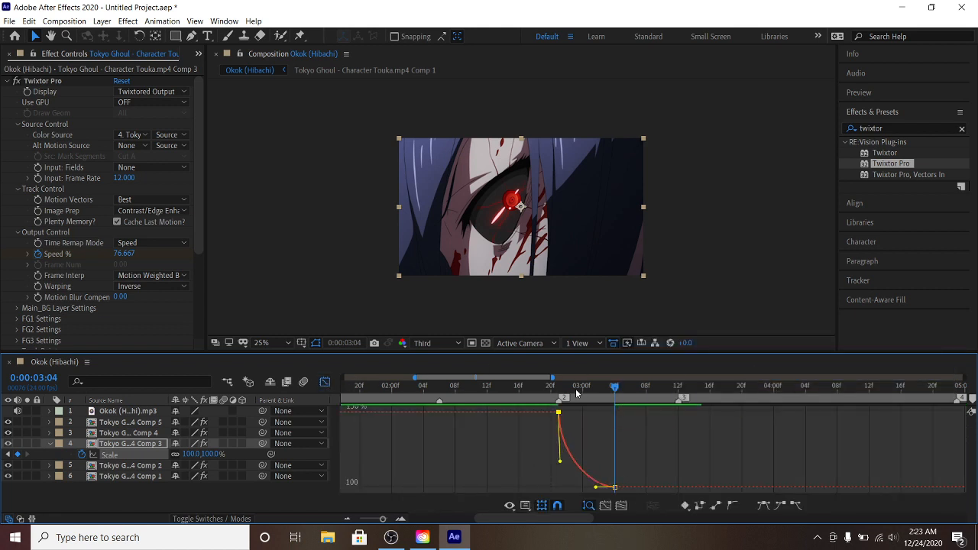
# Replay the transition from Comp 2 into Comp 3 from points between 0:00:02:10 and 0:00:02:13, then collapse the layer
pyautogui.click(469, 380)
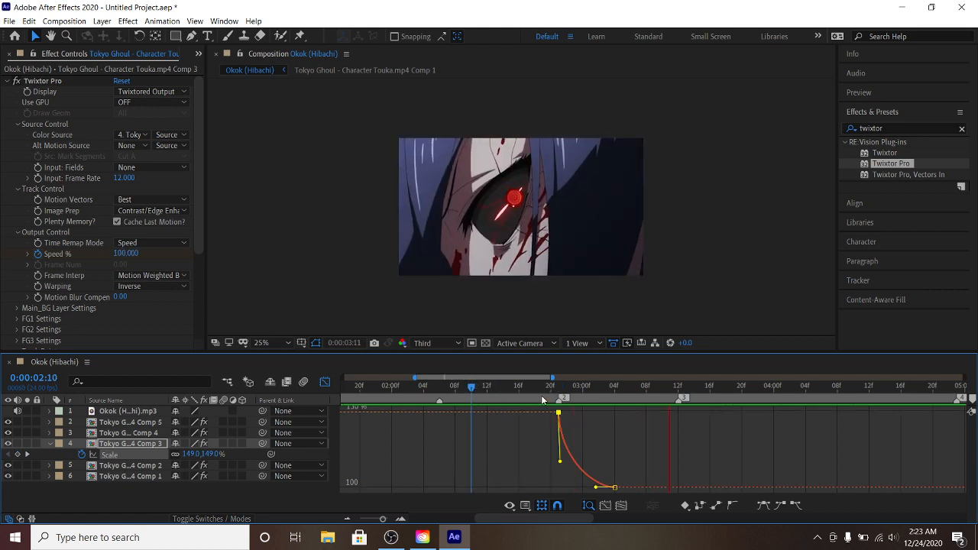
pyautogui.click(478, 386)
pyautogui.press('space')
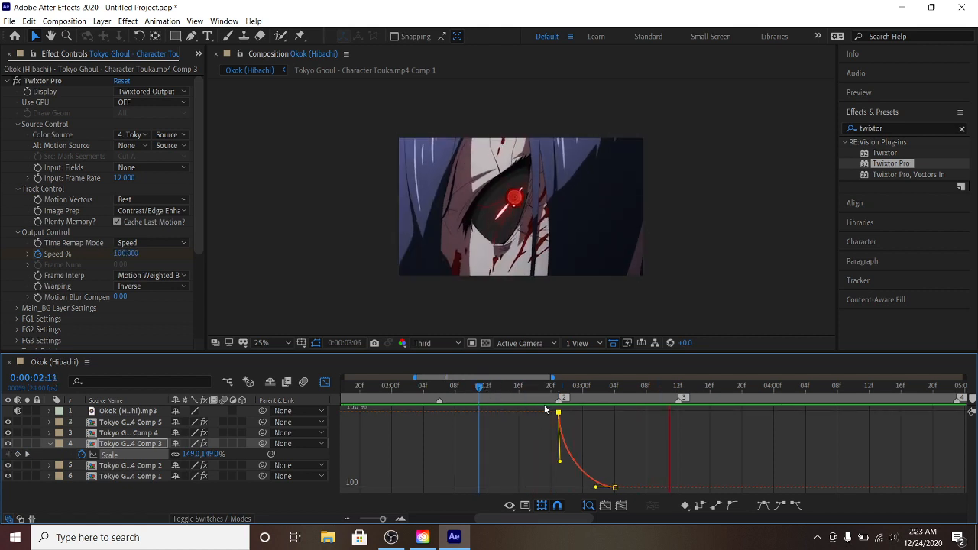
pyautogui.moveTo(503, 385); pyautogui.dragTo(489, 385)
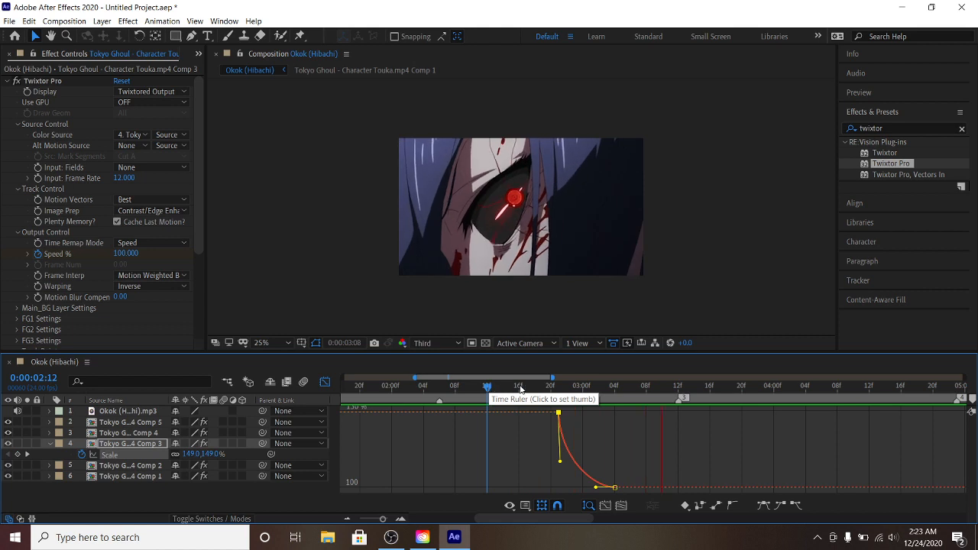
pyautogui.click(495, 385)
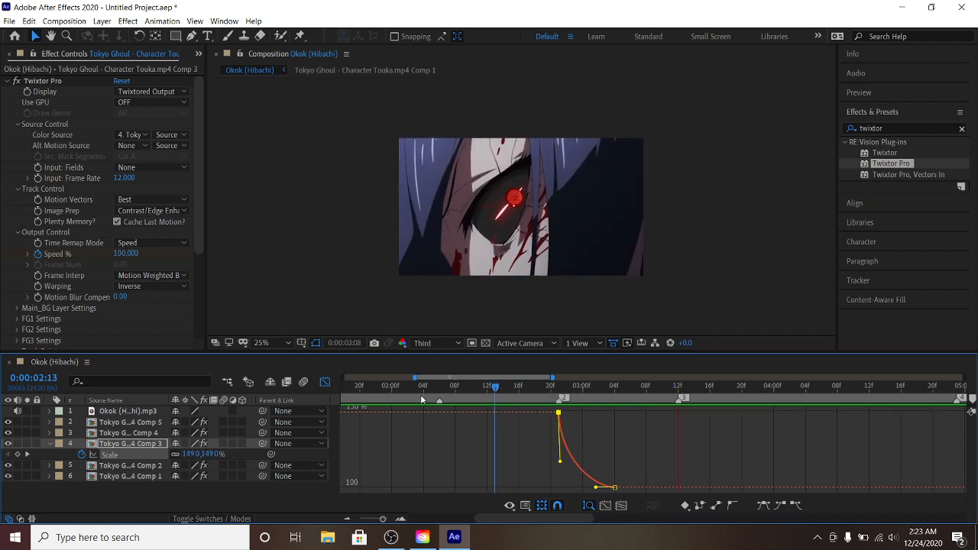
pyautogui.press('o')
pyautogui.click(325, 381)
pyautogui.click(465, 484)
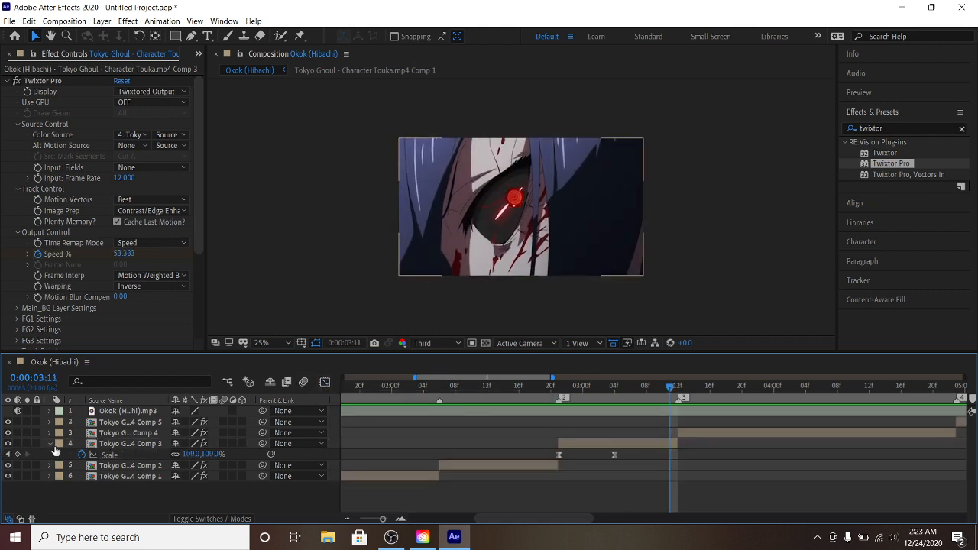
pyautogui.press('u')
# Add a 0° Rotation keyframe to the Comp 3 clip at 0:00:03:05
pyautogui.click(631, 387)
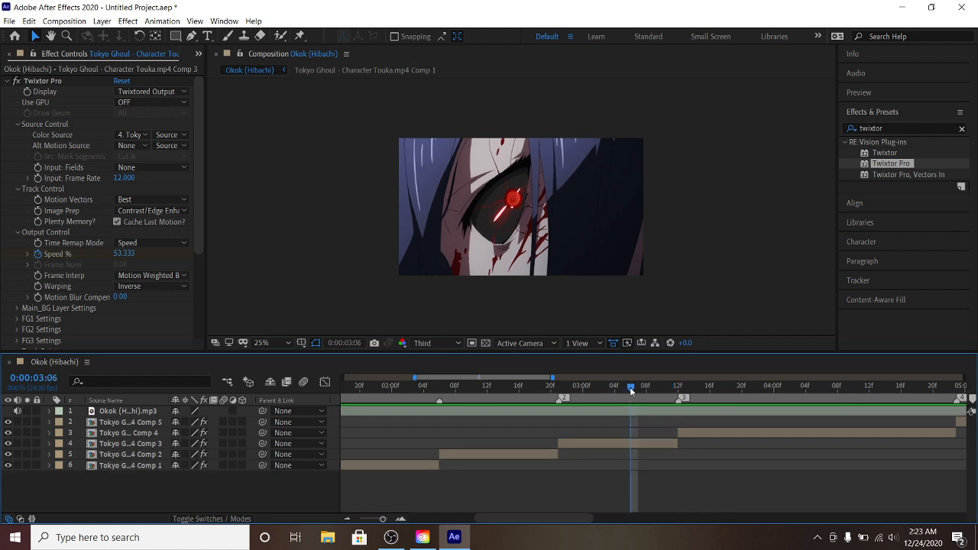
pyautogui.click(619, 388)
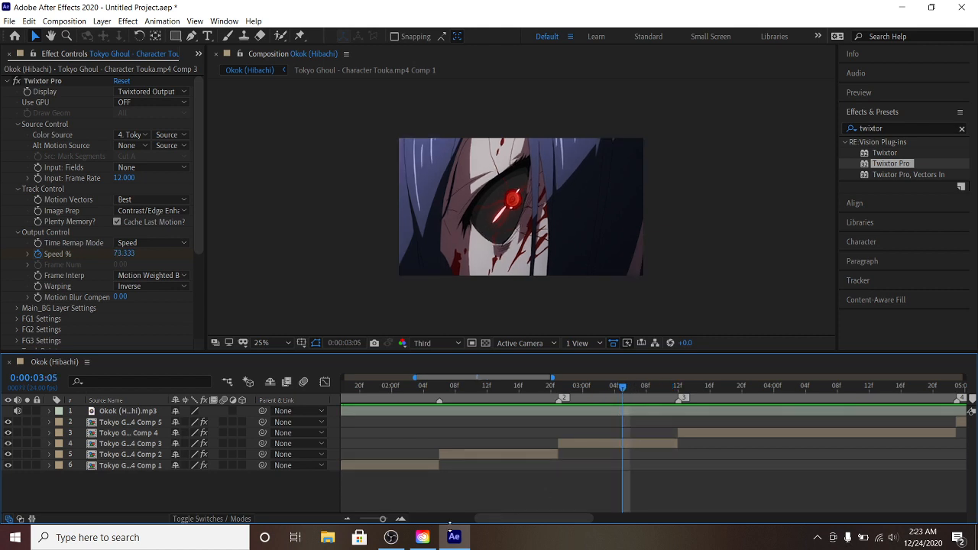
pyautogui.click(401, 520)
pyautogui.moveTo(558, 520); pyautogui.dragTo(567, 520)
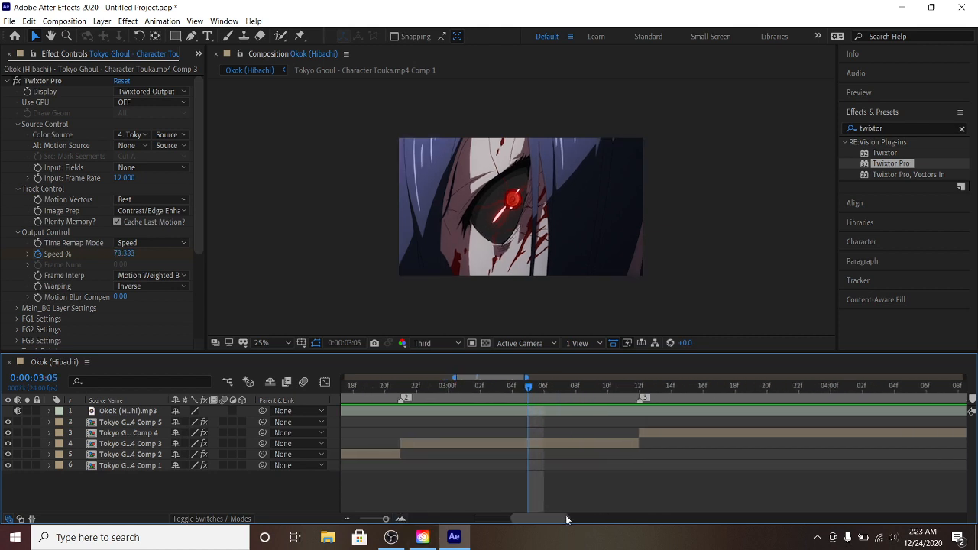
pyautogui.click(553, 443)
pyautogui.press('r')
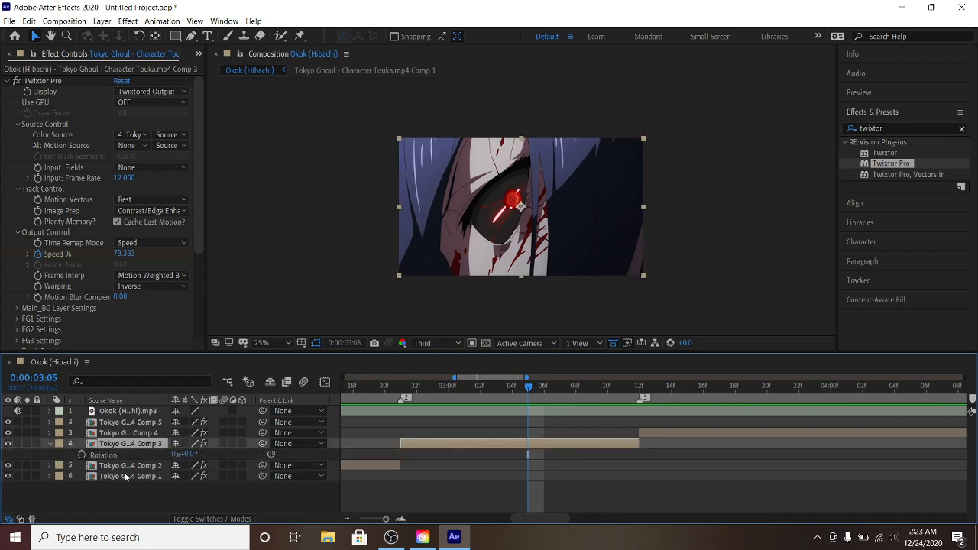
pyautogui.click(81, 453)
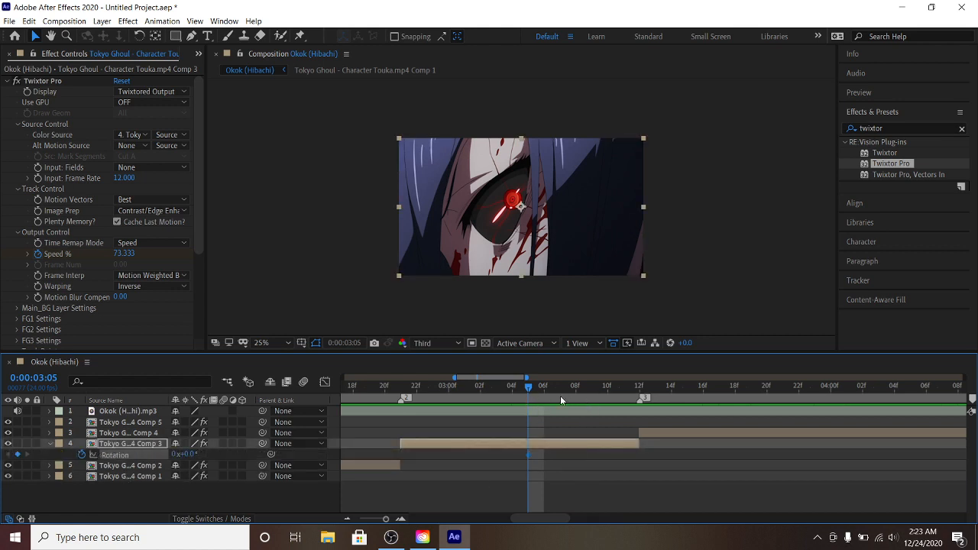
# Set the Comp 3 clip's Rotation to 90° at its end, 0:00:03:12
pyautogui.moveTo(560, 395); pyautogui.dragTo(637, 398)
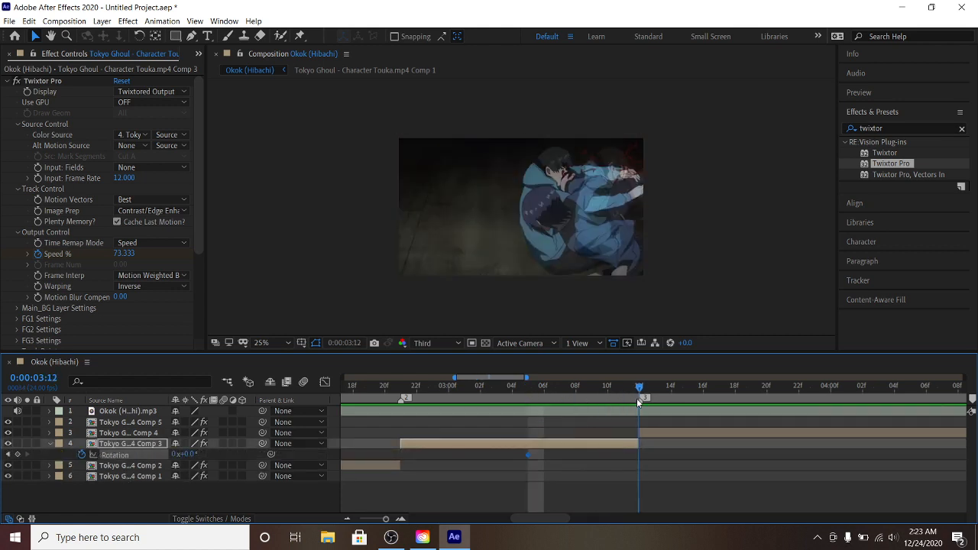
pyautogui.click(186, 454)
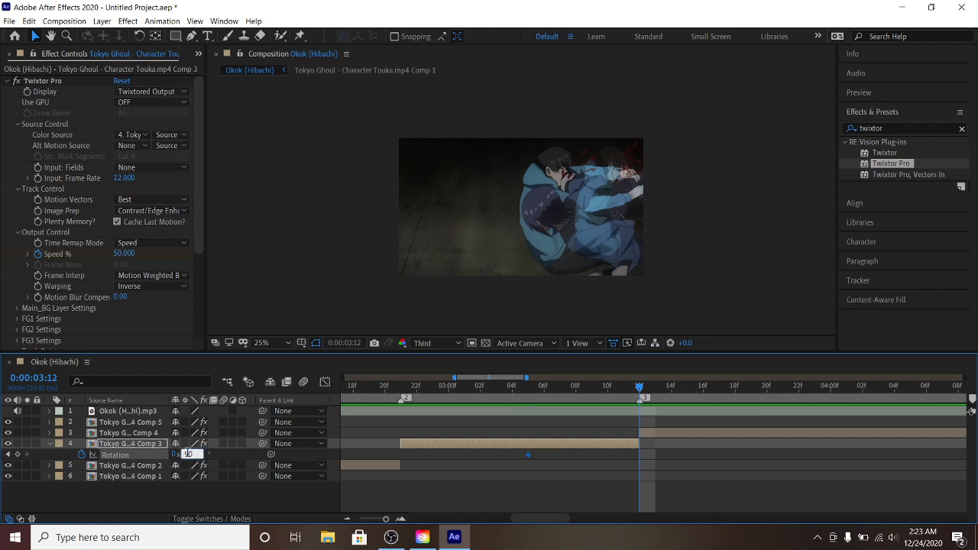
pyautogui.write('90')
pyautogui.press('Return')
# Apply Easy Ease to both Rotation keyframes of the Comp 3 clip
pyautogui.moveTo(512, 464); pyautogui.dragTo(640, 452)
pyautogui.rightClick(640, 456)
pyautogui.moveTo(720, 448)
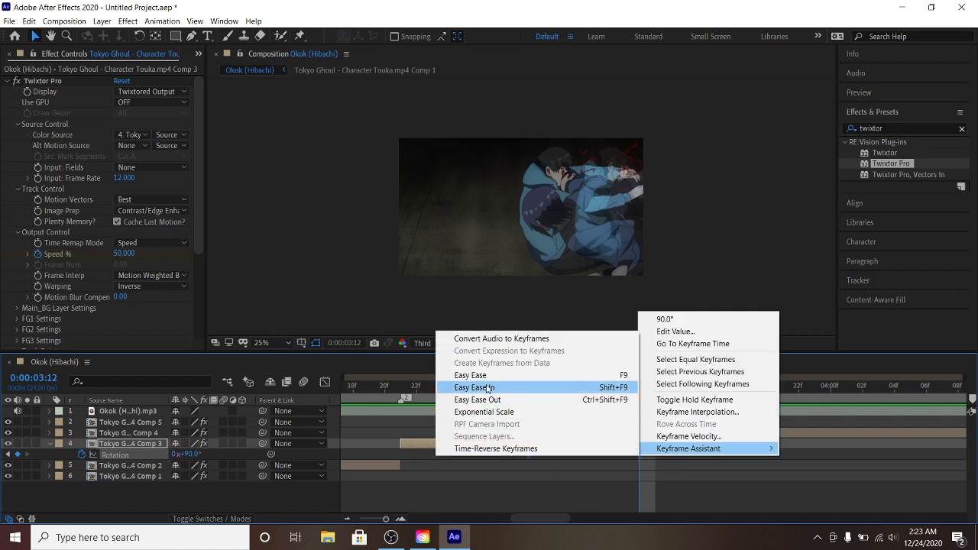
pyautogui.click(534, 375)
# Bend the end of the Comp 3 Rotation curve so it rises steeply into the 90° keyframe, and preview the spin
pyautogui.click(325, 382)
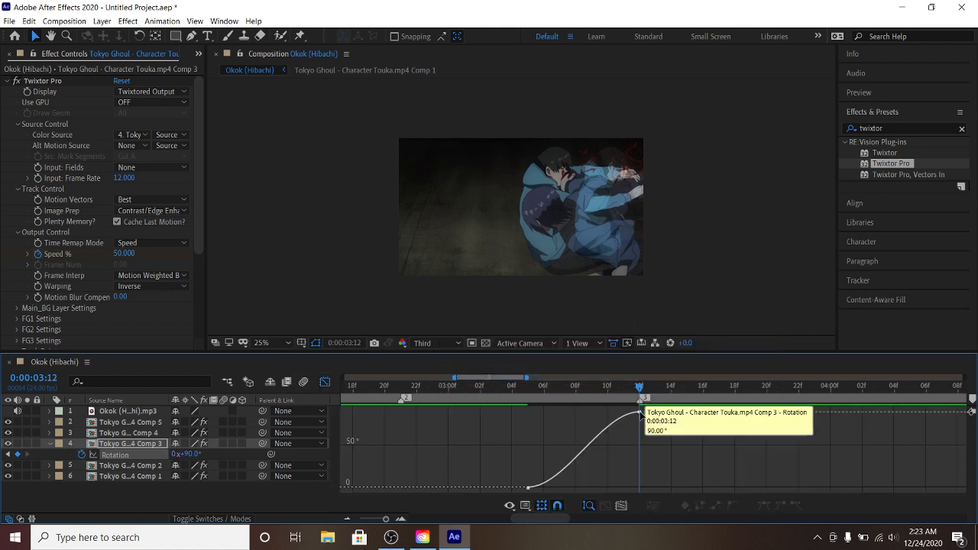
pyautogui.moveTo(602, 413); pyautogui.dragTo(698, 481)
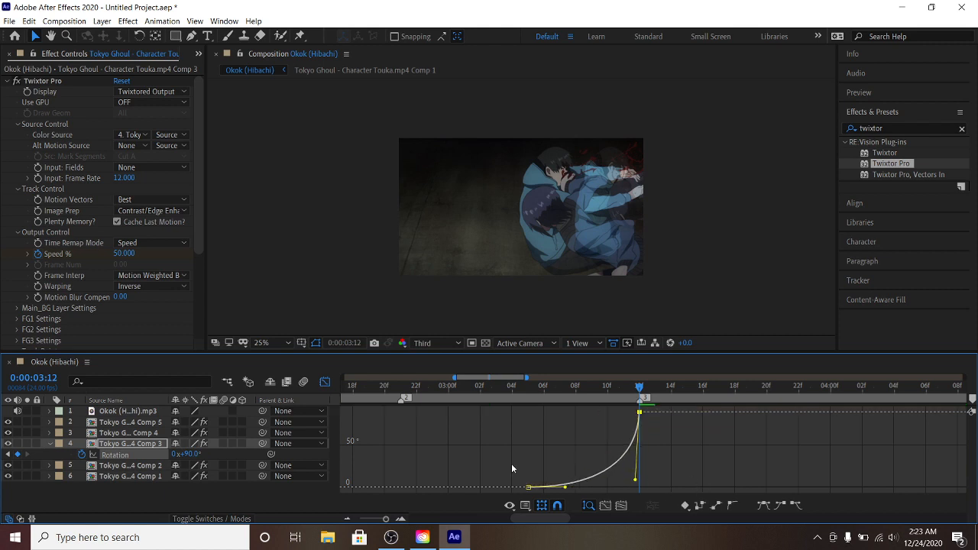
pyautogui.click(483, 387)
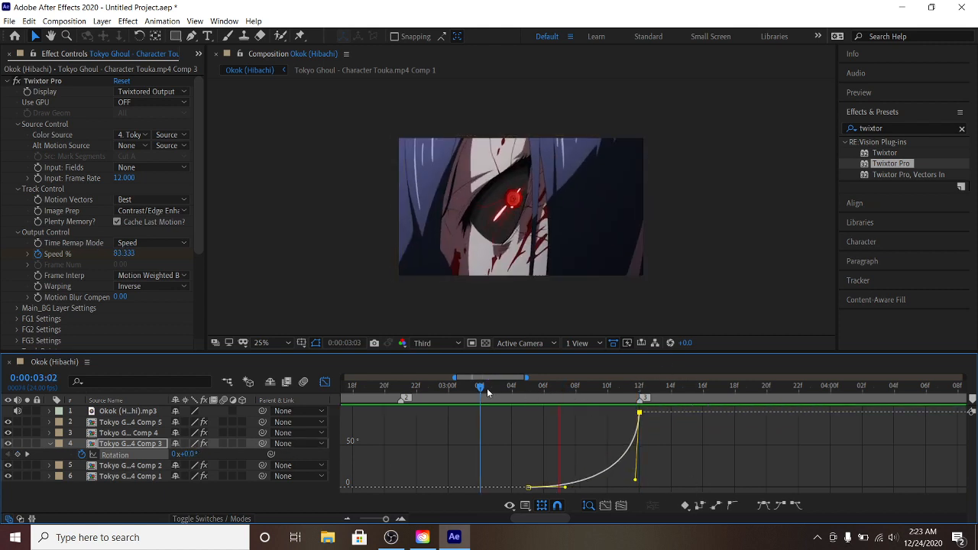
pyautogui.press('space')
# Keyframe the Comp 4 clip's Rotation at its start, 0:00:03:12, with a value of -90°
pyautogui.click(324, 382)
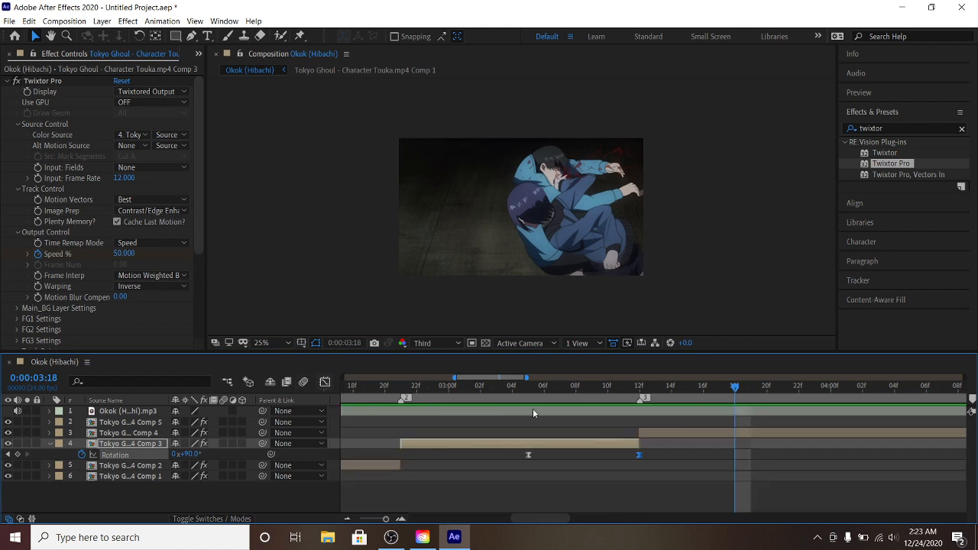
pyautogui.press('j')
pyautogui.click(659, 432)
pyautogui.press('r')
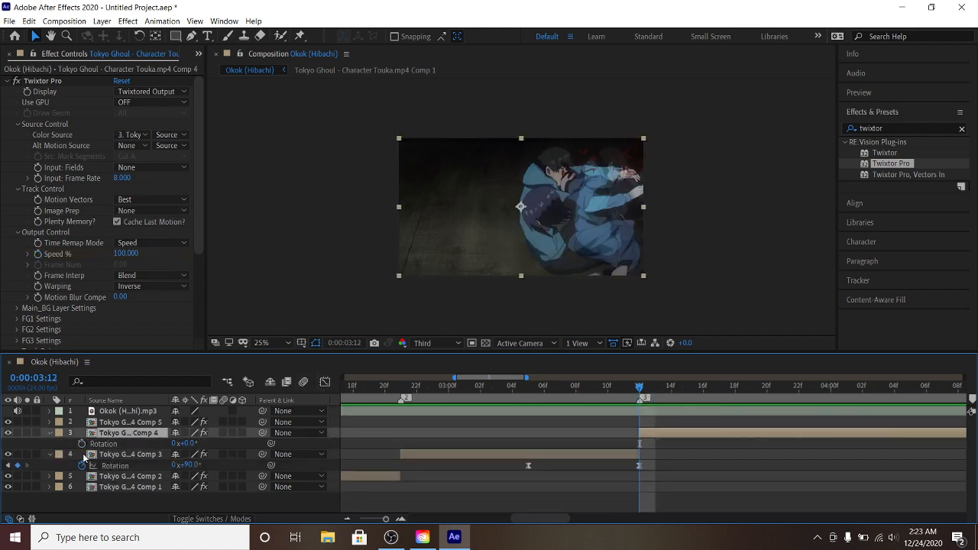
pyautogui.click(186, 443)
pyautogui.click(147, 434)
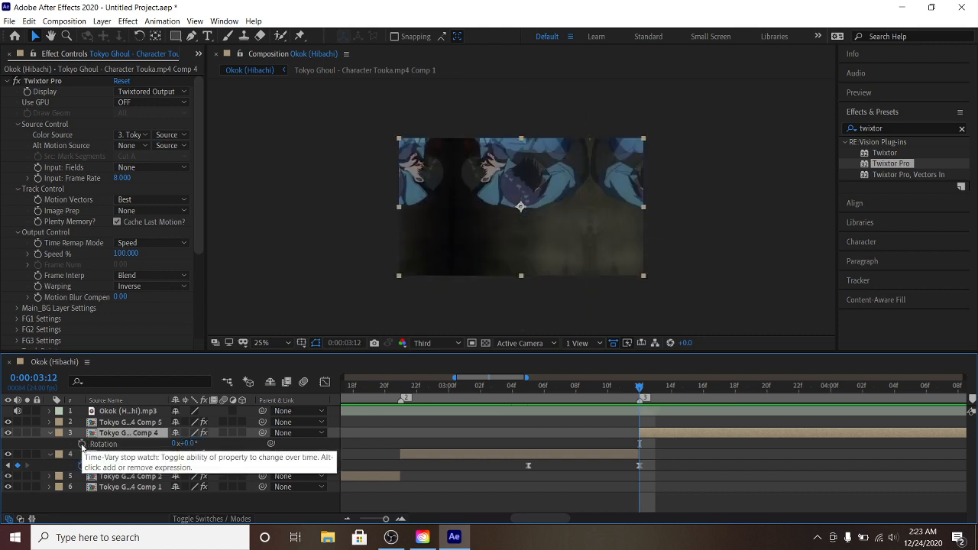
pyautogui.click(82, 443)
pyautogui.click(192, 443)
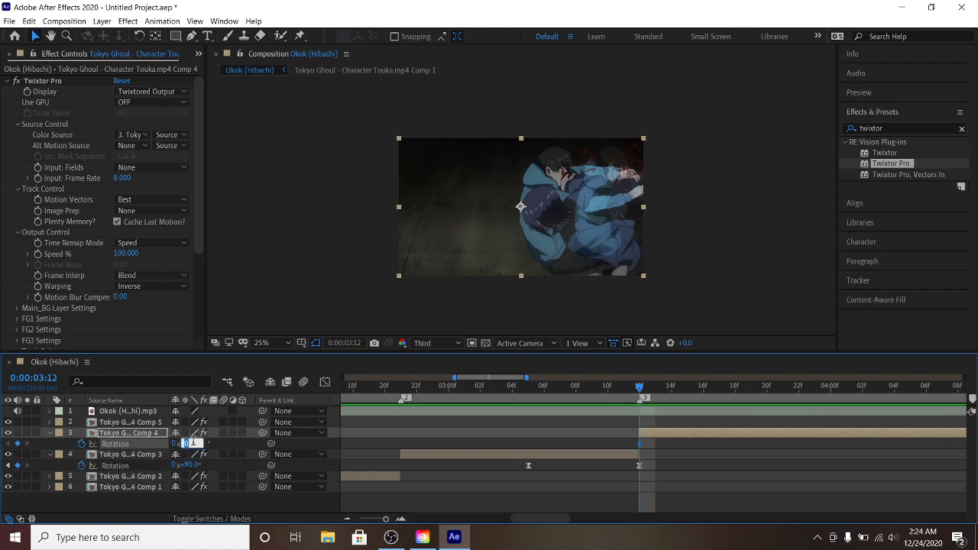
pyautogui.write('-90')
pyautogui.press('Return')
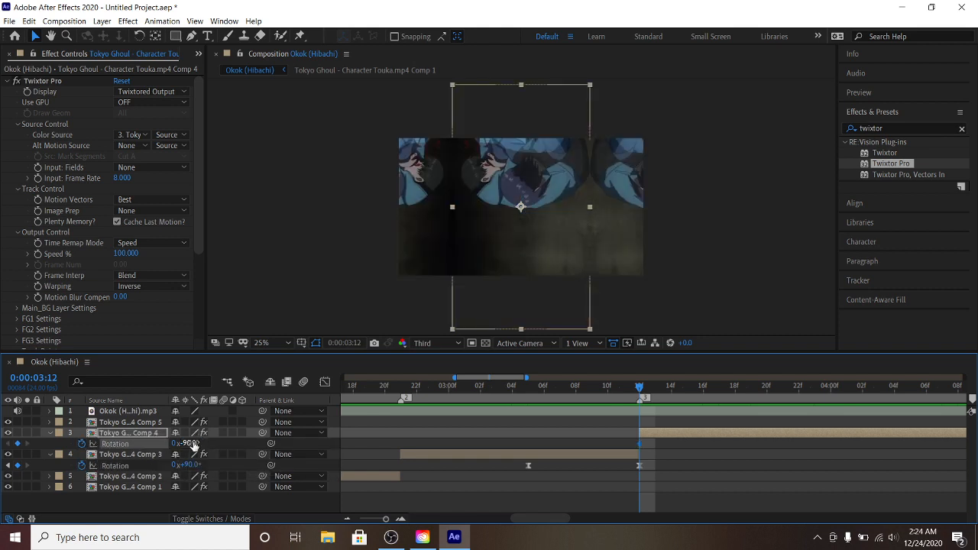
# Set the Comp 4 clip's Rotation to 0° at 0:00:03:23
pyautogui.moveTo(646, 397); pyautogui.dragTo(813, 398)
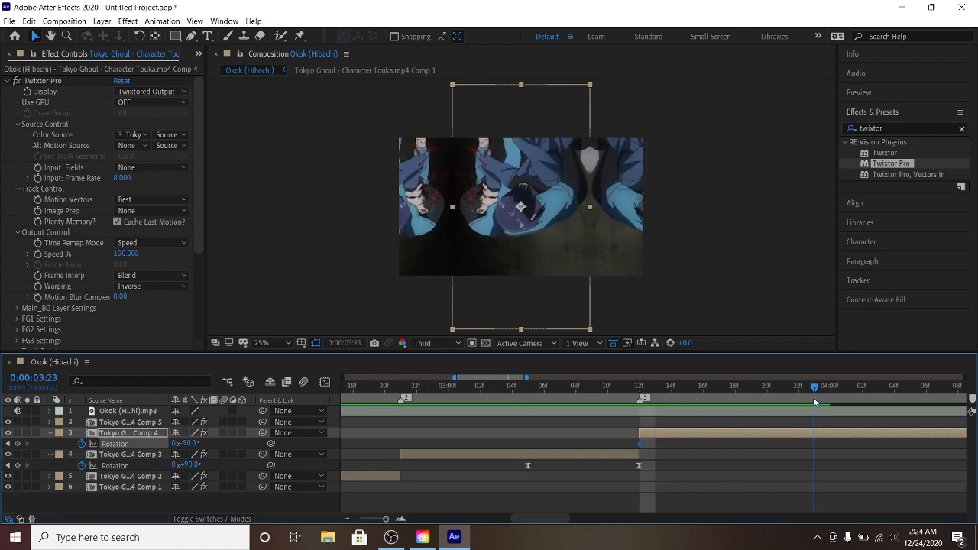
pyautogui.click(194, 444)
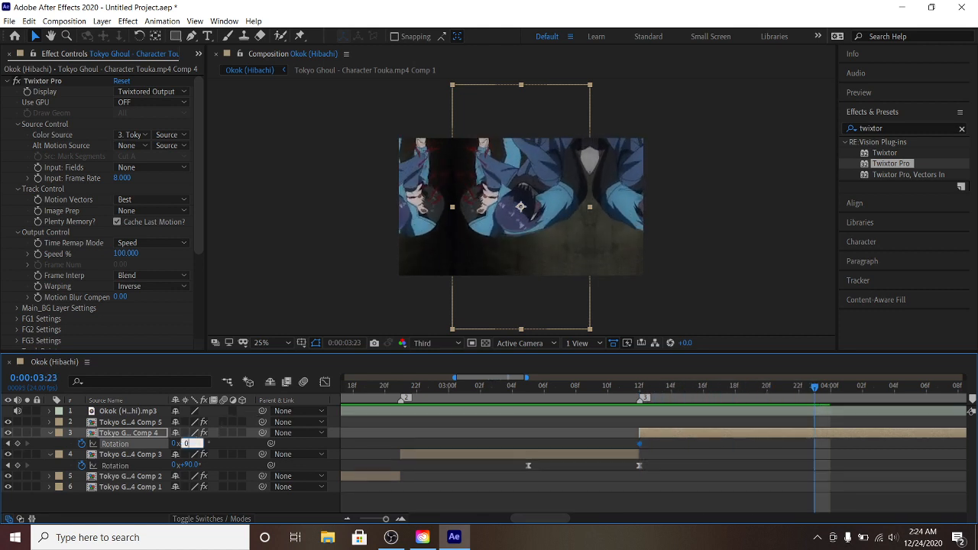
pyautogui.write('0')
pyautogui.press('Return')
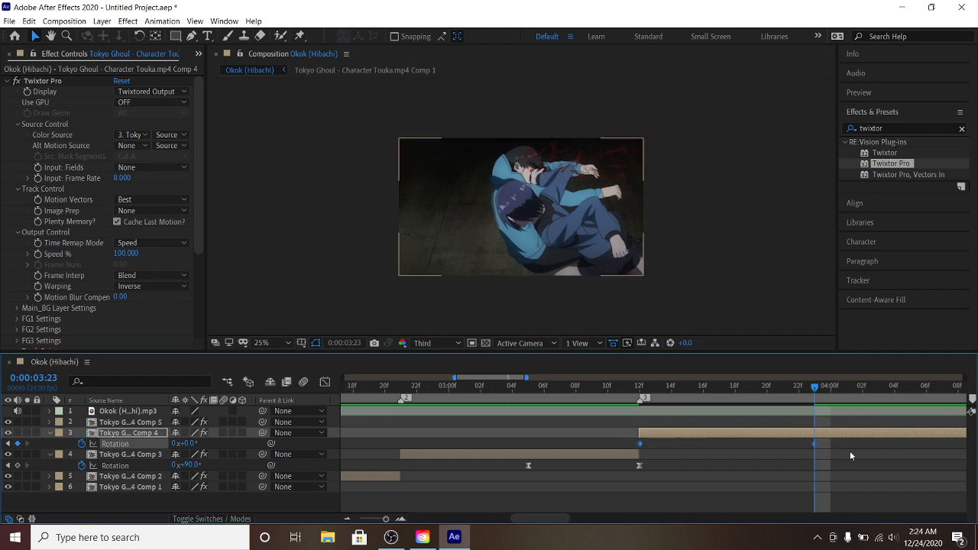
# Apply Easy Ease to both Rotation keyframes of the Comp 4 clip
pyautogui.rightClick(814, 443)
pyautogui.moveTo(854, 435)
pyautogui.click(656, 366)
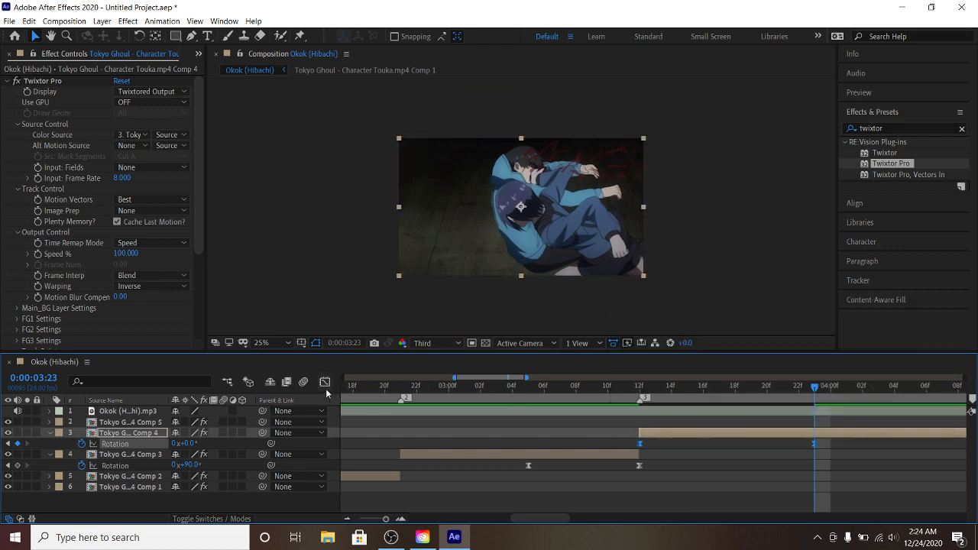
# Try bending the end of the Comp 4 Rotation curve so it rises steeply into the 0° keyframe, and preview the spin
pyautogui.click(325, 381)
pyautogui.click(761, 419)
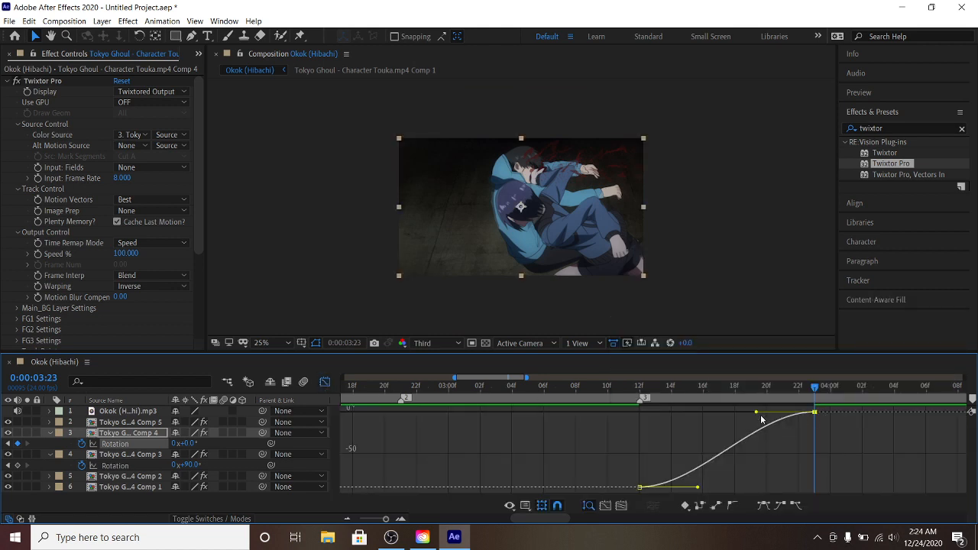
pyautogui.moveTo(756, 413); pyautogui.dragTo(810, 485)
pyautogui.moveTo(592, 388); pyautogui.dragTo(556, 388)
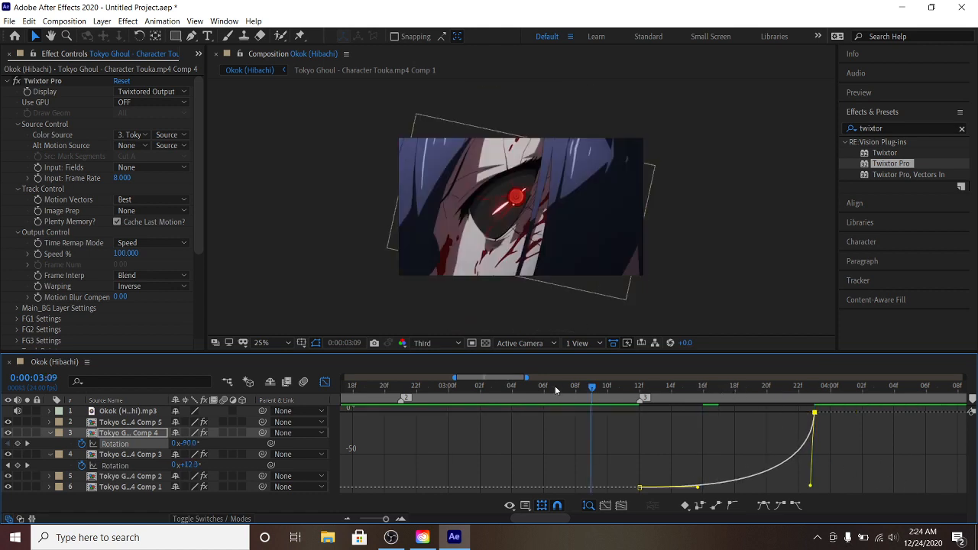
pyautogui.press('space')
pyautogui.press('space')
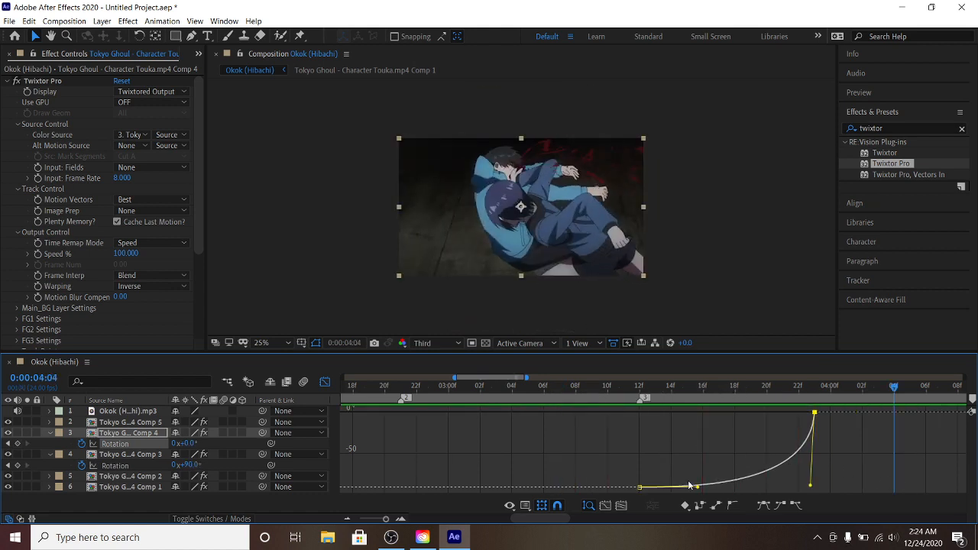
# Reshape the Comp 4 Rotation curve to rise steeply out of the -90° keyframe and flatten into 0°, and preview the transition
pyautogui.moveTo(696, 489); pyautogui.dragTo(583, 424)
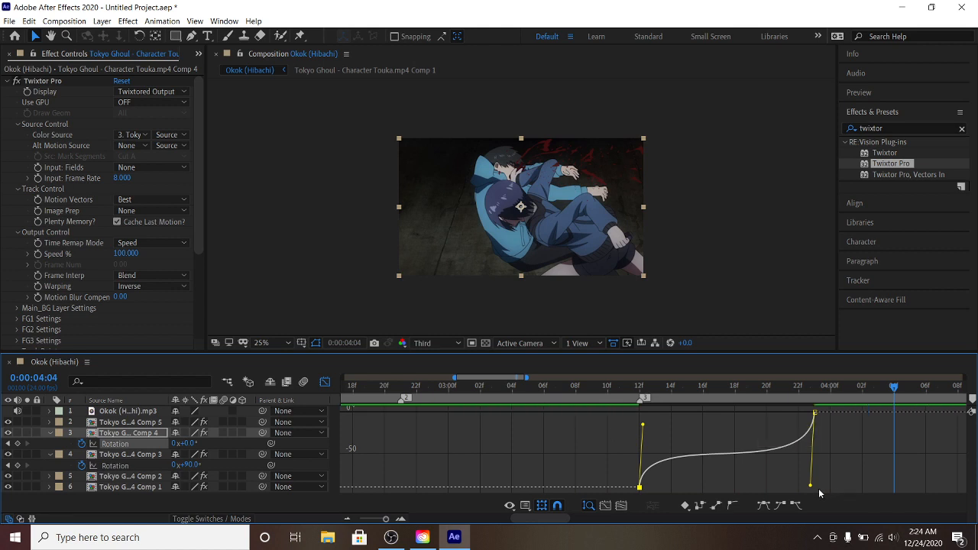
pyautogui.moveTo(809, 484); pyautogui.dragTo(713, 412)
pyautogui.moveTo(643, 424); pyautogui.dragTo(643, 435)
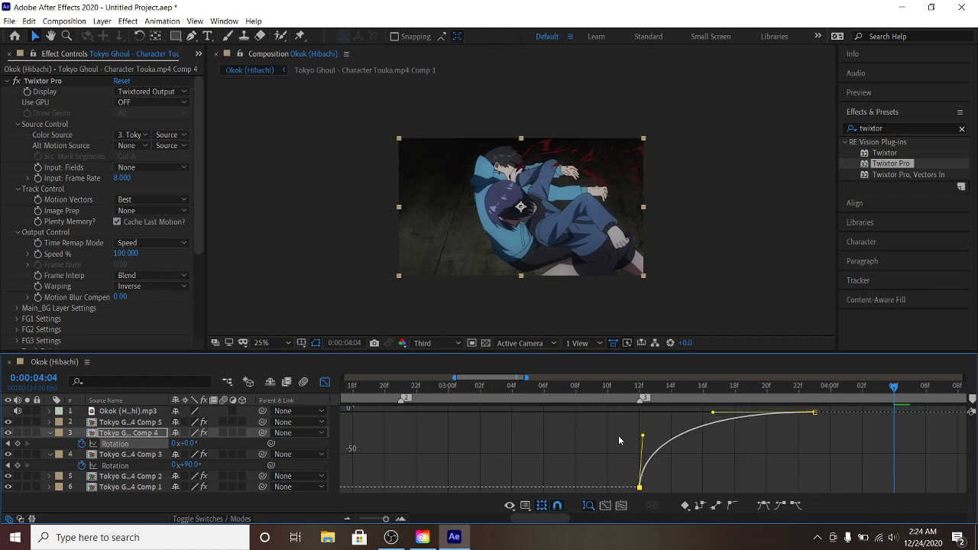
pyautogui.click(527, 388)
pyautogui.press('space')
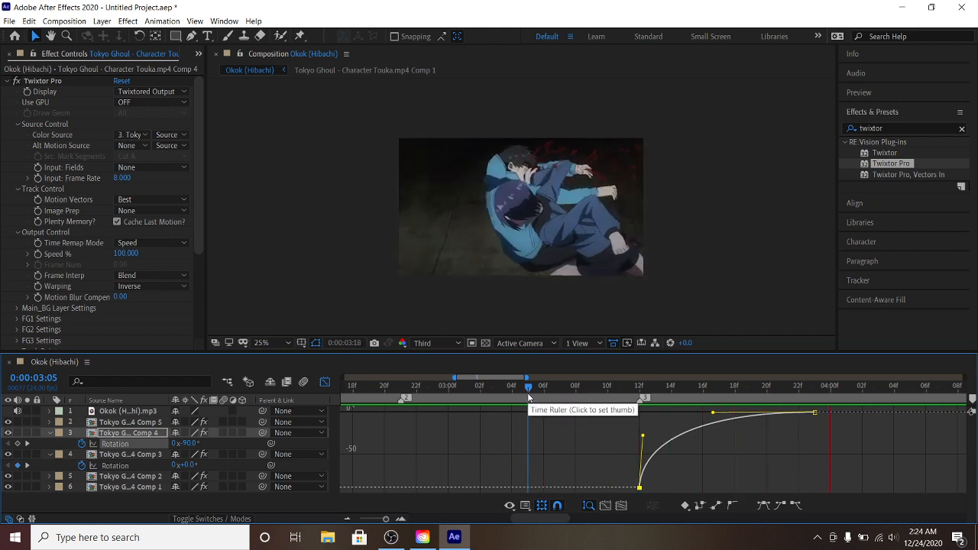
pyautogui.press('space')
pyautogui.click(559, 387)
pyautogui.press('space')
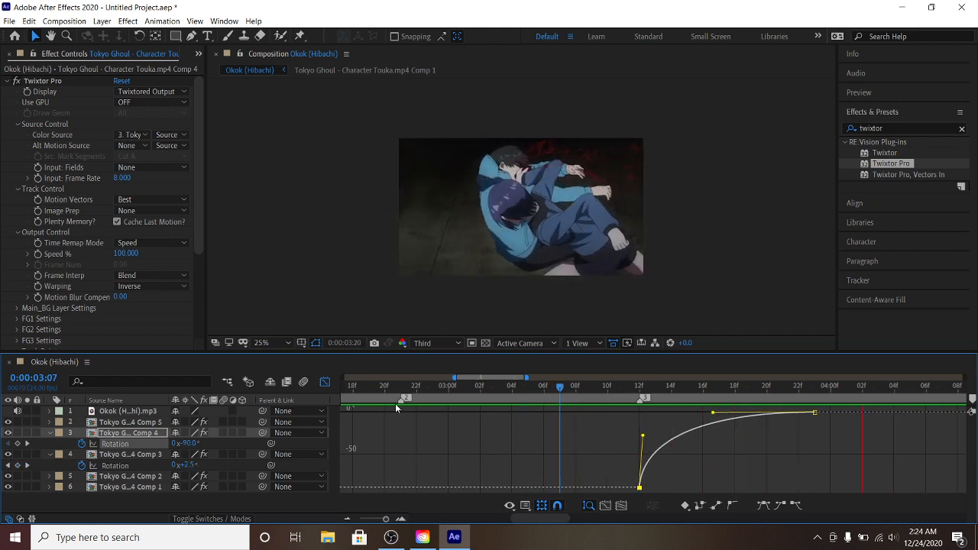
pyautogui.press('space')
pyautogui.click(322, 385)
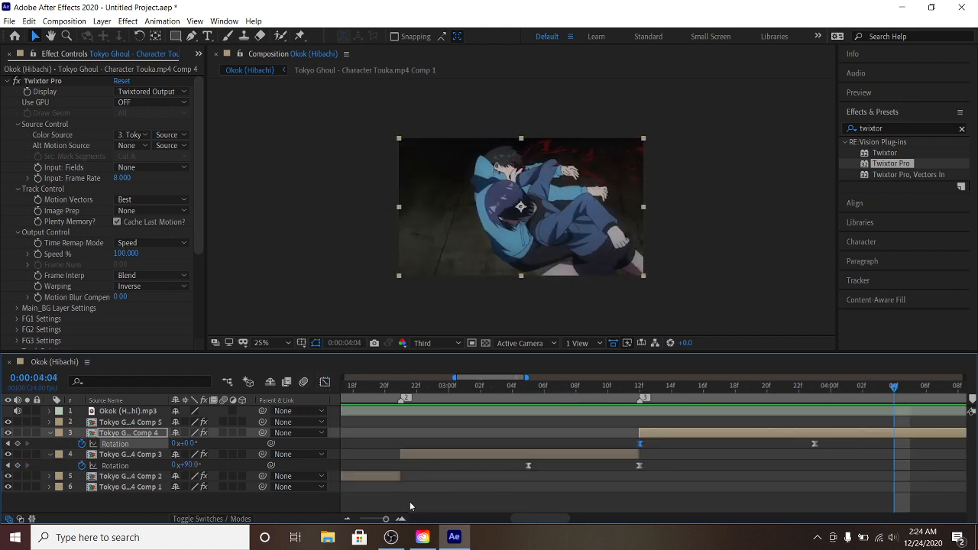
# Add a 0° Rotation keyframe to the Comp 4 clip at 0:00:04:16 and nudge it one frame earlier
pyautogui.moveTo(540, 519); pyautogui.dragTo(582, 518)
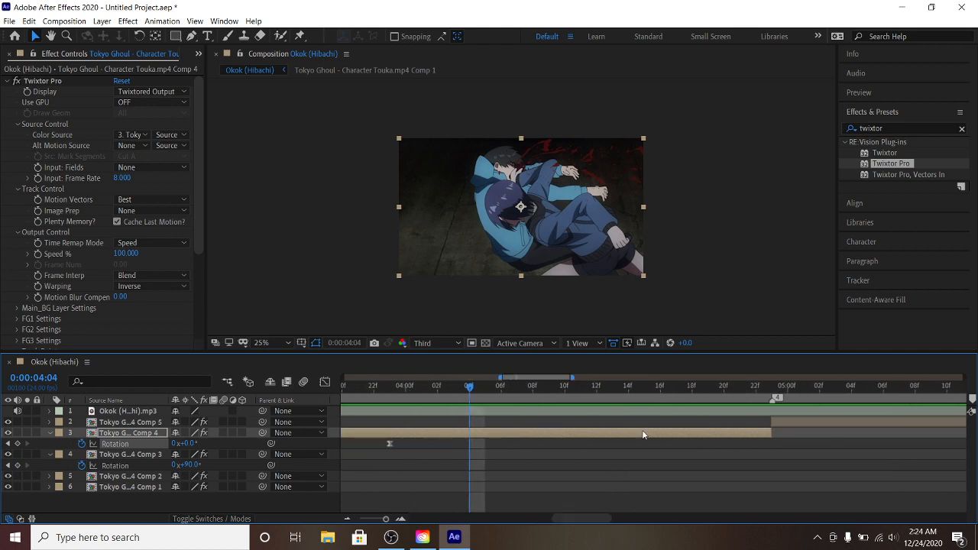
pyautogui.click(660, 388)
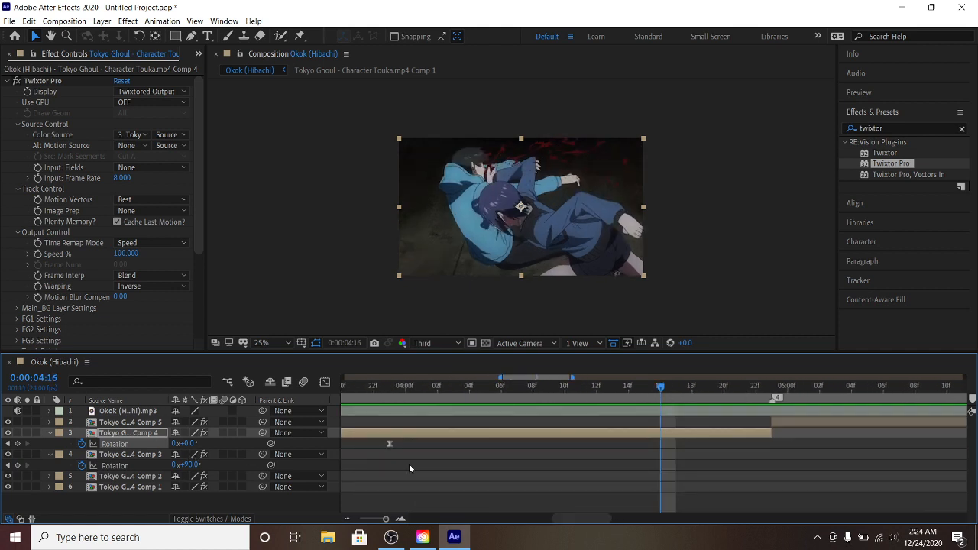
pyautogui.click(188, 444)
pyautogui.click(17, 443)
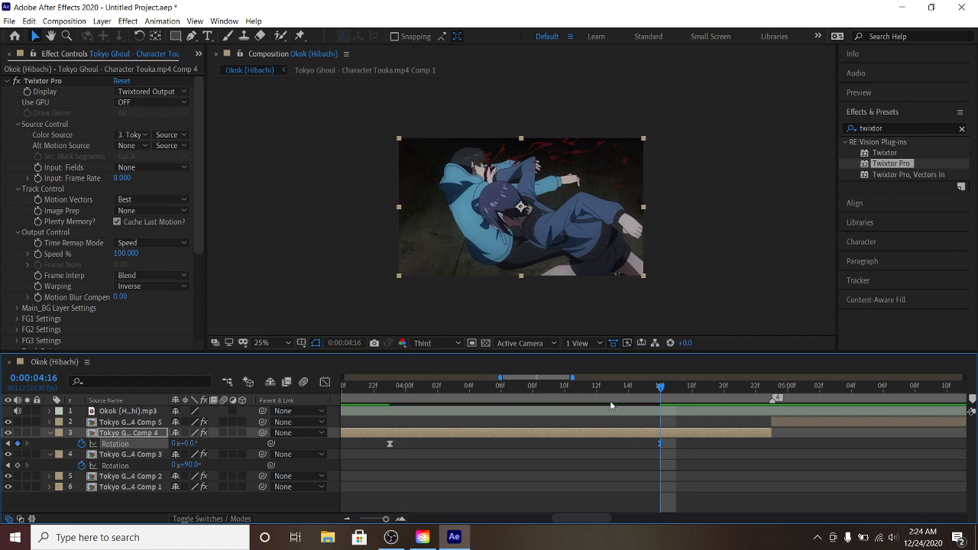
pyautogui.hotkey('alt', 'Left')
# Set the Comp 4 clip's Rotation to -90° at its end, 0:00:04:23
pyautogui.click(771, 388)
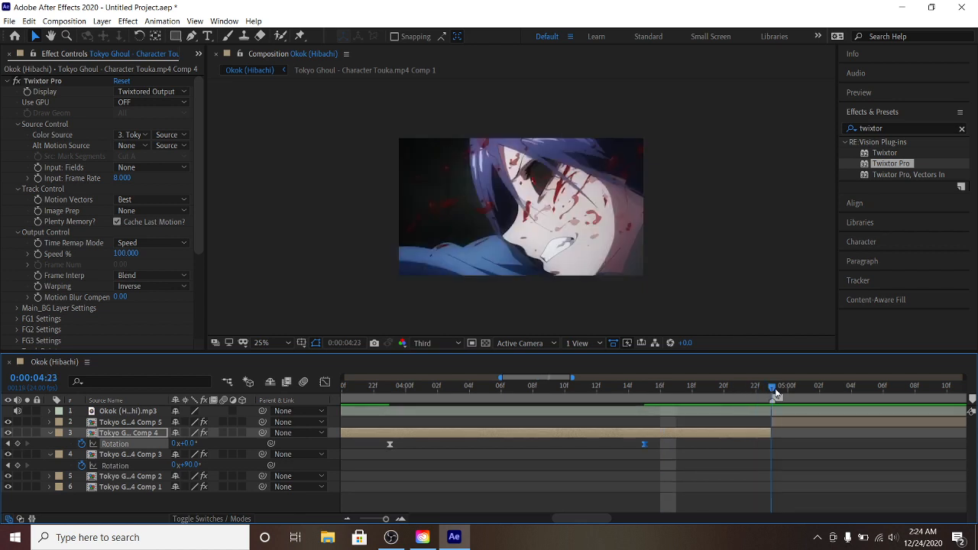
pyautogui.click(188, 444)
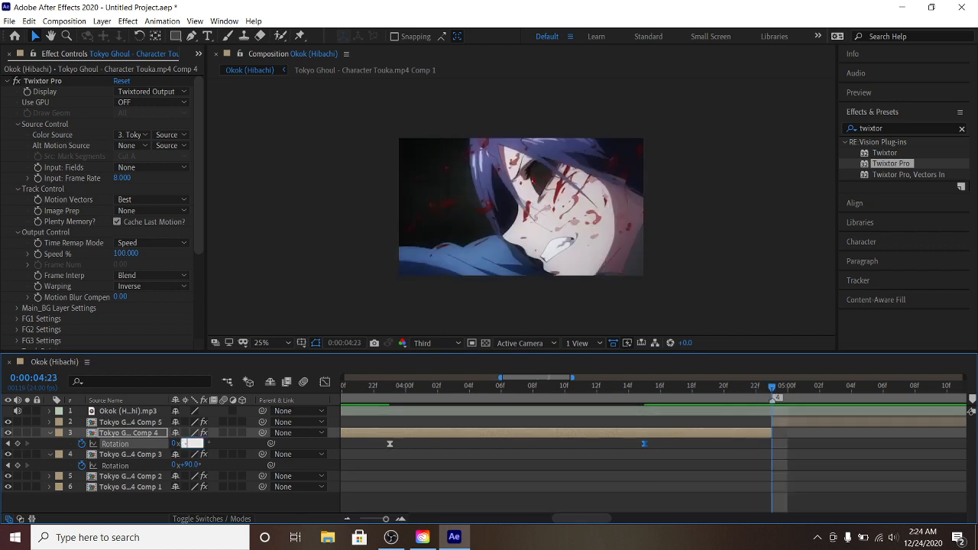
pyautogui.write('-90')
pyautogui.press('Return')
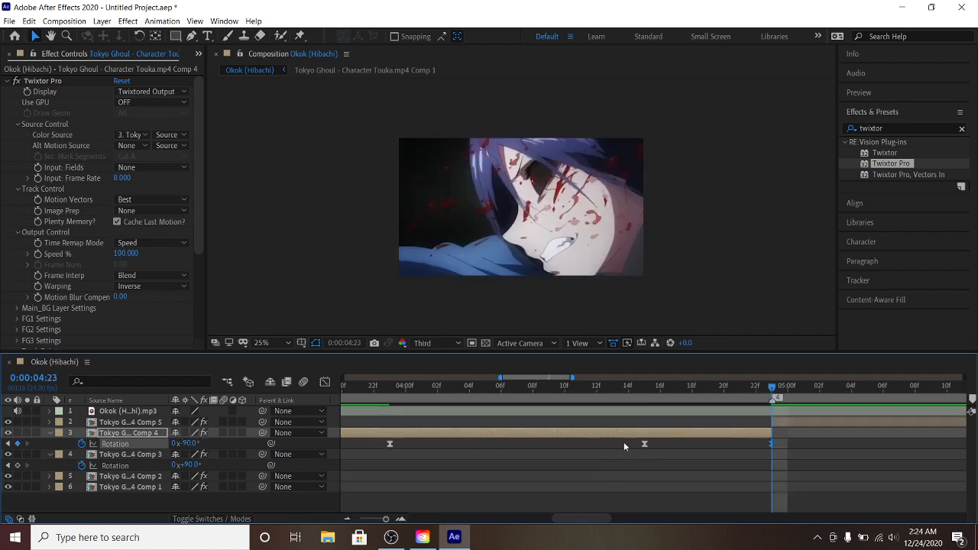
# Bend the end of the Comp 4 Rotation curve so it drops steeply into the final -90° keyframe, and preview the spin
pyautogui.moveTo(623, 446); pyautogui.dragTo(811, 454)
pyautogui.click(324, 381)
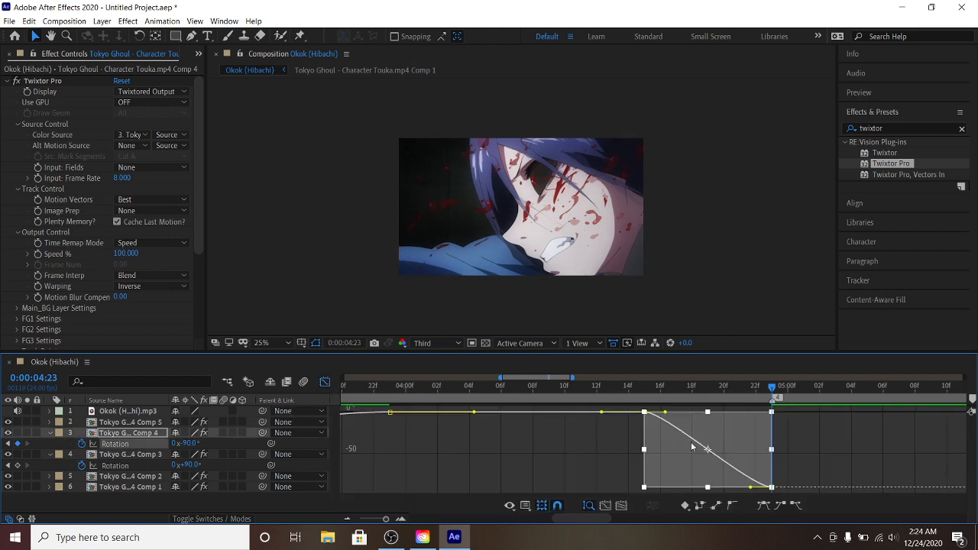
pyautogui.click(781, 482)
pyautogui.click(771, 487)
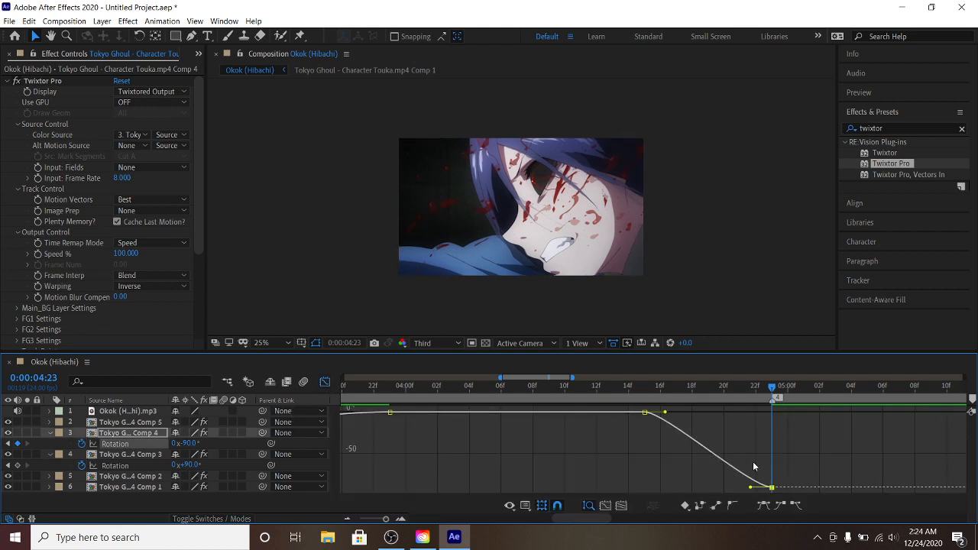
pyautogui.moveTo(753, 489); pyautogui.dragTo(825, 433)
pyautogui.moveTo(749, 488); pyautogui.dragTo(822, 422)
pyautogui.click(579, 388)
pyautogui.press('space')
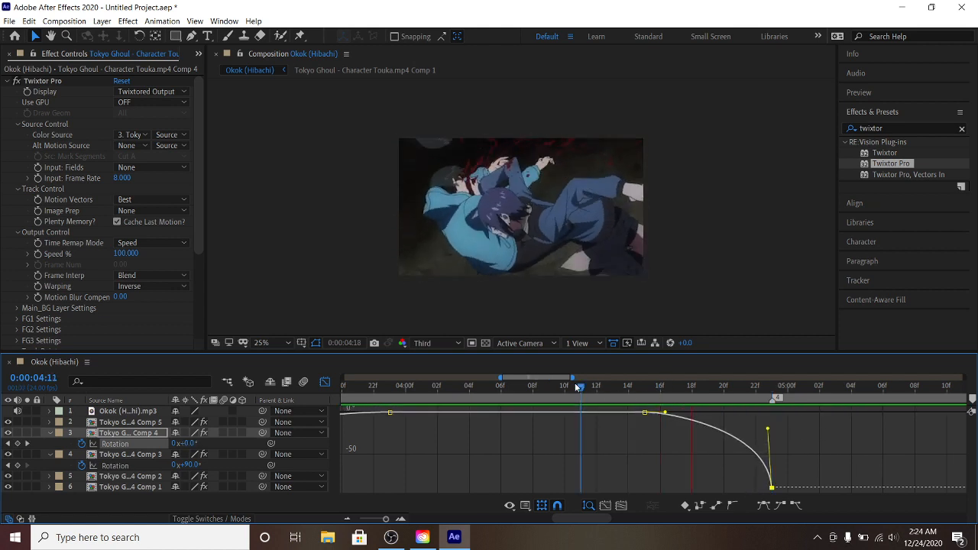
pyautogui.press('space')
pyautogui.click(324, 382)
# Keyframe the Comp 5 clip's Rotation at its start, 0:00:04:23, with a value of 90°
pyautogui.click(772, 385)
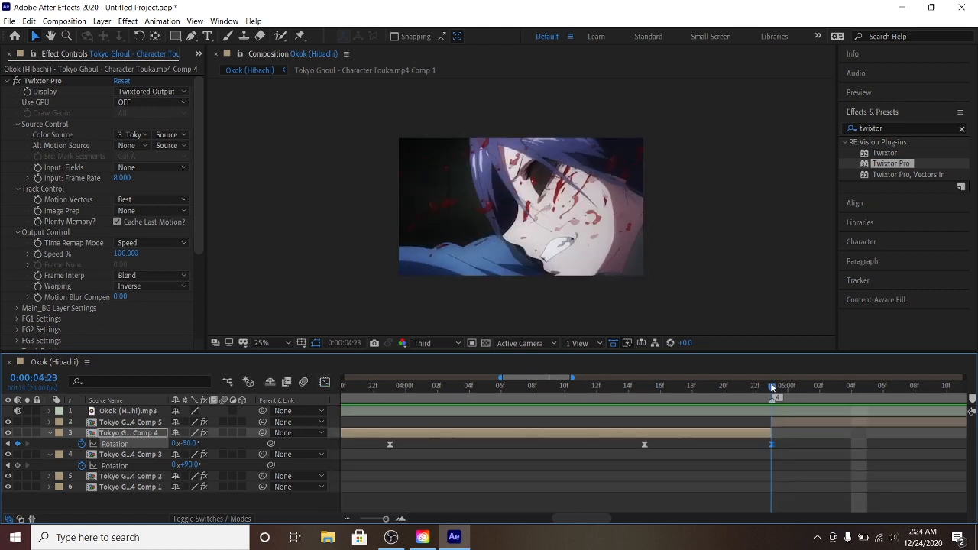
pyautogui.click(784, 420)
pyautogui.press('r')
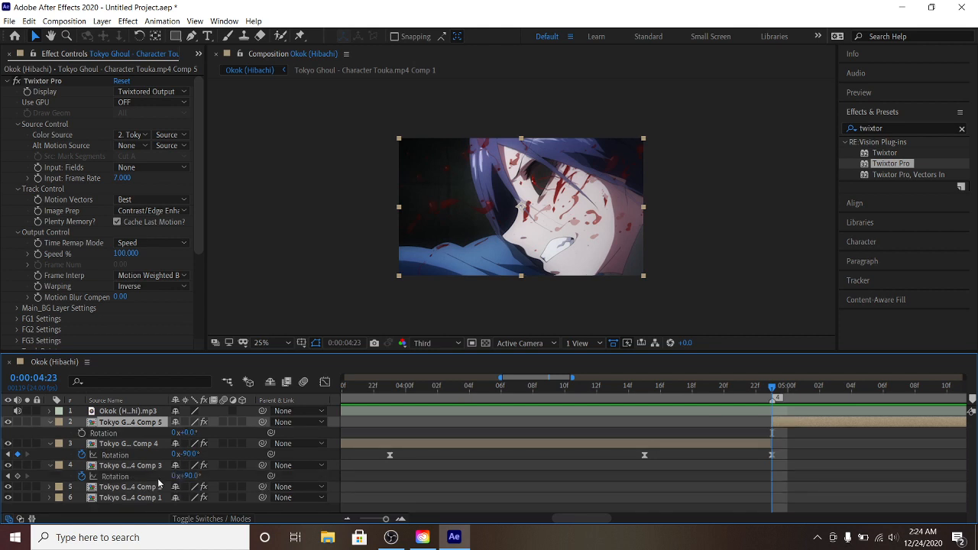
pyautogui.click(81, 432)
pyautogui.click(186, 432)
pyautogui.write('90')
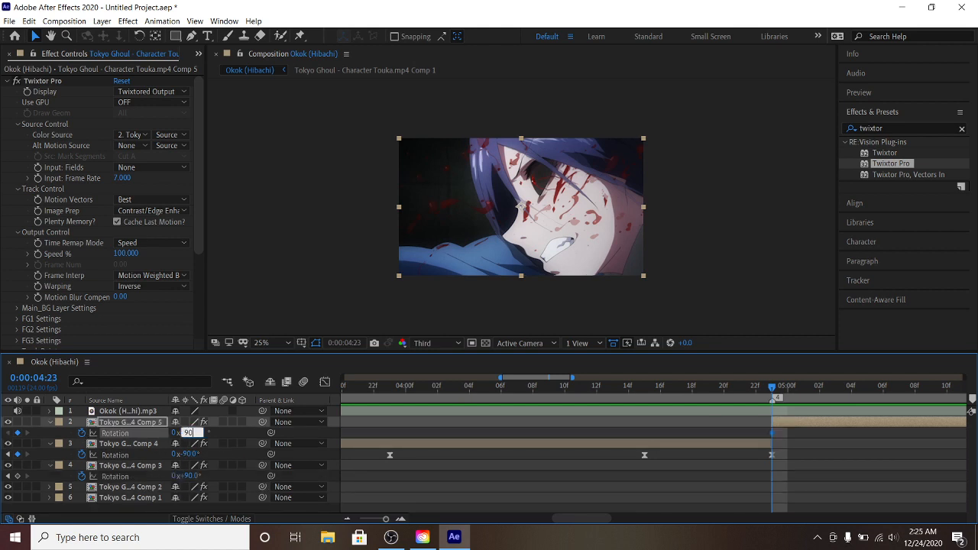
pyautogui.press('Return')
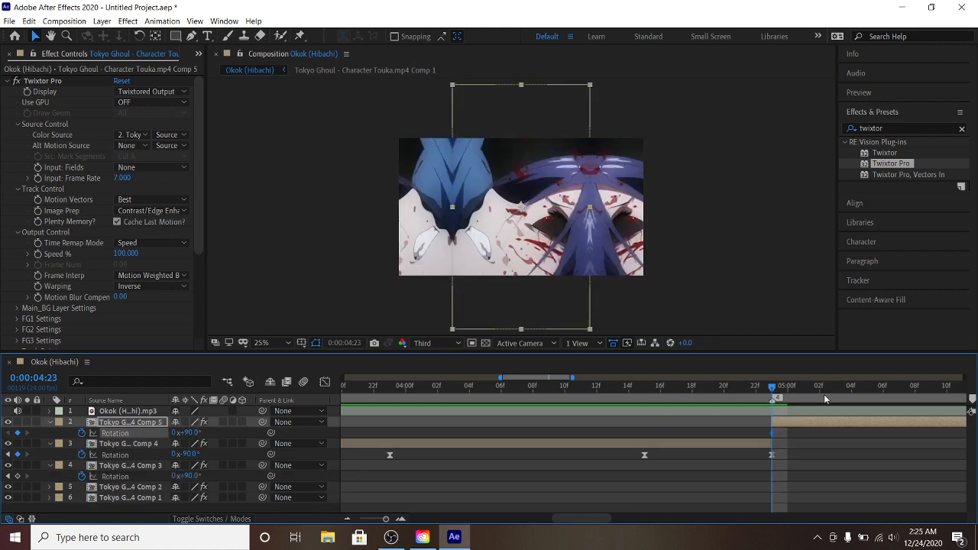
# Set the Comp 5 clip's Rotation to 0° at 0:00:05:06
pyautogui.moveTo(844, 386); pyautogui.dragTo(878, 389)
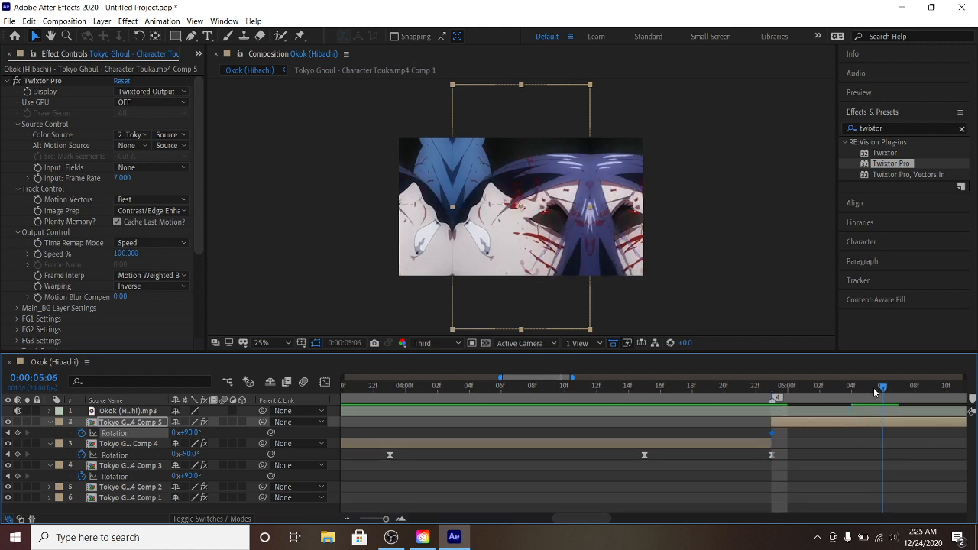
pyautogui.click(190, 432)
pyautogui.write('0')
pyautogui.press('Return')
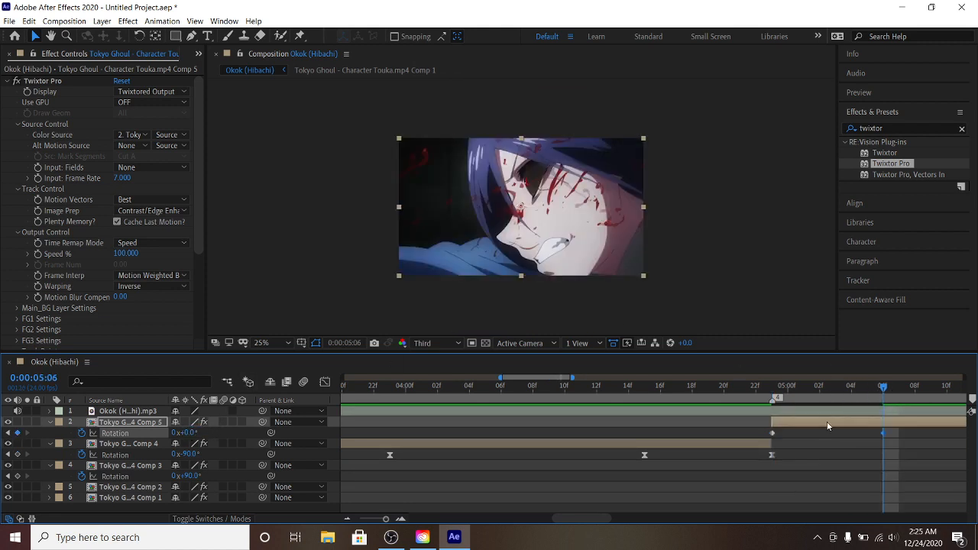
# Apply Easy Ease to both Rotation keyframes of the Comp 5 clip
pyautogui.rightClick(882, 432)
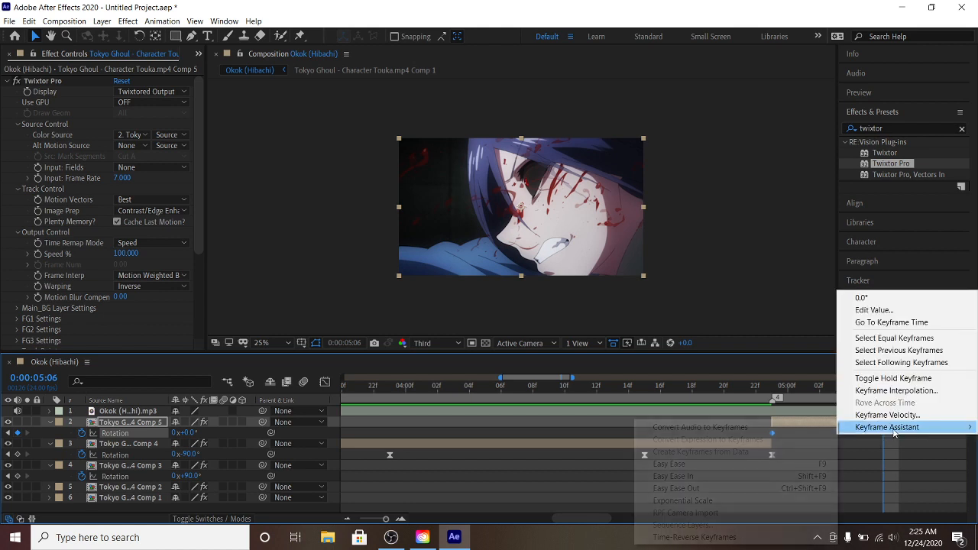
pyautogui.moveTo(886, 427)
pyautogui.click(670, 464)
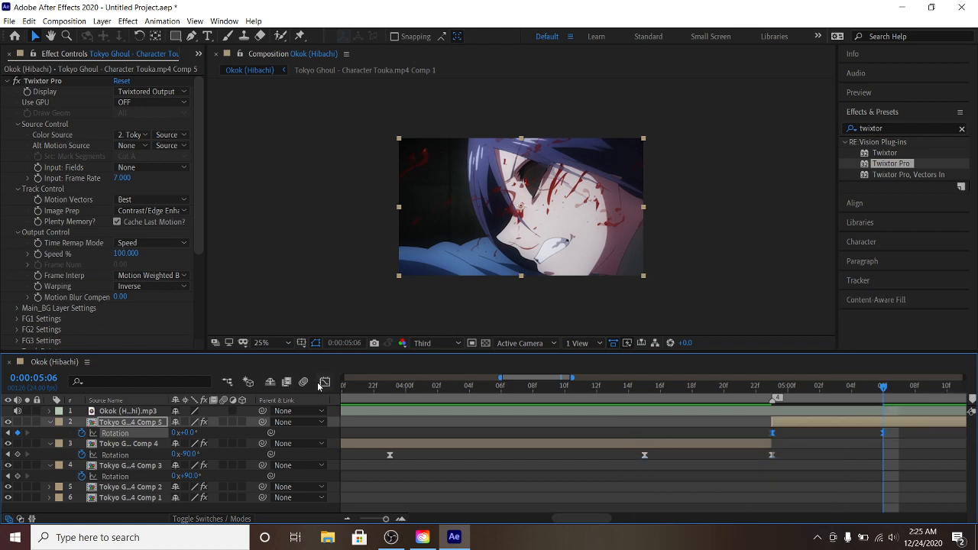
# Bend the start of the Comp 5 Rotation curve so it drops steeply out of the 90° keyframe, and preview the transition
pyautogui.click(325, 382)
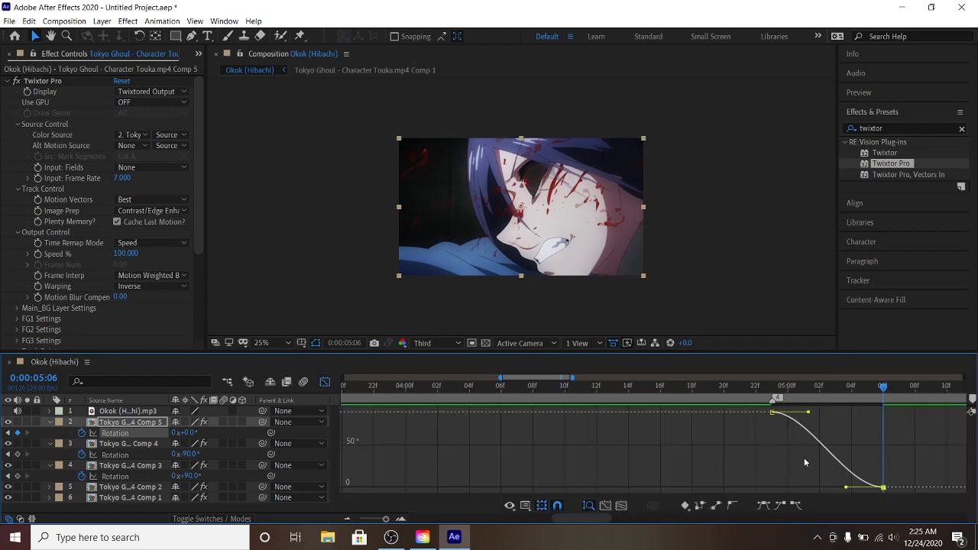
pyautogui.moveTo(804, 415); pyautogui.dragTo(777, 463)
pyautogui.click(771, 412)
pyautogui.moveTo(808, 413); pyautogui.dragTo(774, 480)
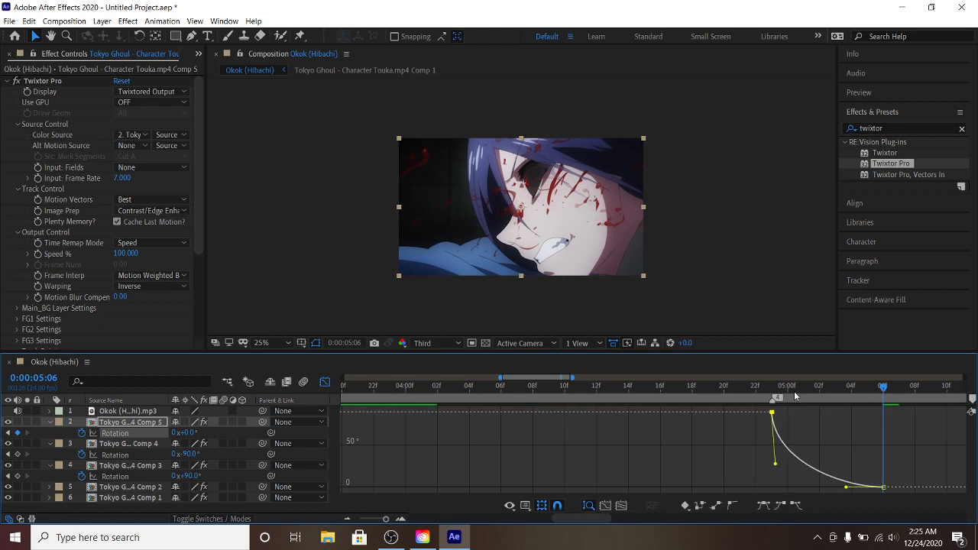
pyautogui.moveTo(725, 385); pyautogui.dragTo(614, 385)
pyautogui.press('space')
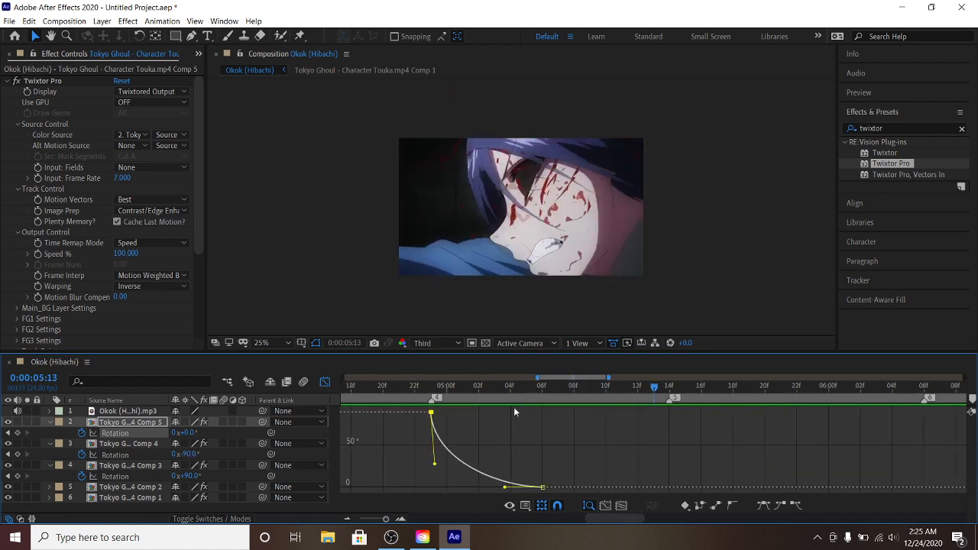
pyautogui.click(324, 381)
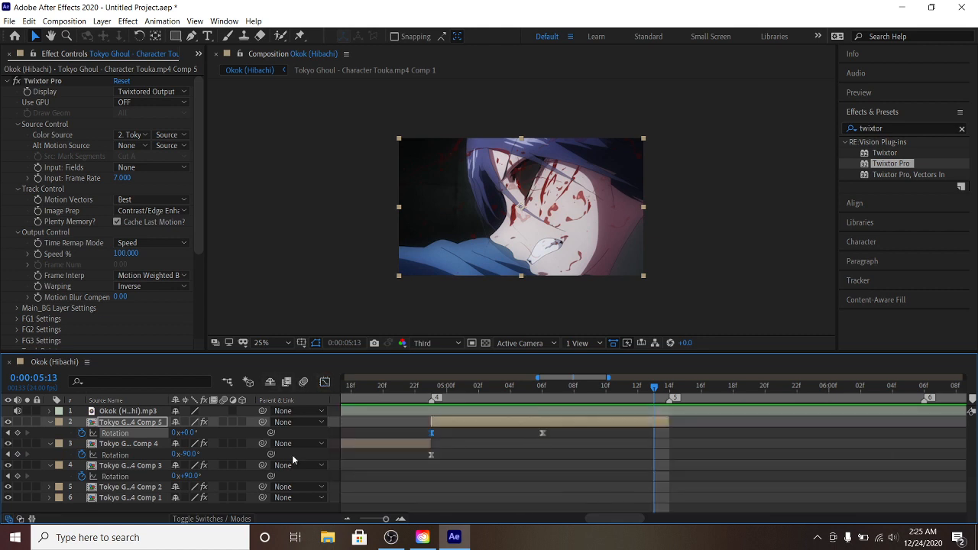
# Collapse the Rotation properties of the Comp 5, Comp 4 and Comp 3 clips in the timeline
pyautogui.click(50, 421)
pyautogui.click(50, 433)
pyautogui.click(48, 445)
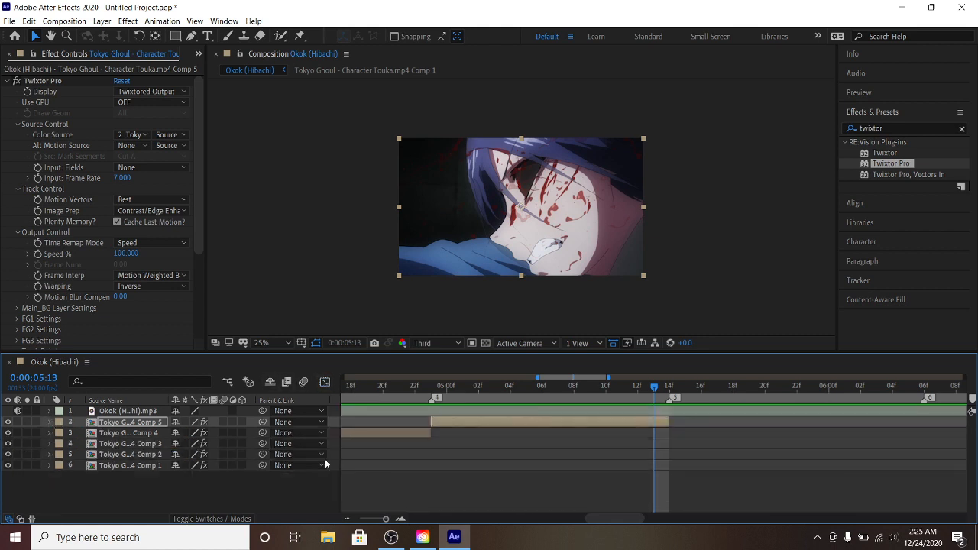
pyautogui.click(347, 519)
pyautogui.click(347, 519)
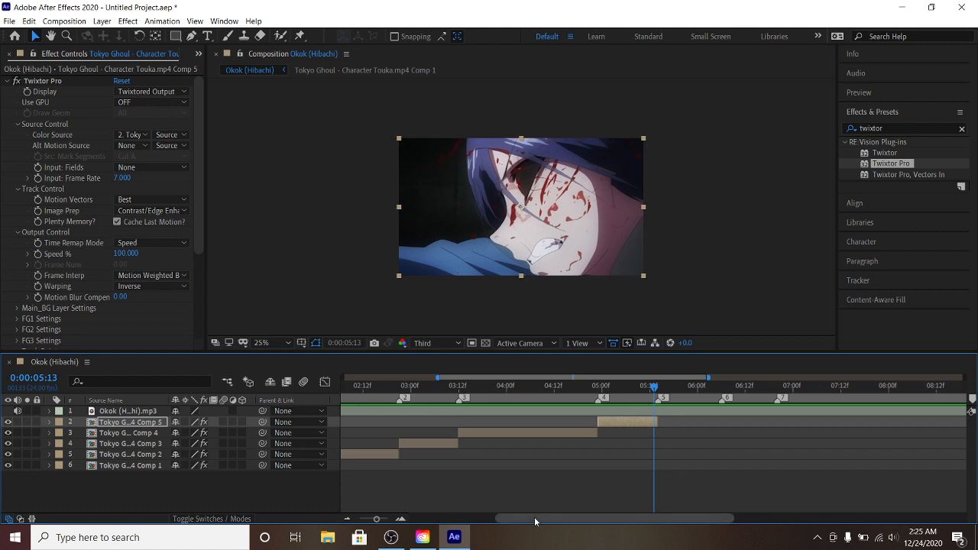
# Preview the edit from 0:00:00:04 through the end of the Comp 5 clip
pyautogui.moveTo(535, 520); pyautogui.dragTo(484, 519)
pyautogui.moveTo(359, 388); pyautogui.dragTo(341, 387)
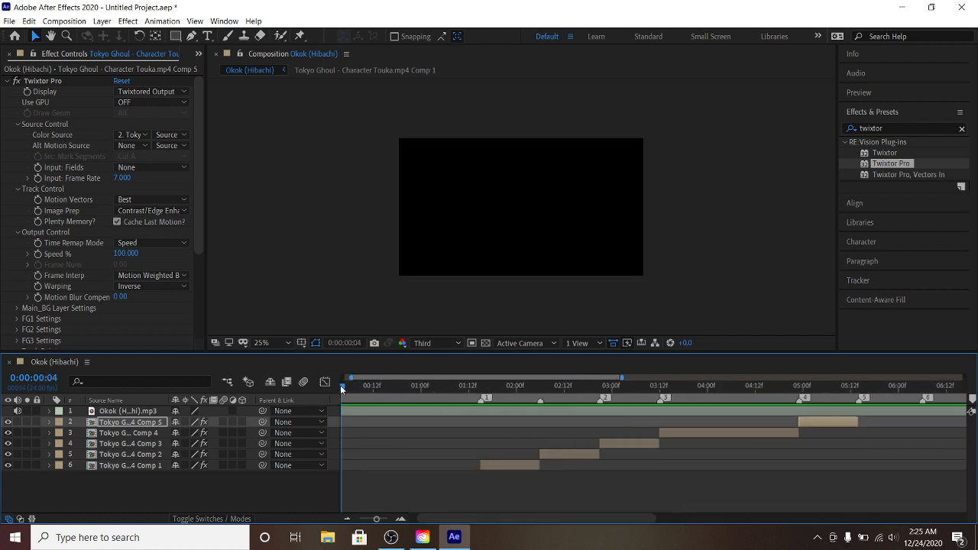
pyautogui.press('space')
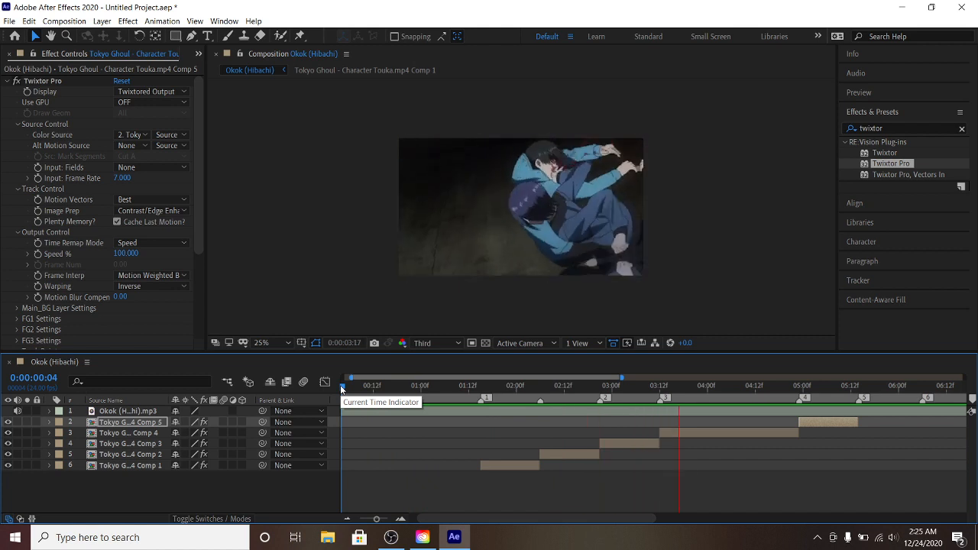
pyautogui.press('space')
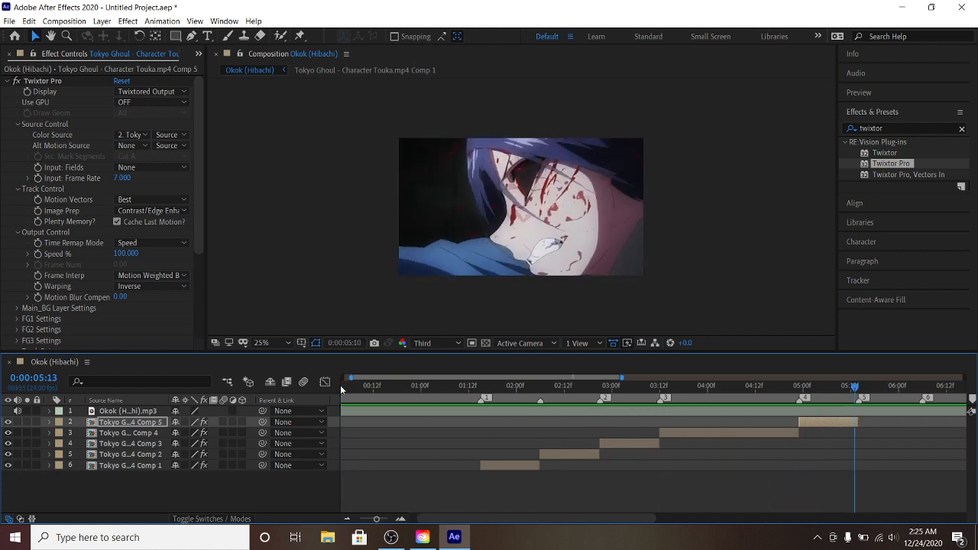
# Add an adjustment layer directly above the Comp 1 clip, with the current time at 0:00:01:15
pyautogui.moveTo(529, 387); pyautogui.dragTo(451, 433)
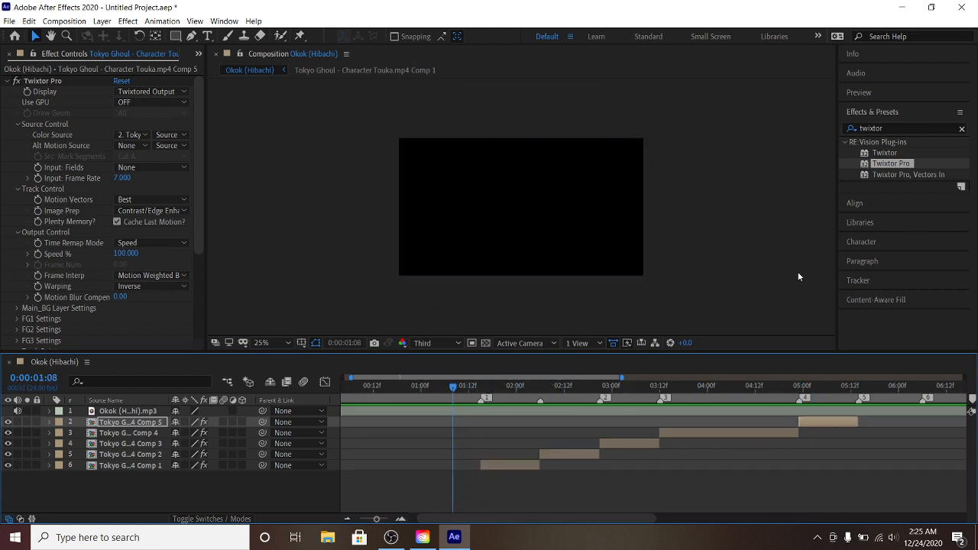
pyautogui.click(482, 383)
pyautogui.click(524, 466)
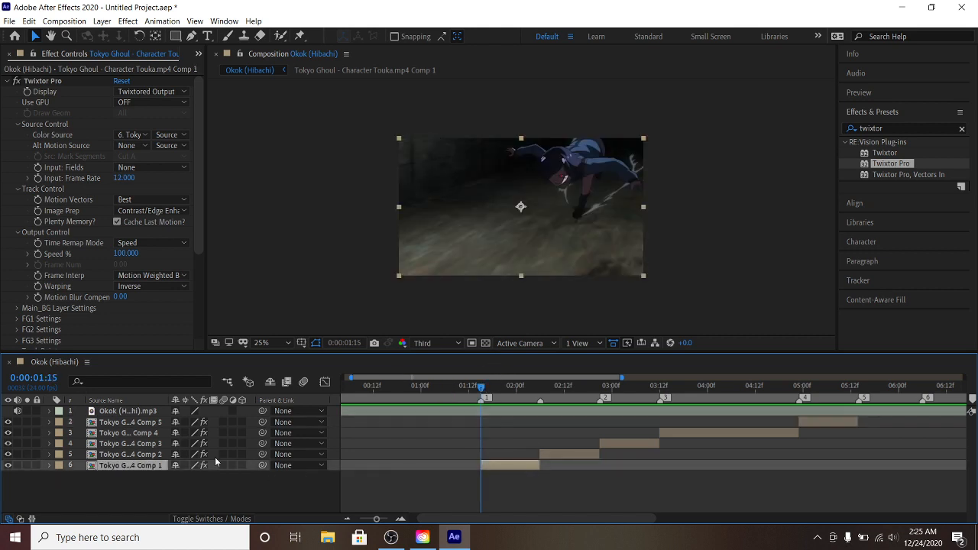
pyautogui.rightClick(72, 474)
pyautogui.moveTo(145, 342)
pyautogui.click(313, 432)
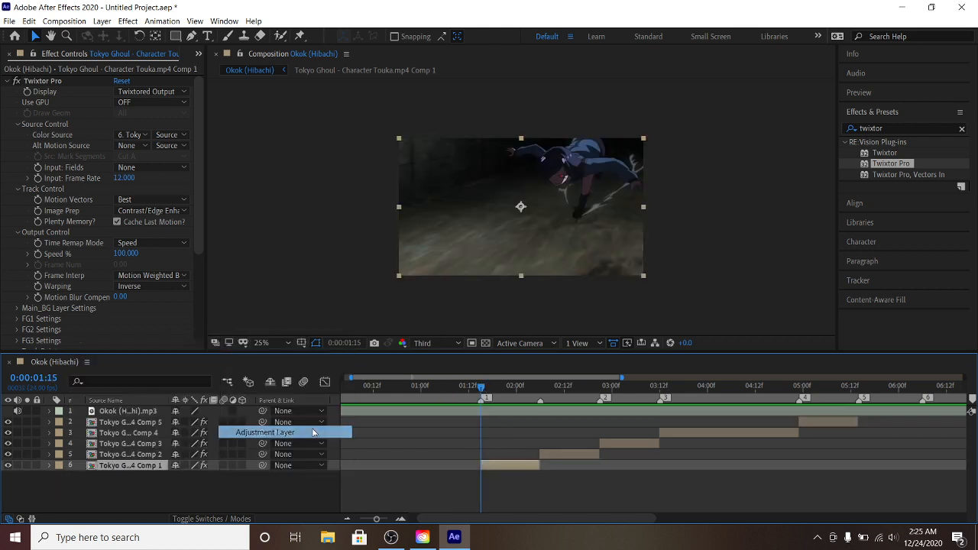
# Split the adjustment layer at 0:00:01:15 and delete the part before the Comp 1 clip
pyautogui.hotkey('ctrl', 'shift', 'd')
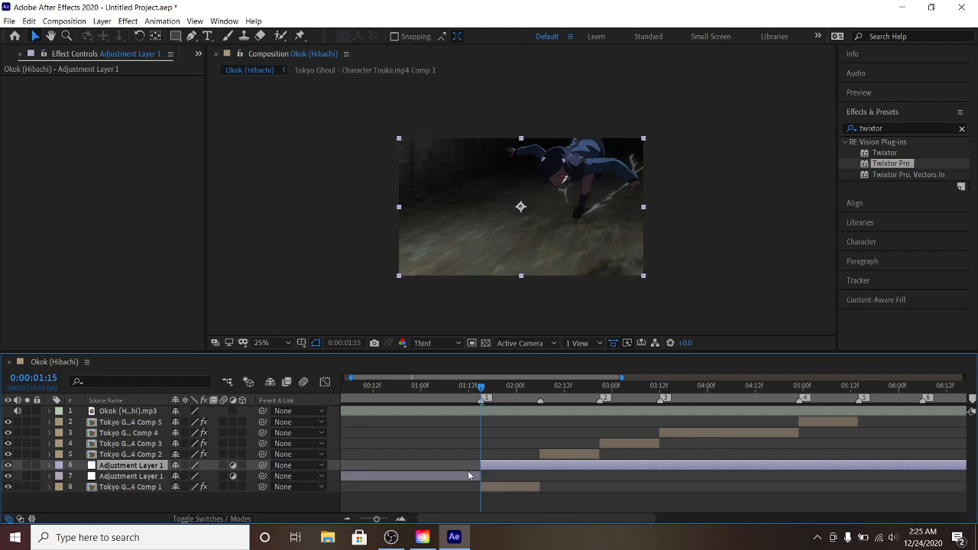
pyautogui.click(469, 475)
pyautogui.press('Delete')
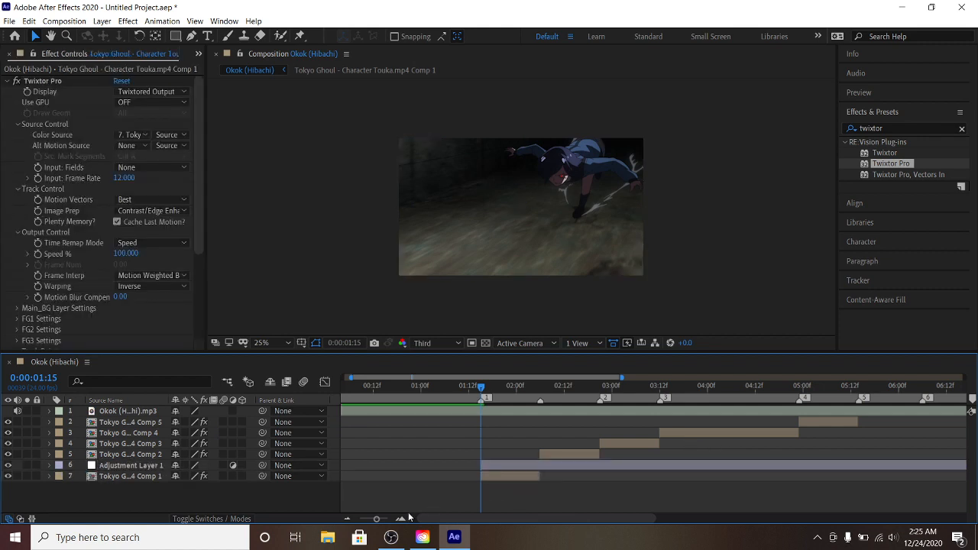
# Split the adjustment layer at 0:00:01:21 and delete the part after that time
pyautogui.click(405, 518)
pyautogui.moveTo(520, 388); pyautogui.dragTo(529, 396)
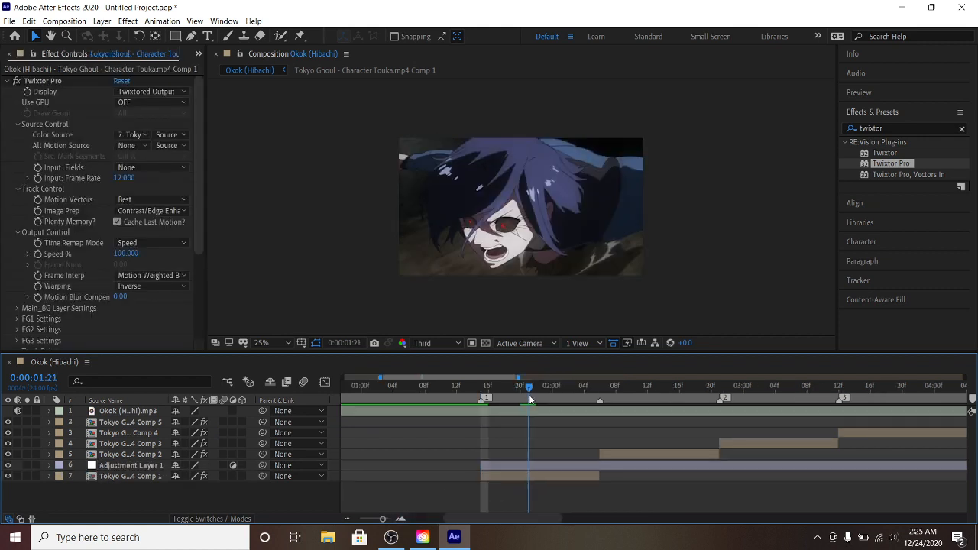
pyautogui.click(532, 465)
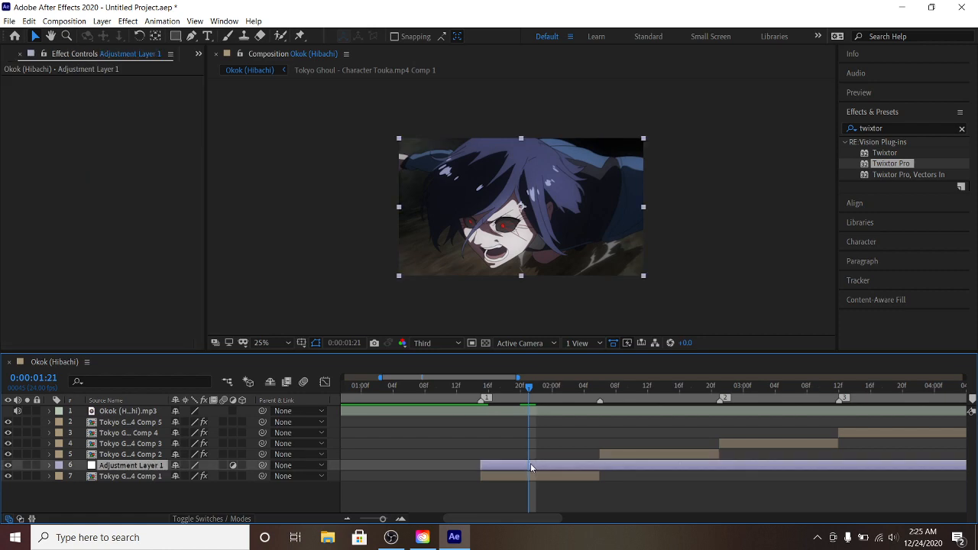
pyautogui.hotkey('ctrl', 's')
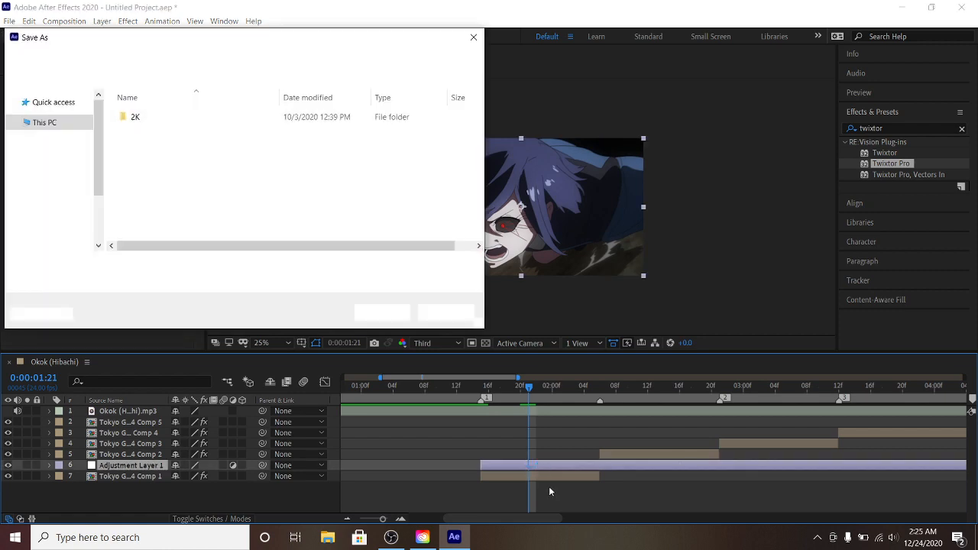
pyautogui.write('d')
pyautogui.click(474, 37)
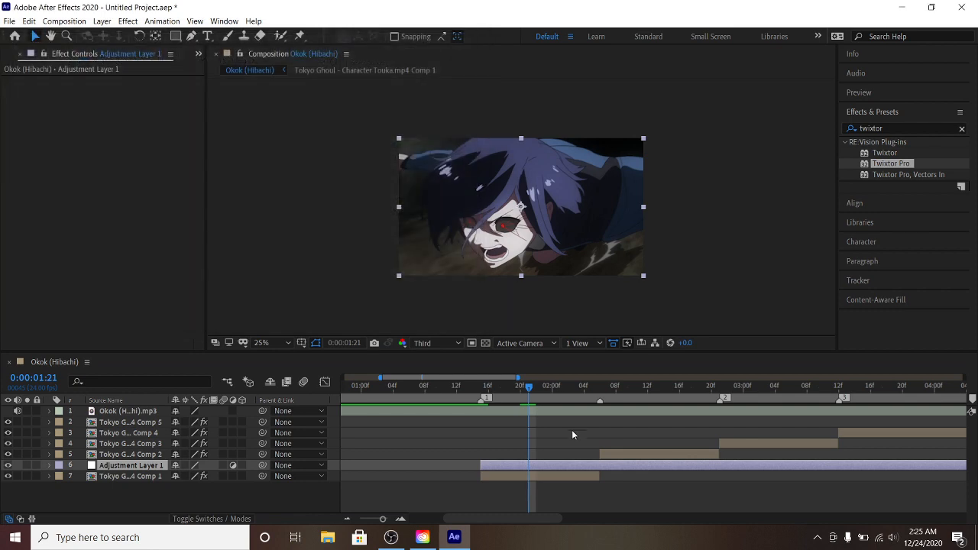
pyautogui.hotkey('ctrl', 'shift', 'd')
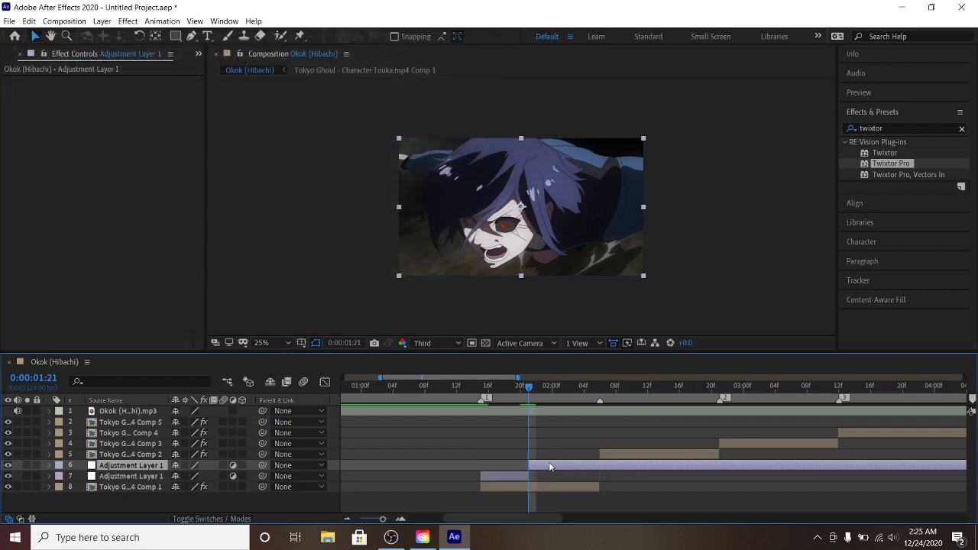
pyautogui.press('Delete')
# Apply the user preset "smoothie shake" to the adjustment layer at 0:00:01:15
pyautogui.moveTo(494, 390); pyautogui.dragTo(481, 390)
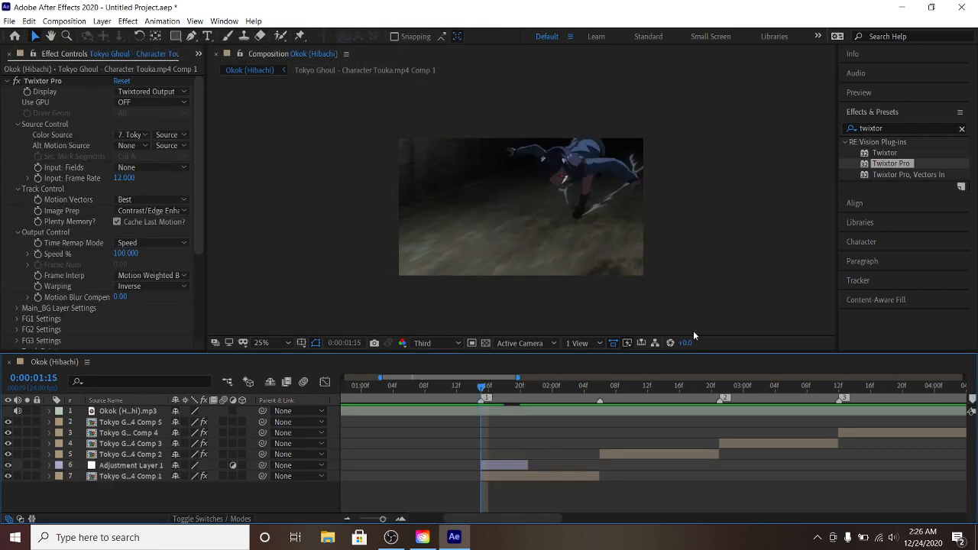
pyautogui.click(961, 128)
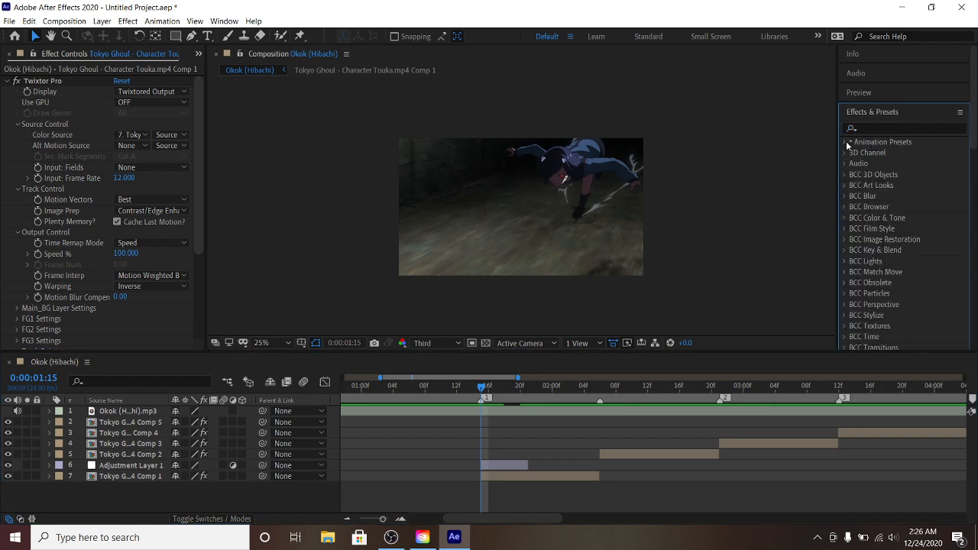
pyautogui.click(855, 164)
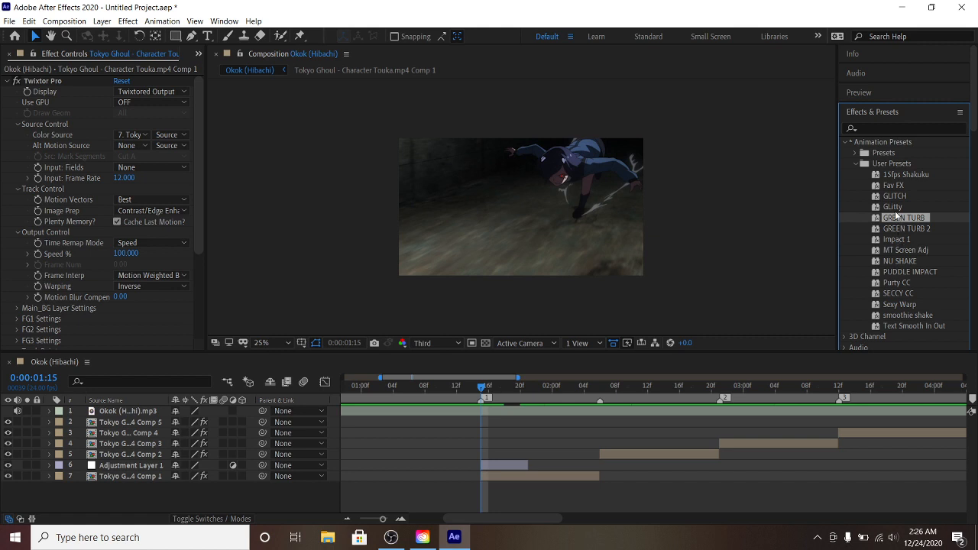
pyautogui.click(897, 239)
pyautogui.press('Down')
pyautogui.press('Down')
pyautogui.press('Down')
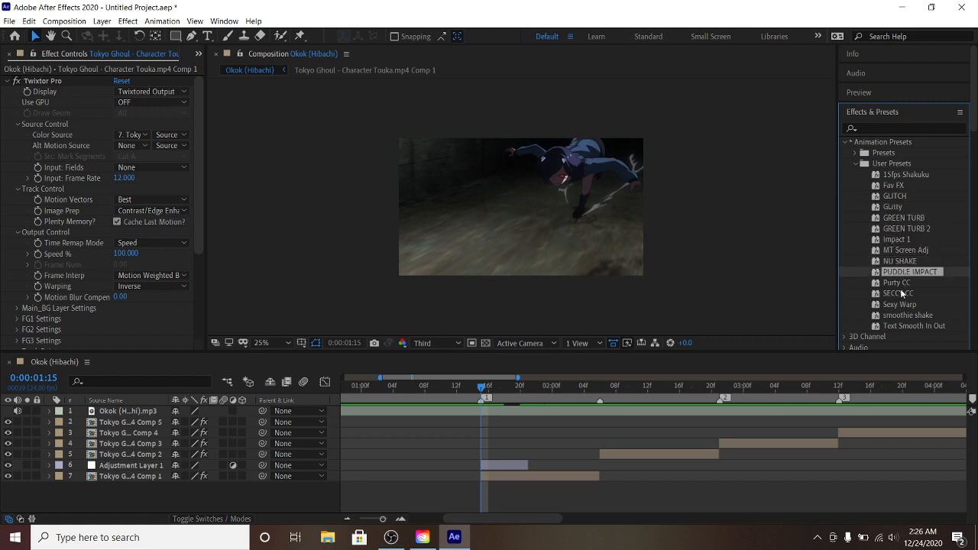
pyautogui.moveTo(898, 316); pyautogui.dragTo(518, 469)
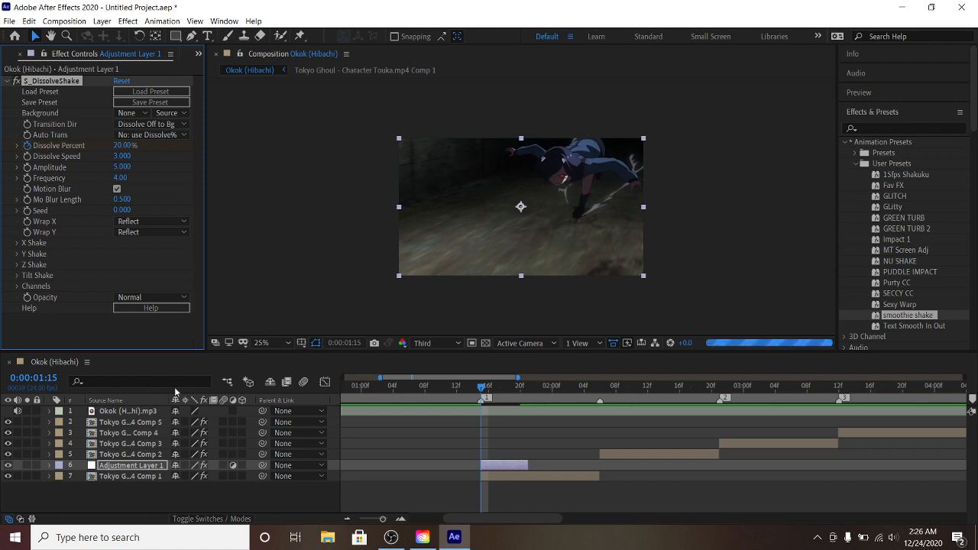
# Extend the adjustment layer to reach the preset's last keyframe and preview the shake
pyautogui.click(49, 465)
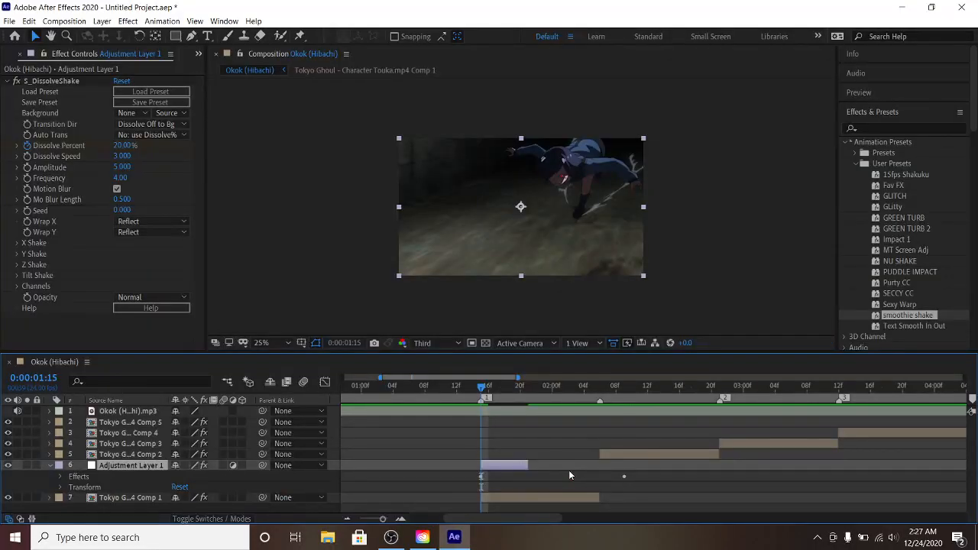
pyautogui.moveTo(535, 465); pyautogui.dragTo(624, 465)
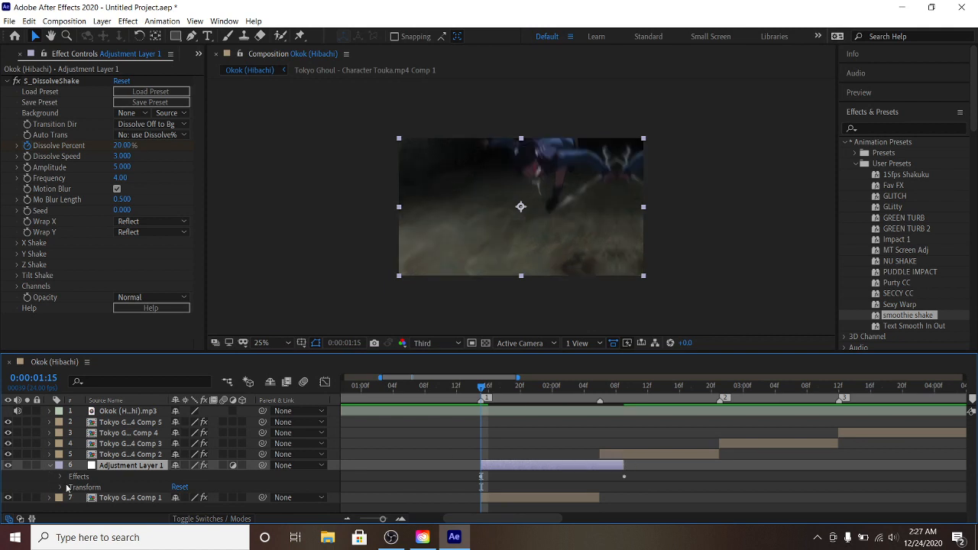
pyautogui.press('space')
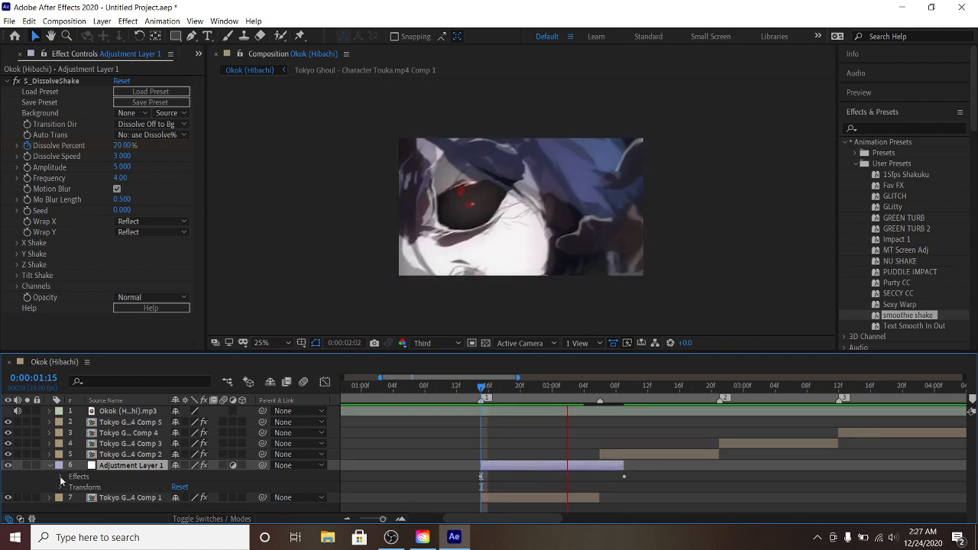
pyautogui.press('space')
# Move the last Dissolve Percent keyframe to about 0:00:02:05 and trim the adjustment layer to end where the Comp 2 clip starts
pyautogui.click(61, 476)
pyautogui.click(70, 487)
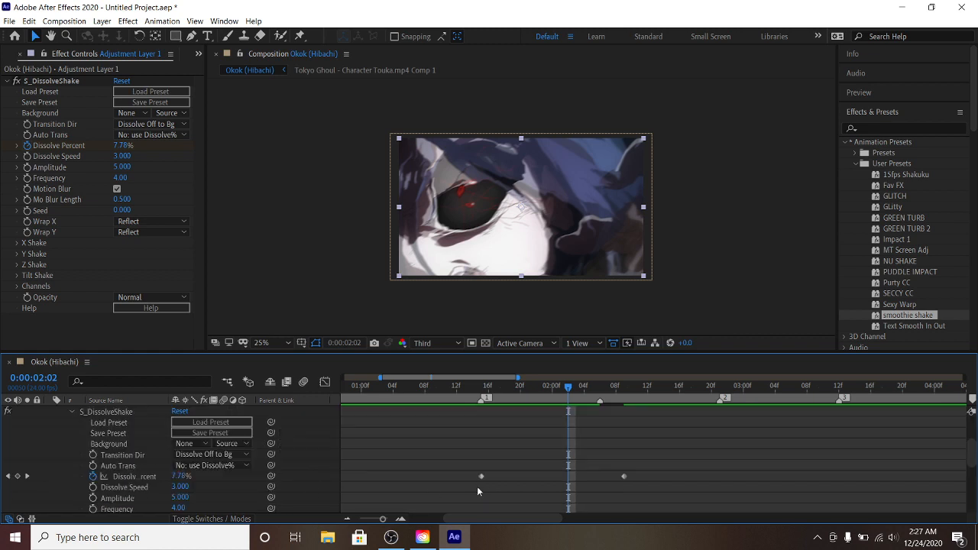
pyautogui.moveTo(623, 476); pyautogui.dragTo(594, 481)
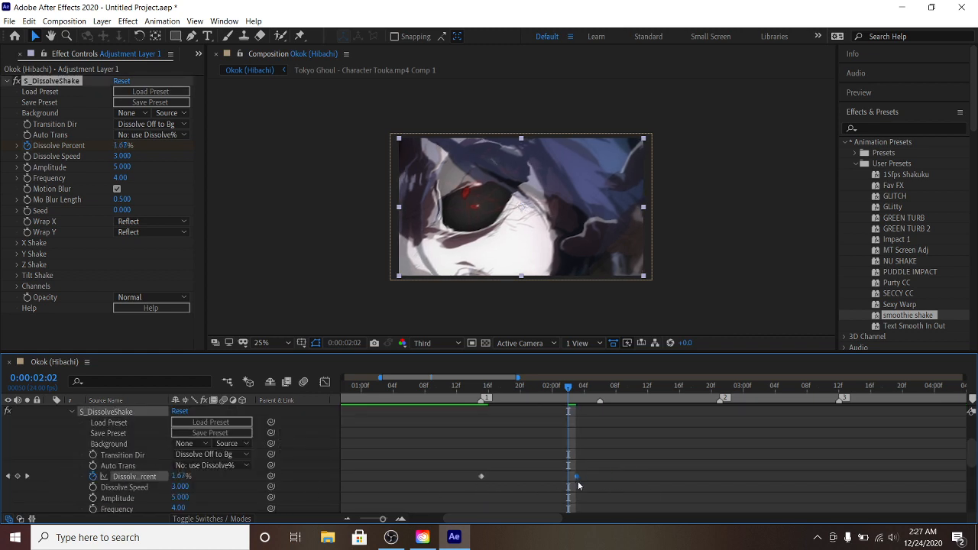
pyautogui.scroll(3, 599, 478)
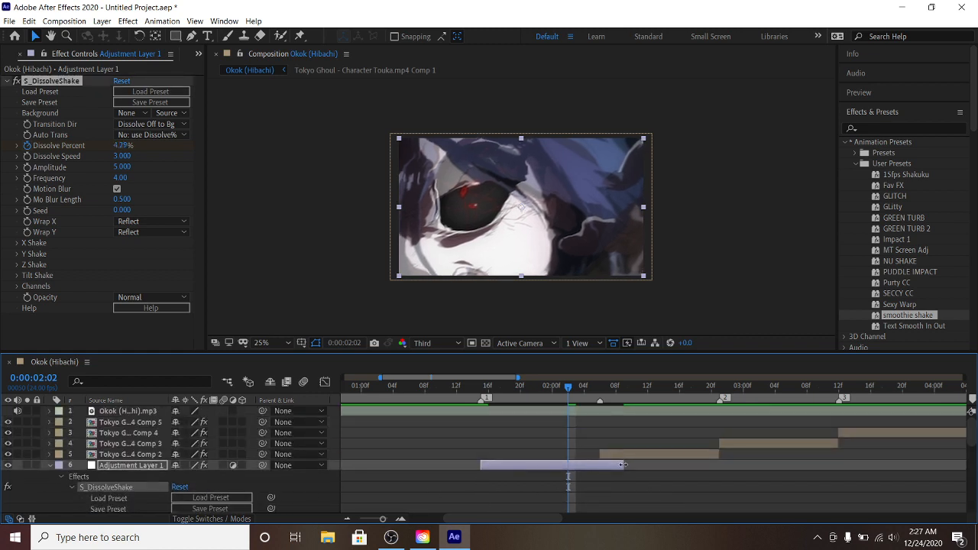
pyautogui.click(623, 464)
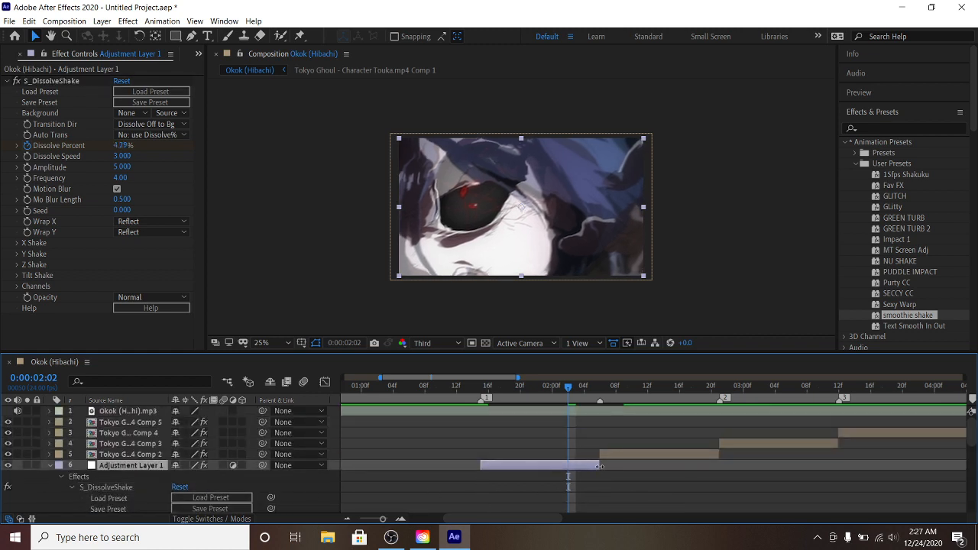
# Move the last Dissolve Percent keyframe of S_DissolveShake to 0:00:02:04
pyautogui.scroll(-3, 620, 476)
pyautogui.click(585, 388)
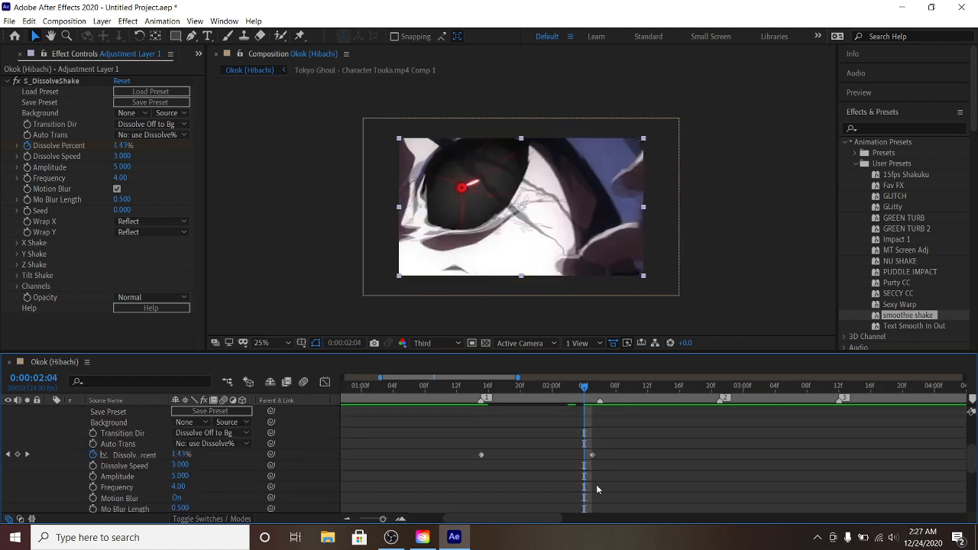
pyautogui.moveTo(592, 454); pyautogui.dragTo(585, 456)
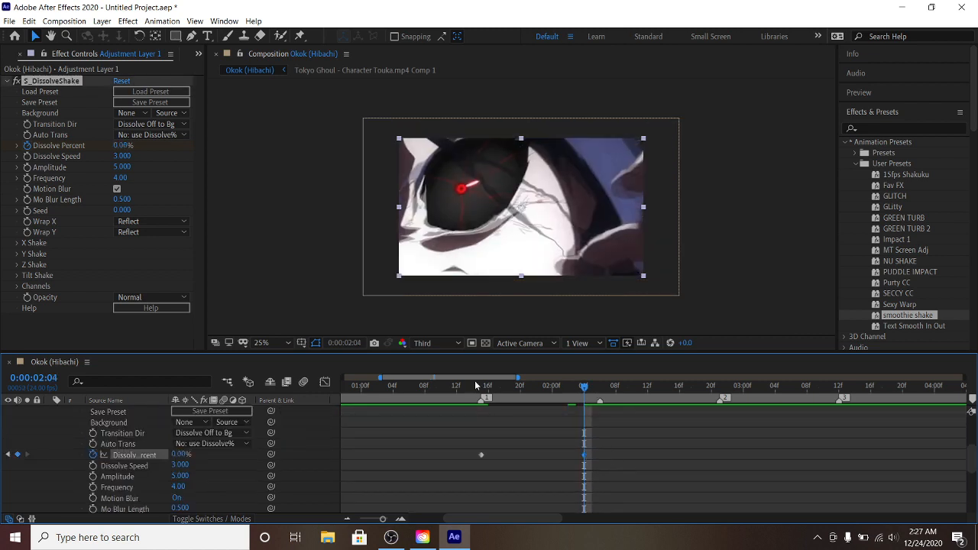
# Examine the X, Y and Z Shake settings of S_DissolveShake at 0:00:01:15, and preview the shake from 0:00:01:06
pyautogui.moveTo(475, 385)
pyautogui.mouseDown()
pyautogui.moveTo(451, 385)
pyautogui.moveTo(482, 385)
pyautogui.mouseUp()
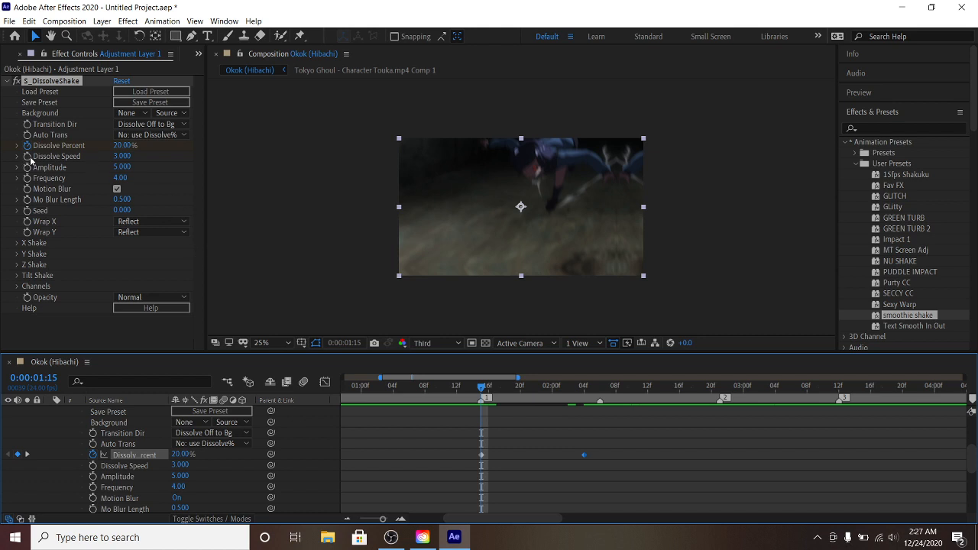
pyautogui.click(116, 166)
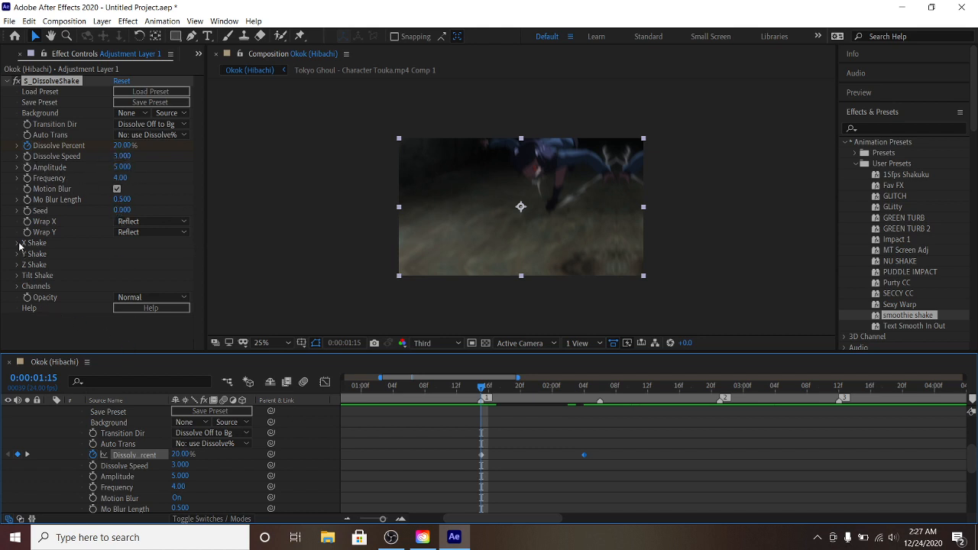
pyautogui.click(18, 243)
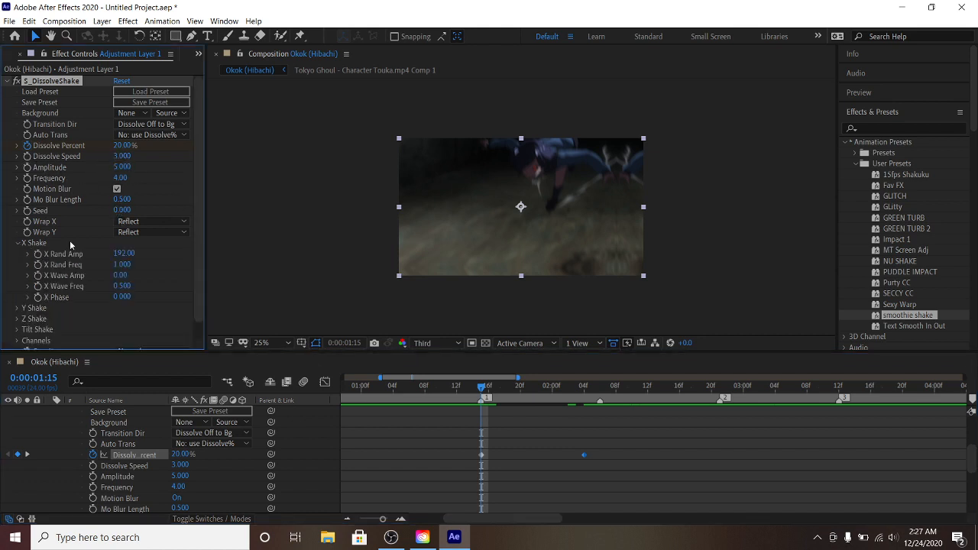
pyautogui.scroll(-1, 144, 312)
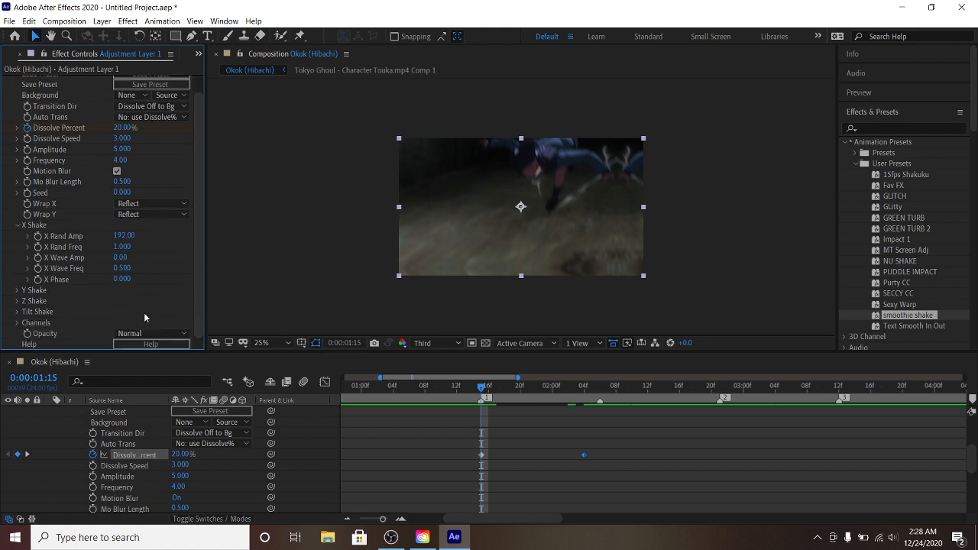
pyautogui.click(17, 291)
pyautogui.scroll(-5, 130, 306)
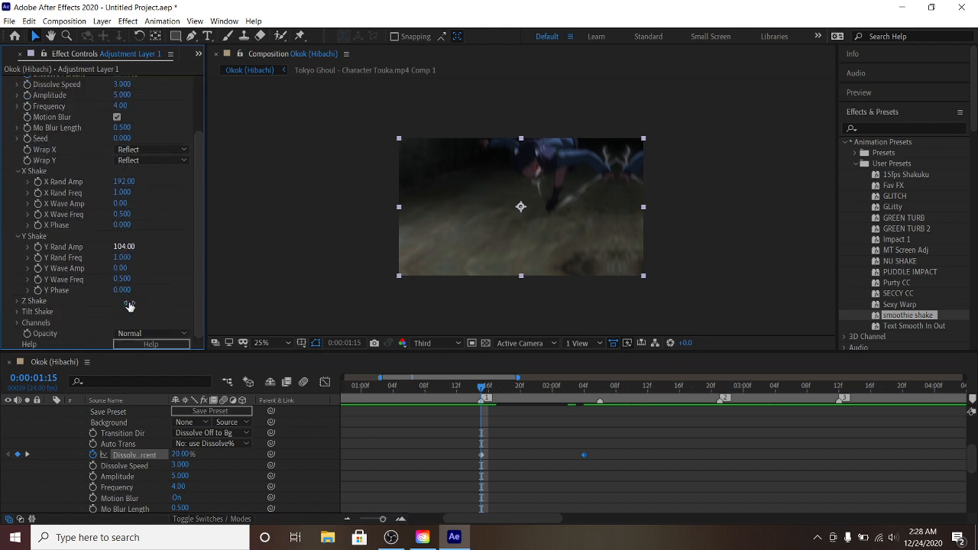
pyautogui.click(18, 301)
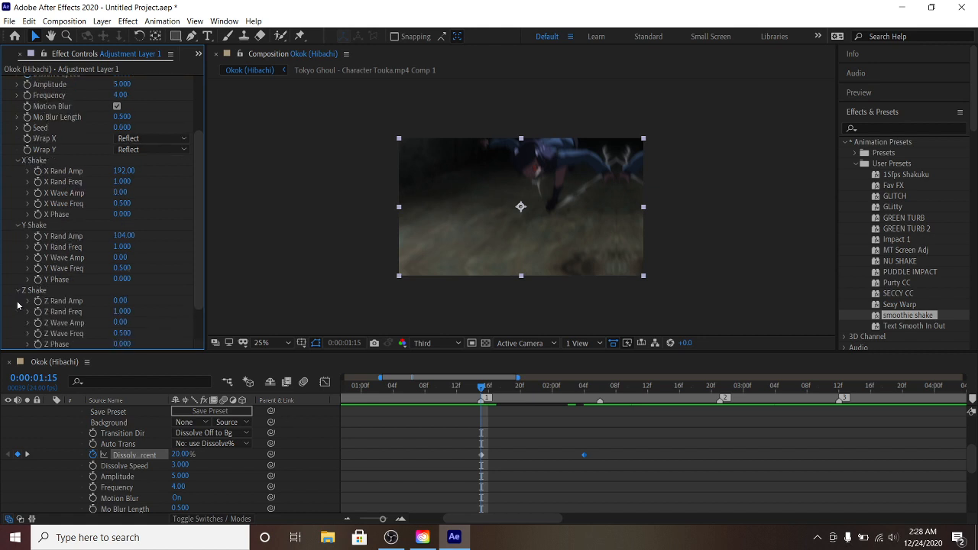
pyautogui.scroll(-1, 166, 281)
pyautogui.scroll(-3, 166, 280)
pyautogui.scroll(8, 167, 280)
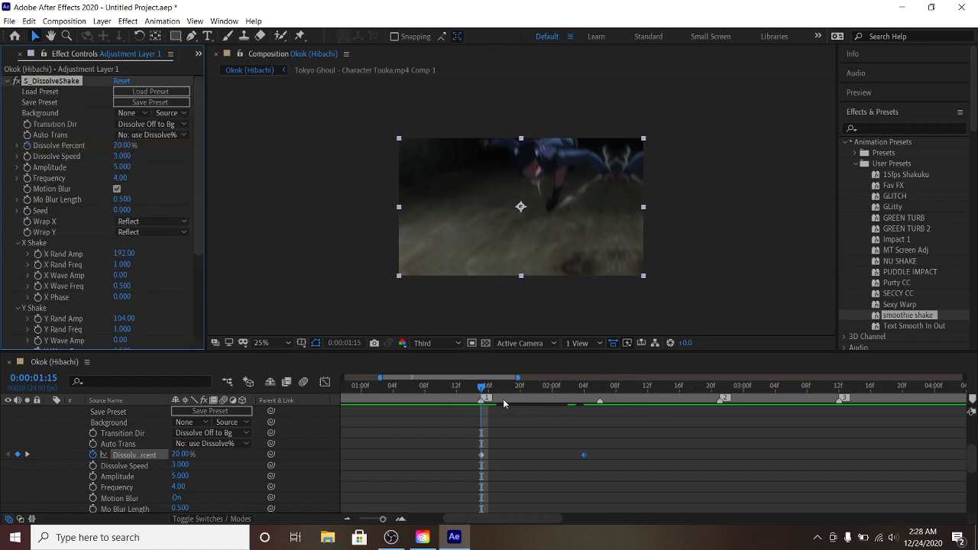
pyautogui.click(409, 387)
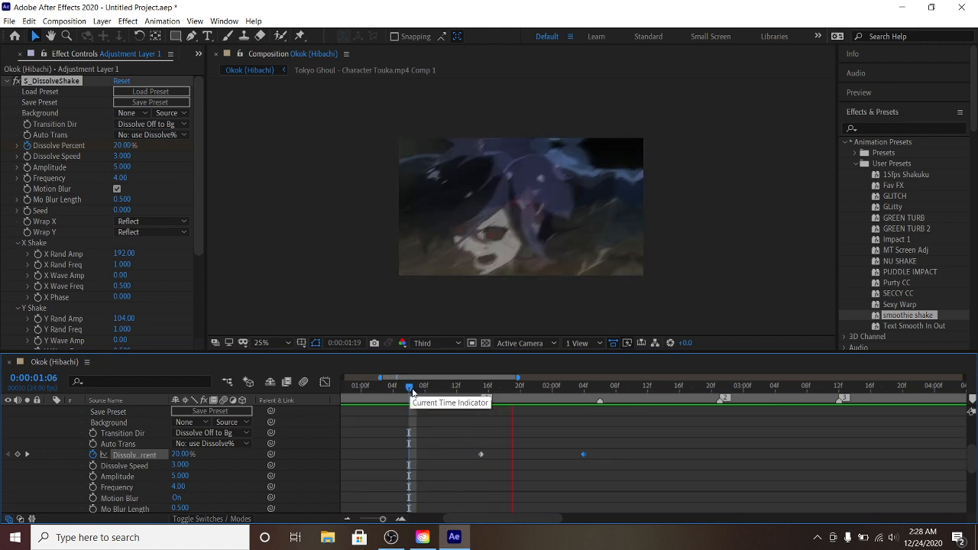
# Set the S_DissolveShake Amplitude to 9.940 and Frequency to 5.00 with the time at 0:00:01:15
pyautogui.press('space')
pyautogui.scroll(3, 550, 440)
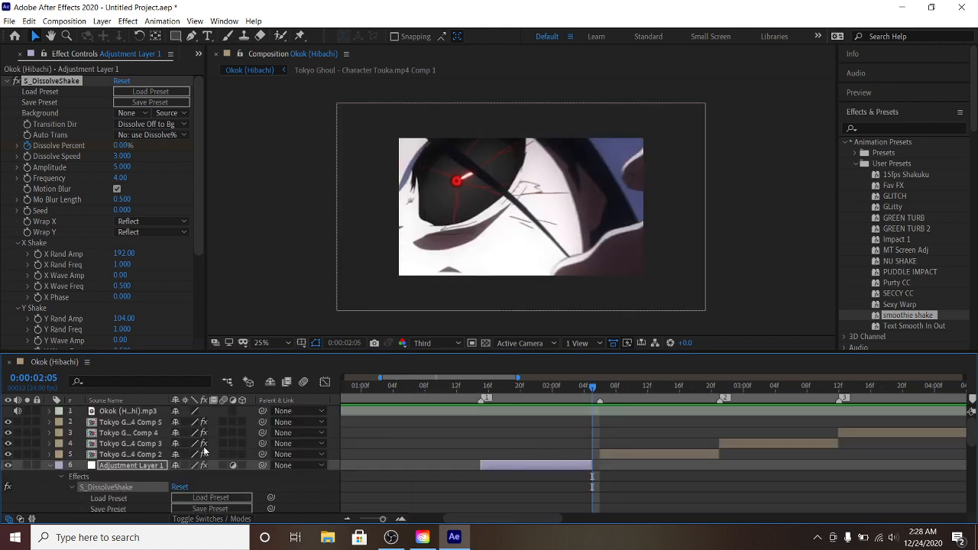
pyautogui.click(47, 465)
pyautogui.click(481, 390)
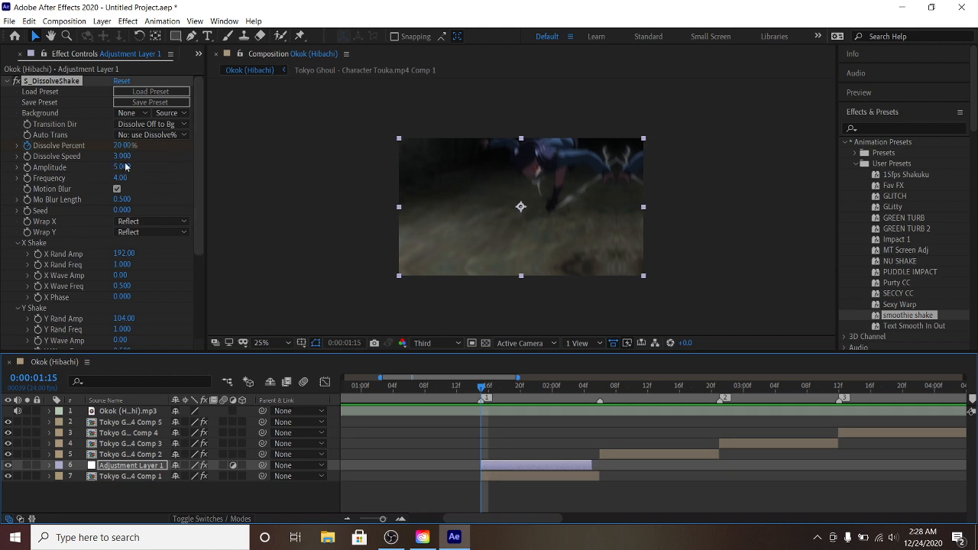
pyautogui.moveTo(126, 167); pyautogui.dragTo(445, 176)
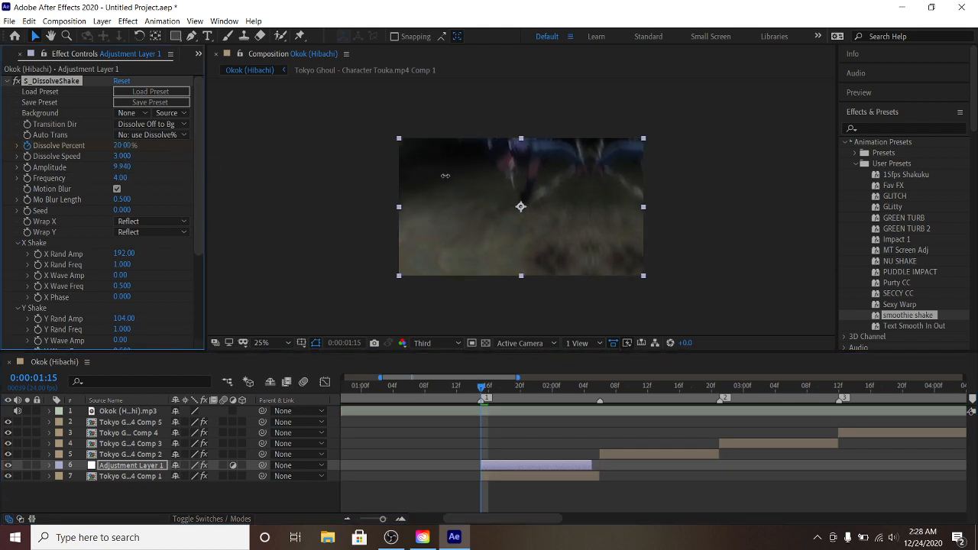
pyautogui.click(120, 177)
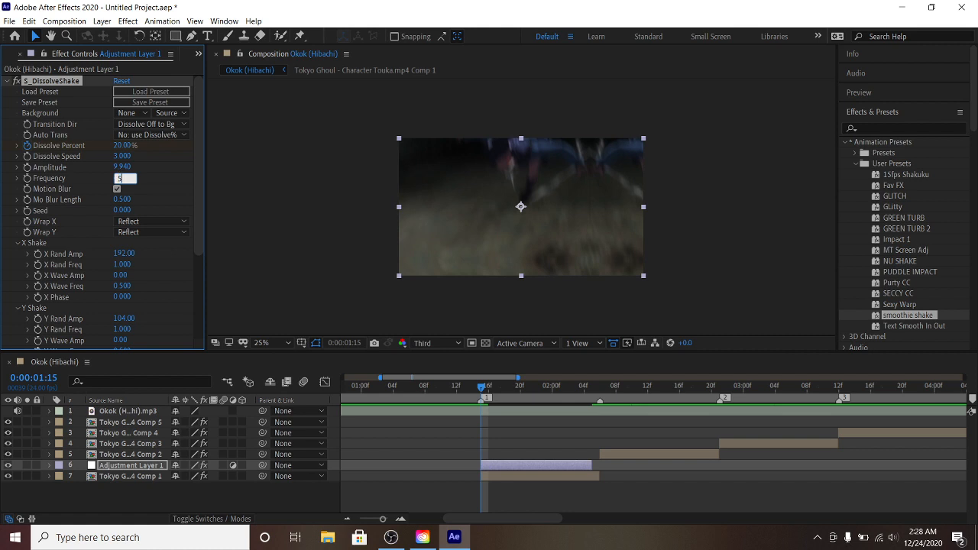
pyautogui.press('Return')
# Preview the strengthened shake over the first clip, replaying from just before the adjustment layer starts
pyautogui.press('space')
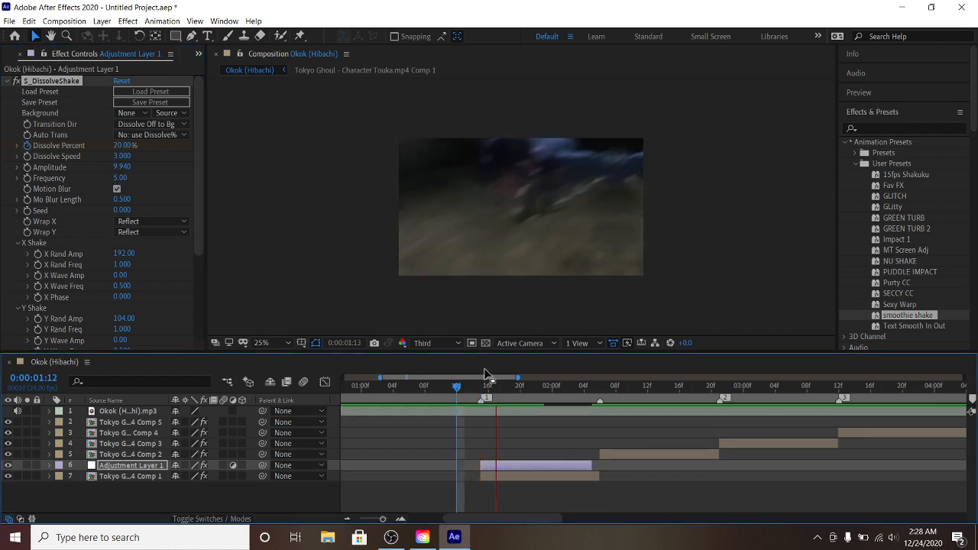
pyautogui.click(444, 388)
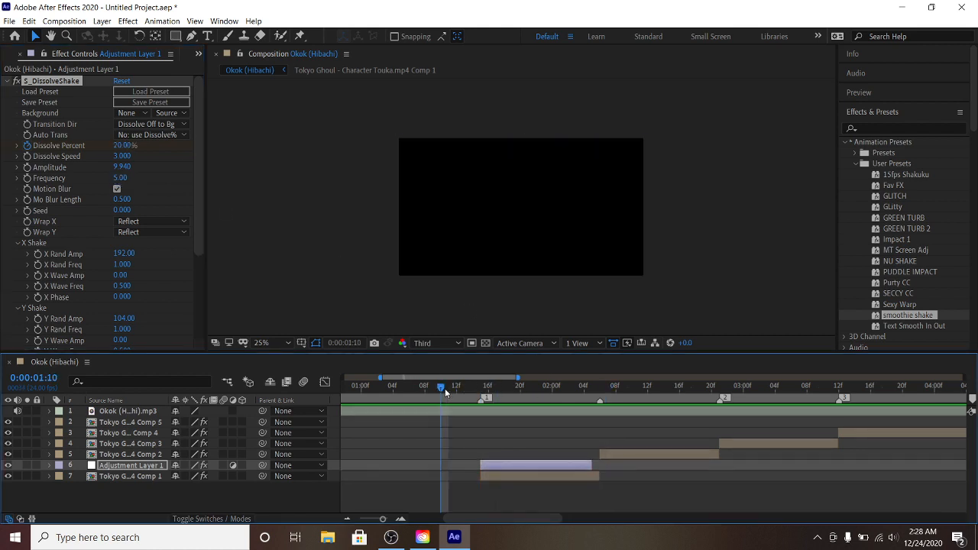
pyautogui.press('space')
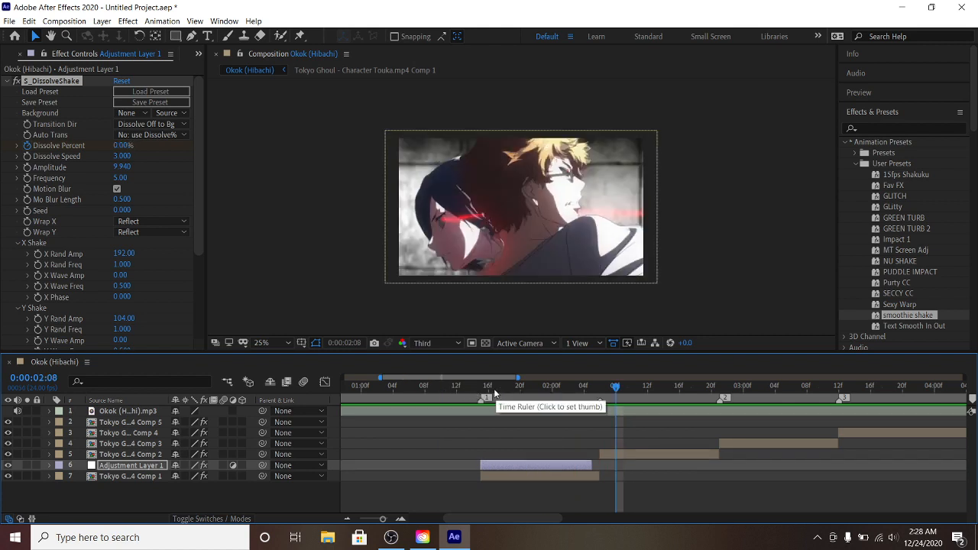
pyautogui.moveTo(476, 388); pyautogui.dragTo(451, 386)
pyautogui.press('space')
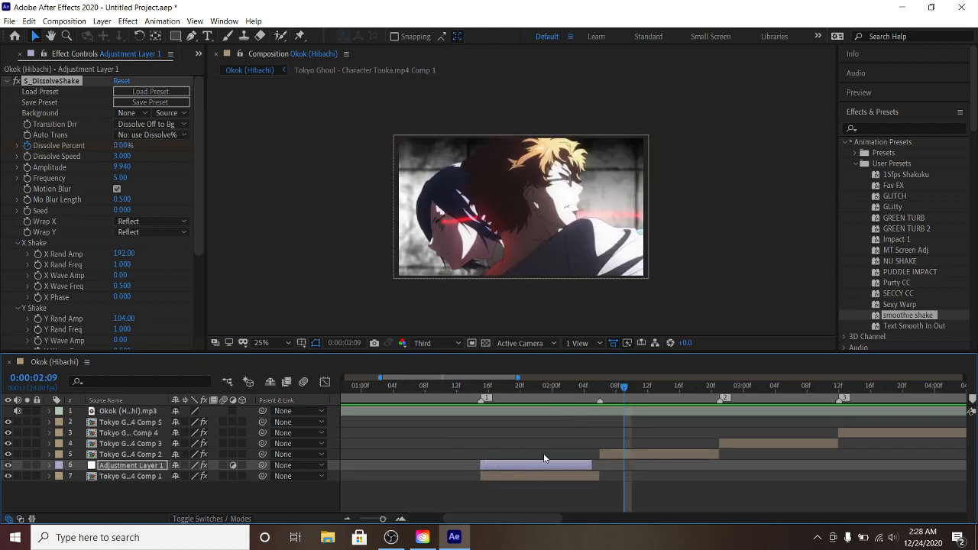
# Duplicate the shake adjustment layer, place it above Comp 2 and shift it to start one frame before that clip
pyautogui.click(543, 462)
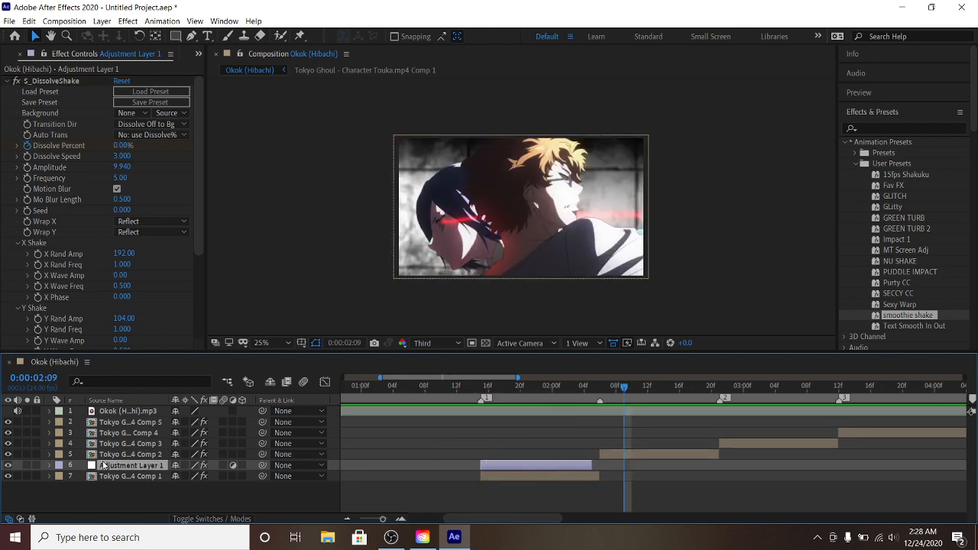
pyautogui.hotkey('ctrl', 'd')
pyautogui.moveTo(113, 470); pyautogui.dragTo(493, 452)
pyautogui.moveTo(556, 453); pyautogui.dragTo(637, 458)
# Preview the shakes across the Comp 1 and Comp 2 clips, replaying from about 0:00:01:08
pyautogui.click(450, 387)
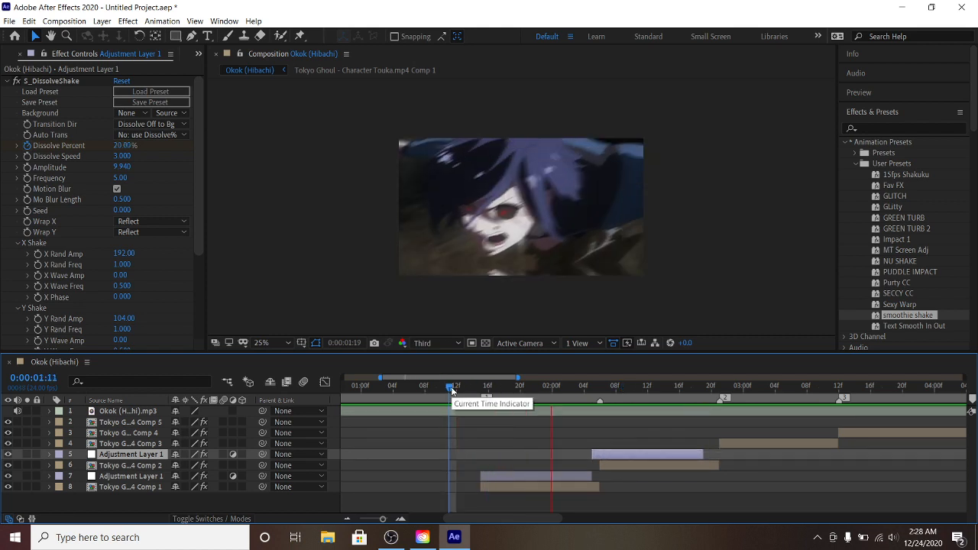
pyautogui.press('space')
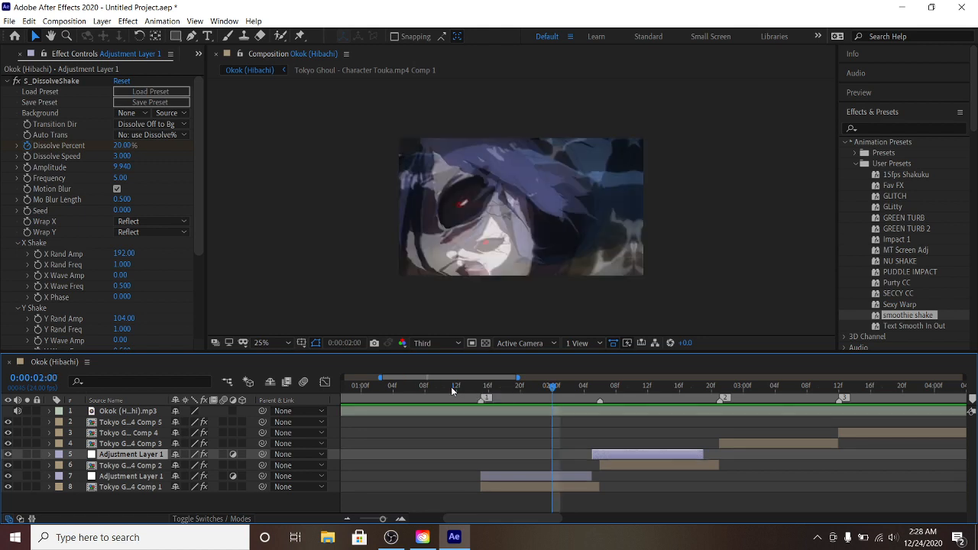
pyautogui.moveTo(514, 388); pyautogui.dragTo(433, 388)
pyautogui.click(426, 385)
pyautogui.press('space')
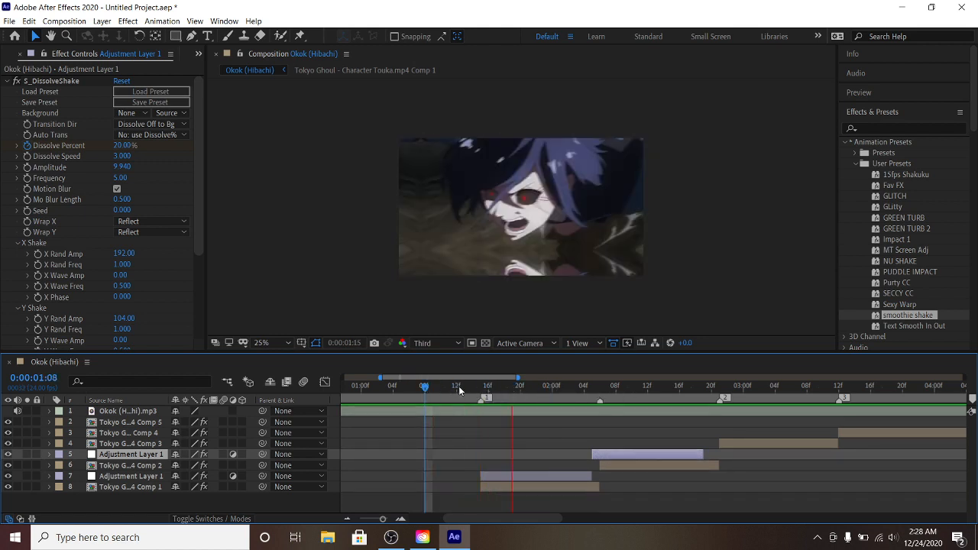
pyautogui.press('space')
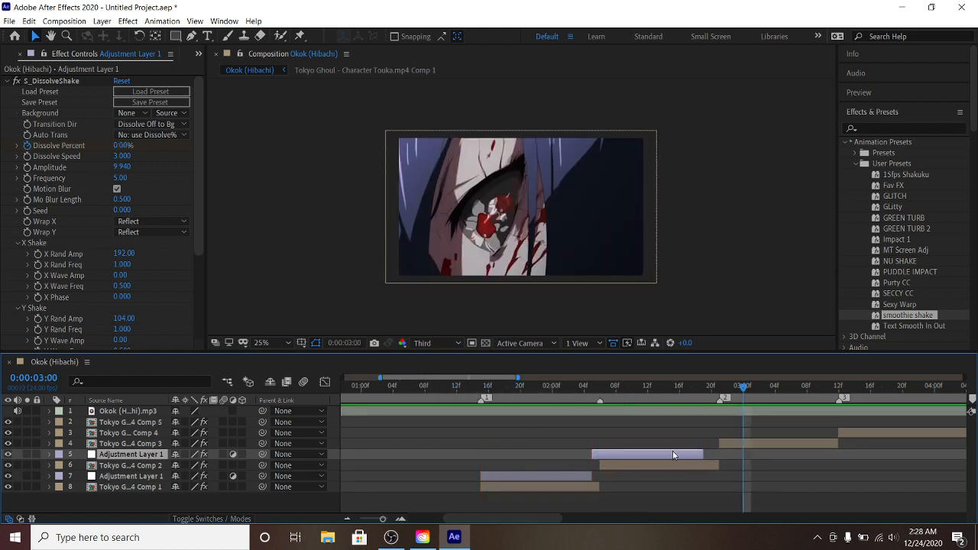
# Duplicate the shake adjustment layer above Comp 3 and shift it to start one frame before that clip
pyautogui.hotkey('ctrl', 'd')
pyautogui.hotkey('ctrl', ']')
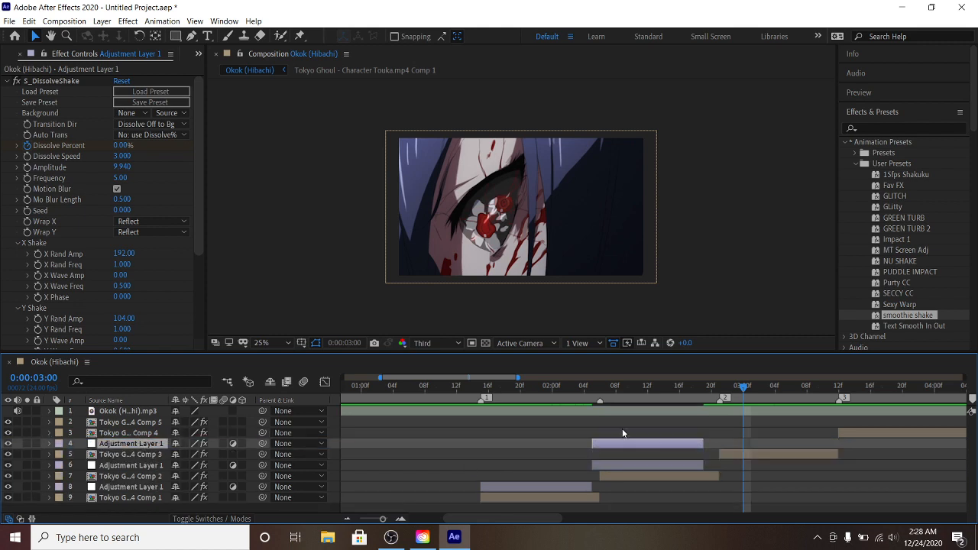
pyautogui.moveTo(638, 443); pyautogui.dragTo(757, 447)
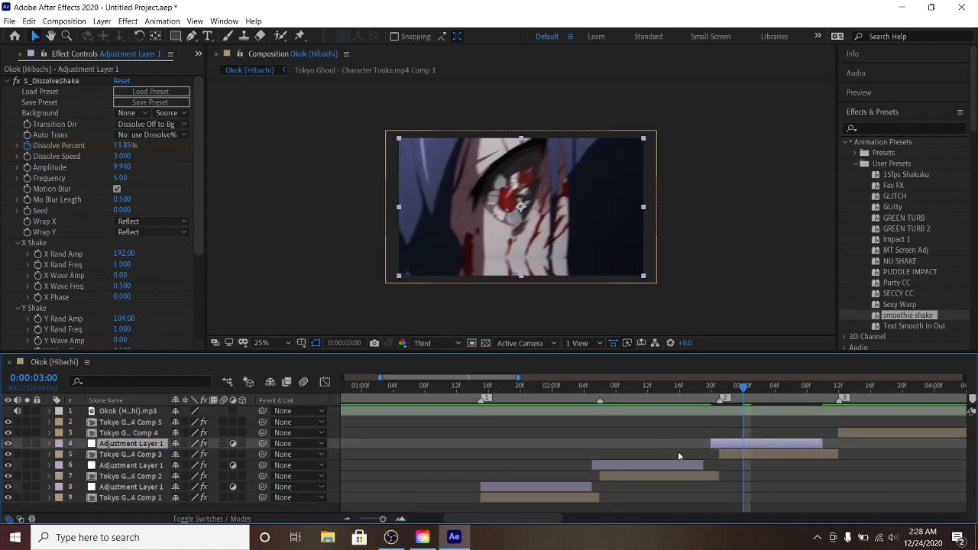
# Duplicate the shake adjustment layer above Comp 4 and shift it to start one frame before that clip
pyautogui.hotkey('ctrl', 'd')
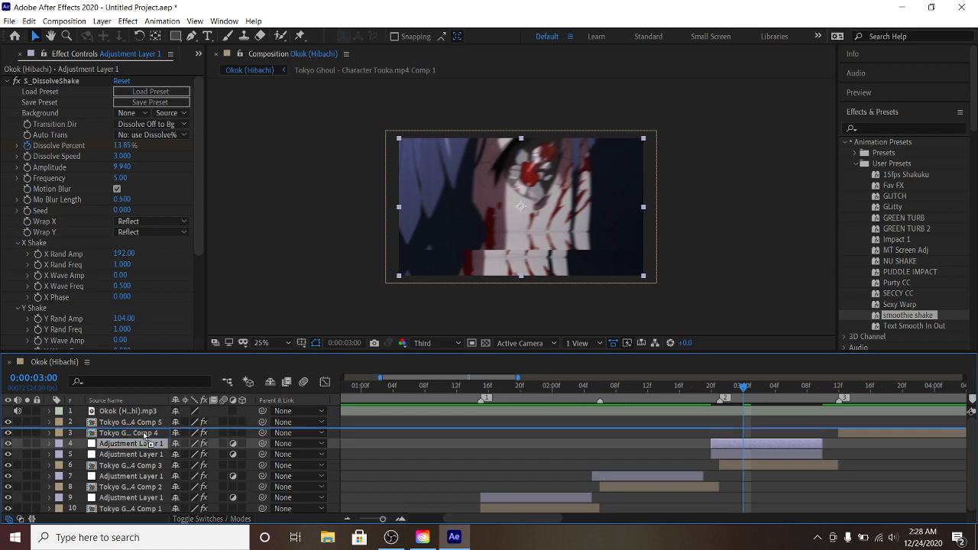
pyautogui.hotkey('ctrl', ']')
pyautogui.moveTo(552, 517); pyautogui.dragTo(620, 517)
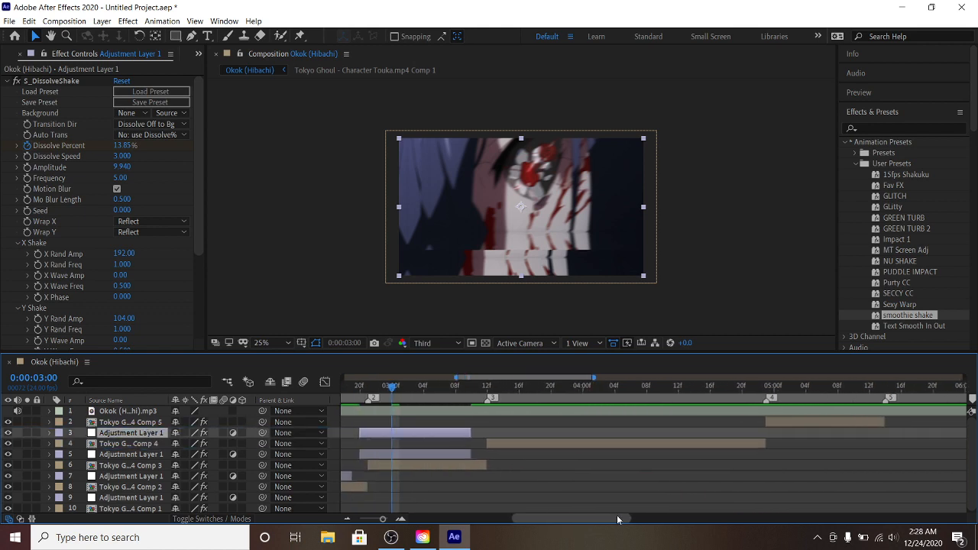
pyautogui.moveTo(467, 433); pyautogui.dragTo(586, 438)
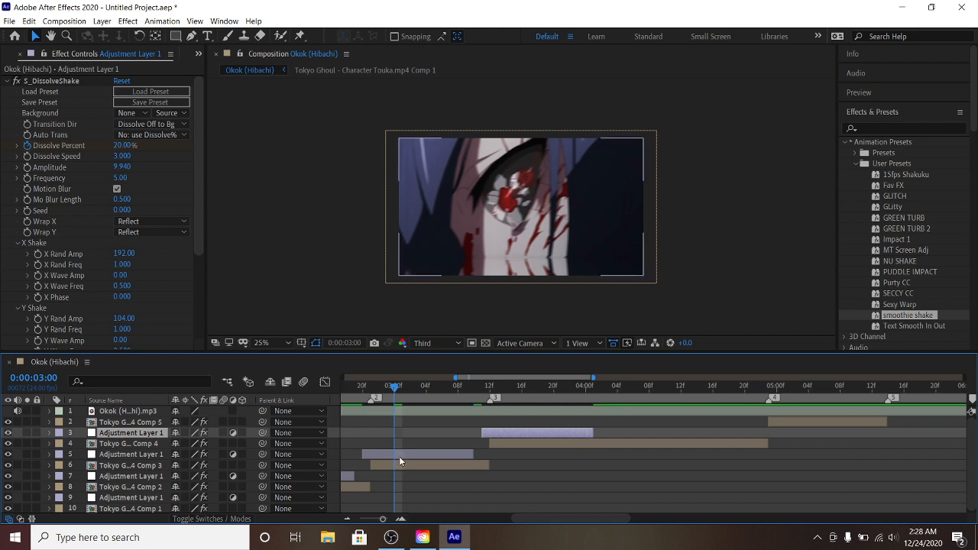
# Duplicate the shake adjustment layer above Comp 5 and shift it to start one frame before that clip
pyautogui.hotkey('ctrl', 'd')
pyautogui.moveTo(127, 433); pyautogui.dragTo(130, 422)
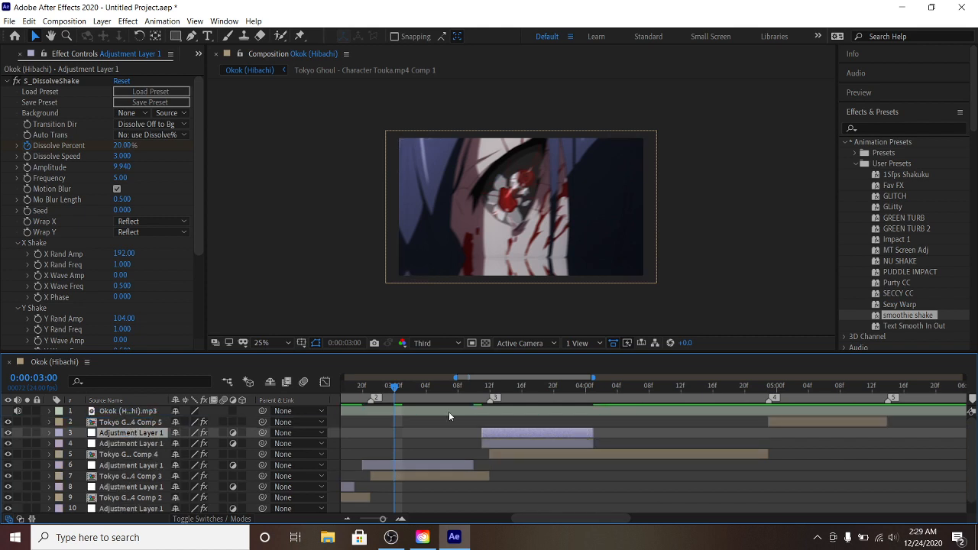
pyautogui.moveTo(491, 420); pyautogui.dragTo(772, 422)
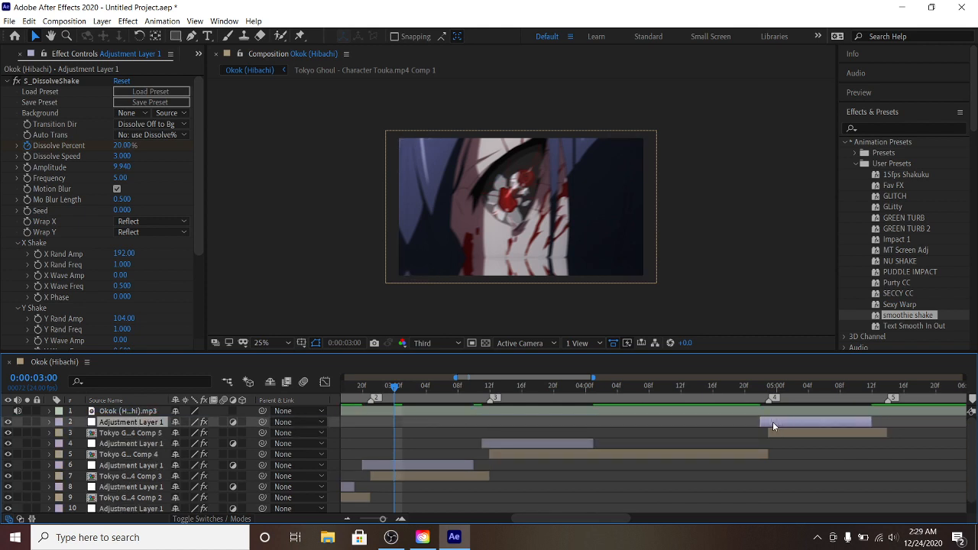
# Preview the edit with all shakes from the beginning, and replay it from about 0:00:01:14
pyautogui.click(352, 519)
pyautogui.click(352, 519)
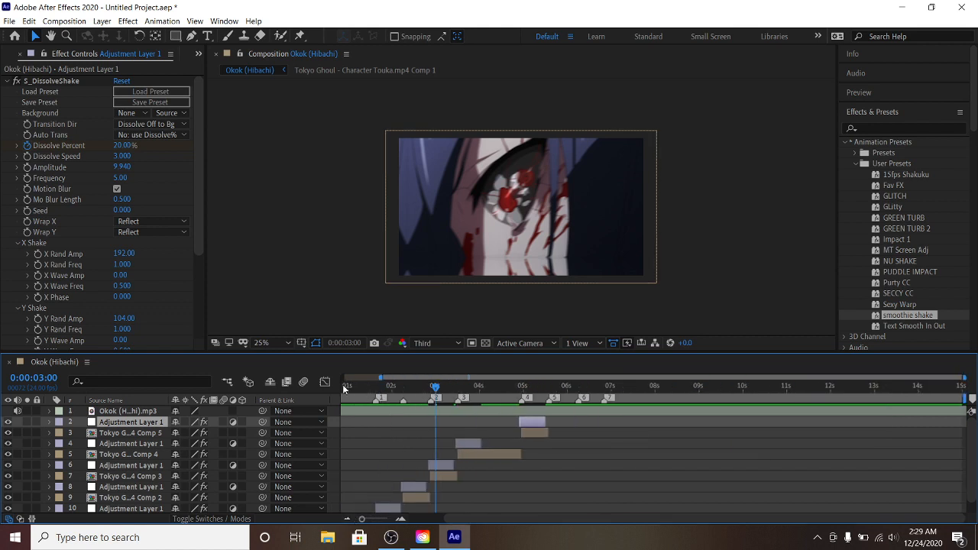
pyautogui.moveTo(344, 389); pyautogui.dragTo(308, 381)
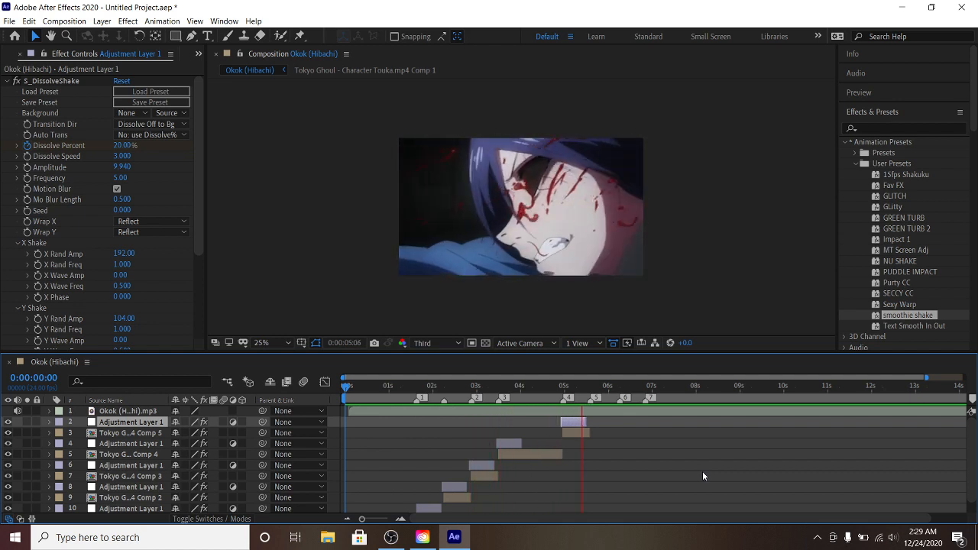
pyautogui.press('space')
pyautogui.click(412, 380)
pyautogui.press('space')
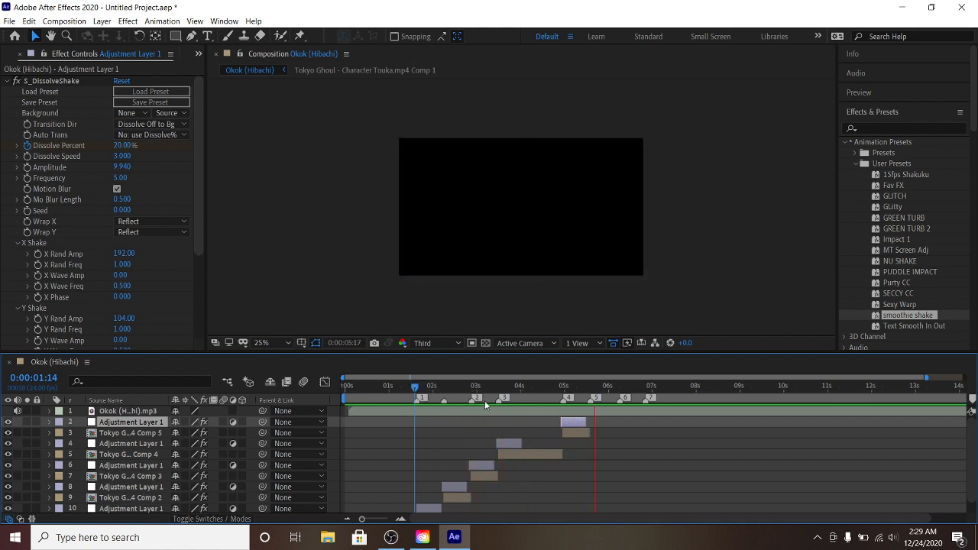
pyautogui.press('space')
# Duplicate the topmost adjustment layer and move the copy to start at 0:00:01:15, over the Comp 1 clip
pyautogui.click(401, 518)
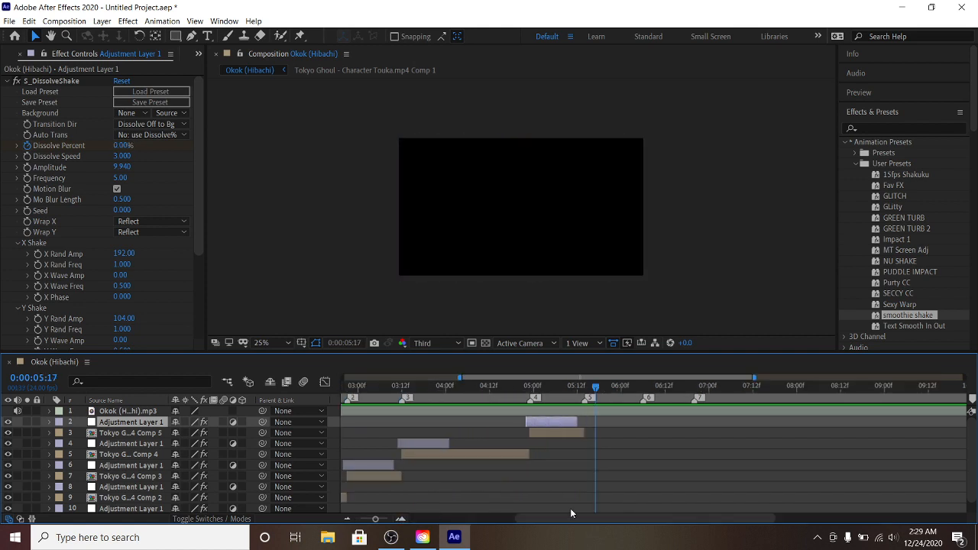
pyautogui.moveTo(561, 517); pyautogui.dragTo(466, 498)
pyautogui.click(400, 519)
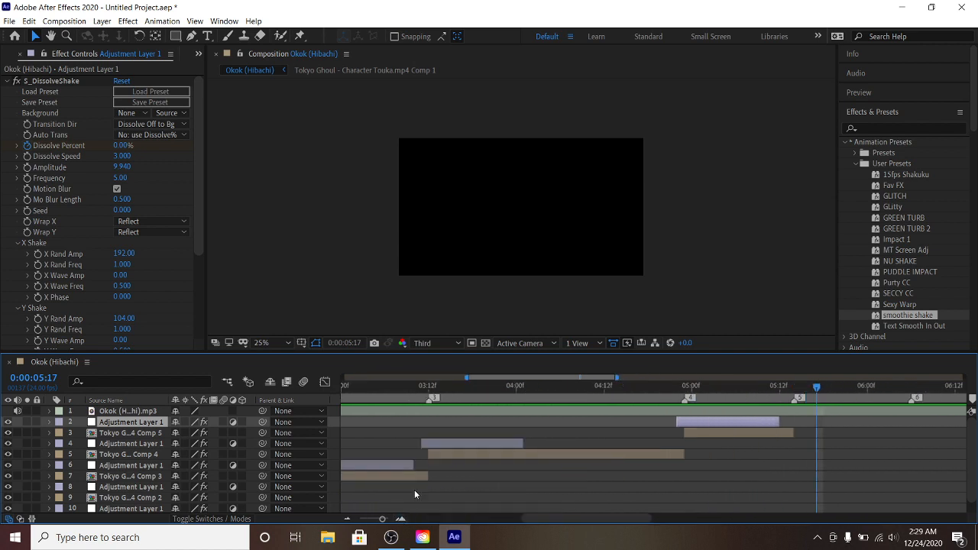
pyautogui.moveTo(548, 515); pyautogui.dragTo(477, 506)
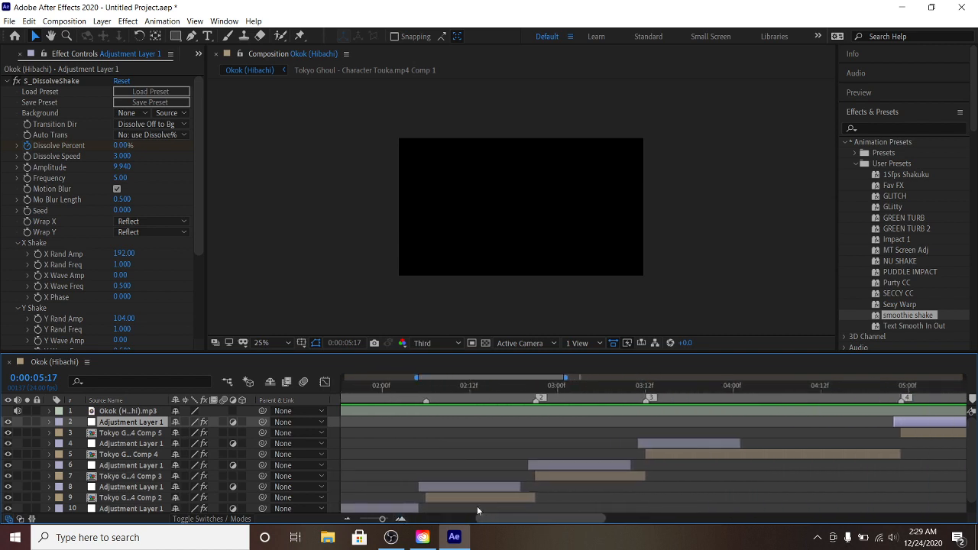
pyautogui.click(348, 518)
pyautogui.click(503, 387)
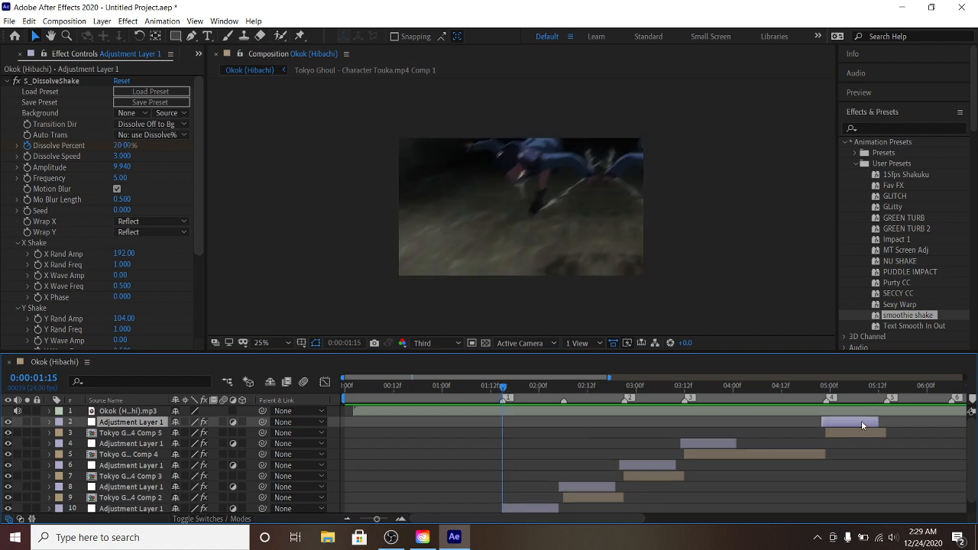
pyautogui.hotkey('ctrl', 'd')
pyautogui.moveTo(861, 420); pyautogui.dragTo(540, 423)
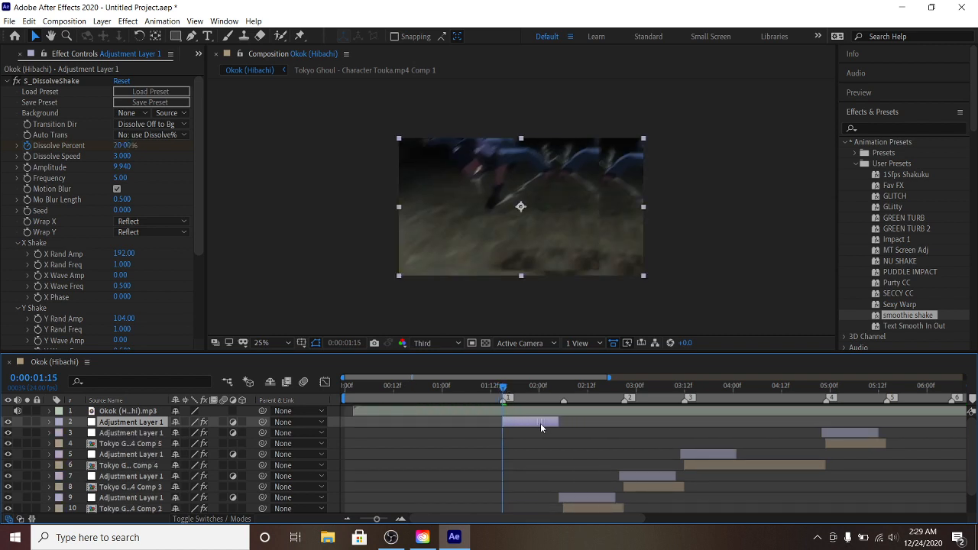
# Remove S_DissolveShake from the new adjustment layer and apply the Color Correction Exposure effect instead
pyautogui.click(67, 82)
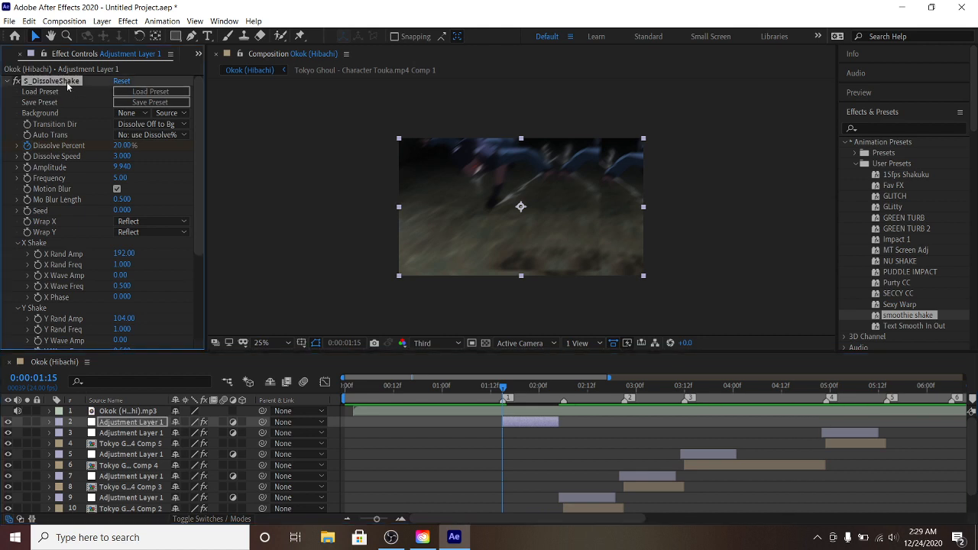
pyautogui.press('Delete')
pyautogui.click(915, 128)
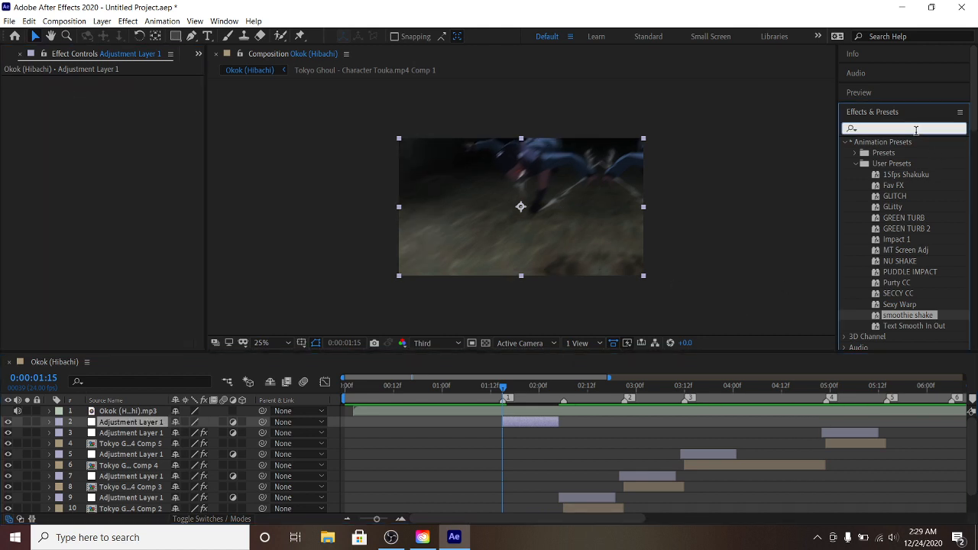
pyautogui.write('exposure')
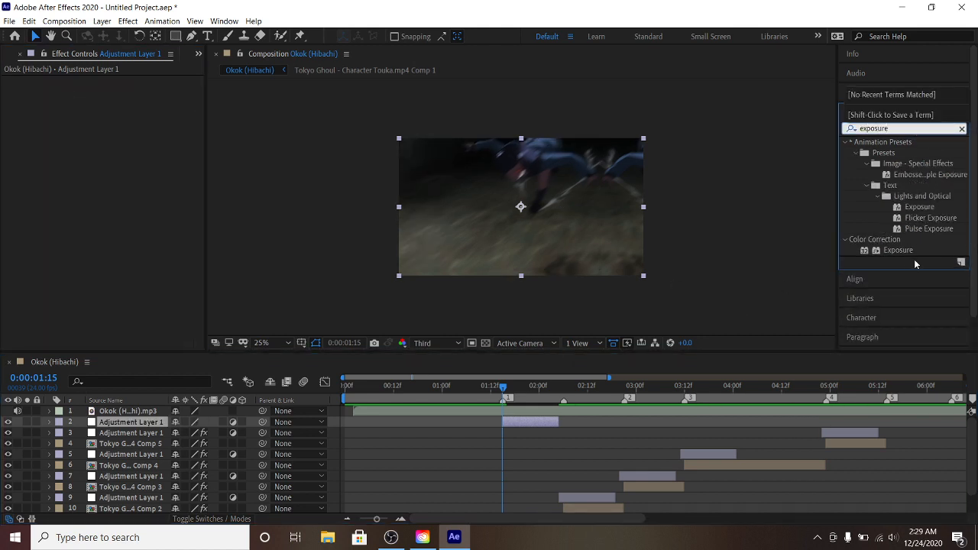
pyautogui.moveTo(898, 249); pyautogui.dragTo(532, 440)
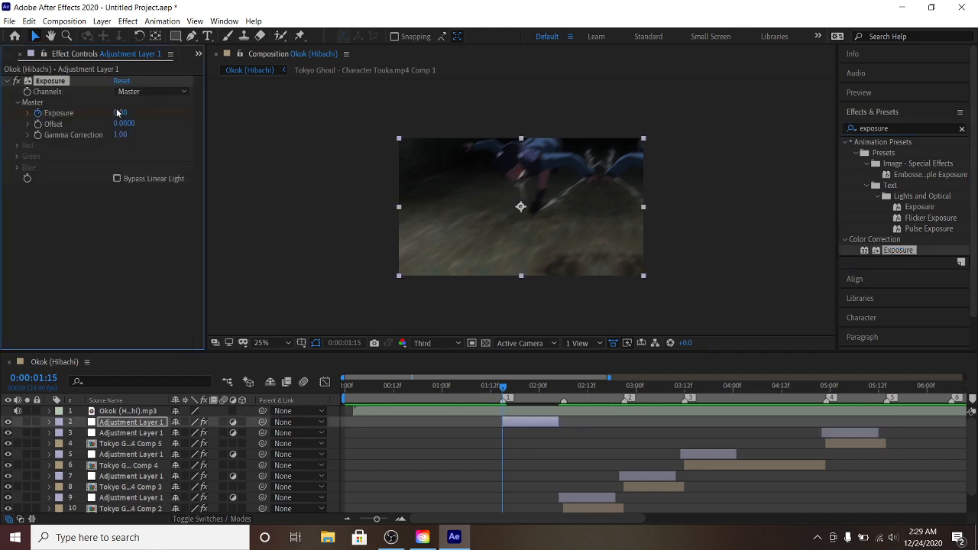
# Raise the Exposure keyframe at 0:00:01:15 to 3.07 and trim the adjustment layer's end back to about 0:00:02:02
pyautogui.moveTo(131, 113); pyautogui.dragTo(282, 130)
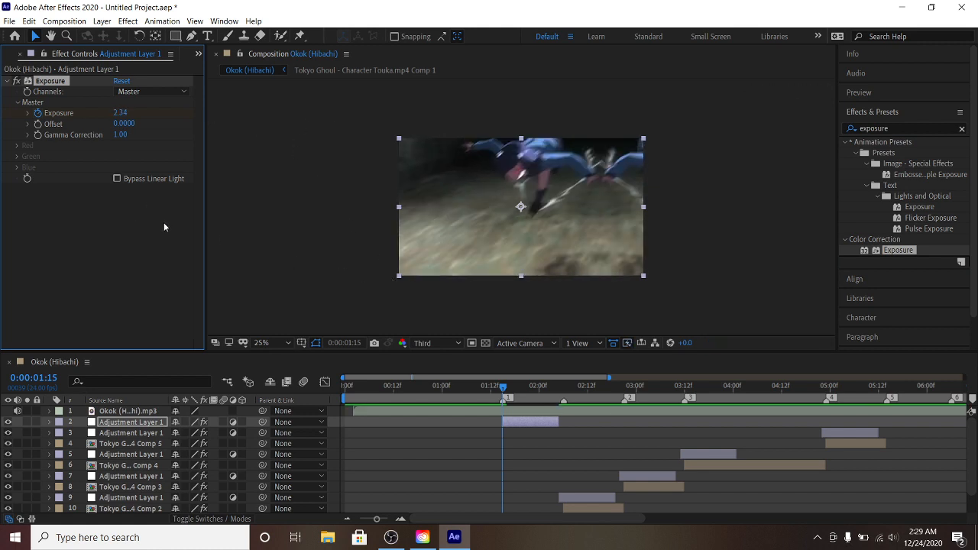
pyautogui.moveTo(119, 113); pyautogui.dragTo(157, 115)
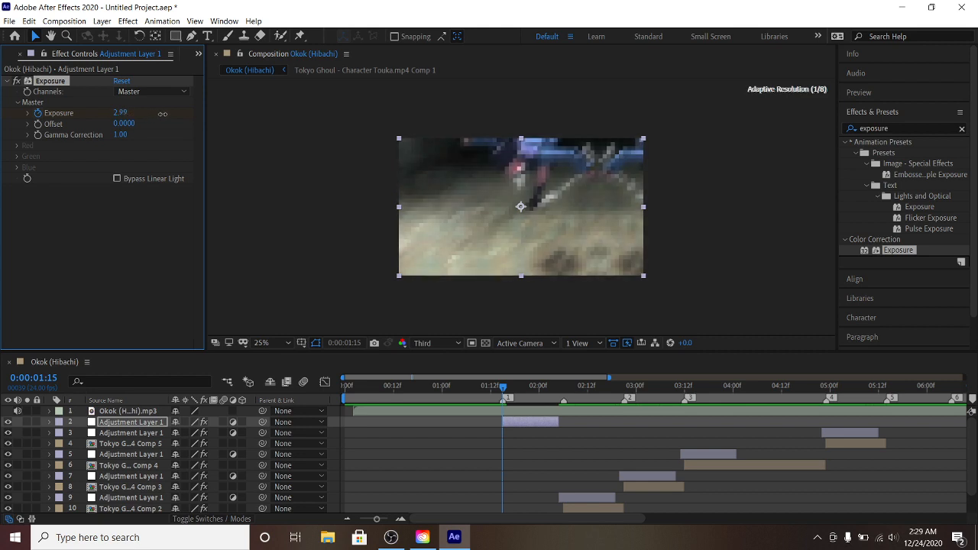
pyautogui.click(558, 390)
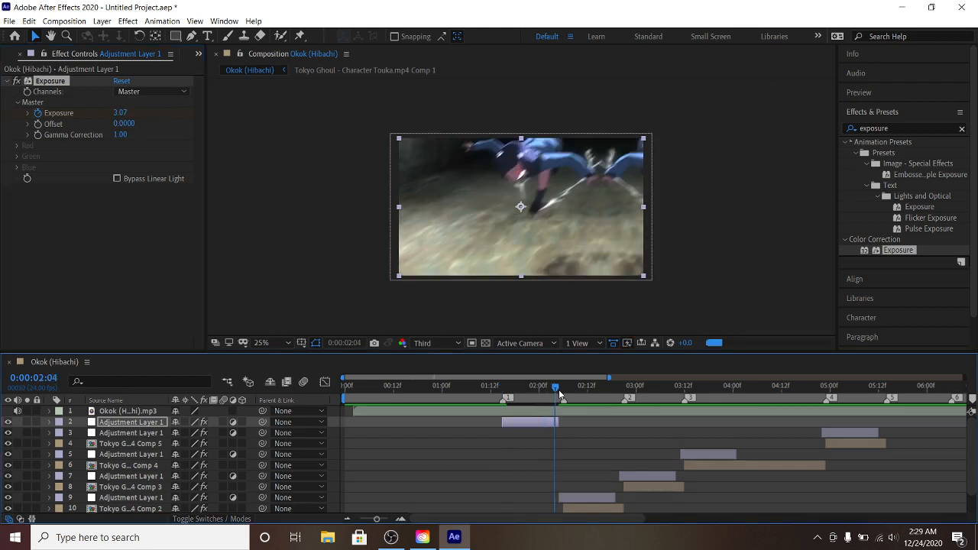
pyautogui.moveTo(556, 425); pyautogui.dragTo(544, 422)
pyautogui.click(547, 390)
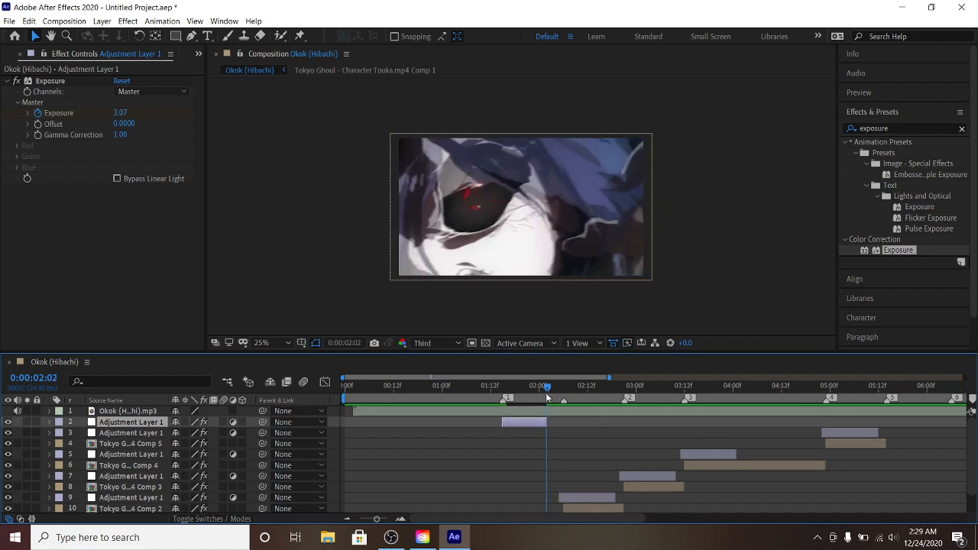
# Set the adjustment layer's Exposure to 0 at 0:00:02:02 so the flash fades out
pyautogui.click(118, 113)
pyautogui.write('3')
pyautogui.press('Return')
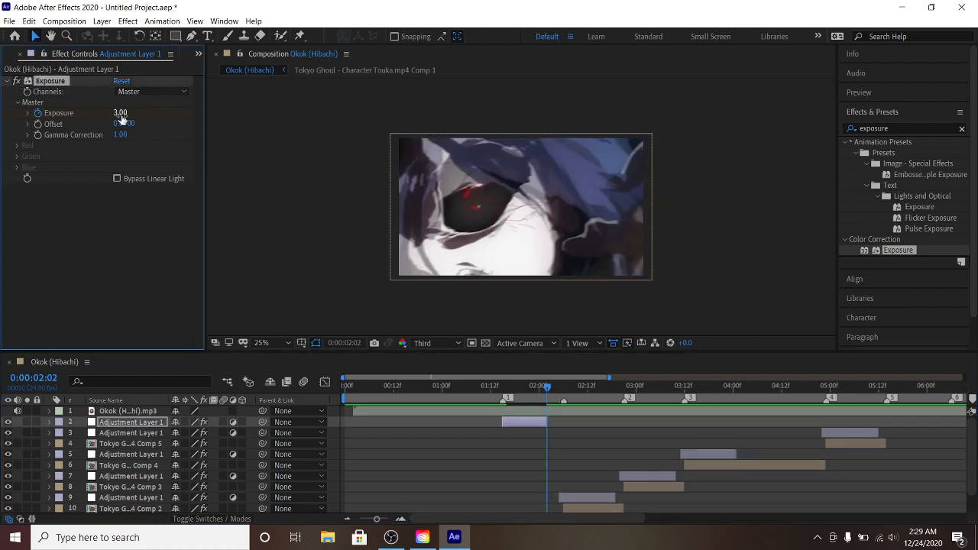
pyautogui.click(119, 113)
pyautogui.press('Return')
# Preview the flash from 0:00:01:08, and increase the Exposure keyframe at 0:00:01:15 to 4.64
pyautogui.click(472, 389)
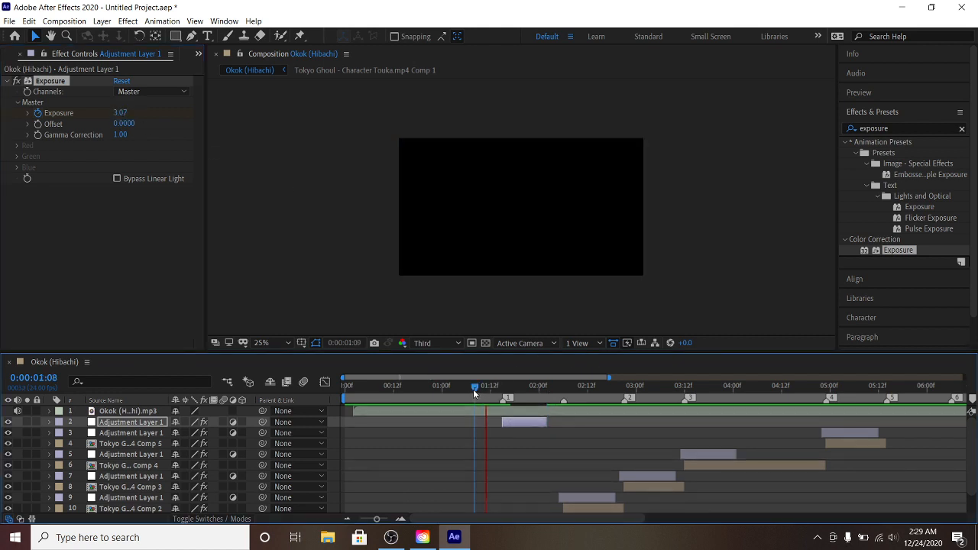
pyautogui.moveTo(474, 389); pyautogui.dragTo(503, 389)
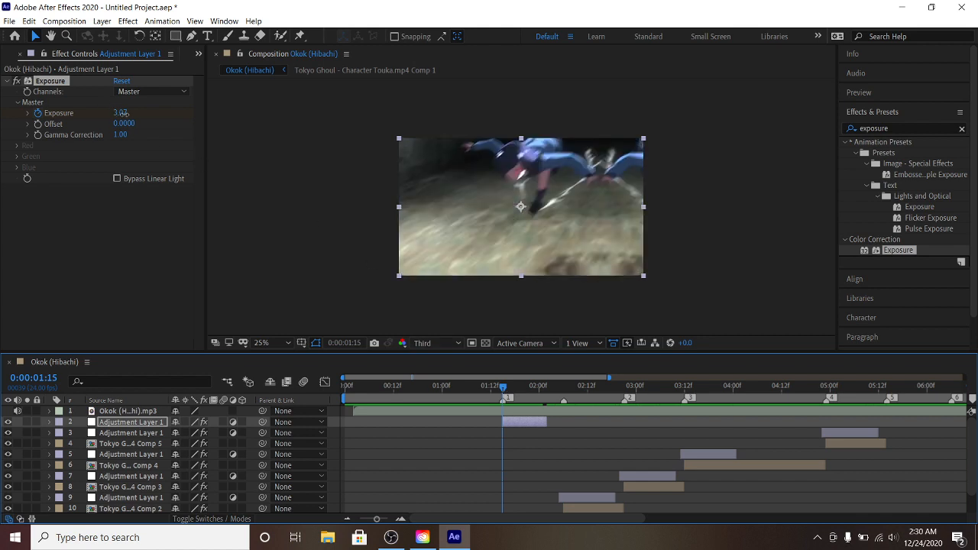
pyautogui.moveTo(120, 113); pyautogui.dragTo(236, 130)
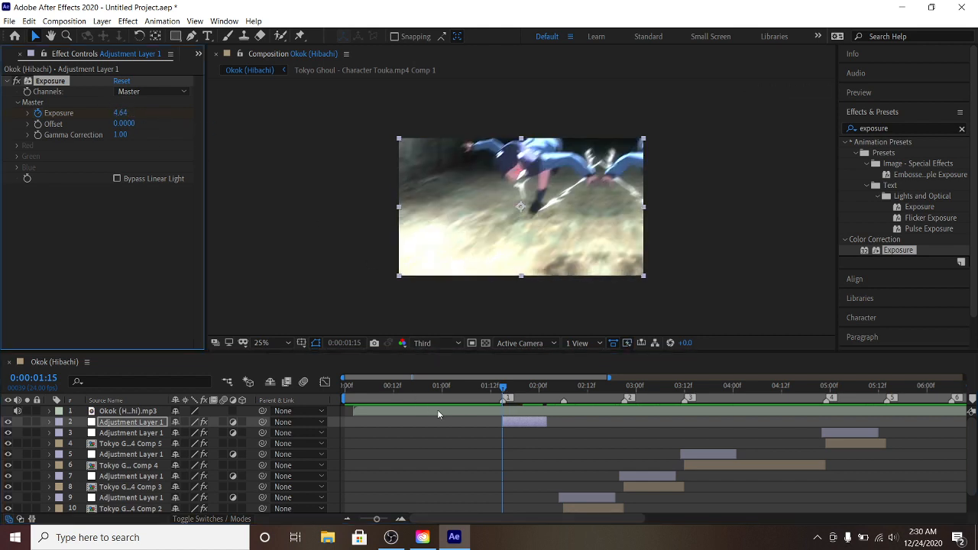
pyautogui.moveTo(458, 388); pyautogui.dragTo(502, 388)
# Try the BCC Gaussian Blur effect on the exposure adjustment layer and remove it again
pyautogui.click(902, 129)
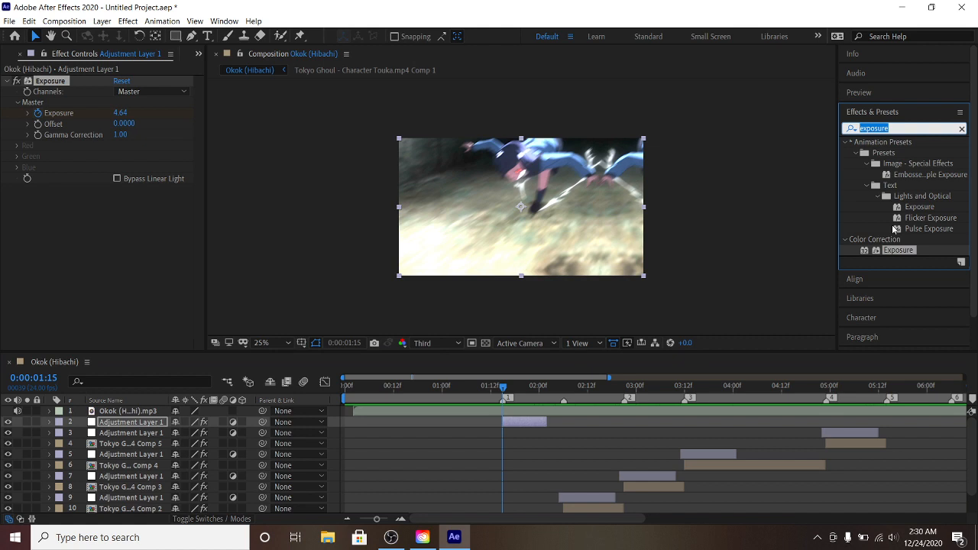
pyautogui.write('blur')
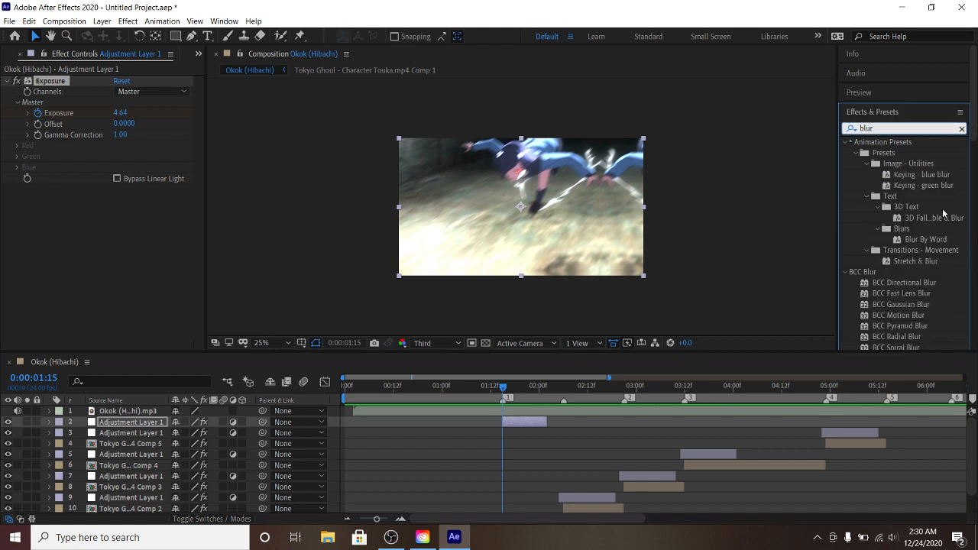
pyautogui.scroll(-3, 905, 169)
pyautogui.moveTo(885, 216); pyautogui.dragTo(518, 415)
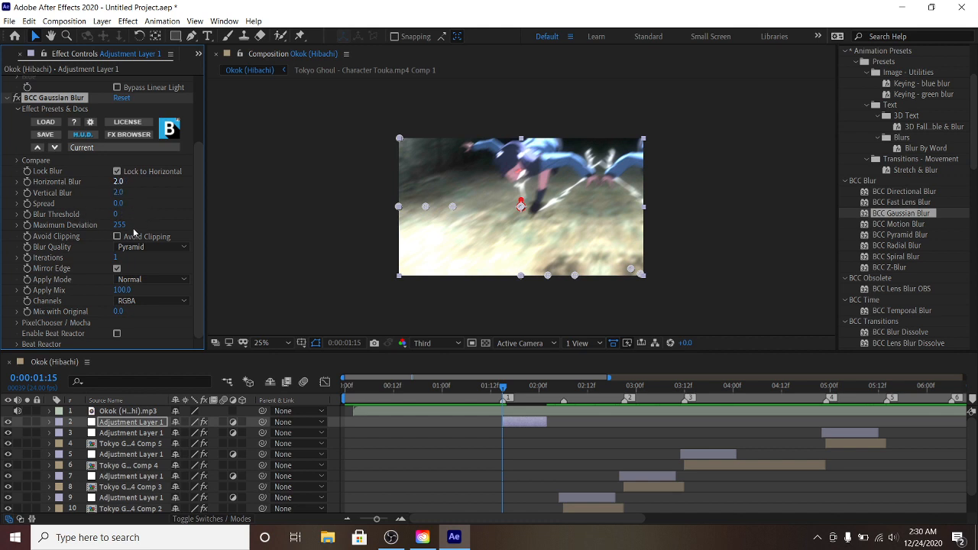
pyautogui.moveTo(138, 215); pyautogui.dragTo(153, 214)
pyautogui.press('Delete')
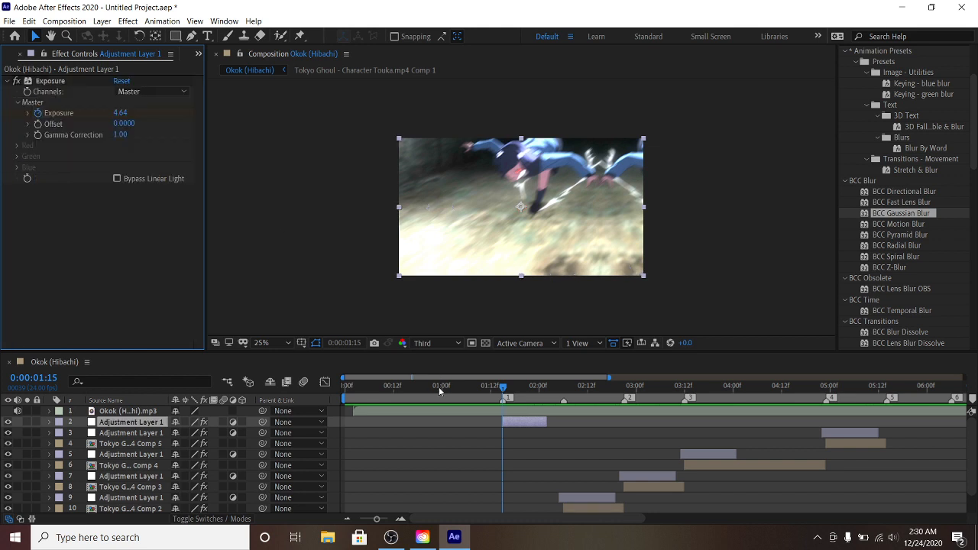
# Duplicate the exposure flash layer twice, starting one copy with Comp 2 and the other at 0:00:02:21 with Comp 3
pyautogui.click(519, 422)
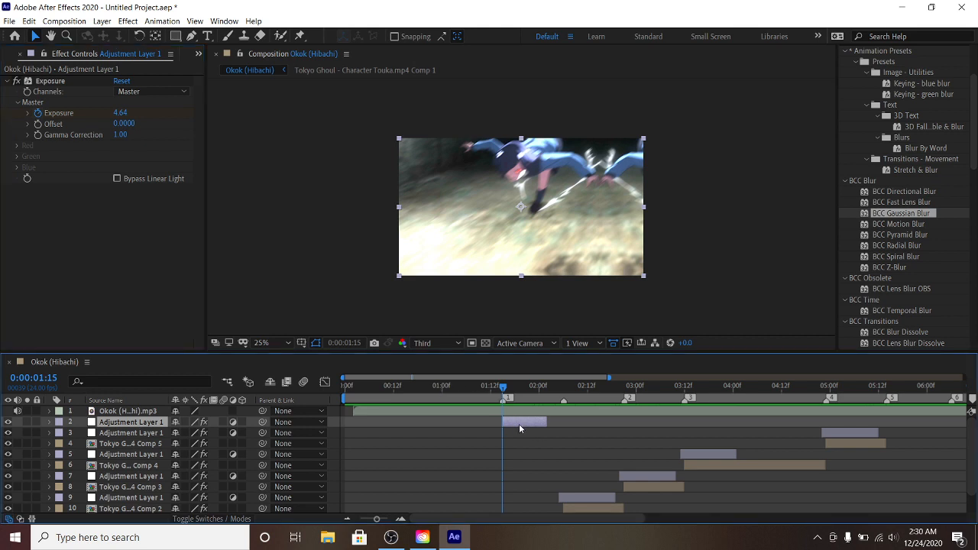
pyautogui.hotkey('ctrl', 'd')
pyautogui.moveTo(518, 423); pyautogui.dragTo(572, 430)
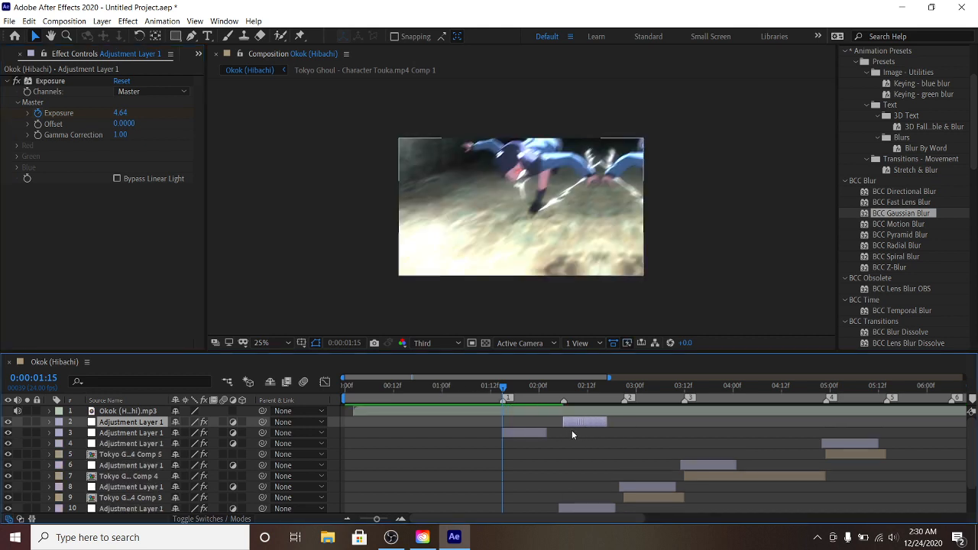
pyautogui.hotkey('ctrl', 'd')
pyautogui.click(624, 389)
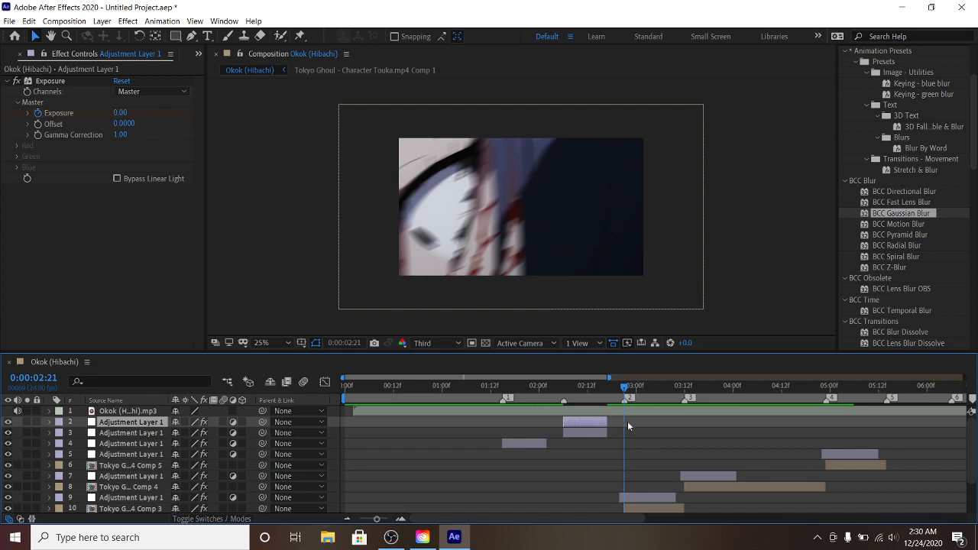
pyautogui.press('[')
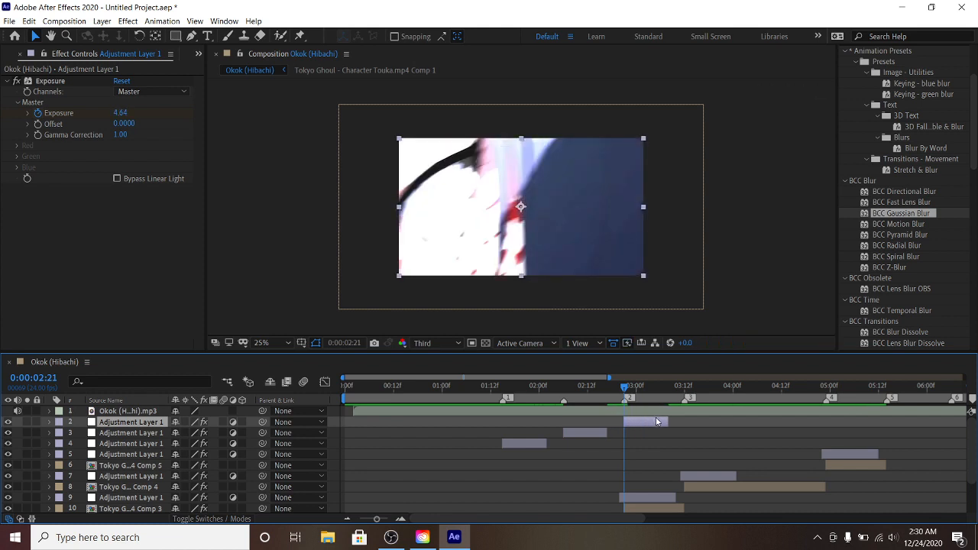
# Duplicate the exposure flash layer twice more, starting one copy with Comp 4 and the other at 0:00:04:23 with Comp 5
pyautogui.hotkey('ctrl', 'd')
pyautogui.click(685, 391)
pyautogui.moveTo(651, 420); pyautogui.dragTo(845, 431)
pyautogui.hotkey('ctrl', 'd')
pyautogui.click(832, 395)
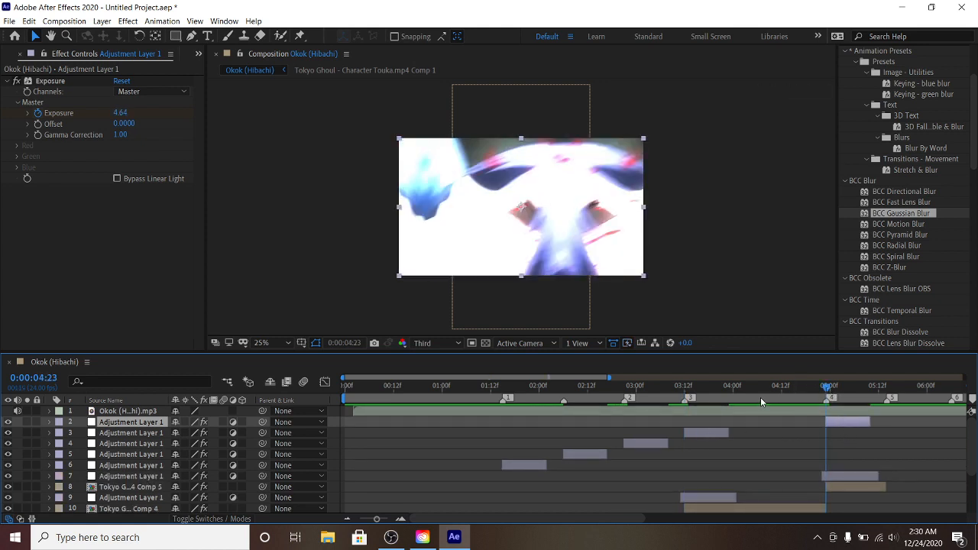
# Preview the edit with all exposure flashes from near the beginning, and replay it from about 0:00:01:00
pyautogui.moveTo(746, 395); pyautogui.dragTo(420, 386)
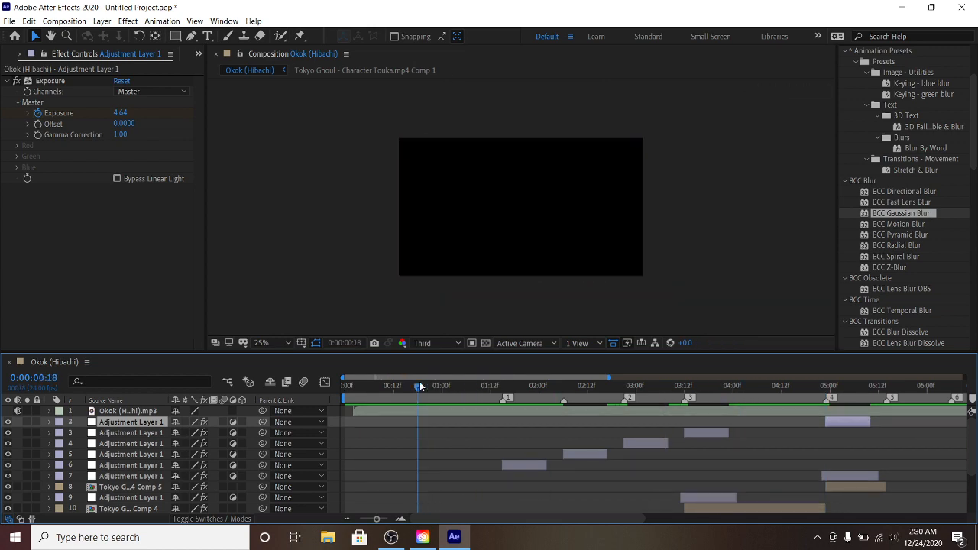
pyautogui.press('space')
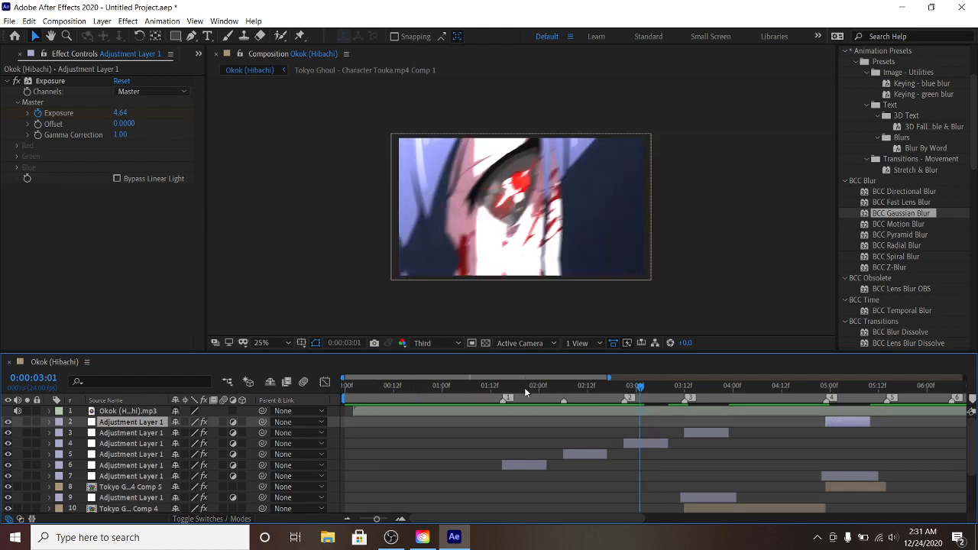
pyautogui.moveTo(459, 387); pyautogui.dragTo(356, 386)
pyautogui.press('space')
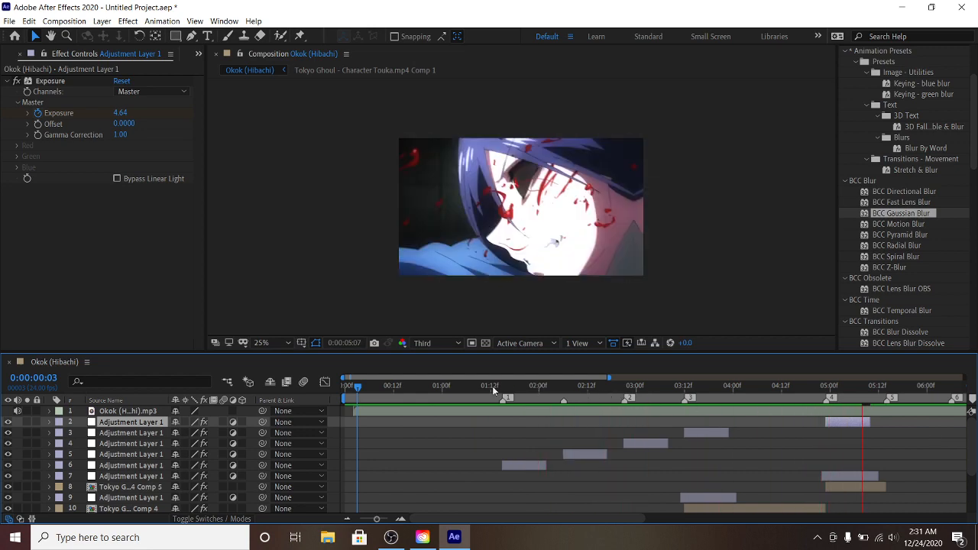
pyautogui.click(455, 386)
pyautogui.press('space')
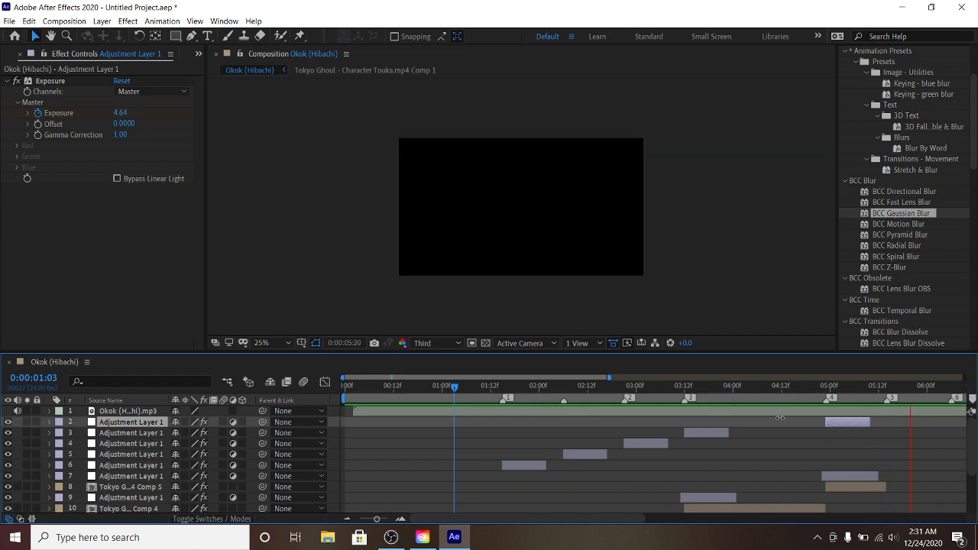
pyautogui.press('space')
pyautogui.moveTo(470, 387); pyautogui.dragTo(442, 384)
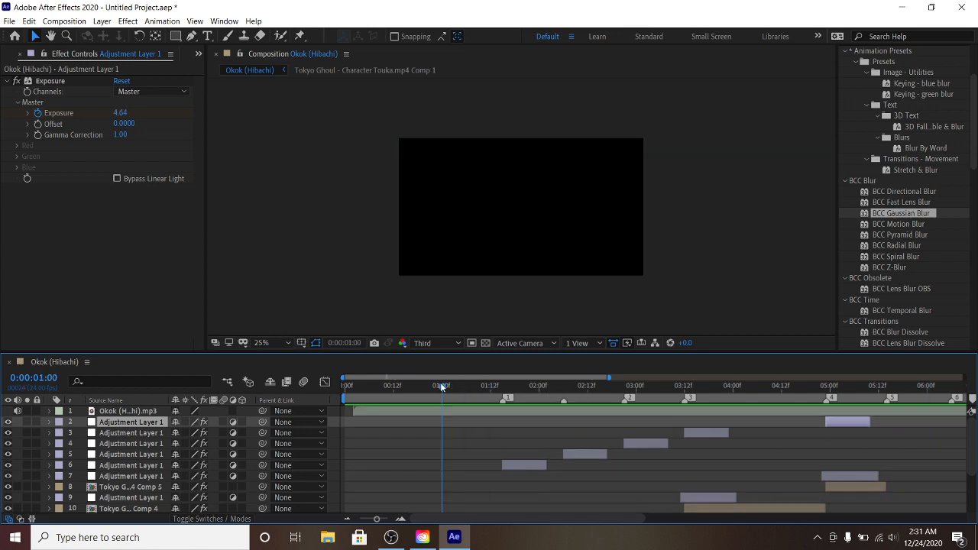
pyautogui.press('space')
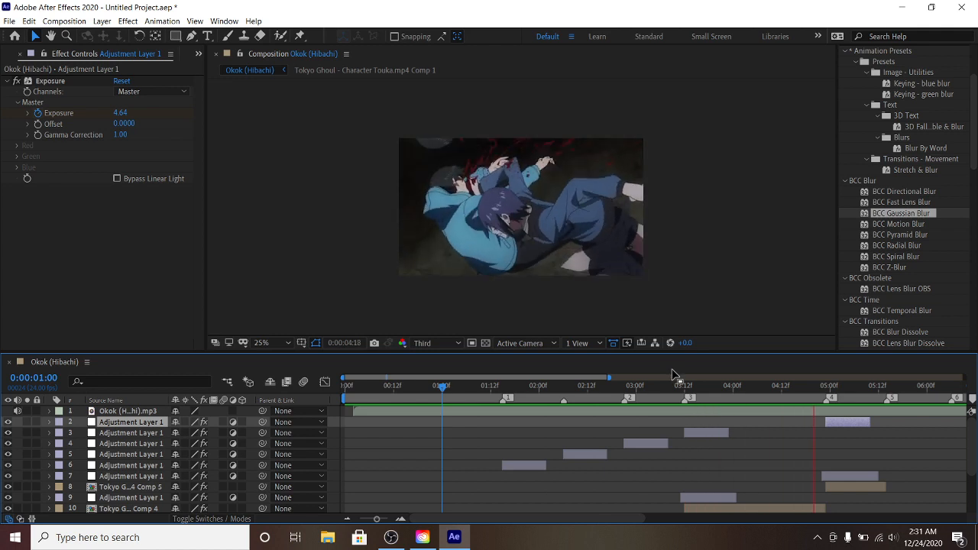
pyautogui.press('space')
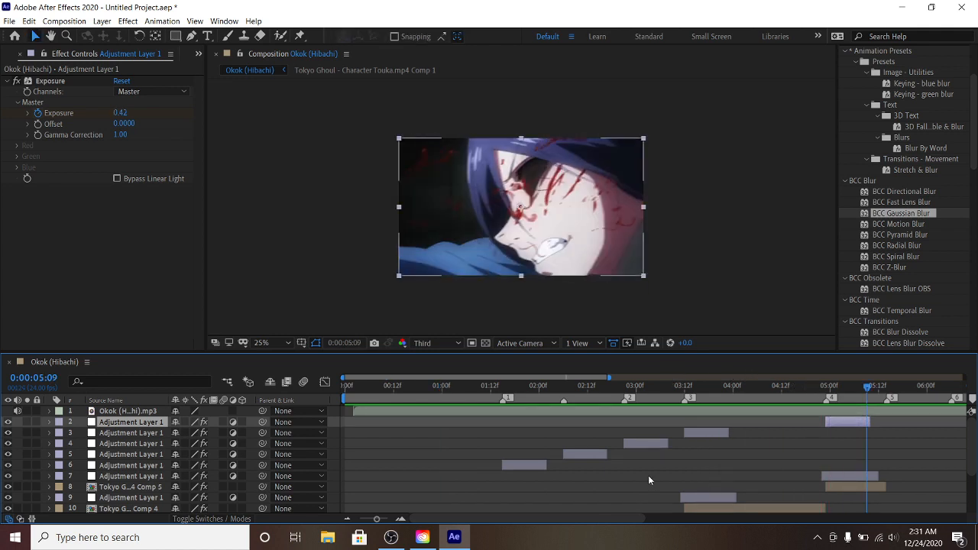
pyautogui.scroll(-3, 648, 475)
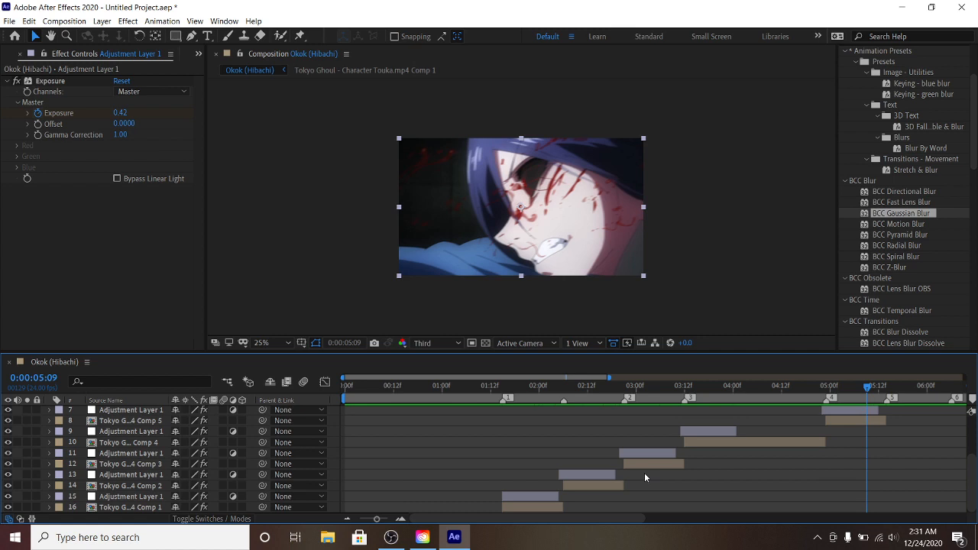
pyautogui.moveTo(391, 538)
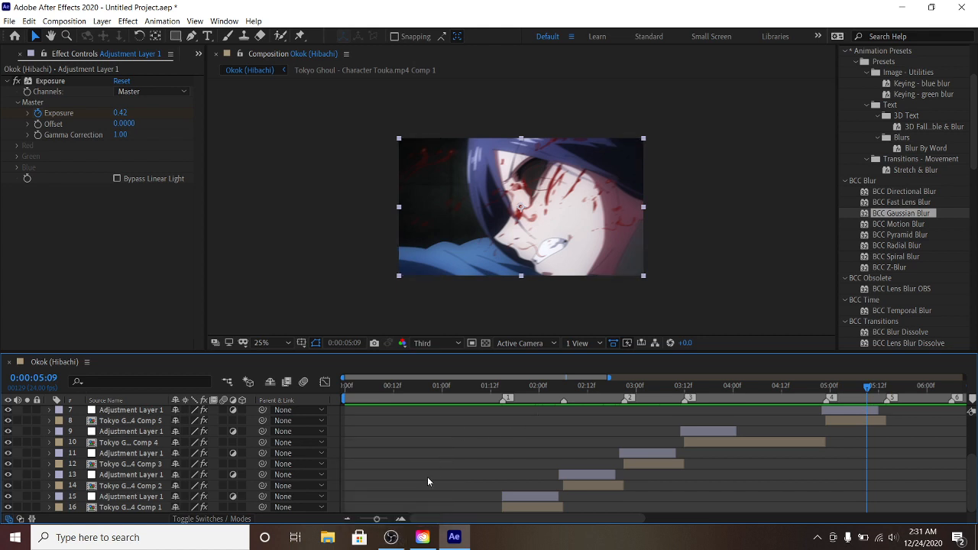
pyautogui.click(397, 539)
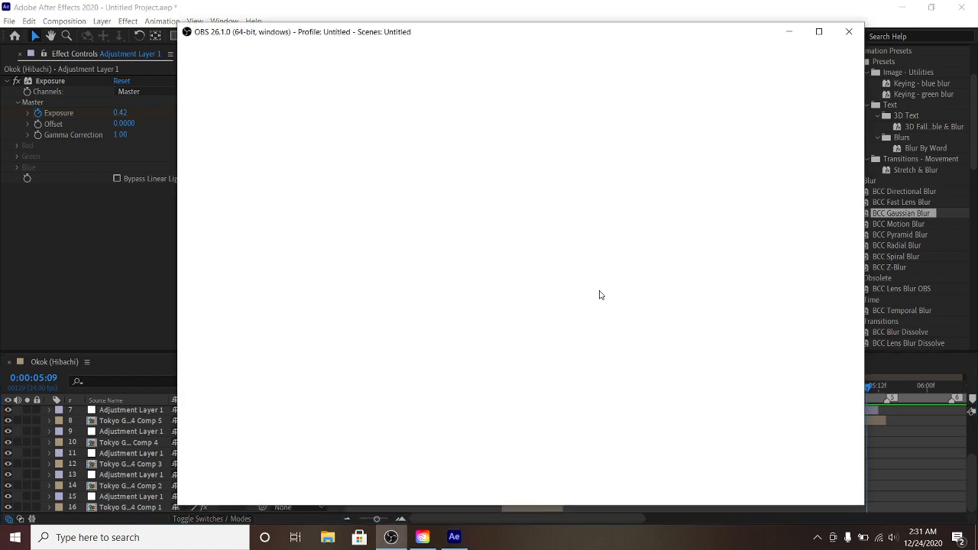